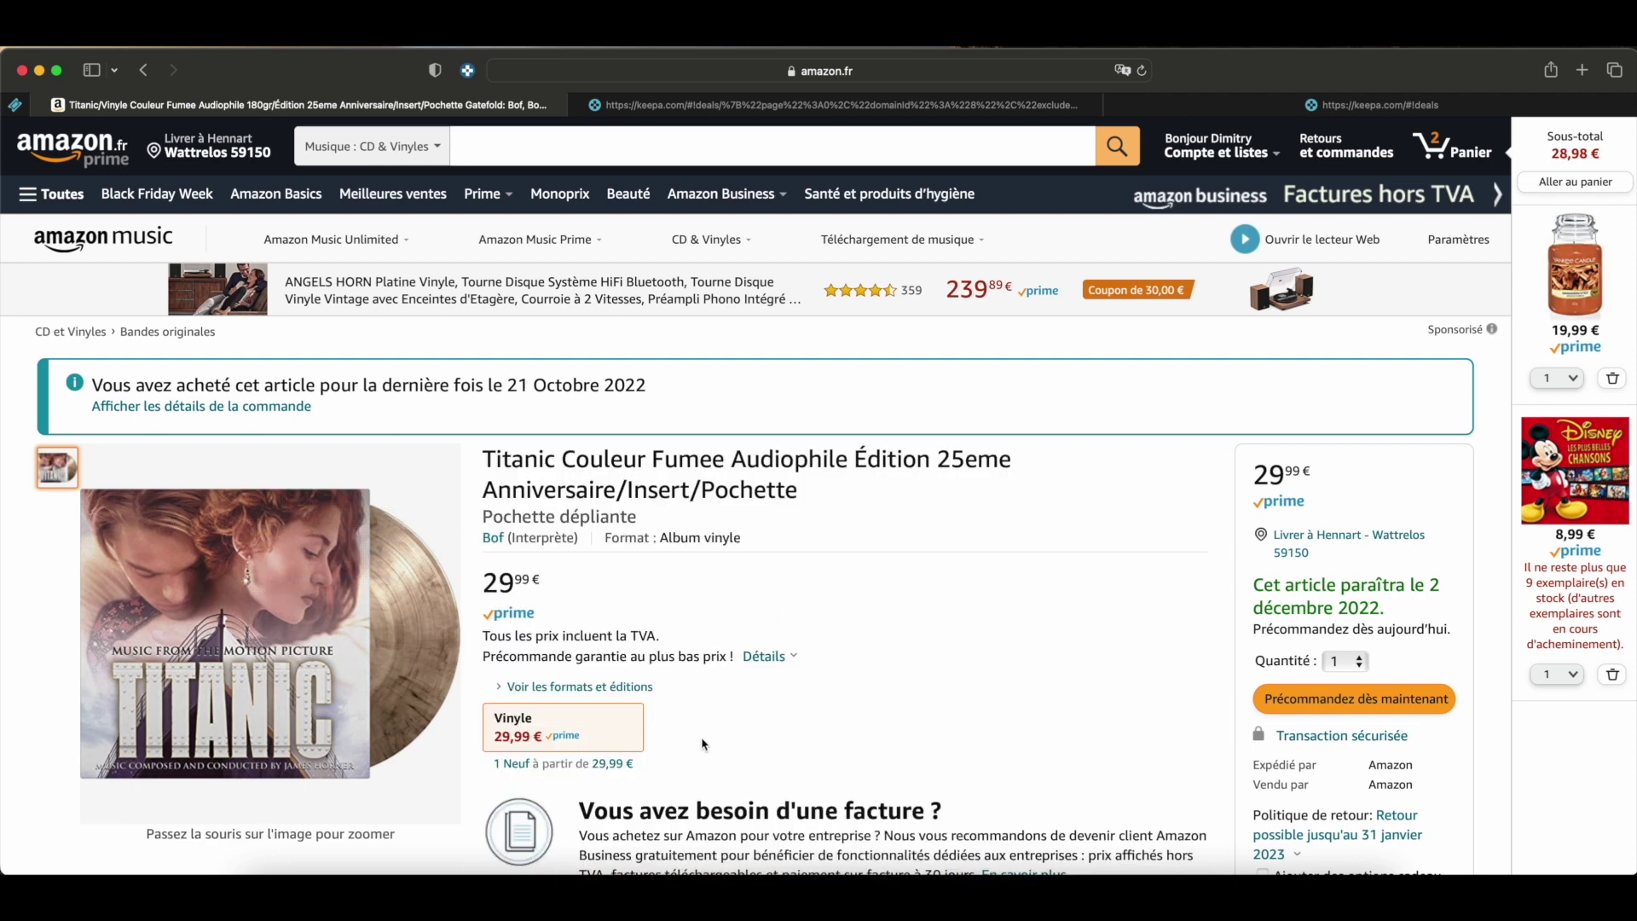
# Examine the Keepa price history of the Titanic 25th anniversary vinyl on its Amazon product page
pyautogui.scroll(-4, 870, 674)
pyautogui.scroll(-7, 870, 676)
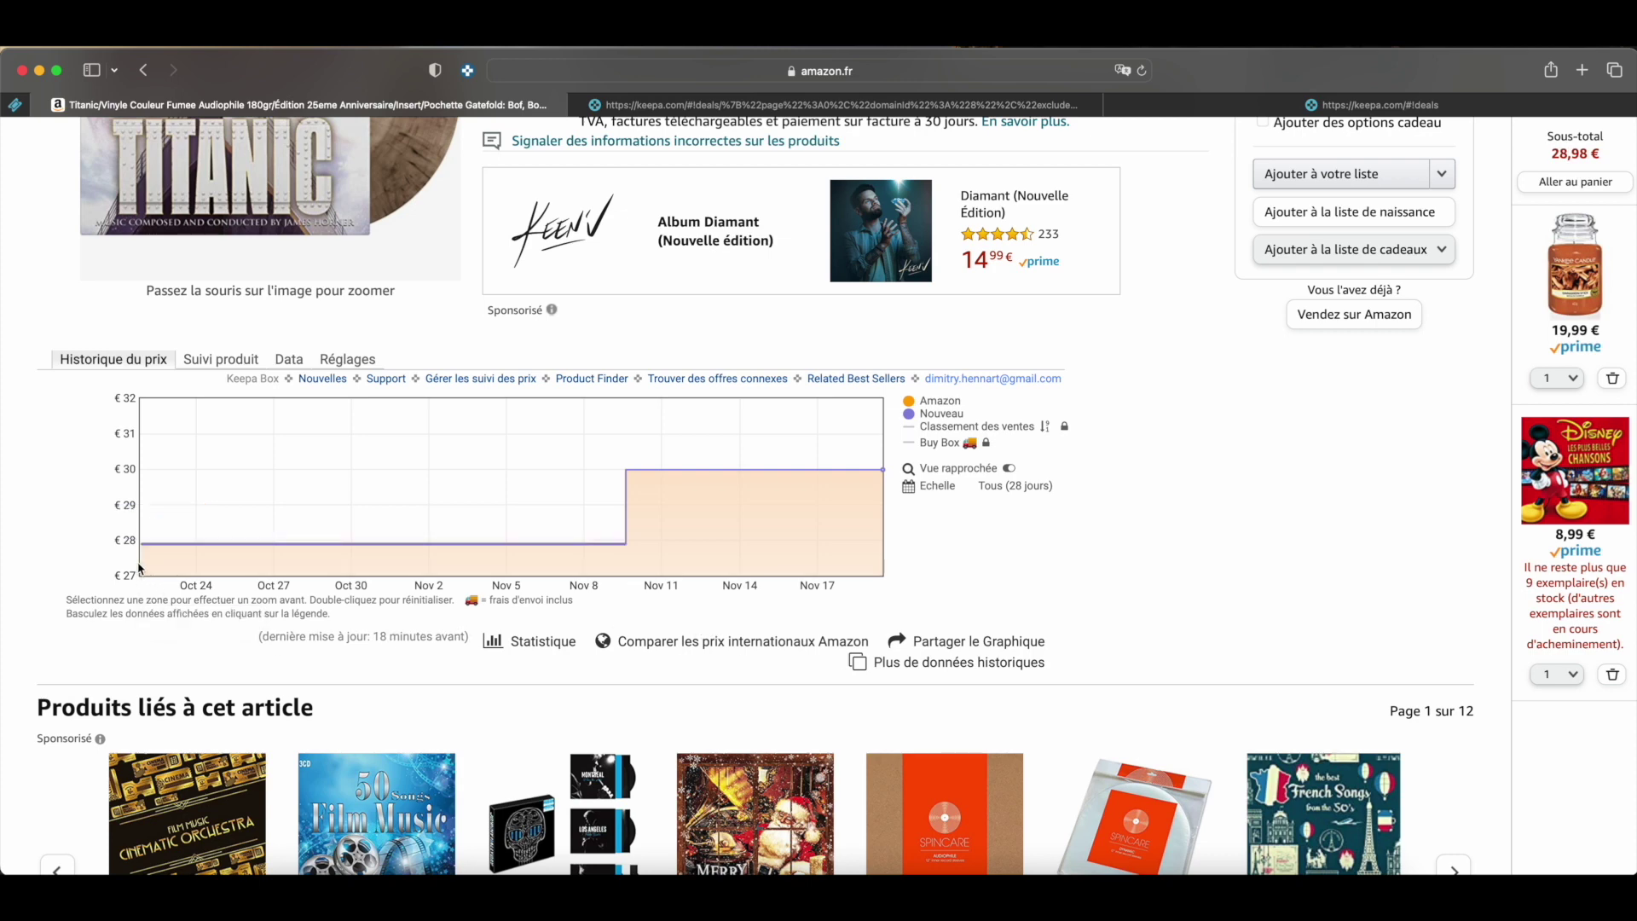
pyautogui.moveTo(144, 567)
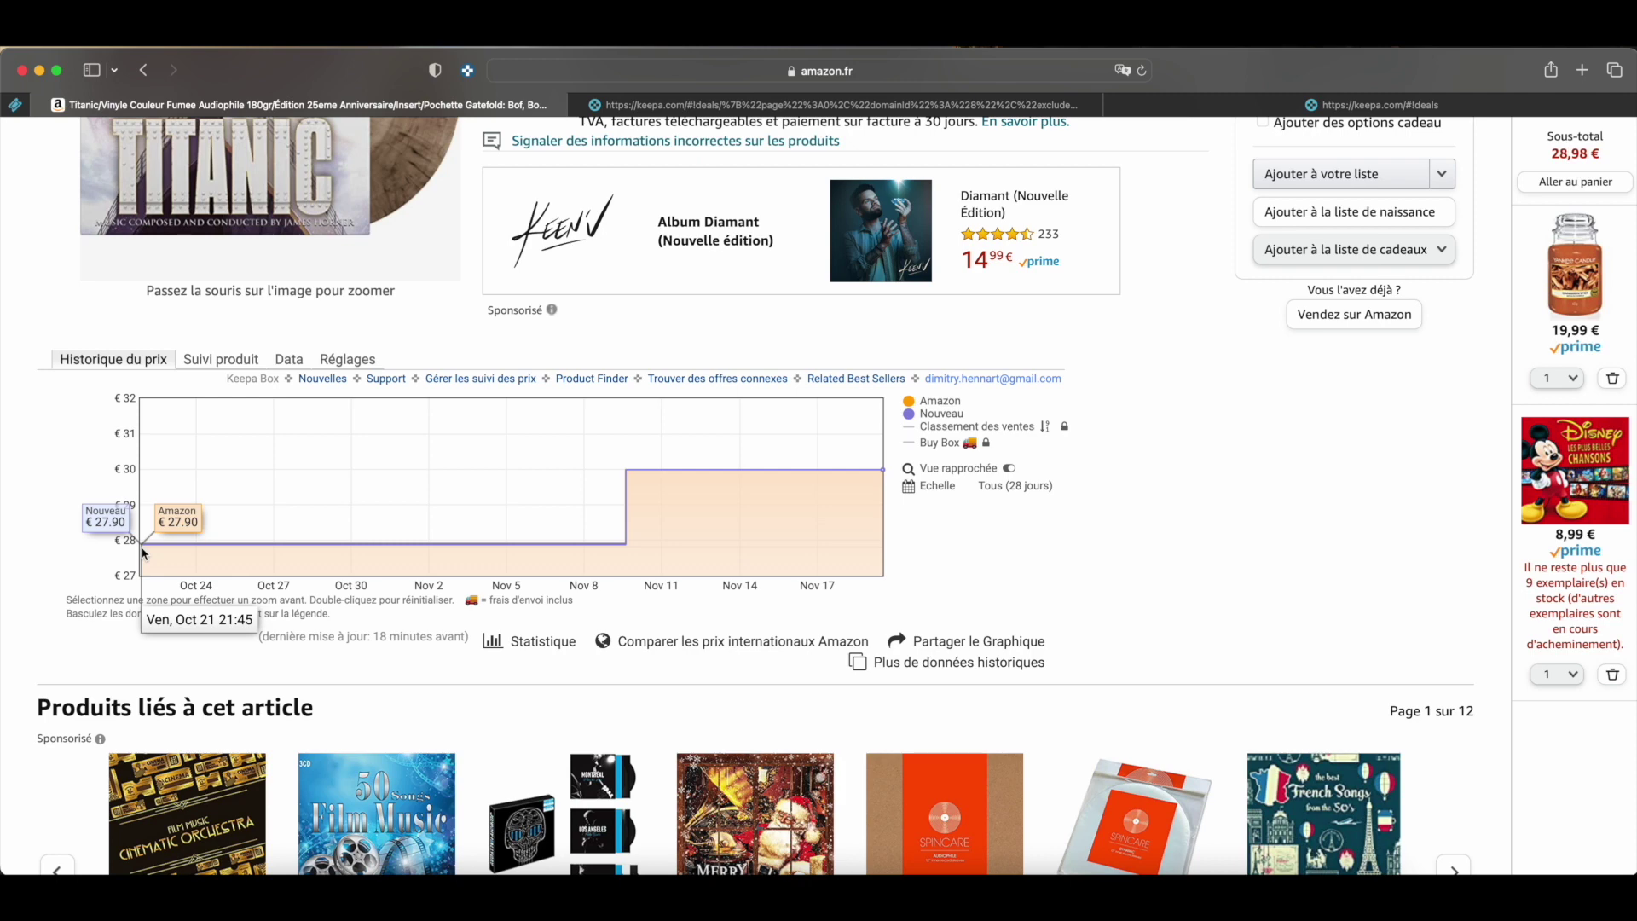
pyautogui.moveTo(727, 449)
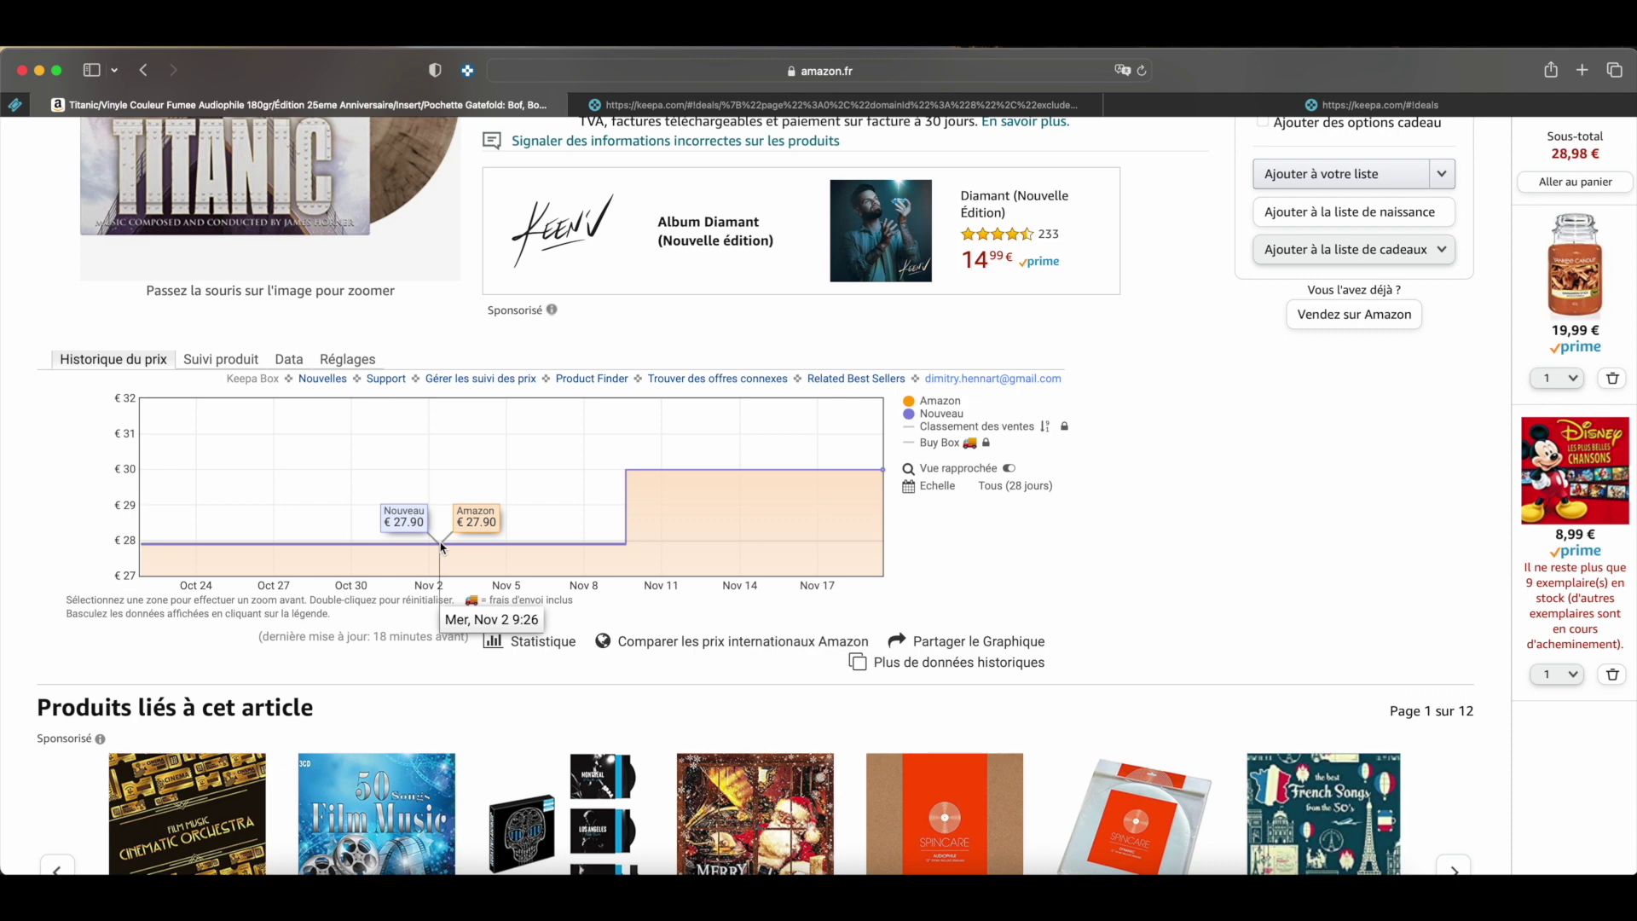
pyautogui.scroll(4, 442, 546)
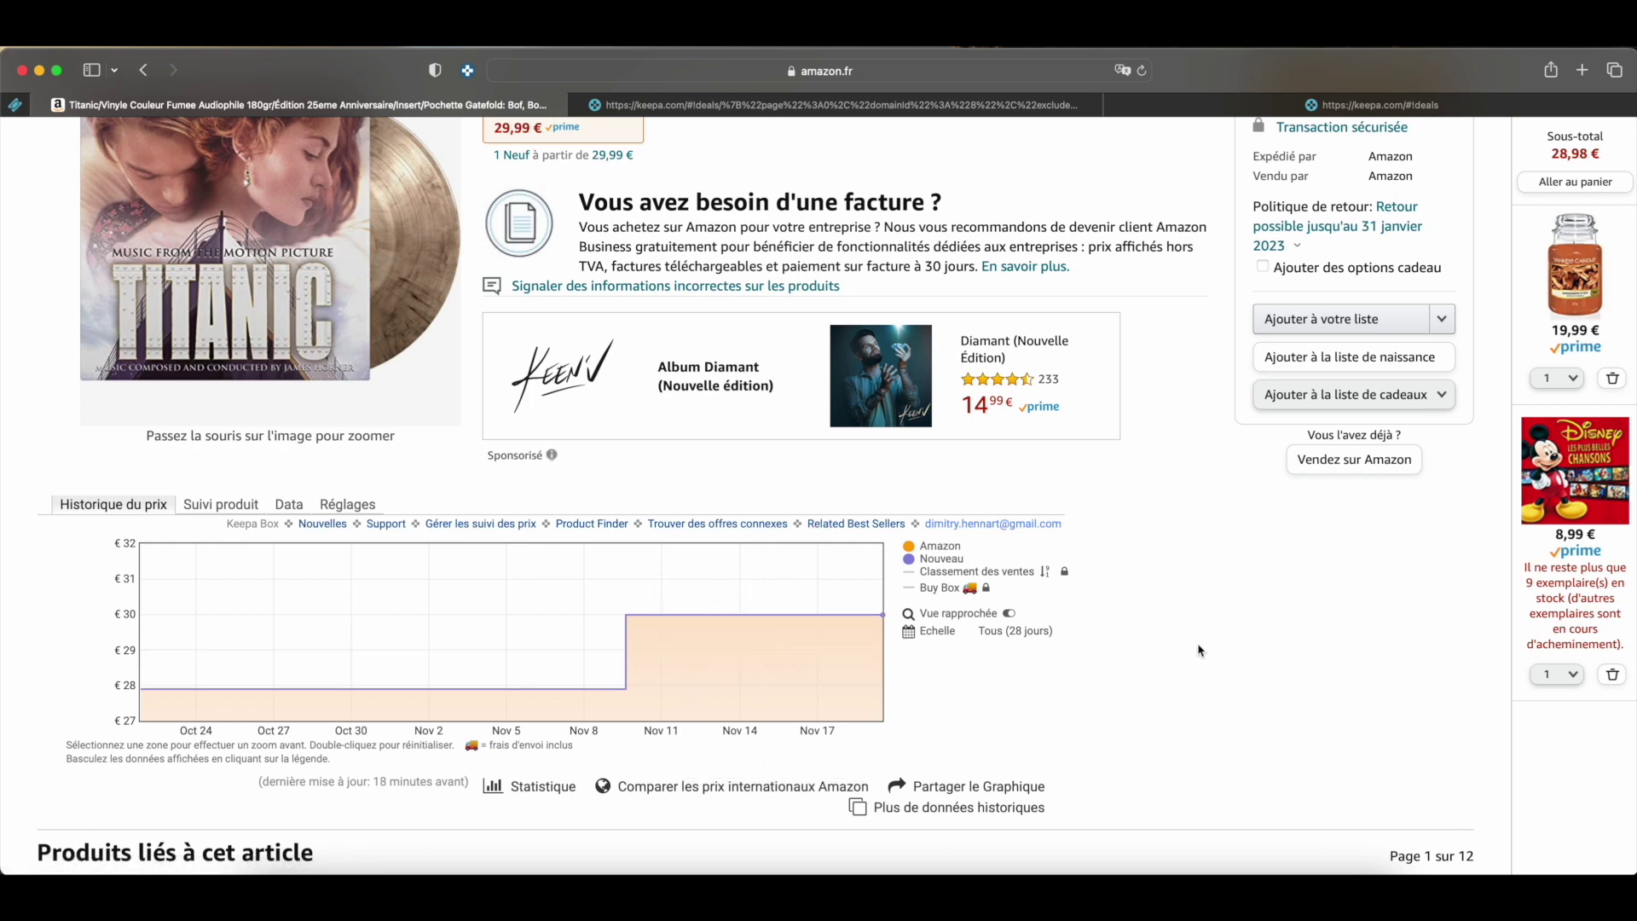
pyautogui.scroll(3, 1199, 650)
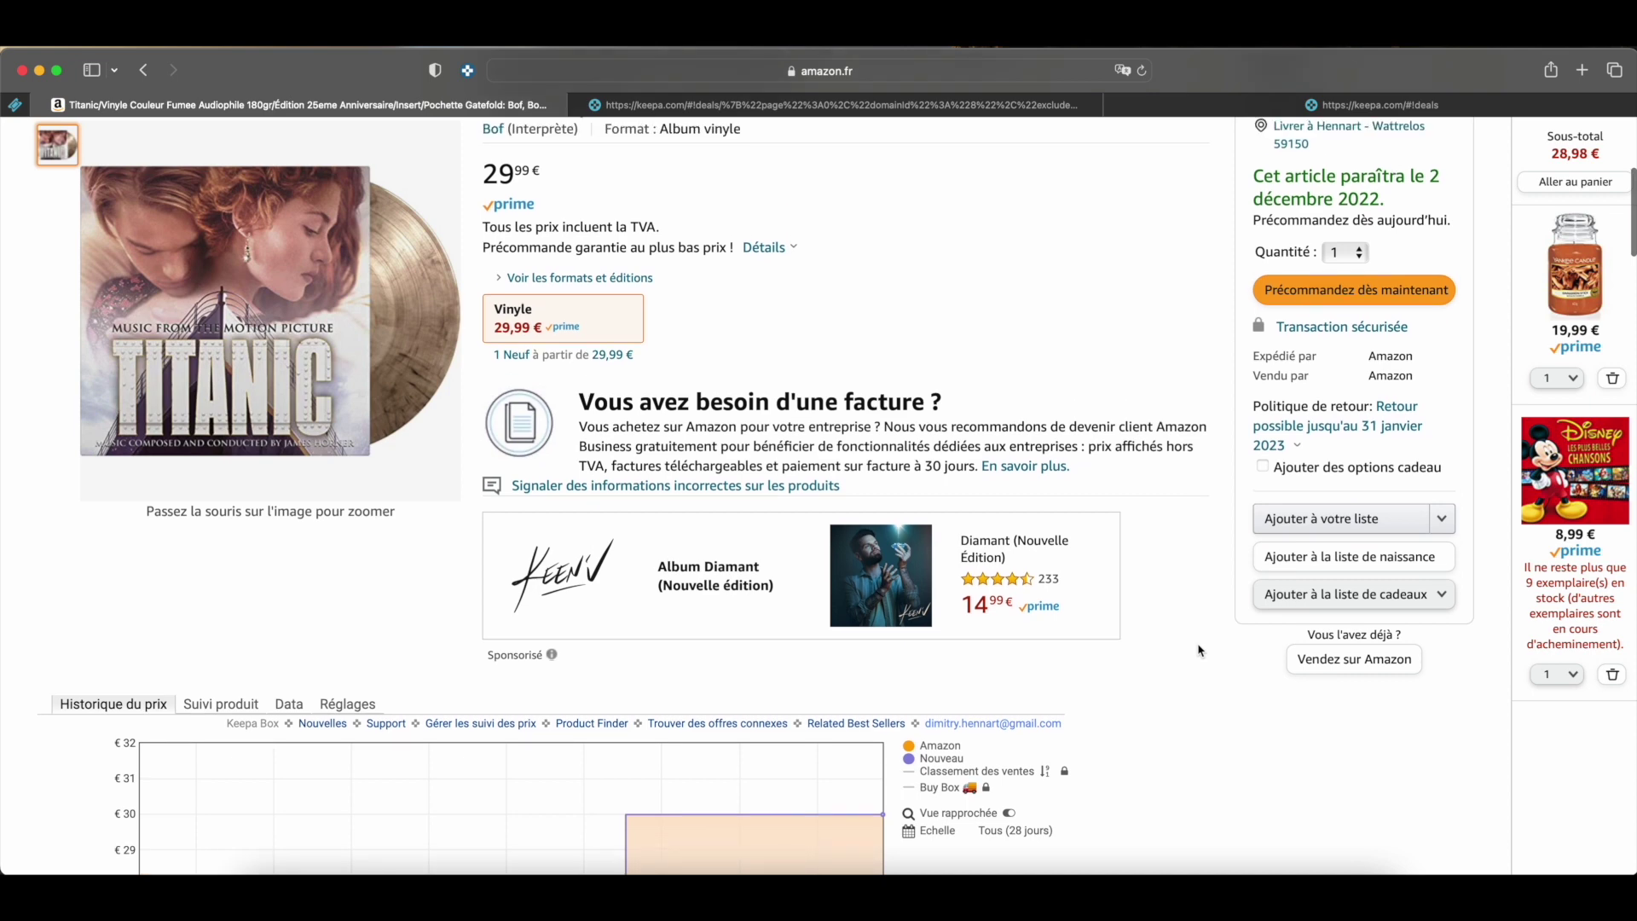
pyautogui.scroll(5, 1199, 651)
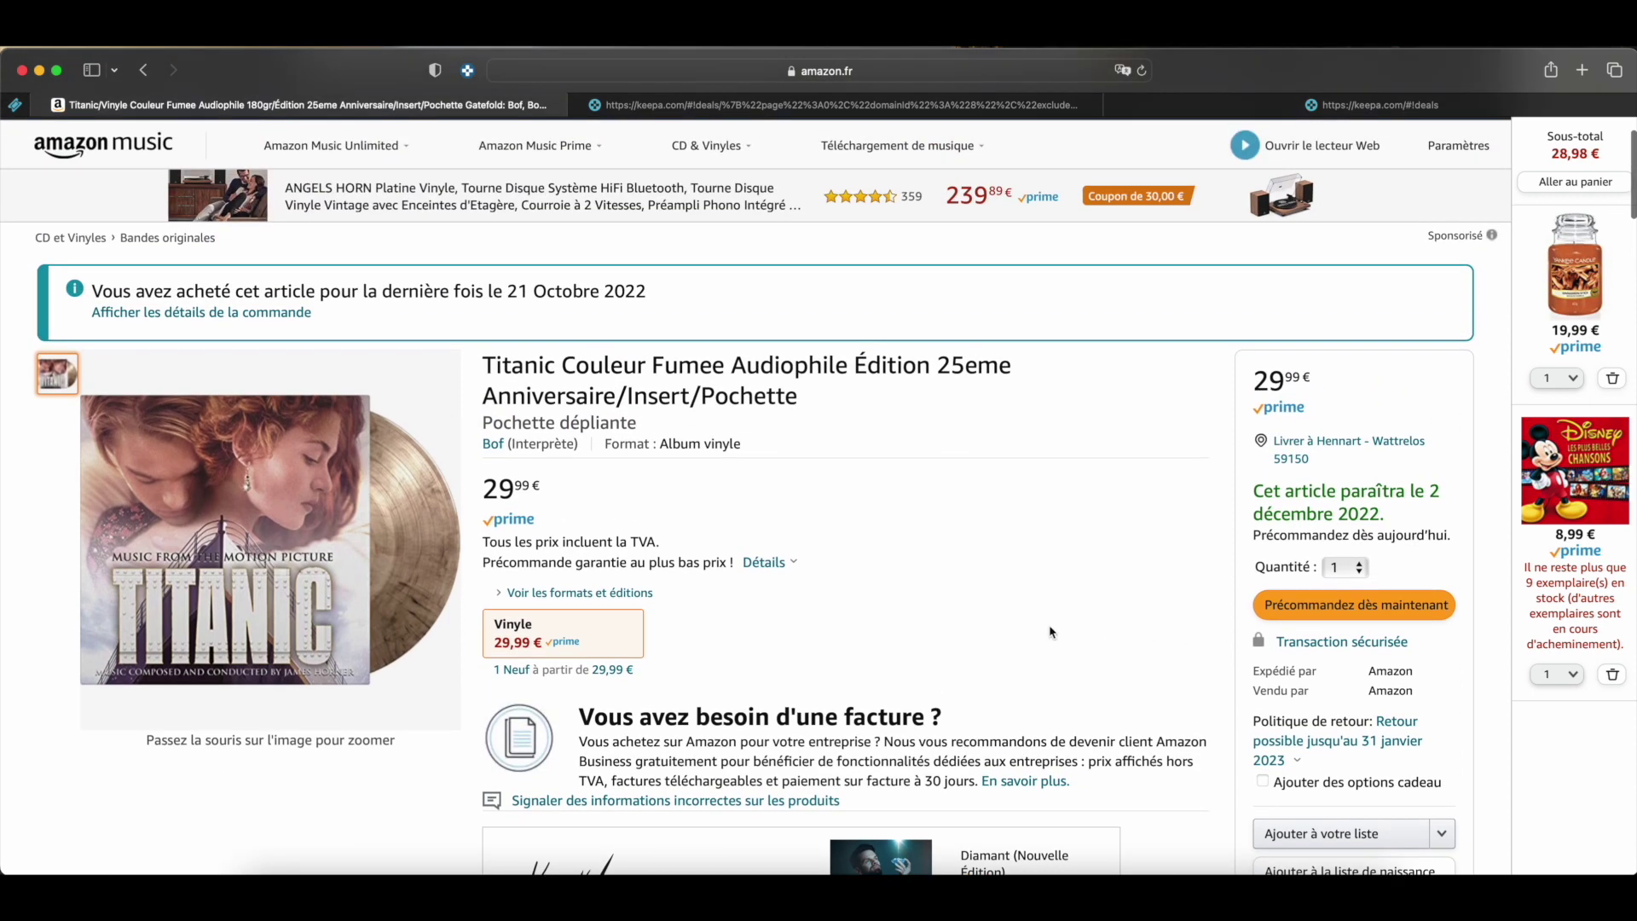
pyautogui.scroll(1, 1030, 624)
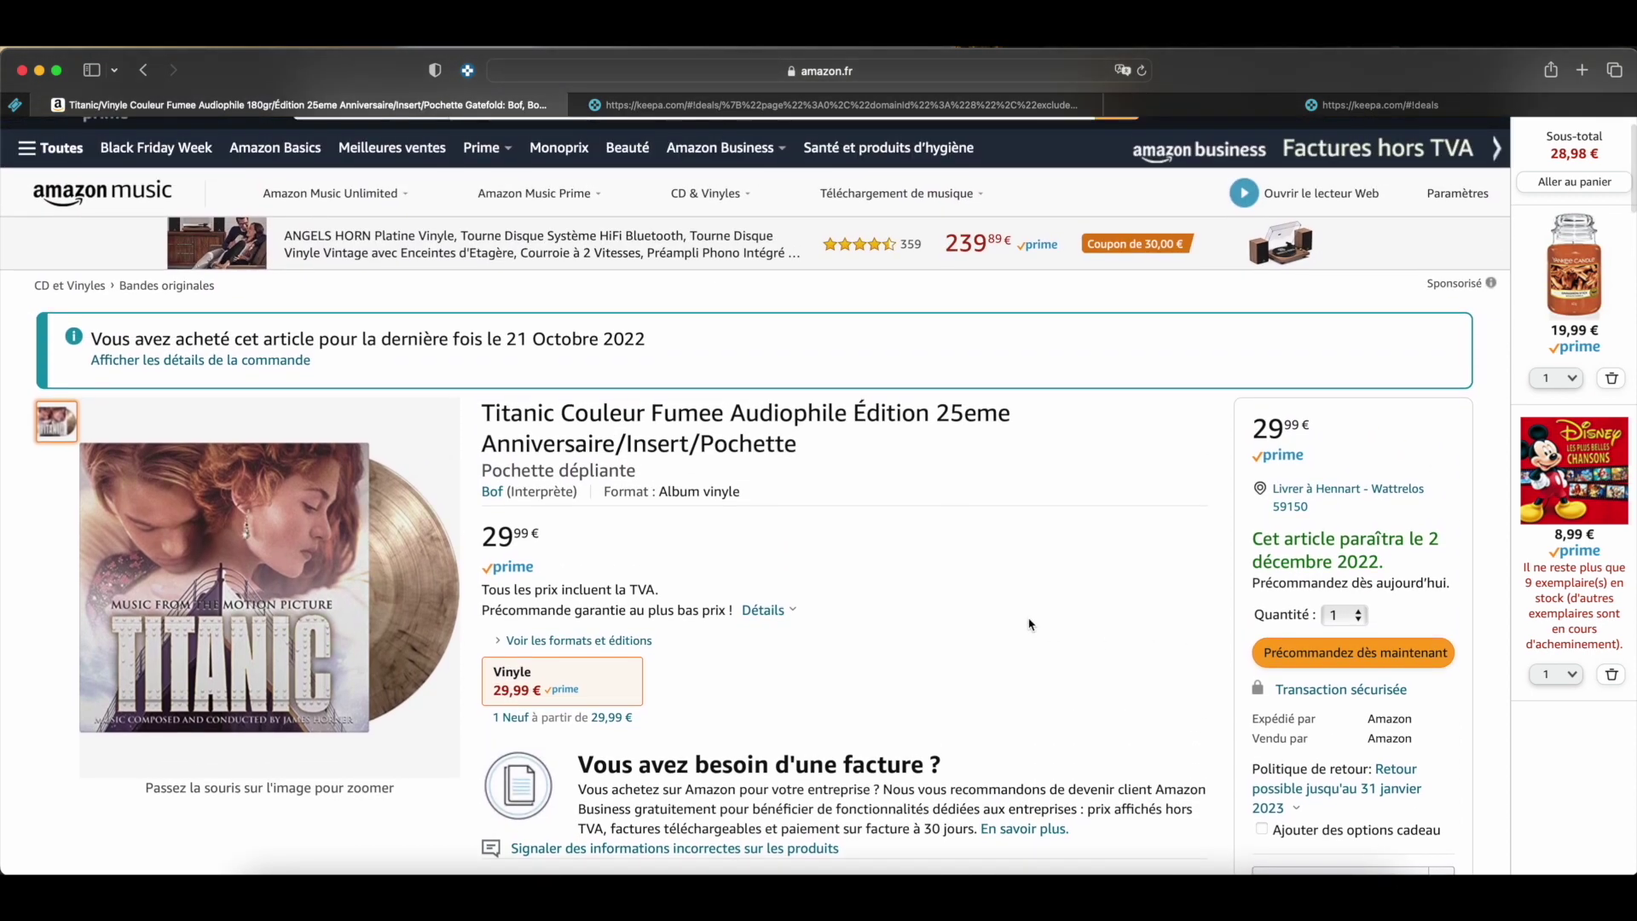
pyautogui.scroll(1, 1031, 625)
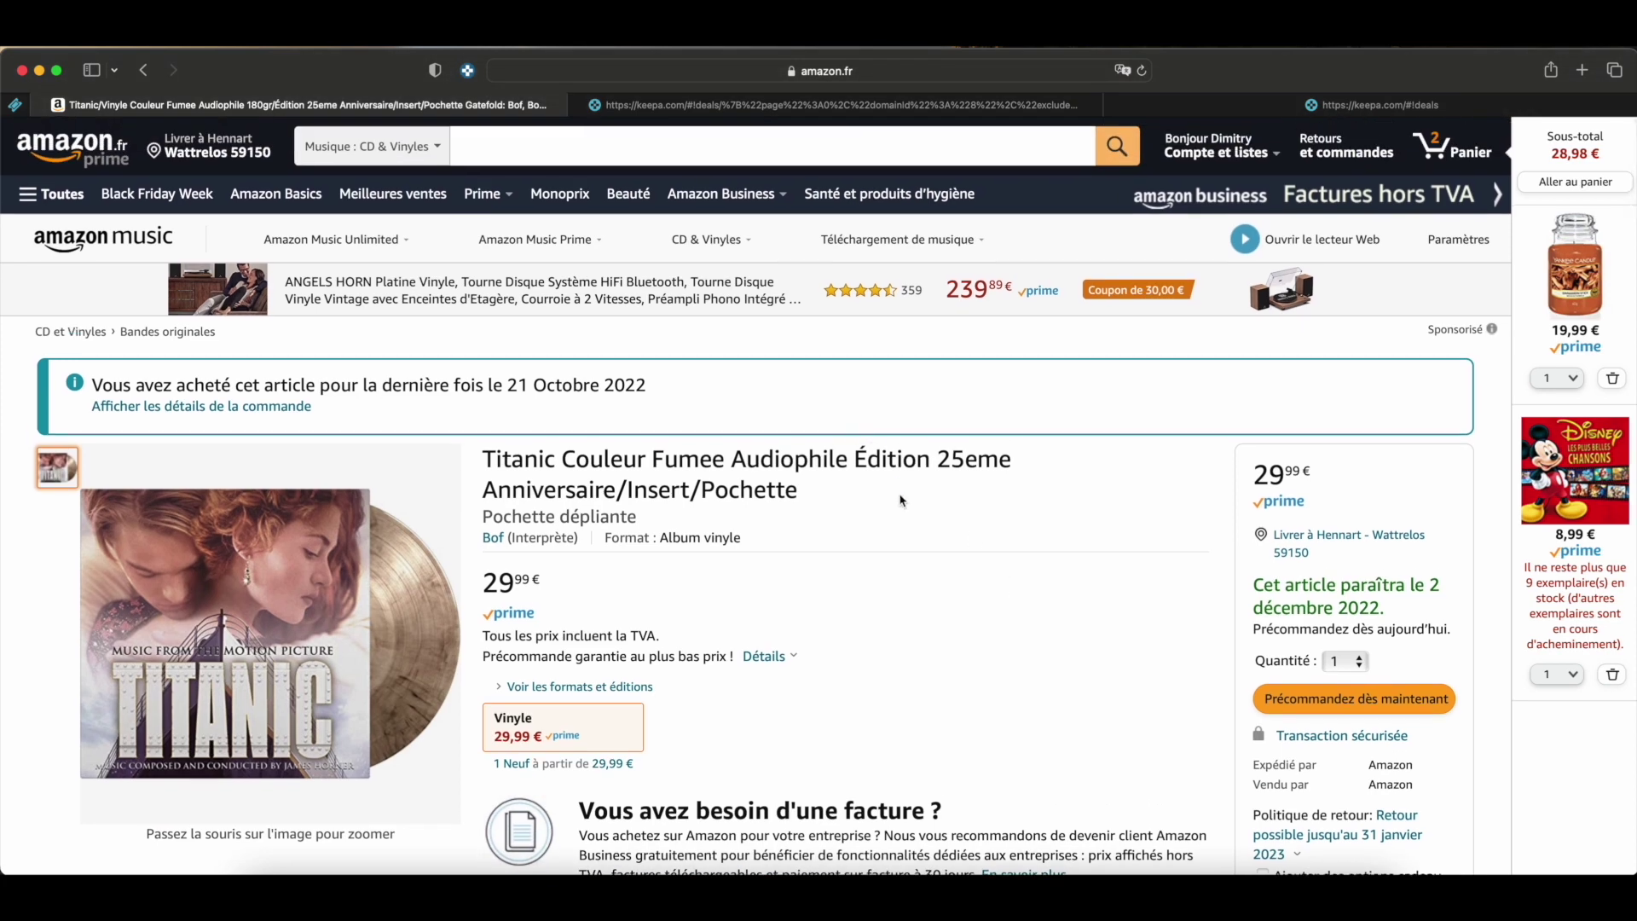
pyautogui.scroll(-6, 526, 631)
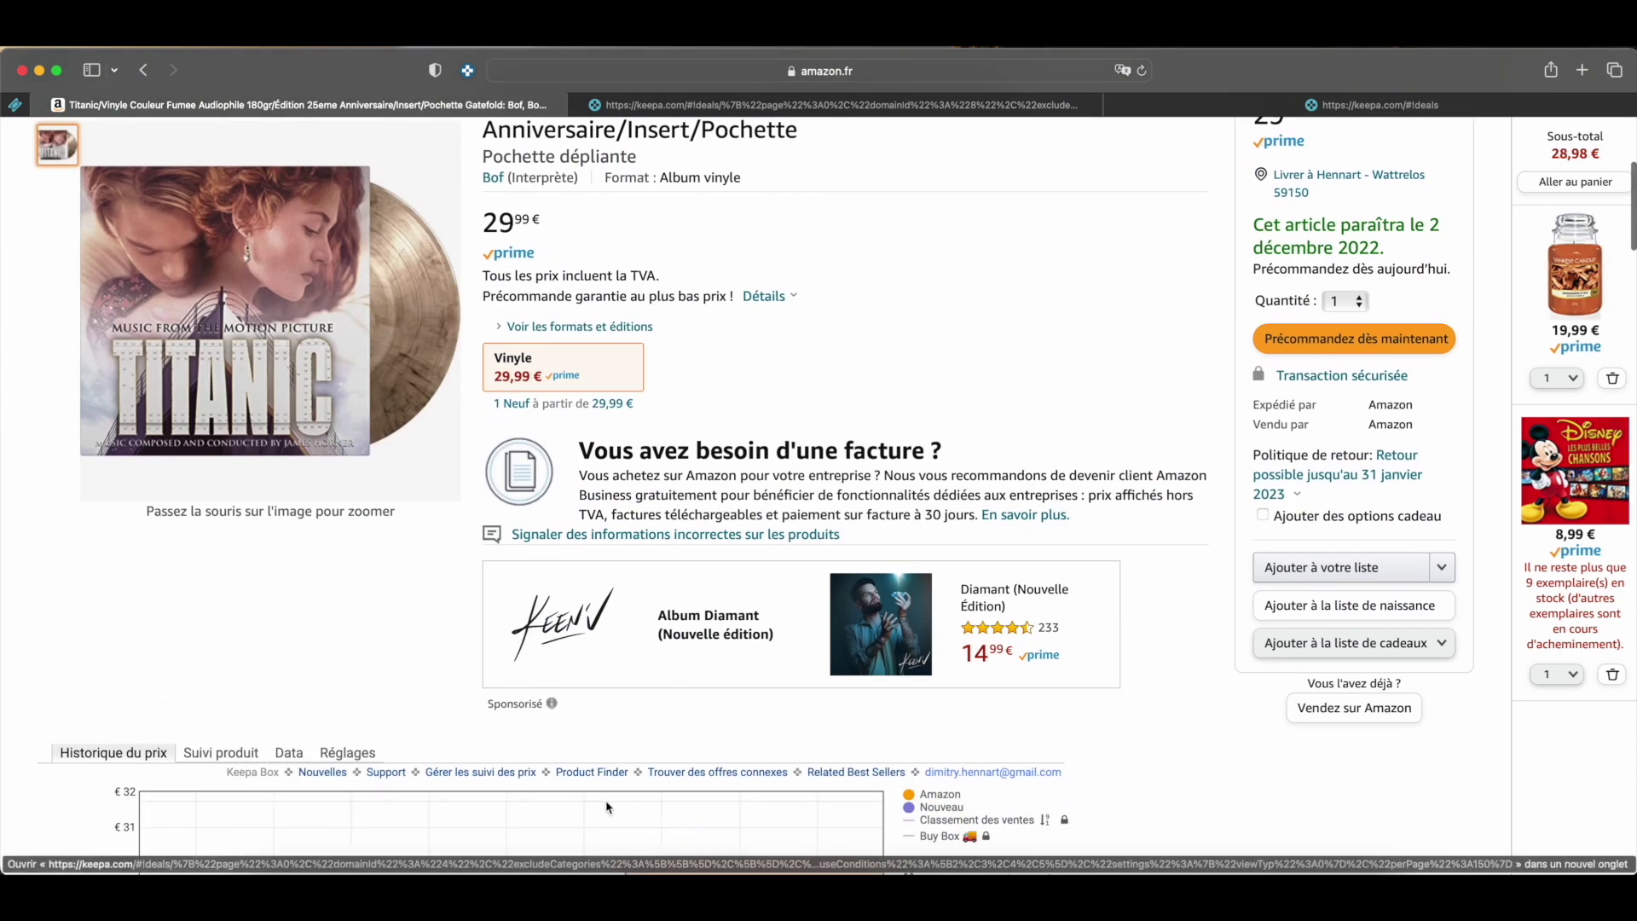
# Switch to the Keepa site, review the tracked product in the tracking overview, and view the site's features
pyautogui.click(468, 73)
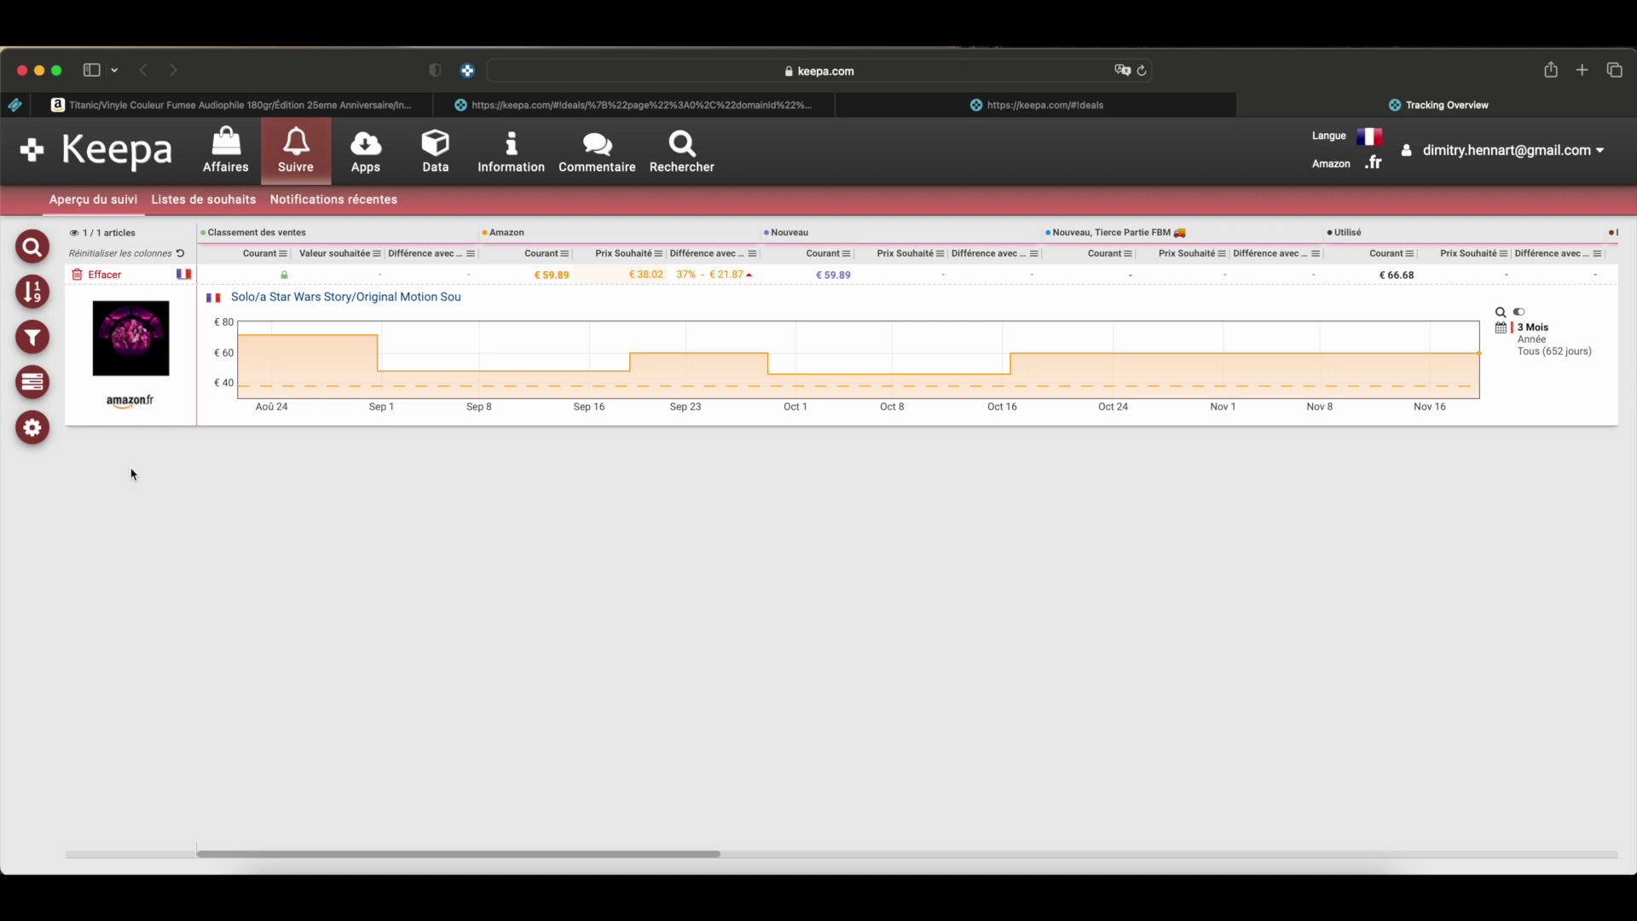
pyautogui.moveTo(128, 338)
pyautogui.moveTo(1354, 166)
pyautogui.moveTo(409, 386)
pyautogui.click(514, 159)
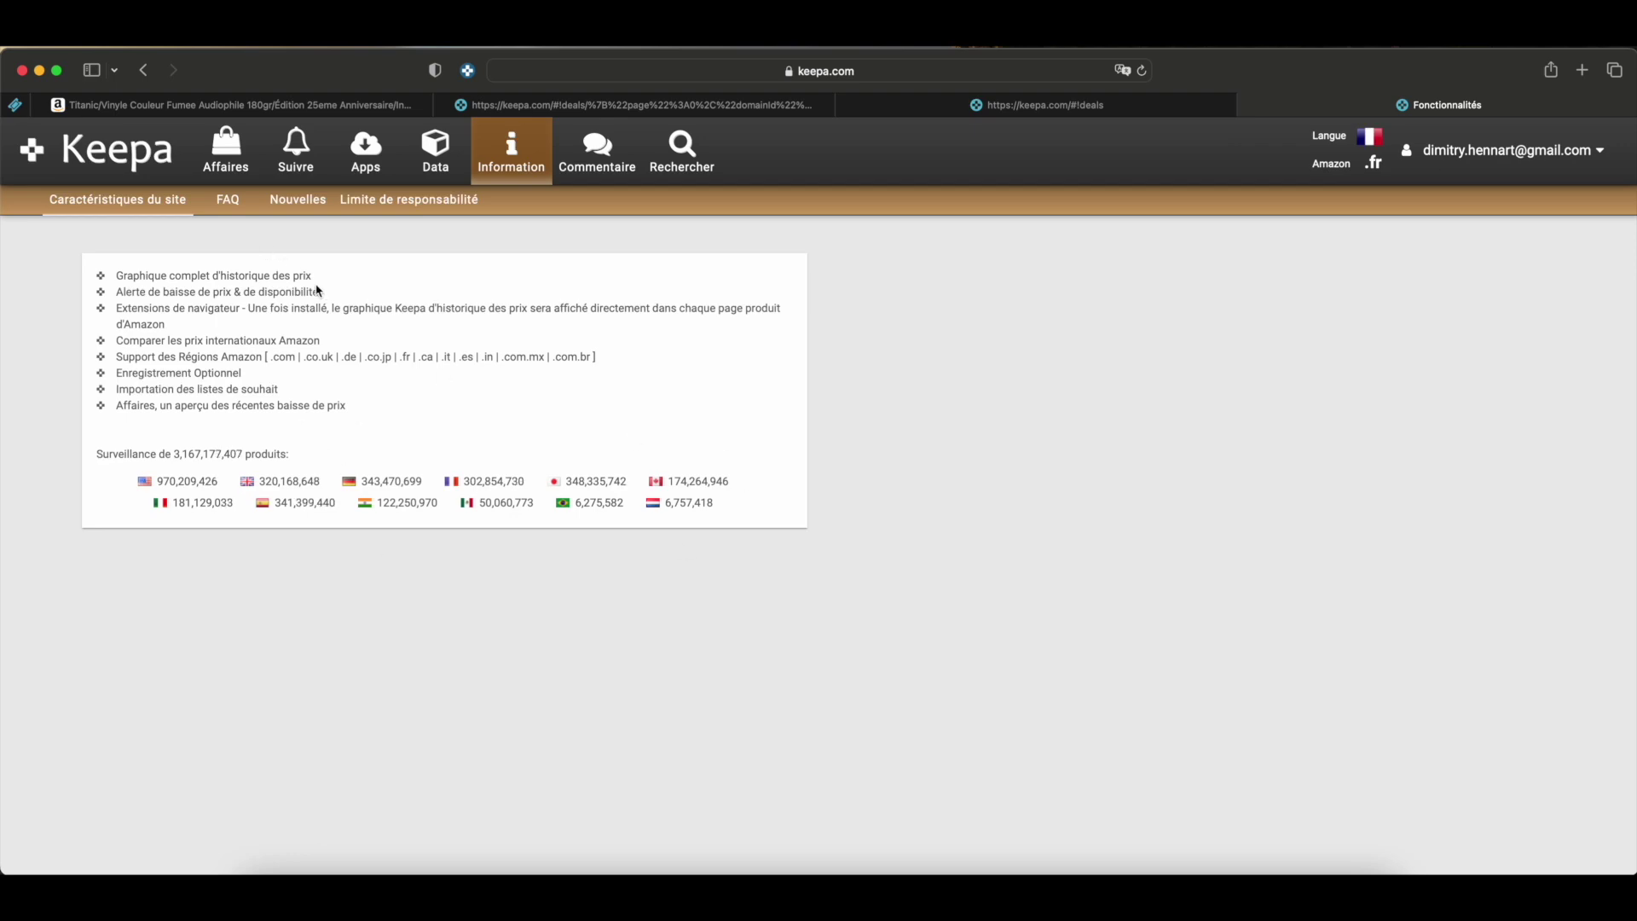
# Open the Keepa deals and show all product categories
pyautogui.click(234, 145)
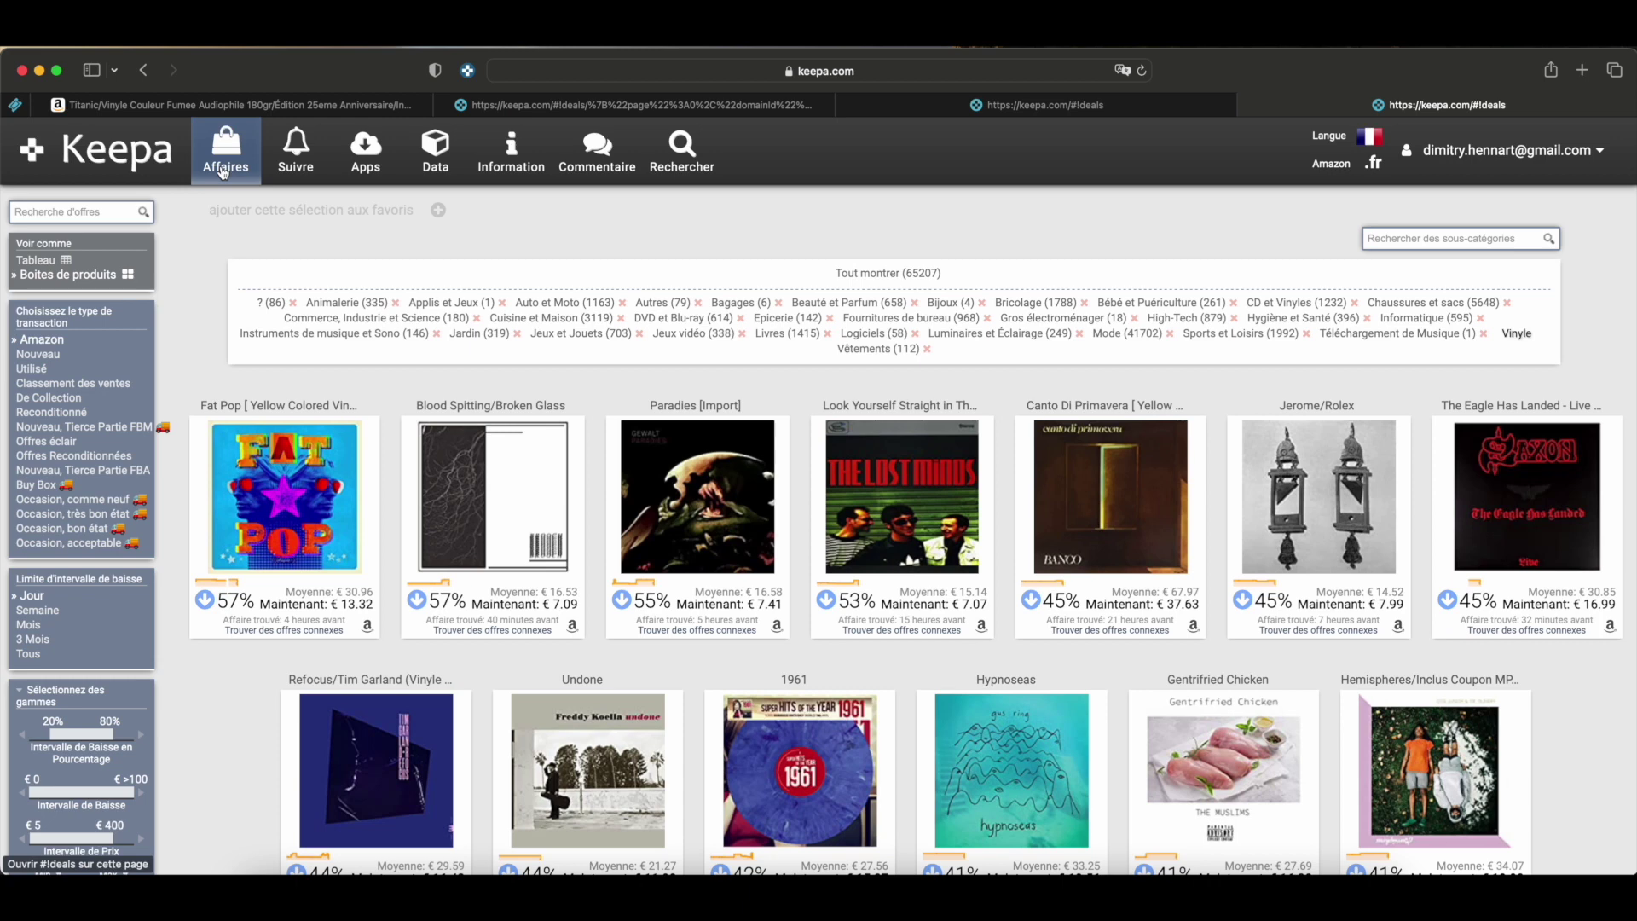
pyautogui.click(856, 274)
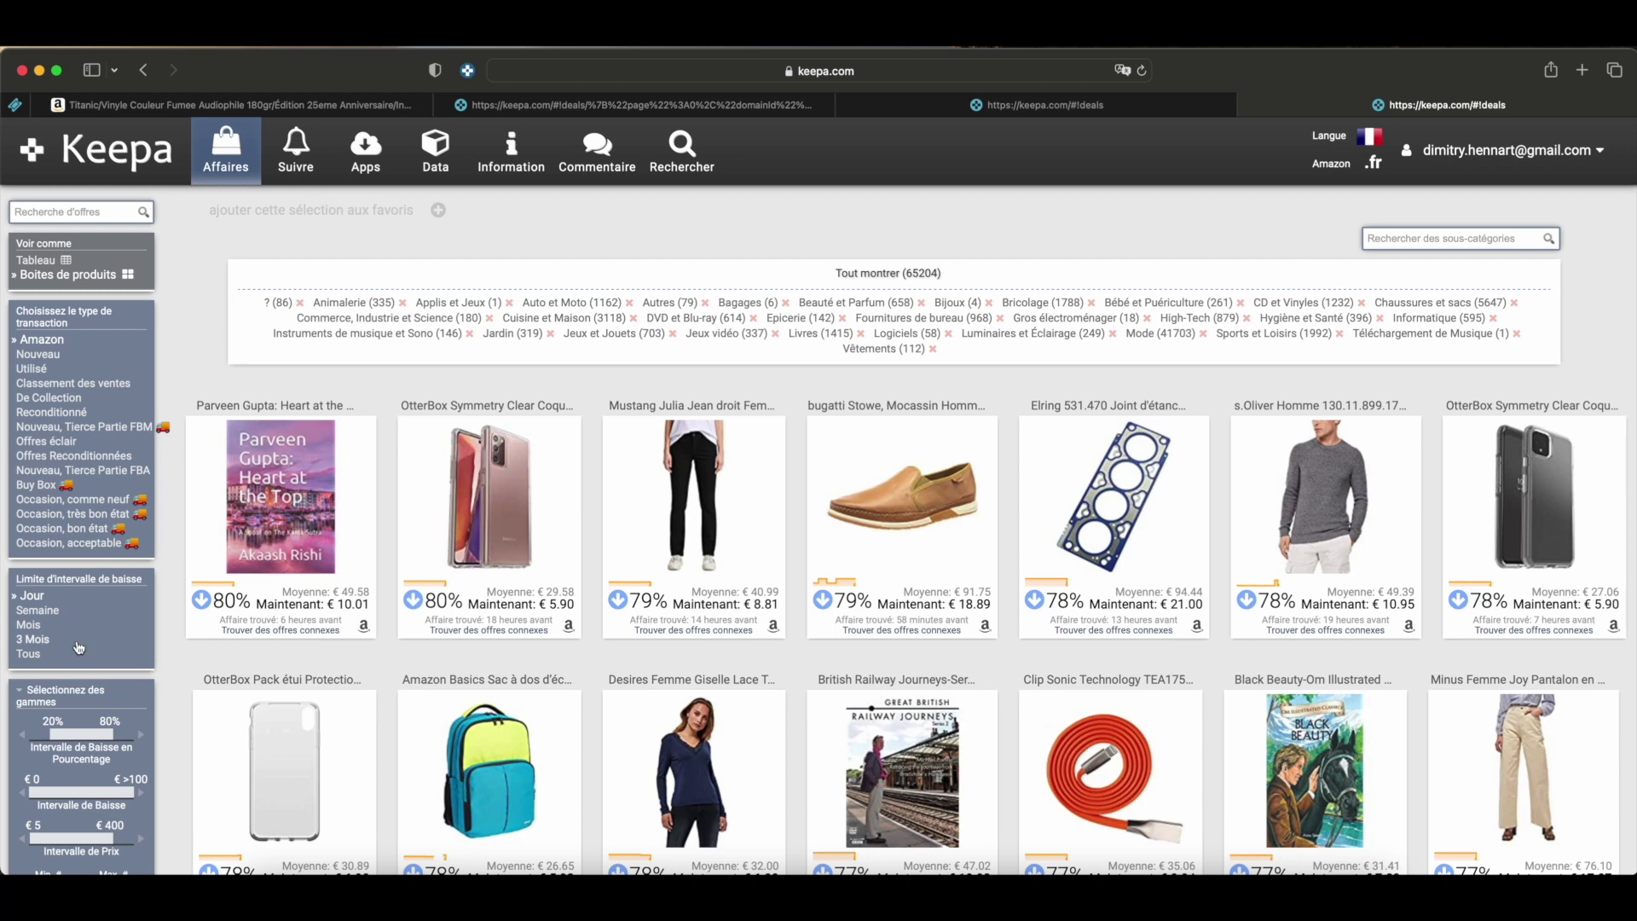
# Set the percentage drop range of the deals to 20% to 100%
pyautogui.scroll(-2, 68, 704)
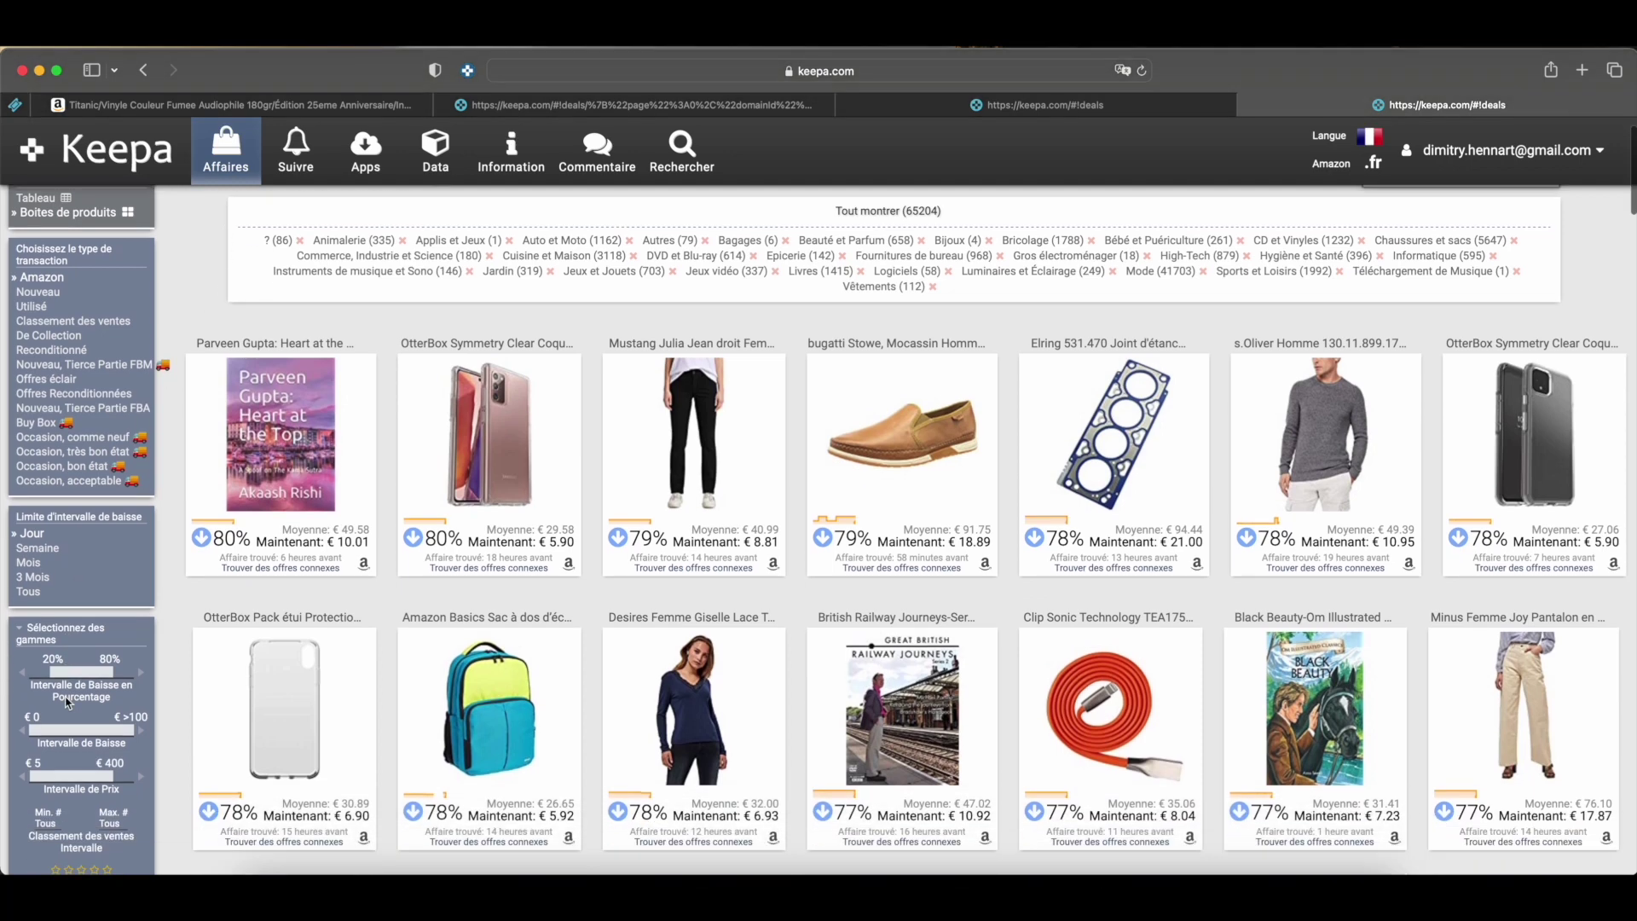
pyautogui.click(22, 674)
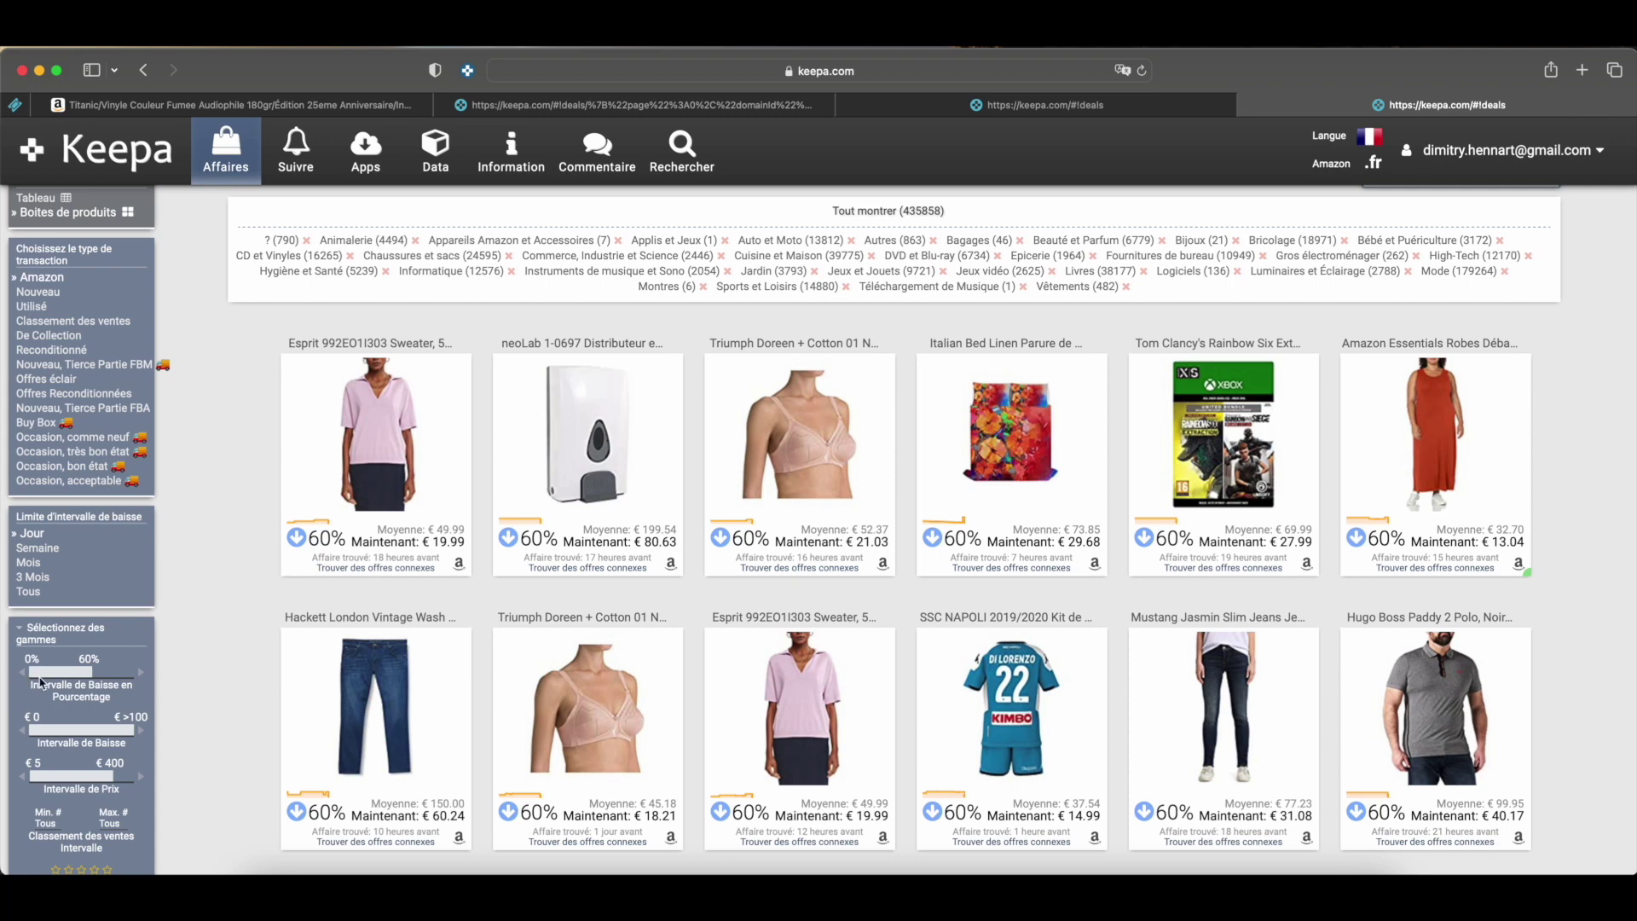
pyautogui.click(140, 673)
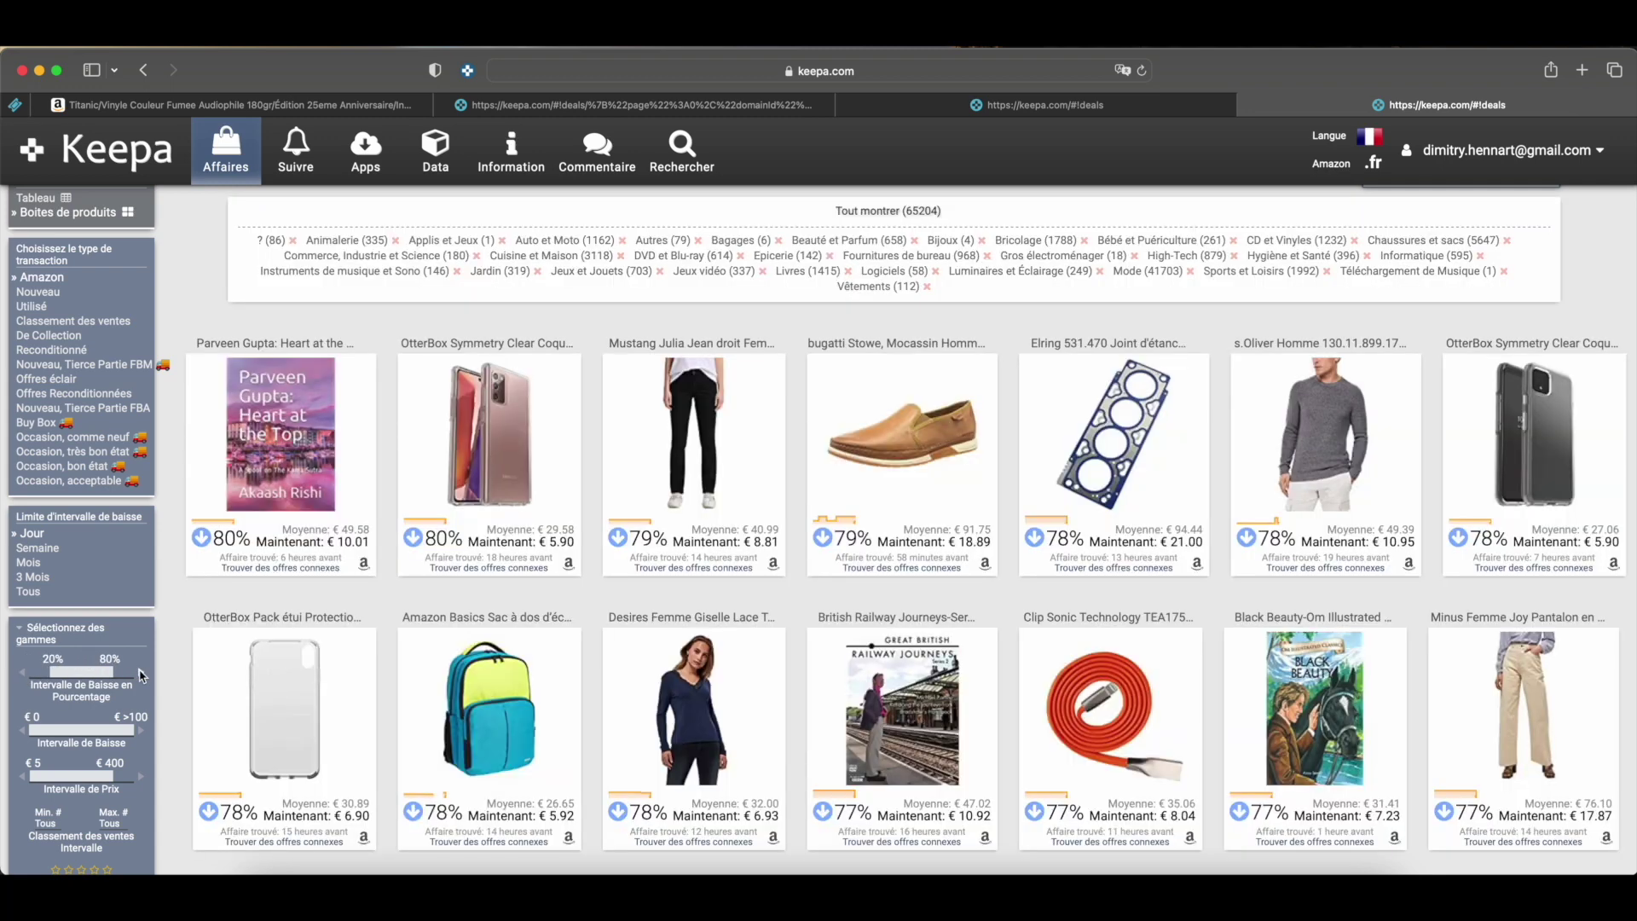
pyautogui.click(142, 674)
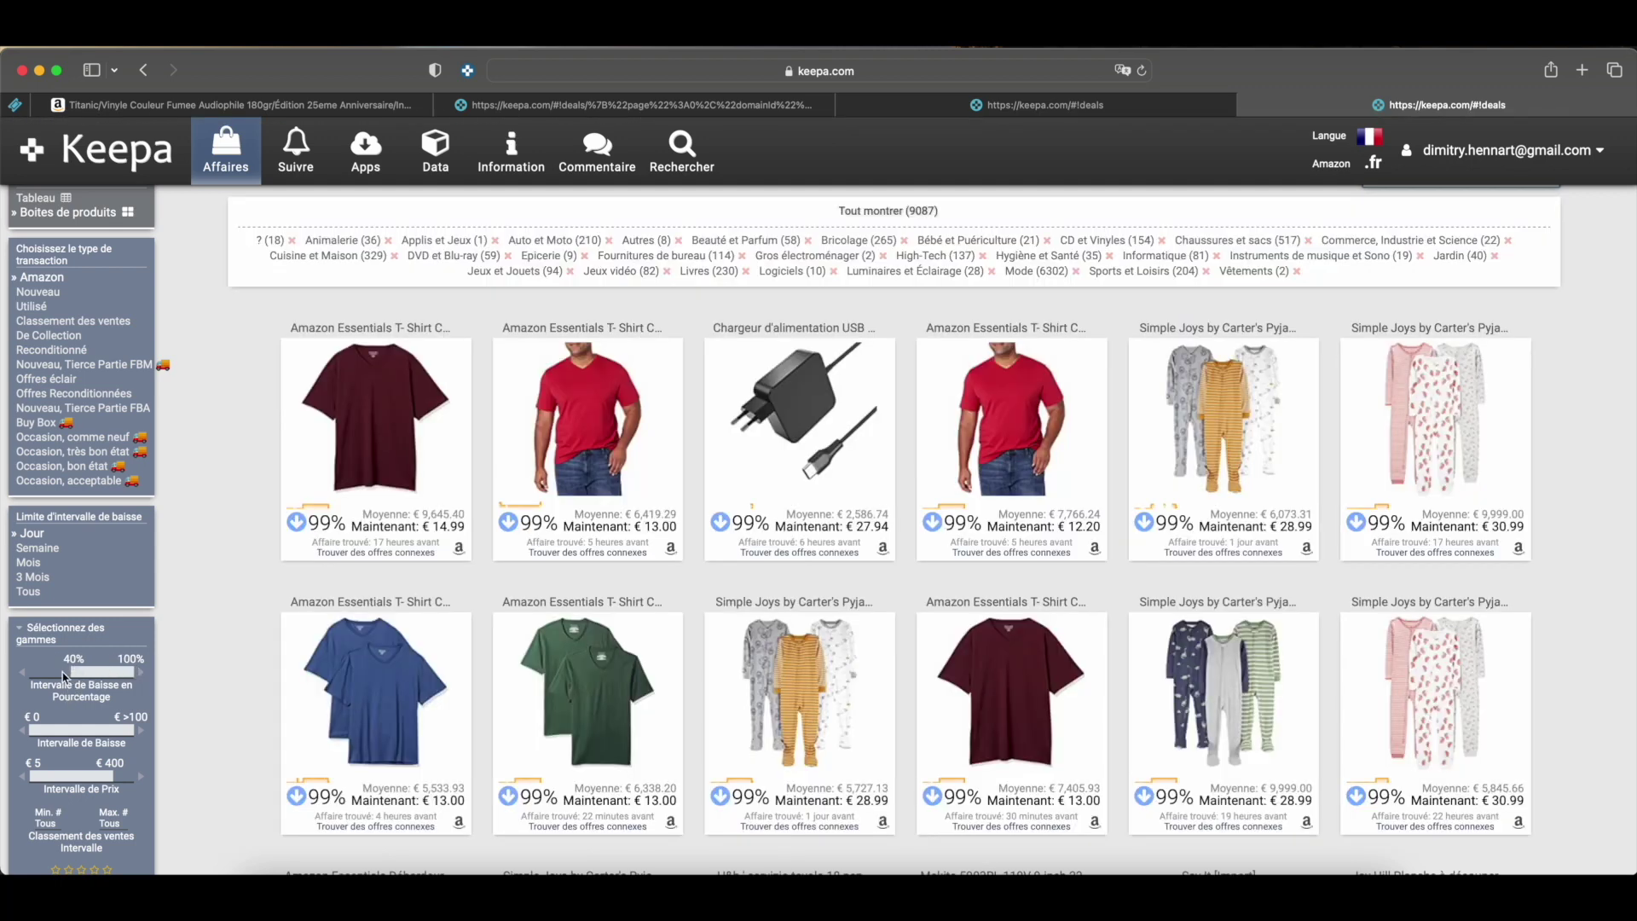
pyautogui.moveTo(63, 677); pyautogui.dragTo(19, 673)
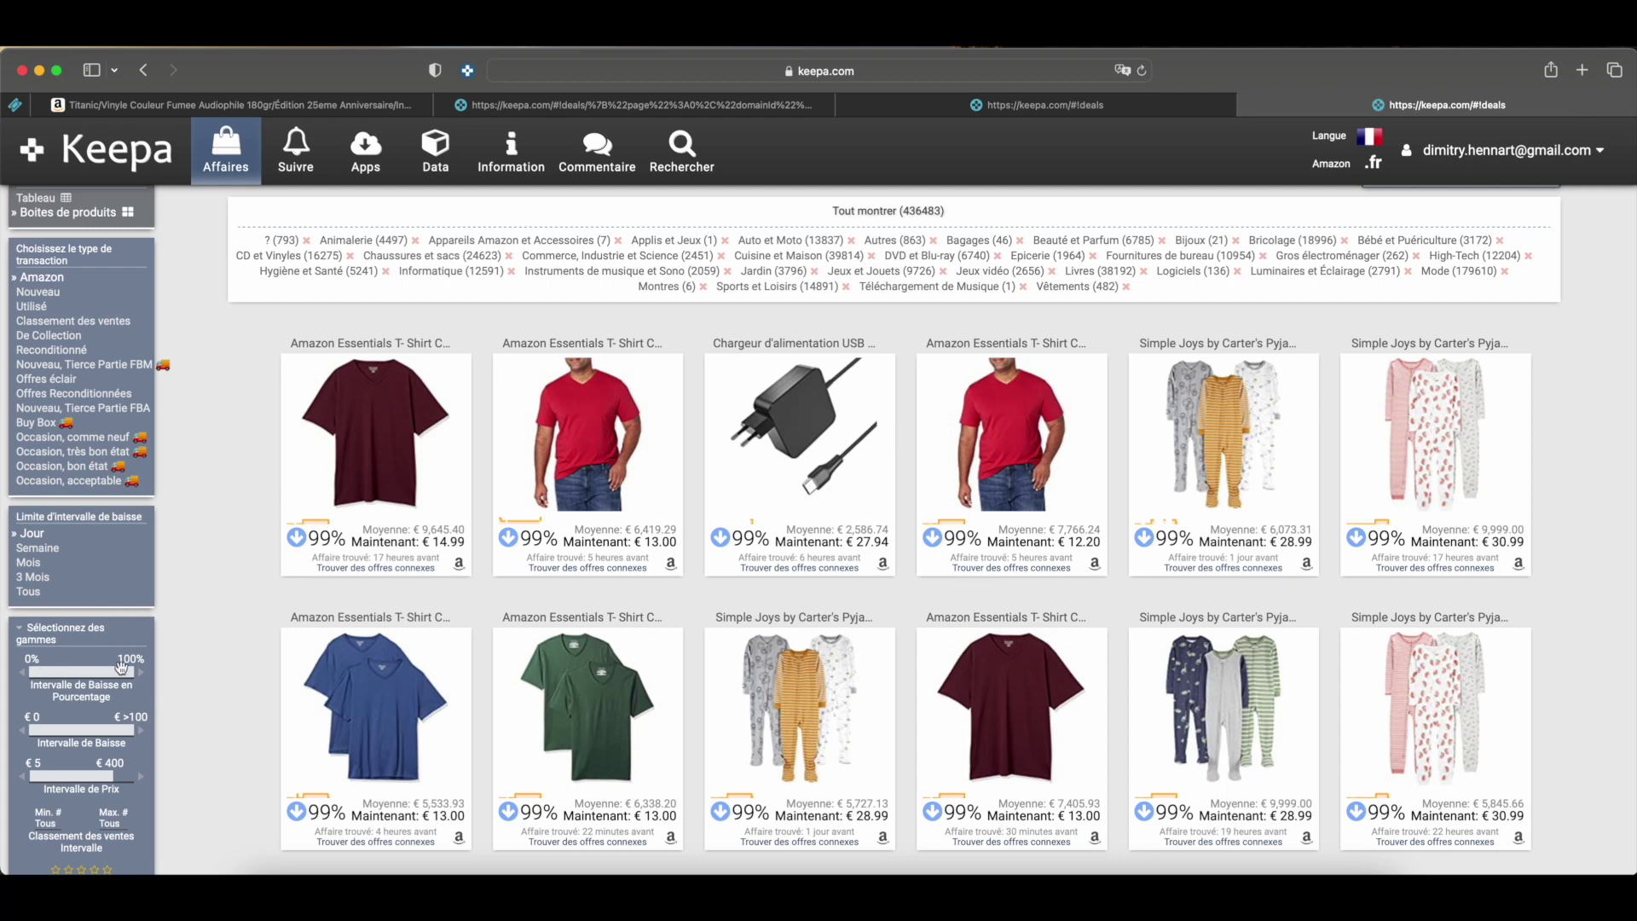
pyautogui.moveTo(30, 677)
pyautogui.mouseDown()
pyautogui.moveTo(68, 678)
pyautogui.moveTo(48, 679)
pyautogui.mouseUp()
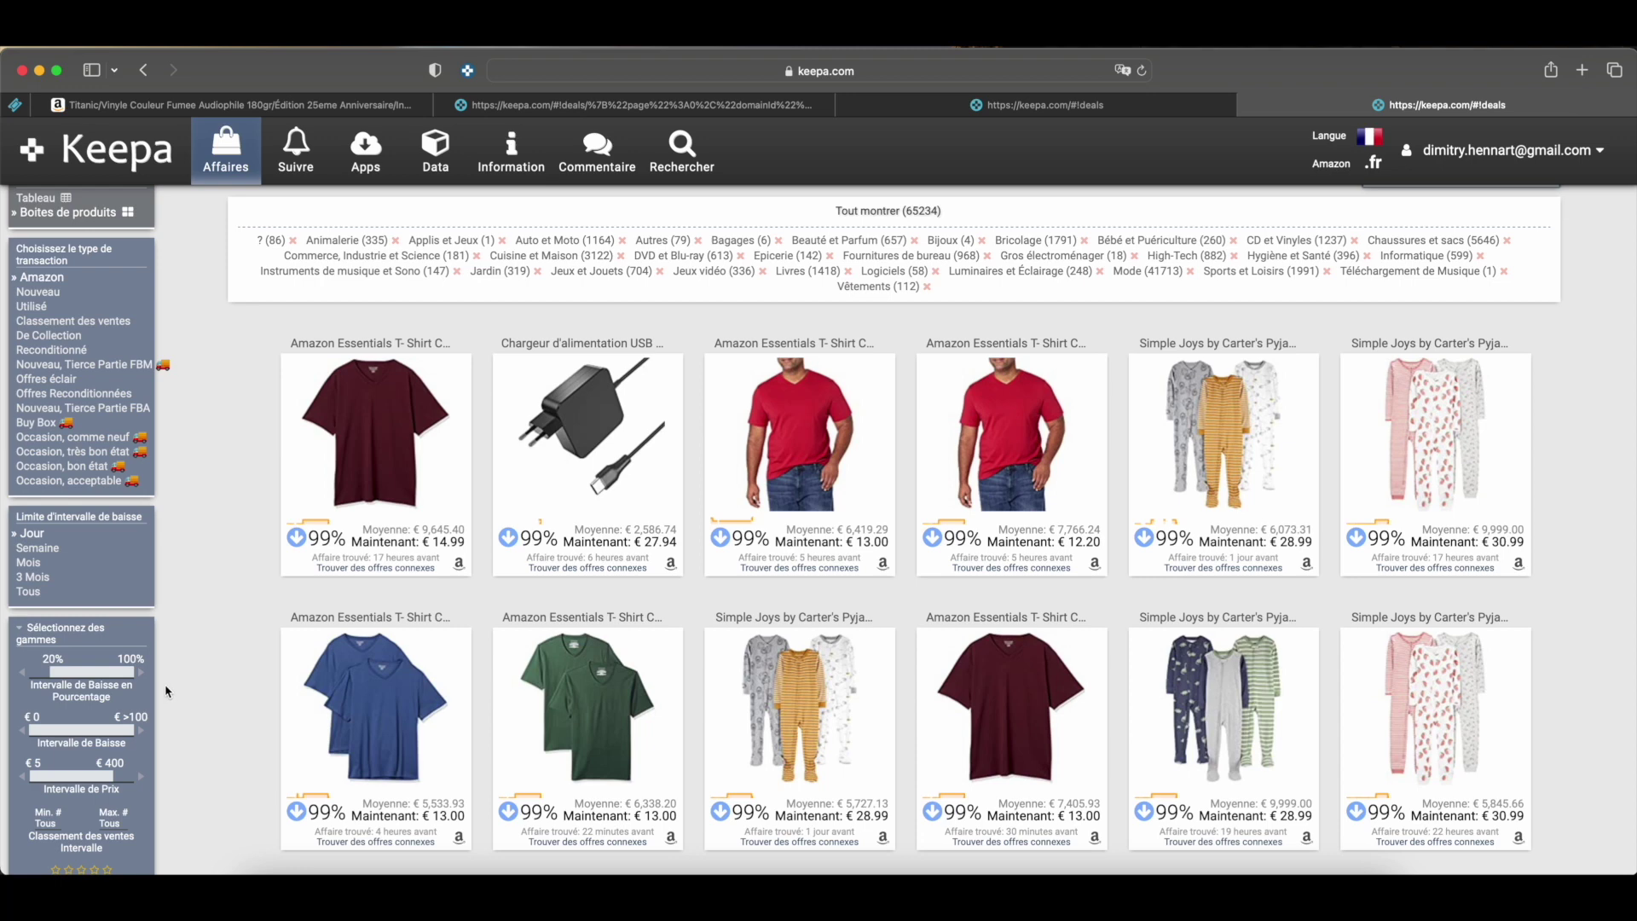
# Review the deal filters and restrict the deals to the CD et Vinyles category
pyautogui.scroll(2, 759, 444)
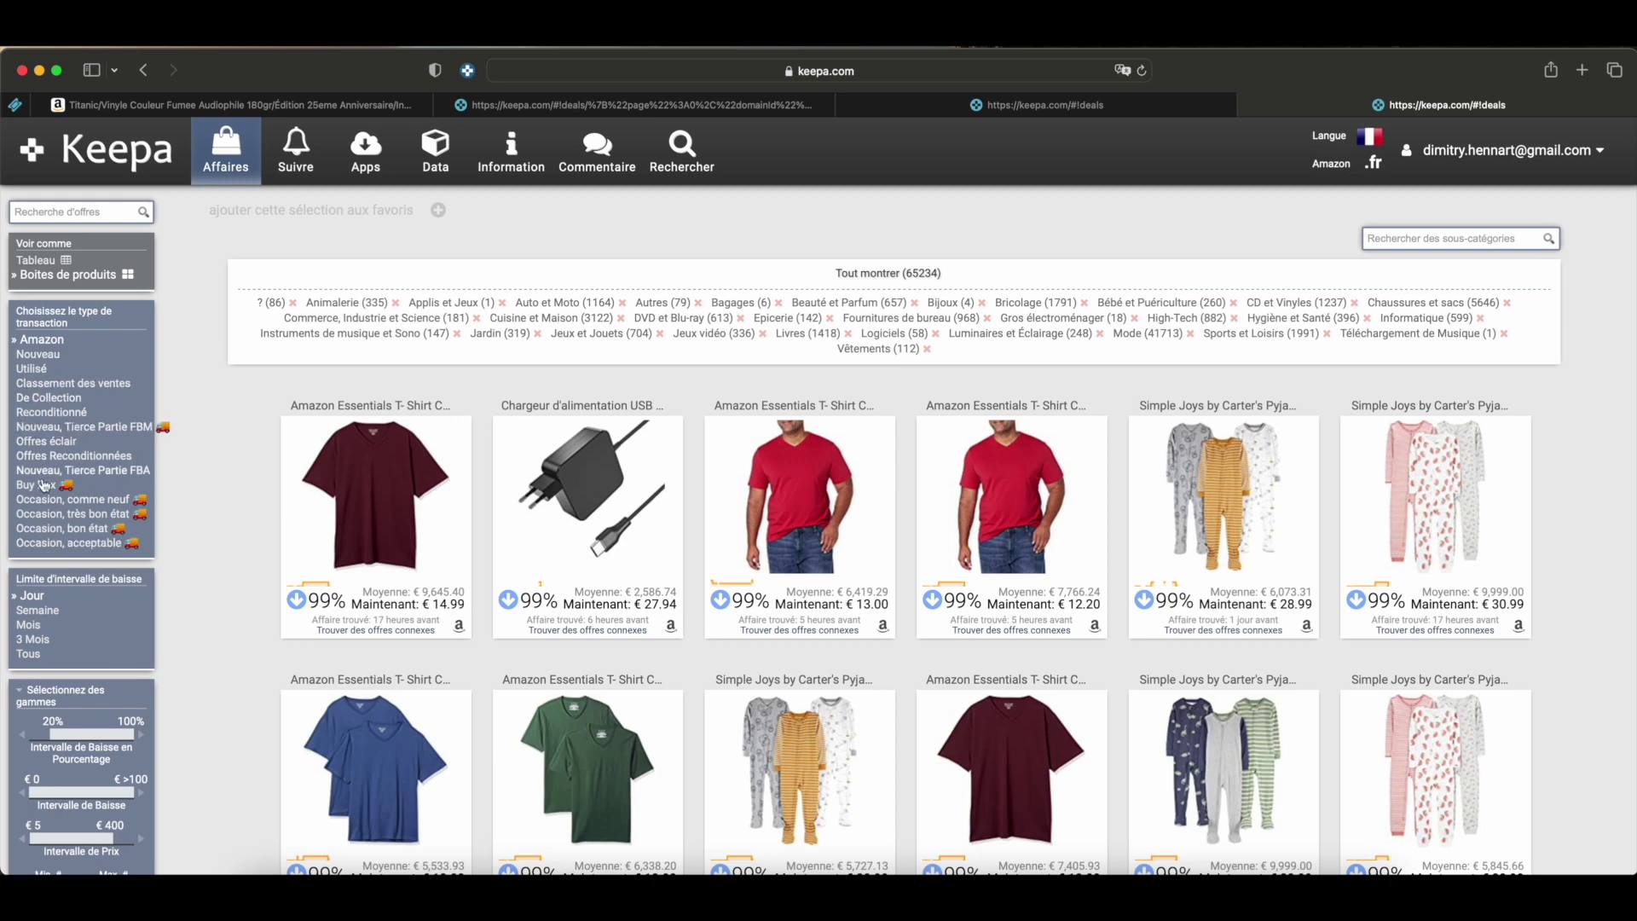
pyautogui.scroll(-3, 37, 478)
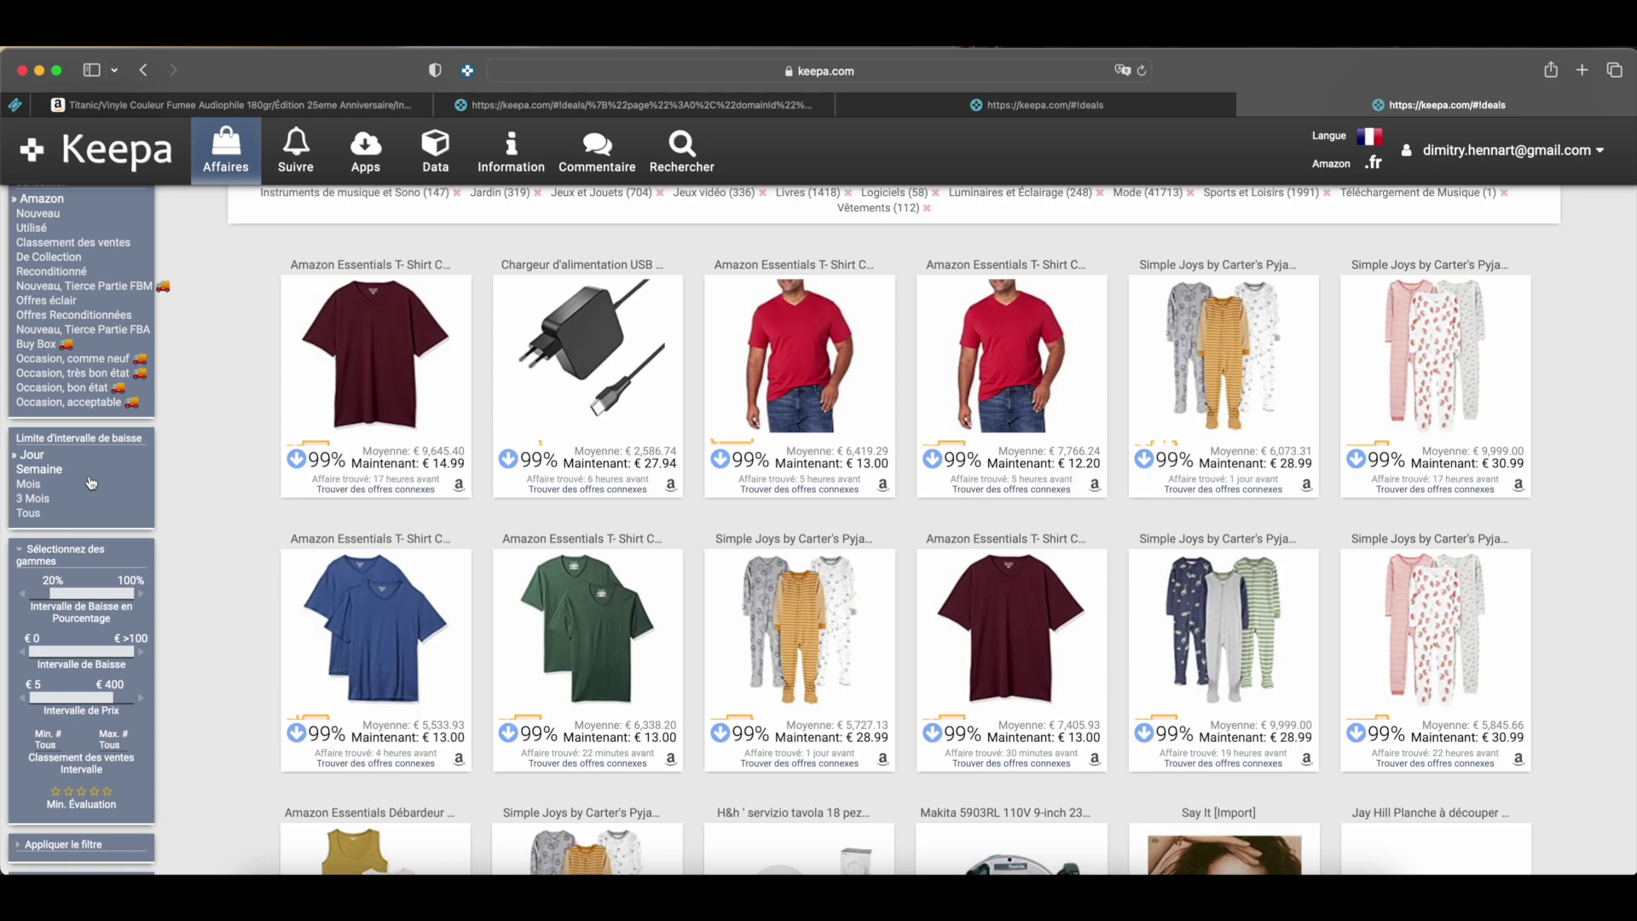
pyautogui.scroll(-5, 188, 789)
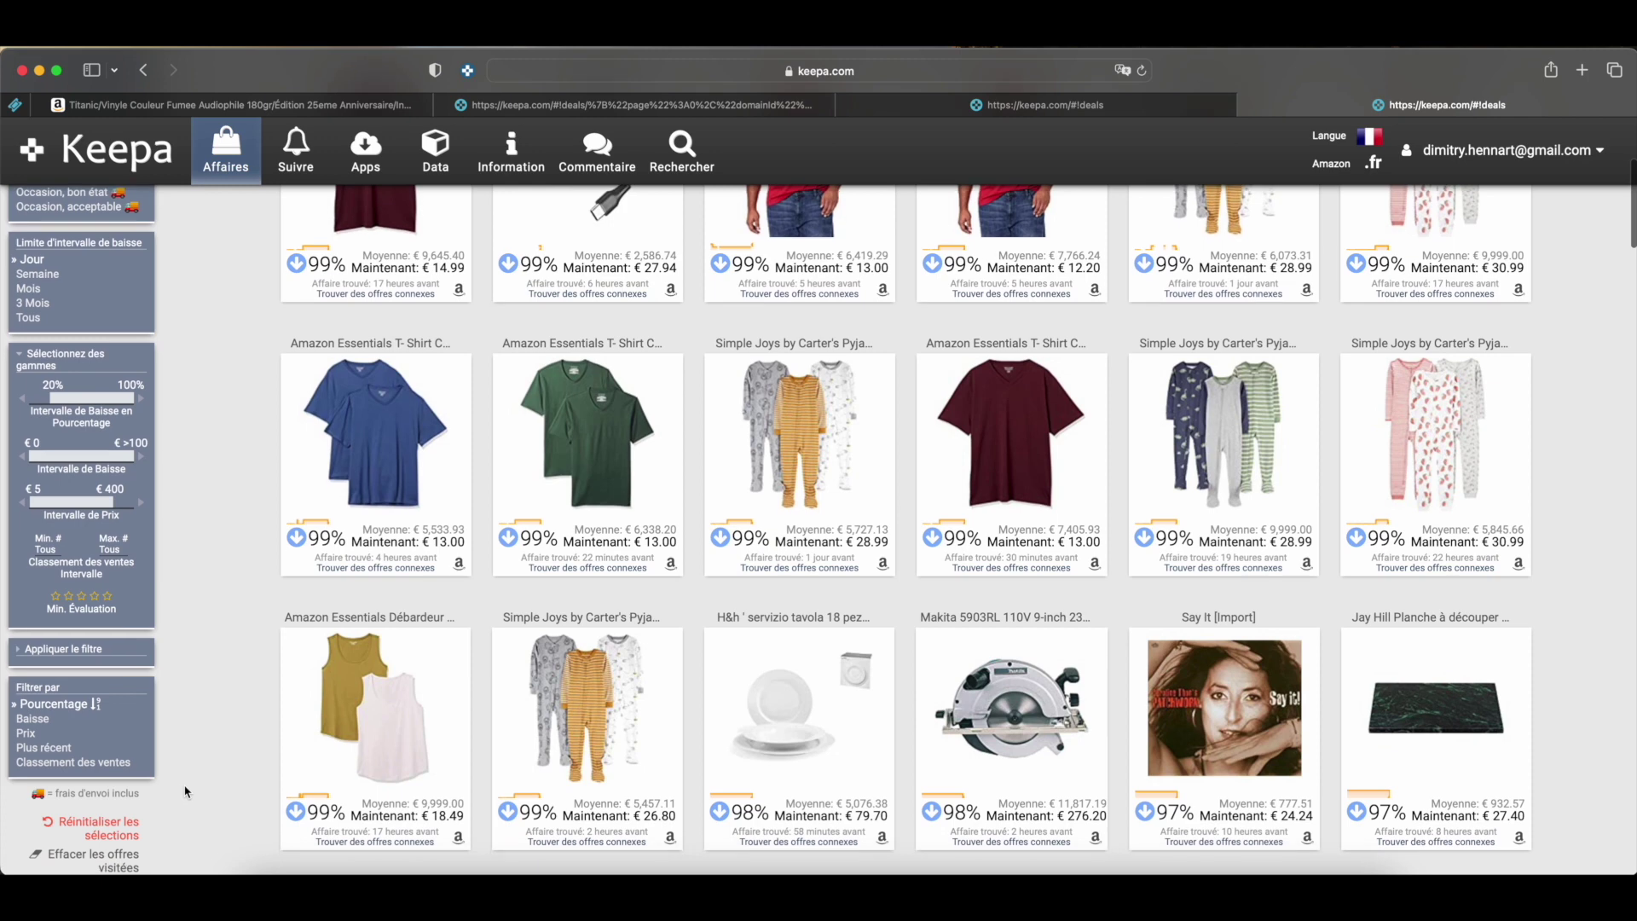
pyautogui.click(30, 735)
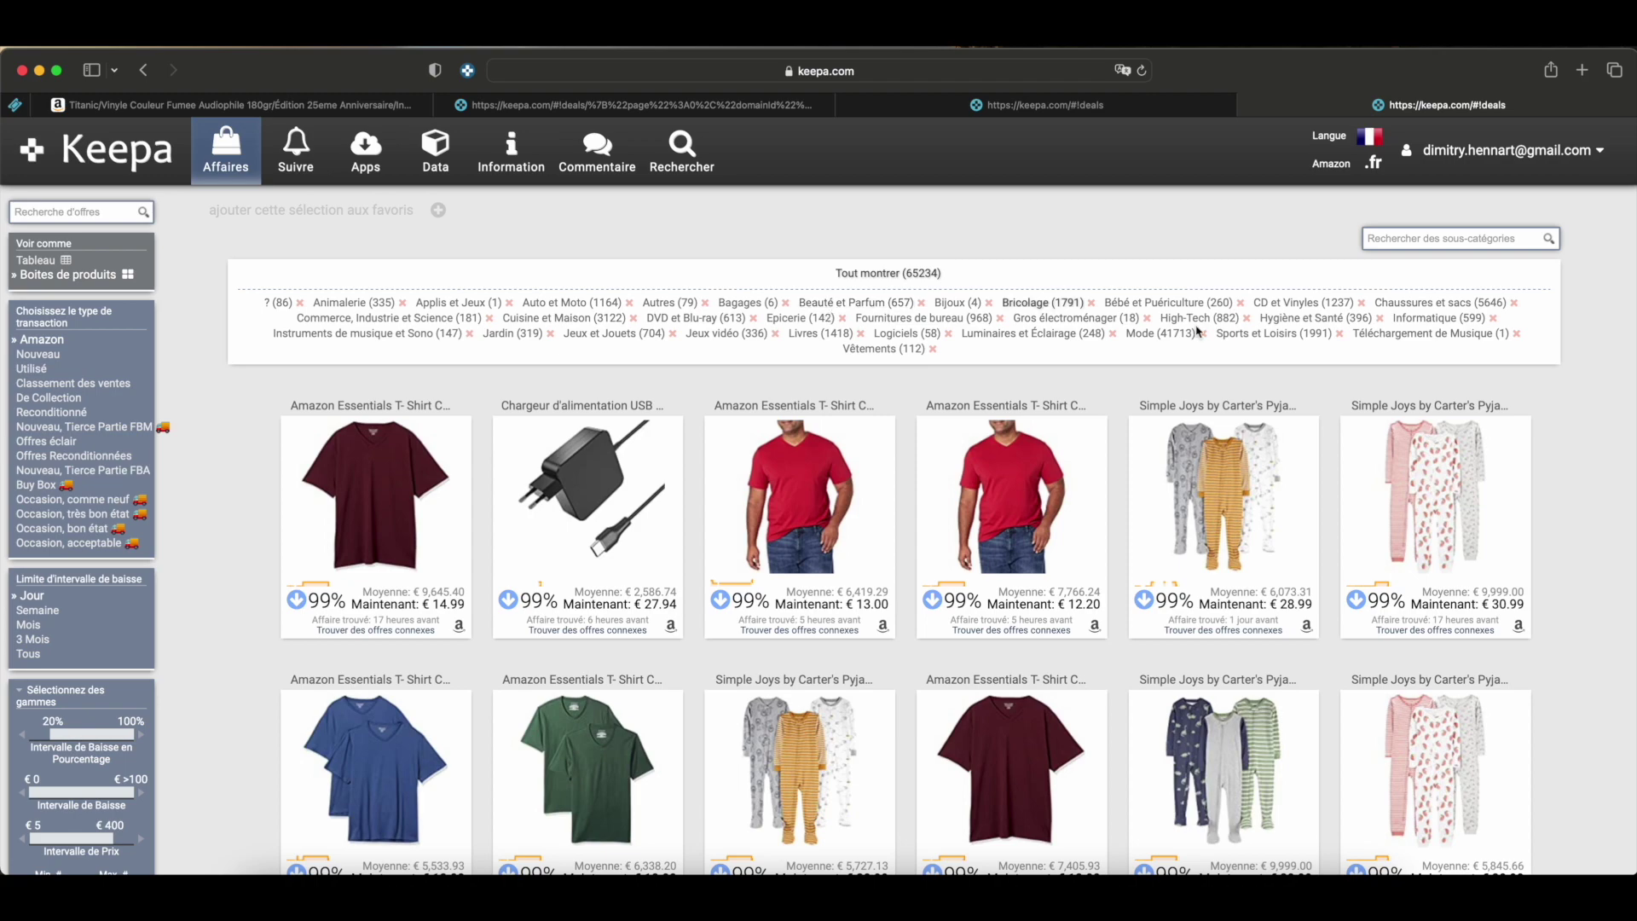
pyautogui.scroll(-5, 964, 628)
pyautogui.scroll(5, 964, 629)
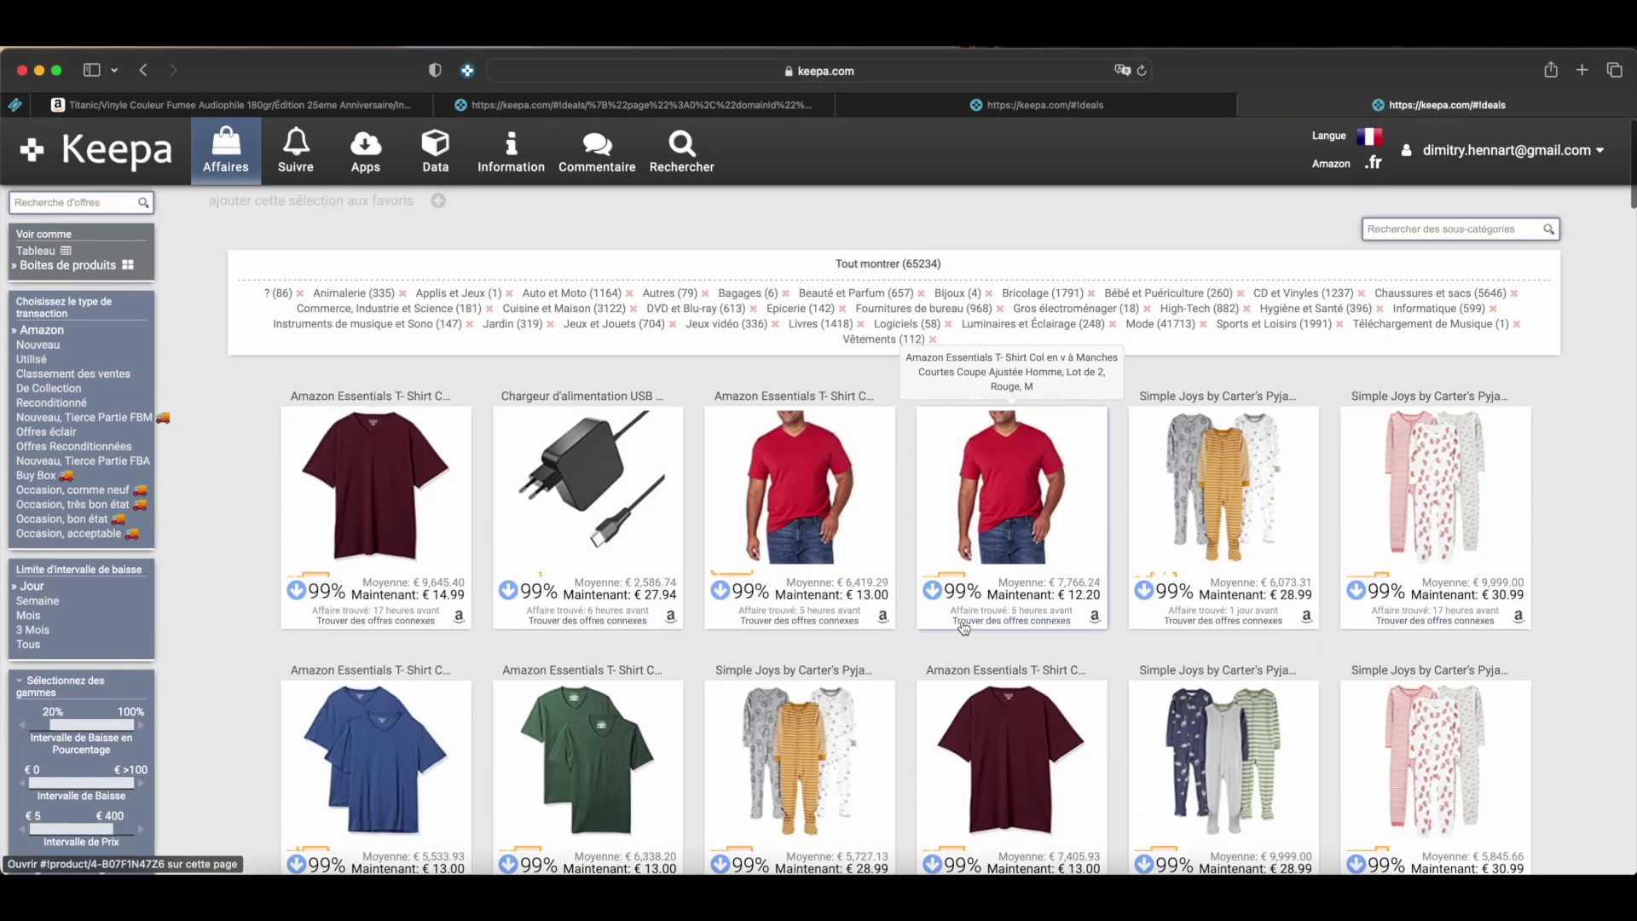
pyautogui.click(1331, 298)
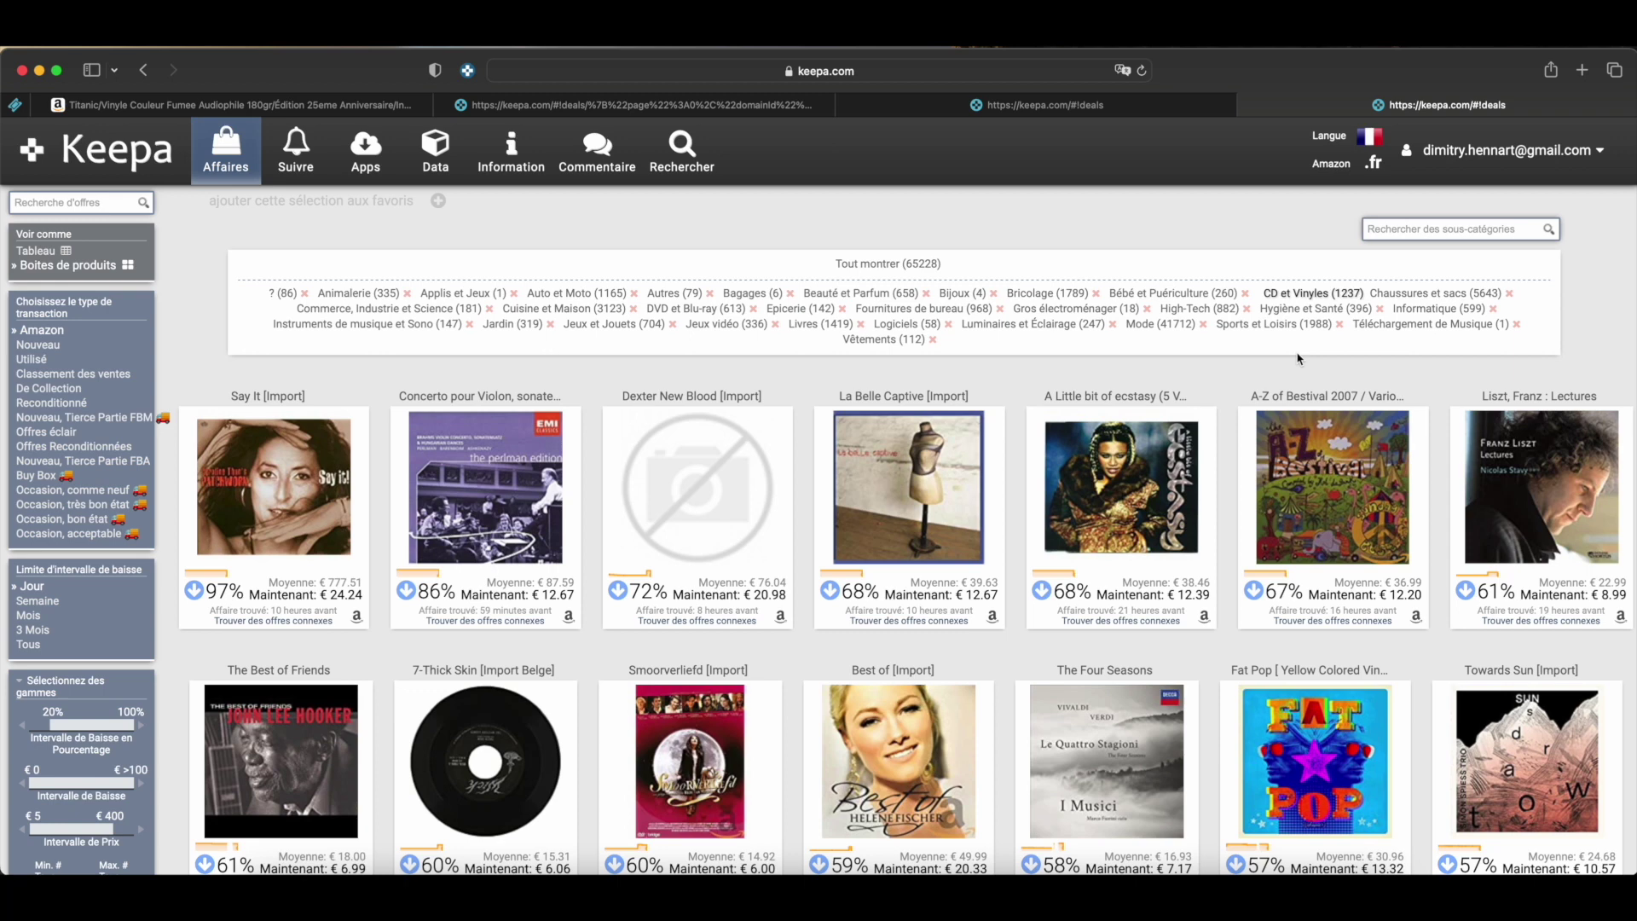
# Sort the CD et Vinyles deals by most recent
pyautogui.scroll(-3, 39, 601)
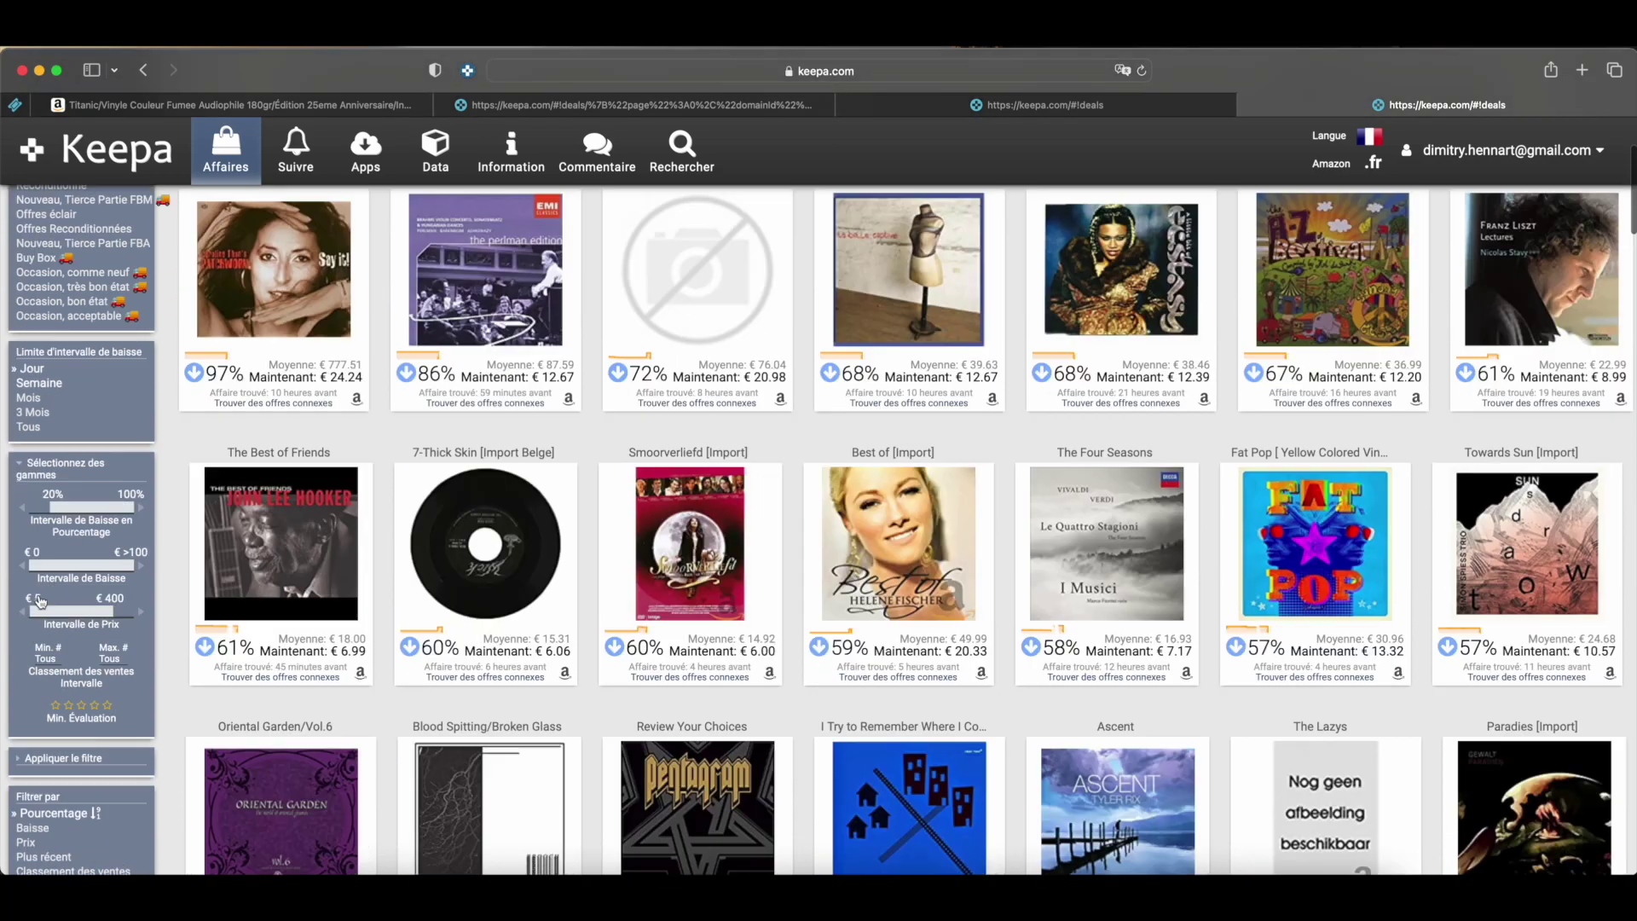
pyautogui.scroll(-4, 39, 601)
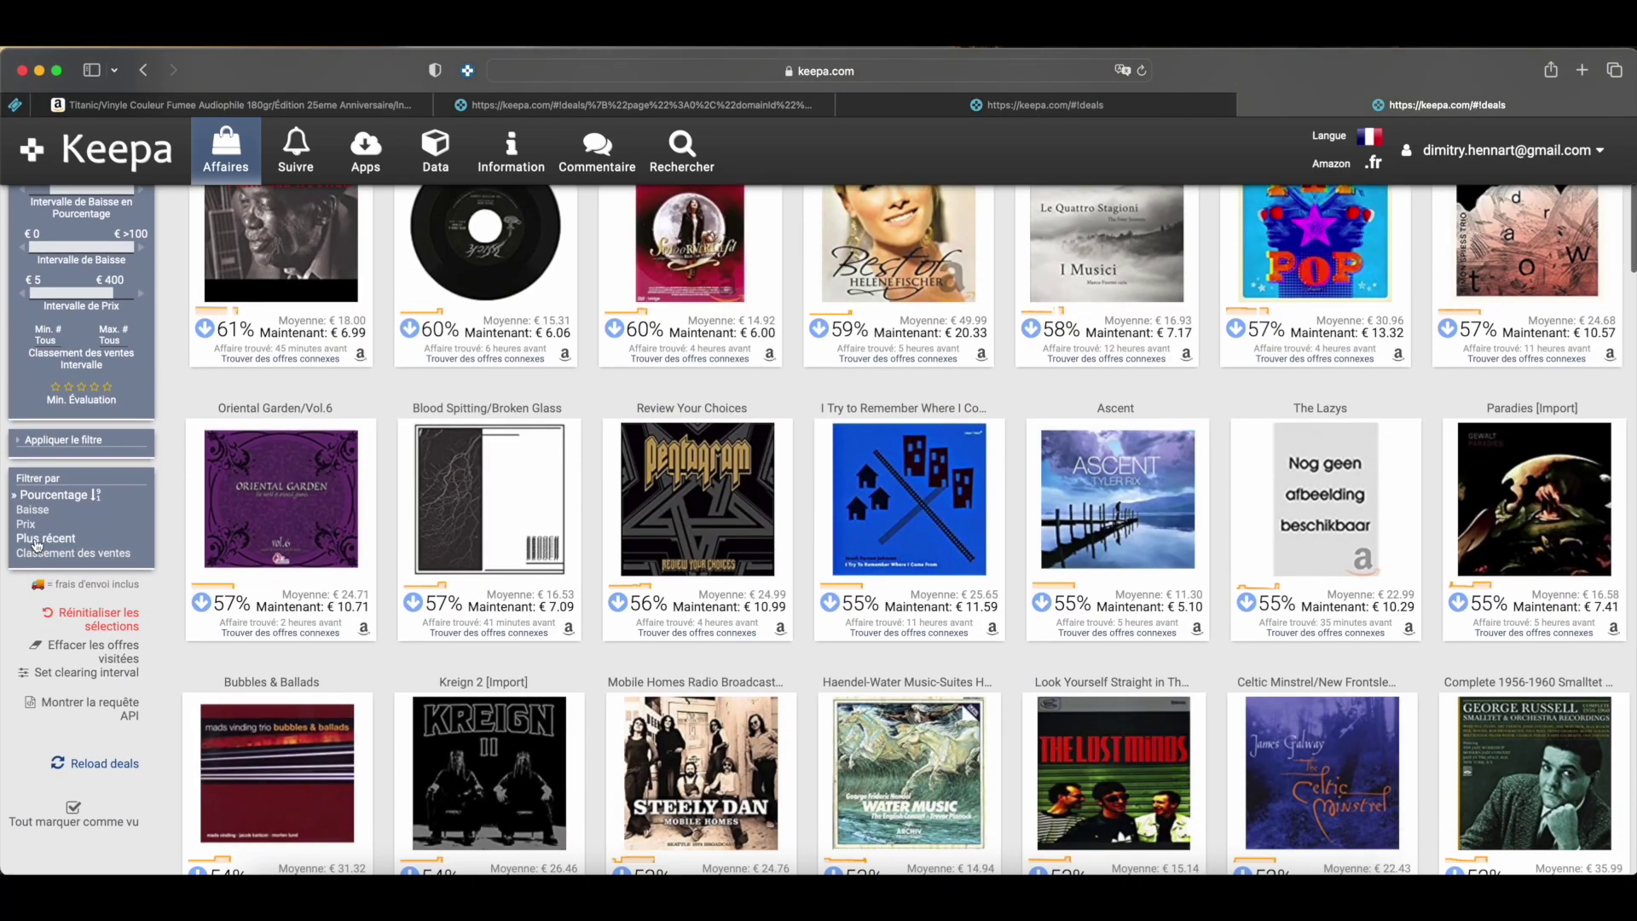
pyautogui.click(37, 538)
pyautogui.scroll(7, 574, 608)
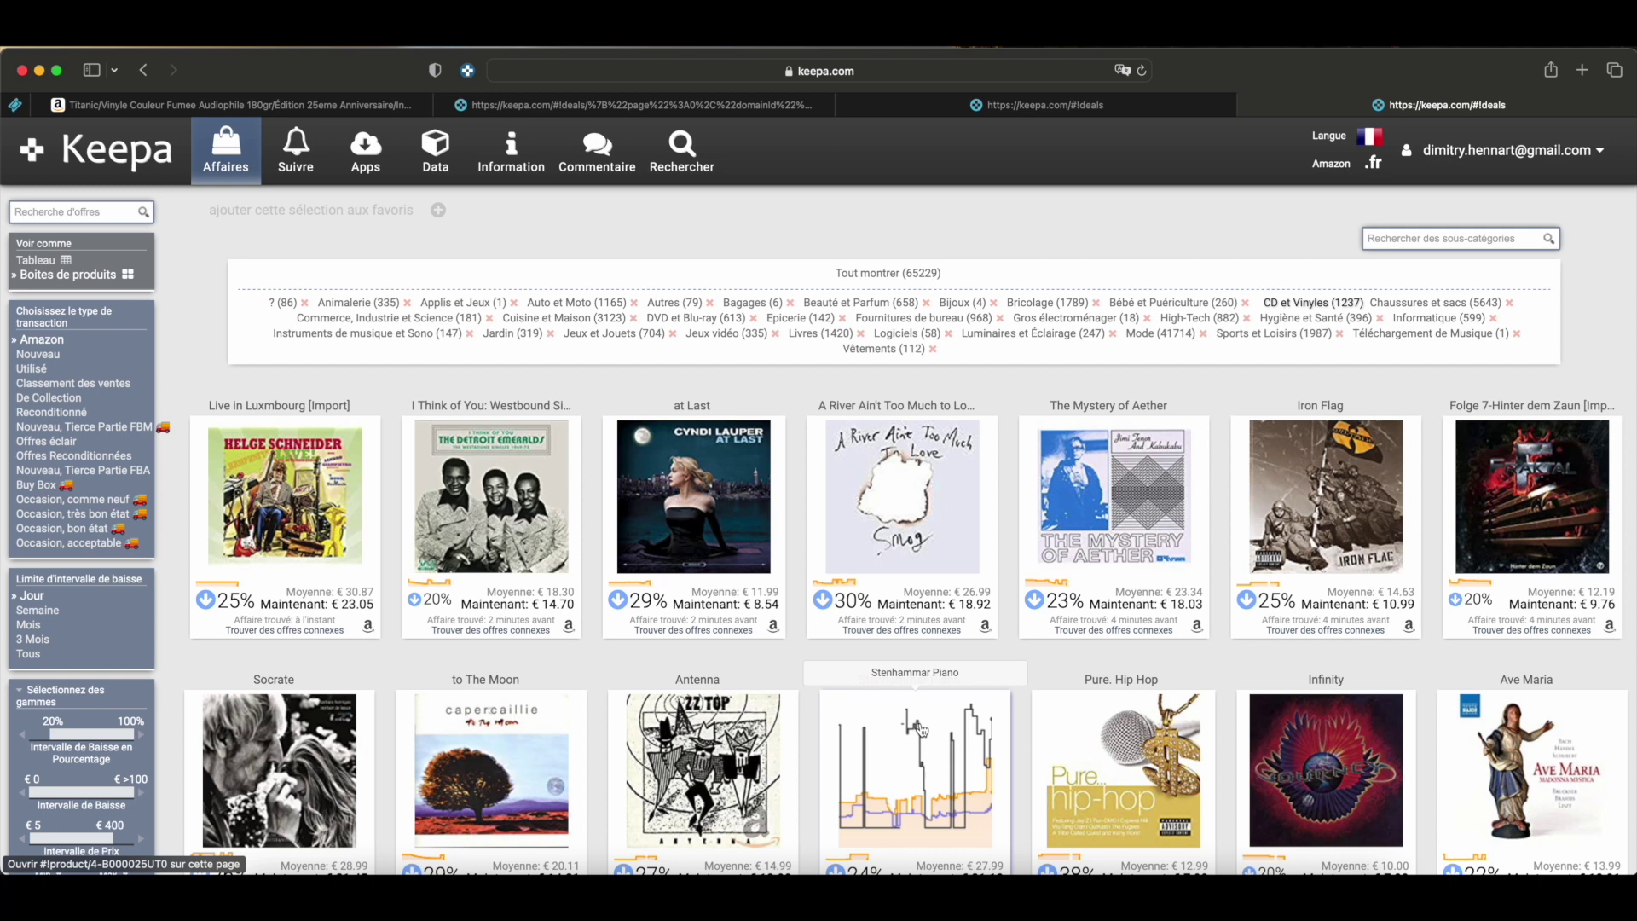
# Search the deal subcategories for "vinyl" and choose Vinyle under CD et Vinyles, Featured Categories
pyautogui.click(1409, 241)
pyautogui.write('vinyl')
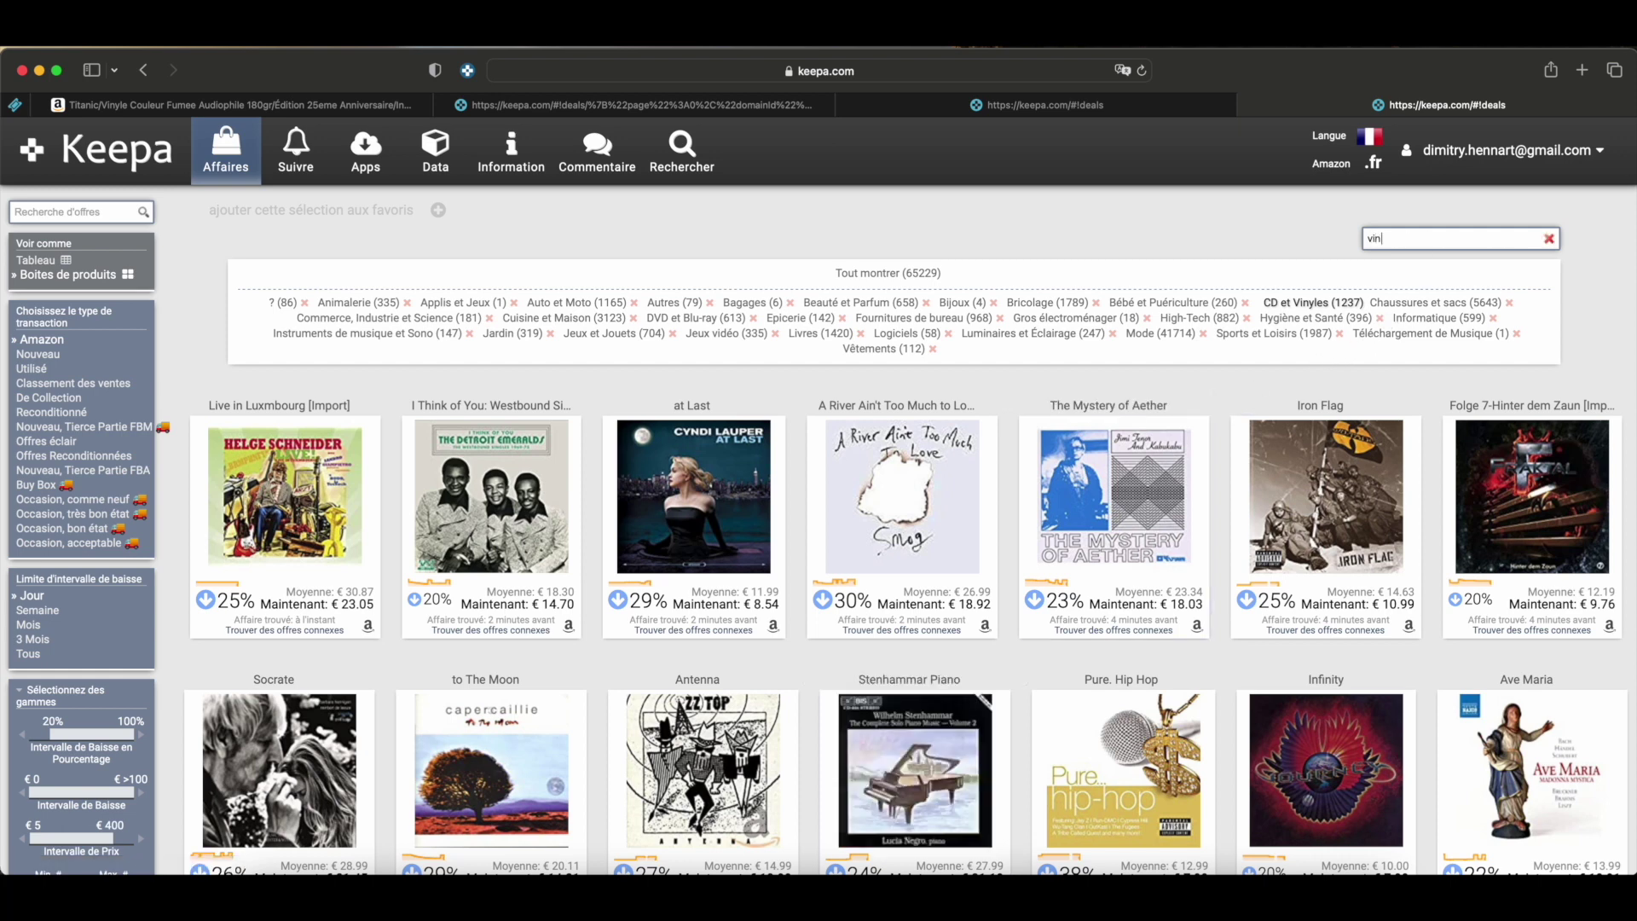
pyautogui.press('Return')
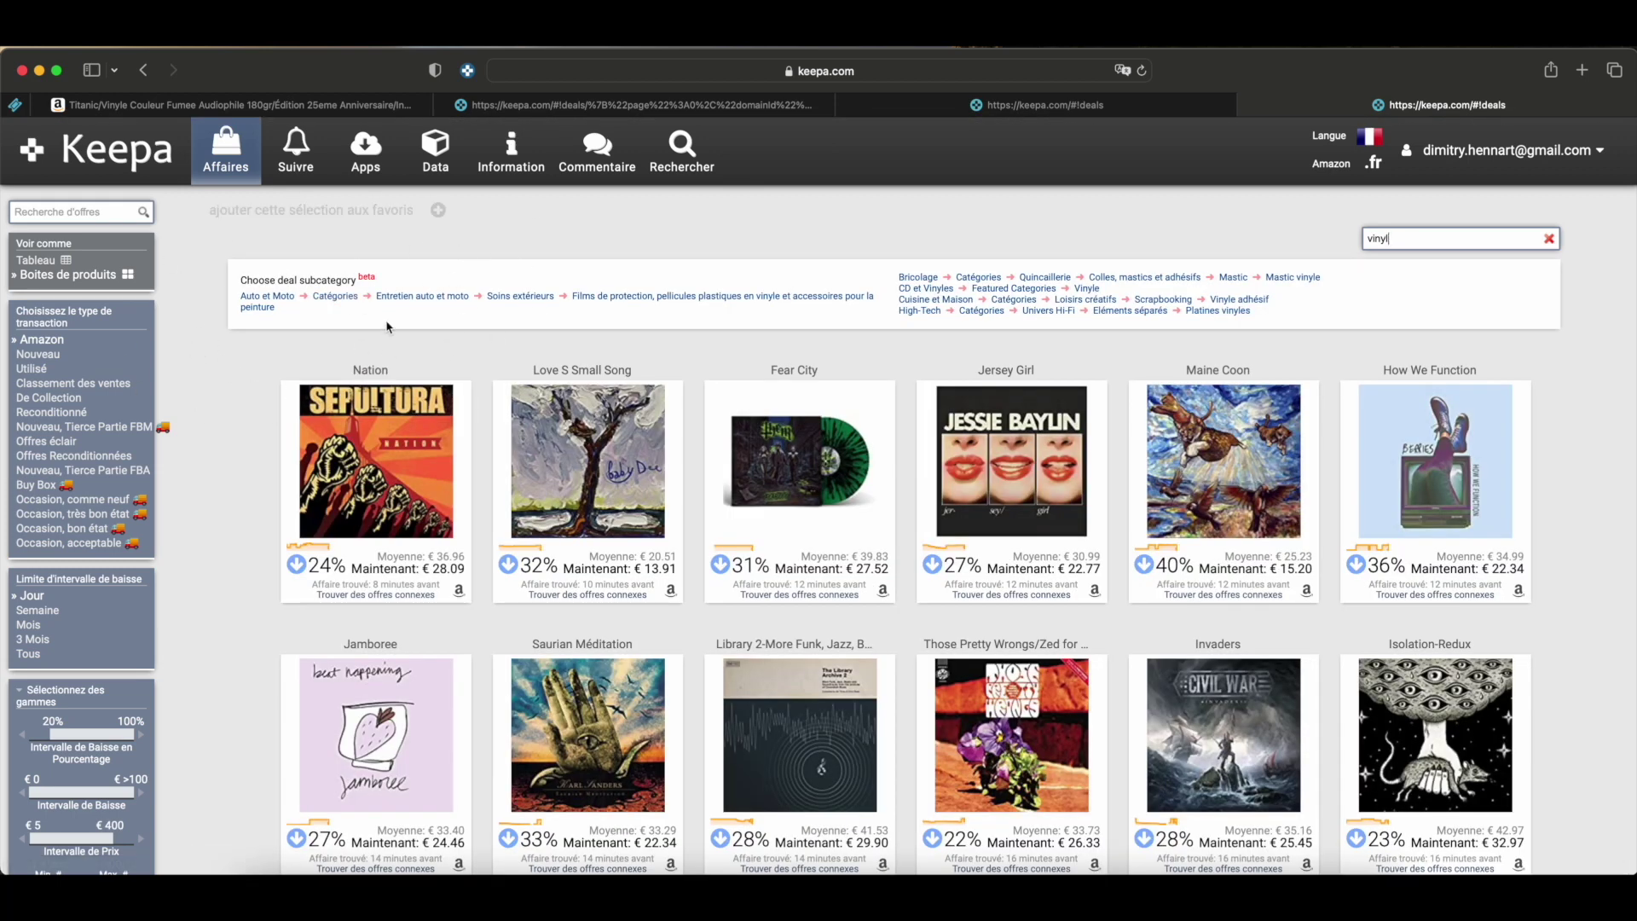
pyautogui.click(1083, 289)
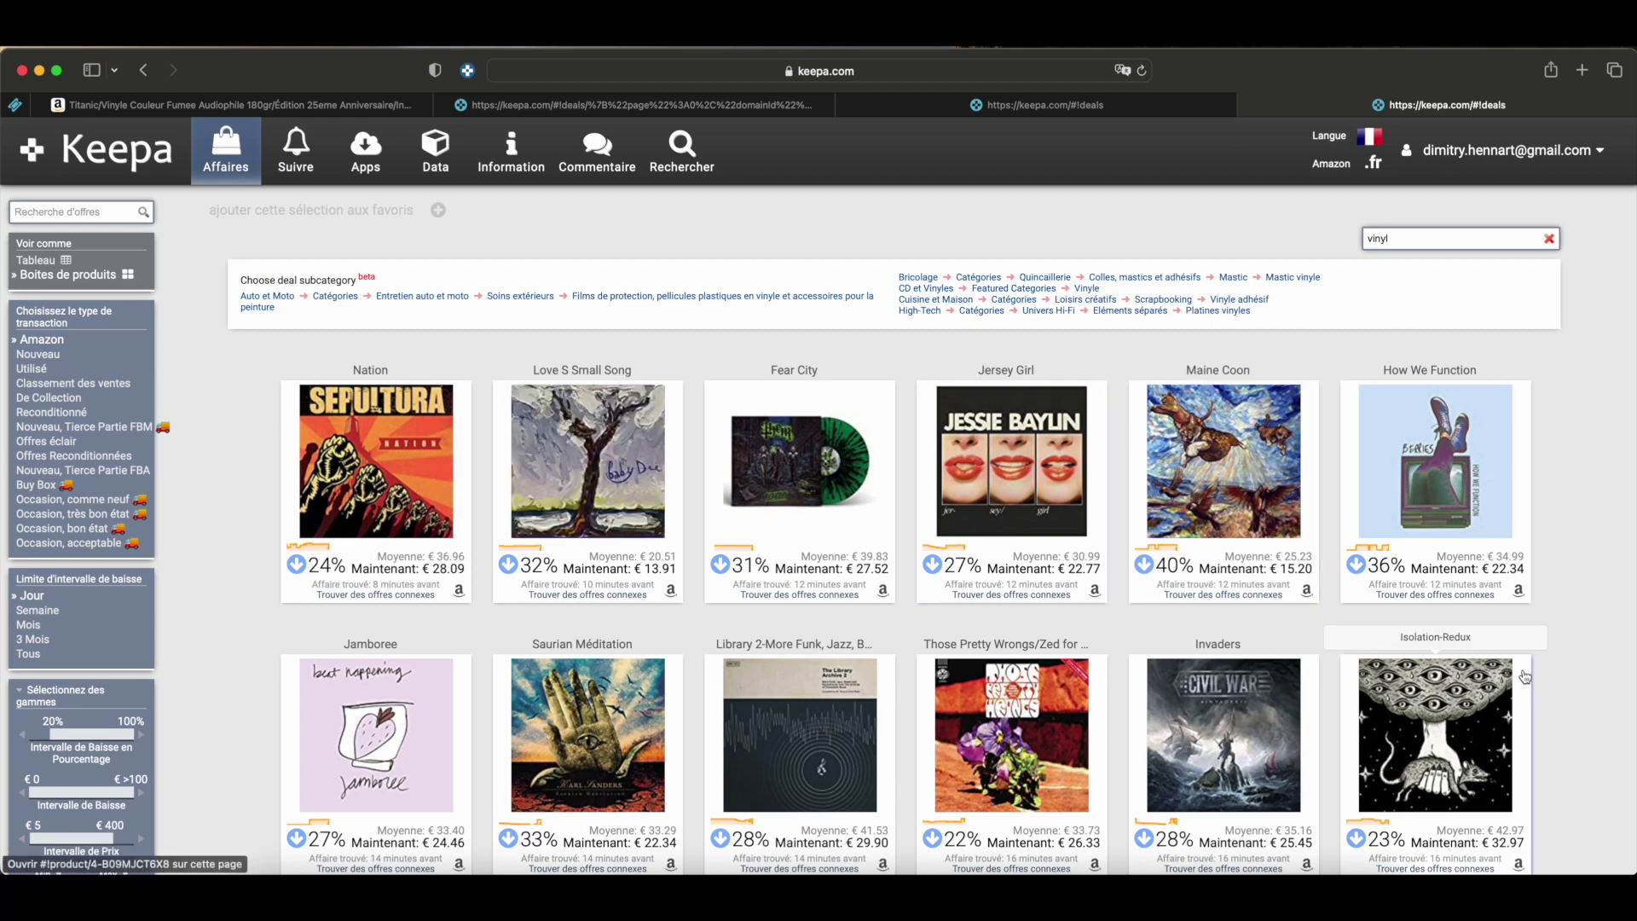
# Open the vinyl deal Disney: Les Plus Belles Chansons and show its price history for the whole period (Tous)
pyautogui.scroll(-2, 1535, 669)
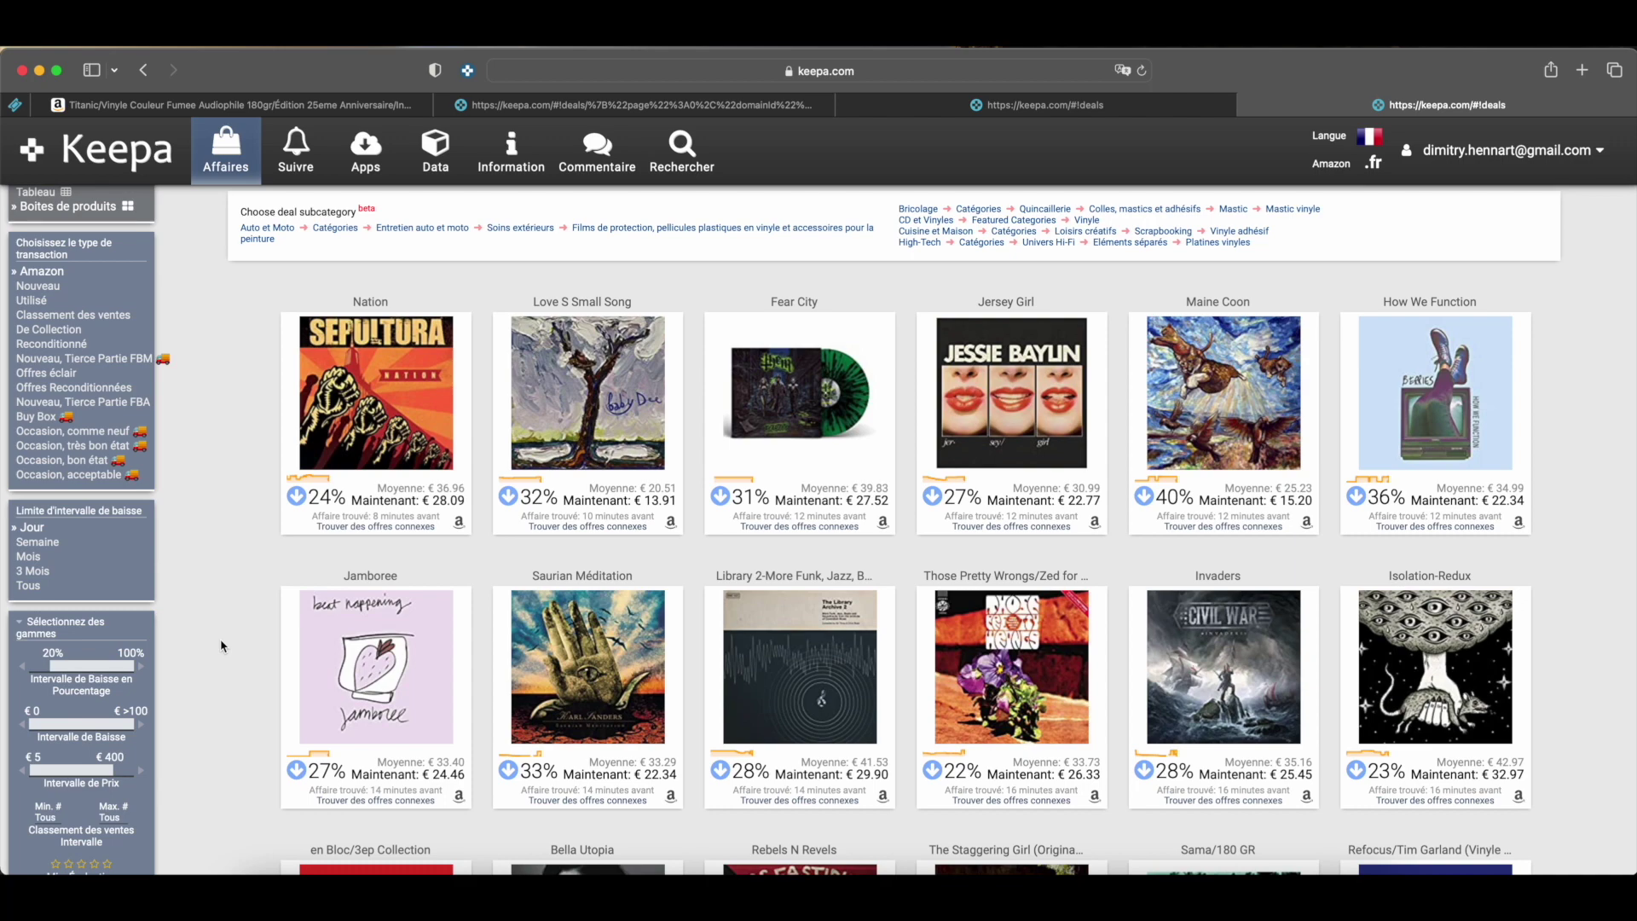
pyautogui.scroll(-8, 221, 645)
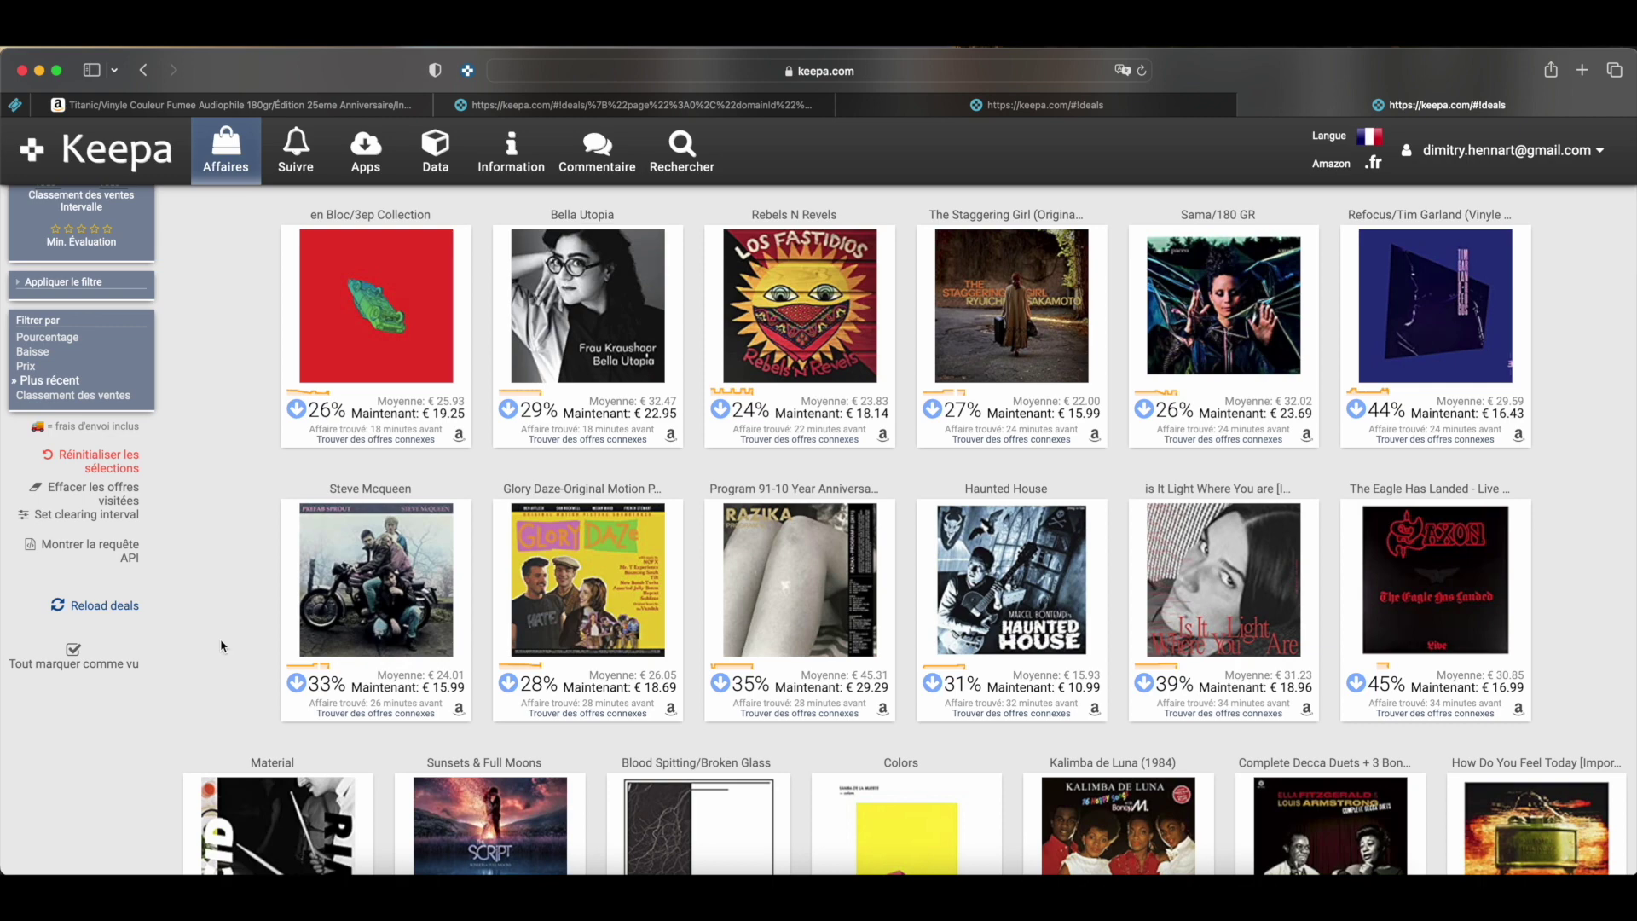
pyautogui.scroll(-8, 221, 646)
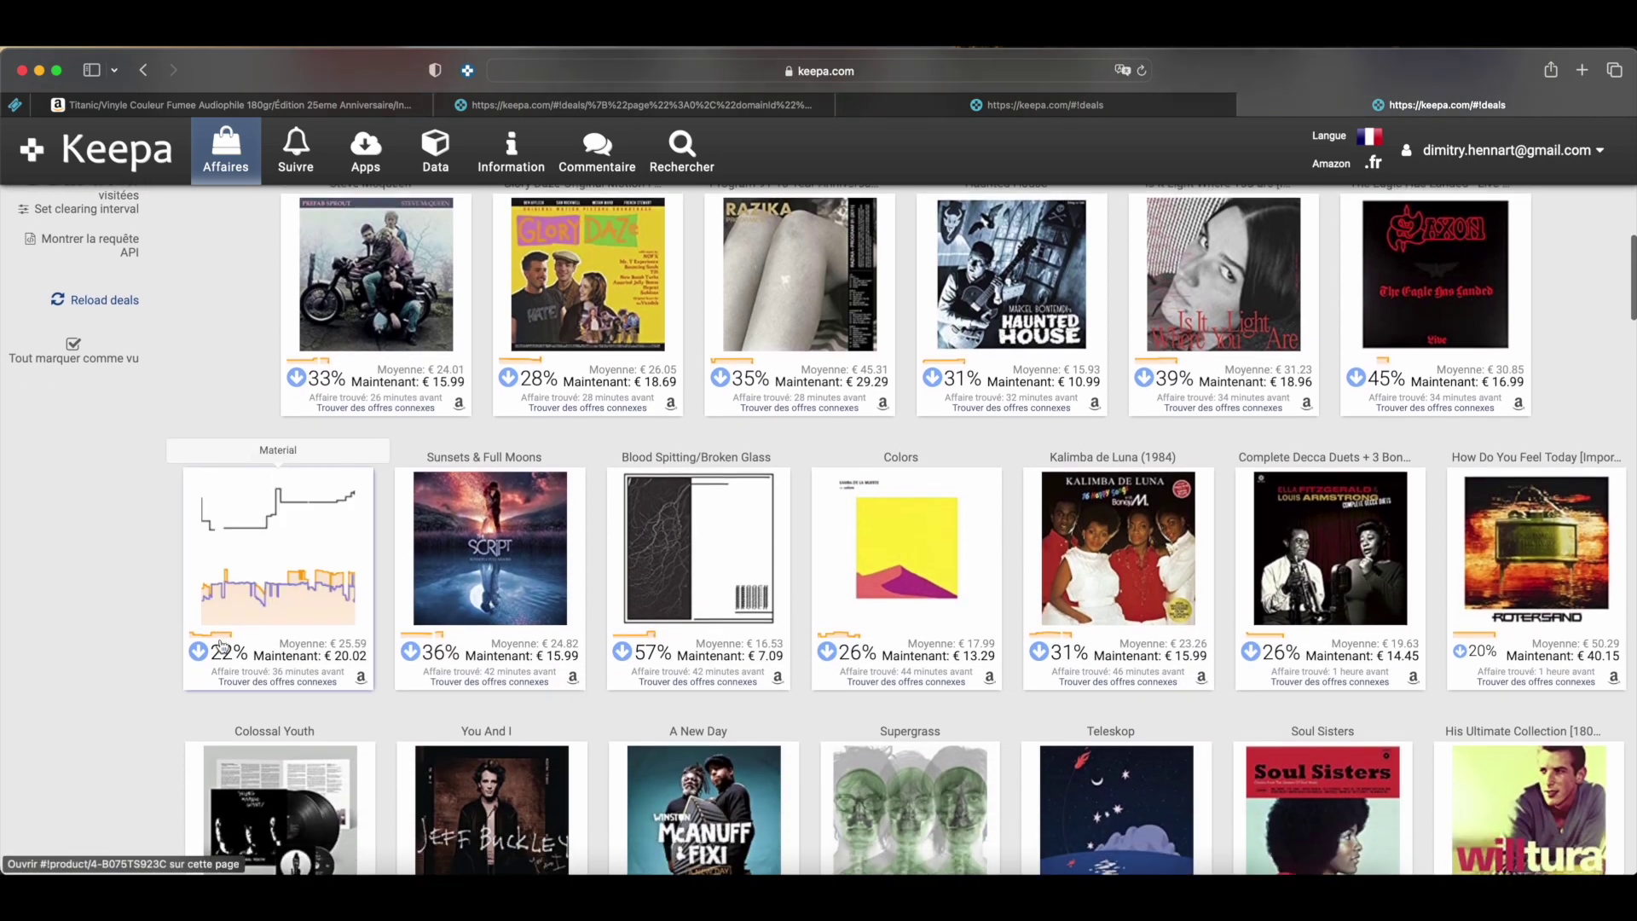
pyautogui.scroll(-8, 221, 645)
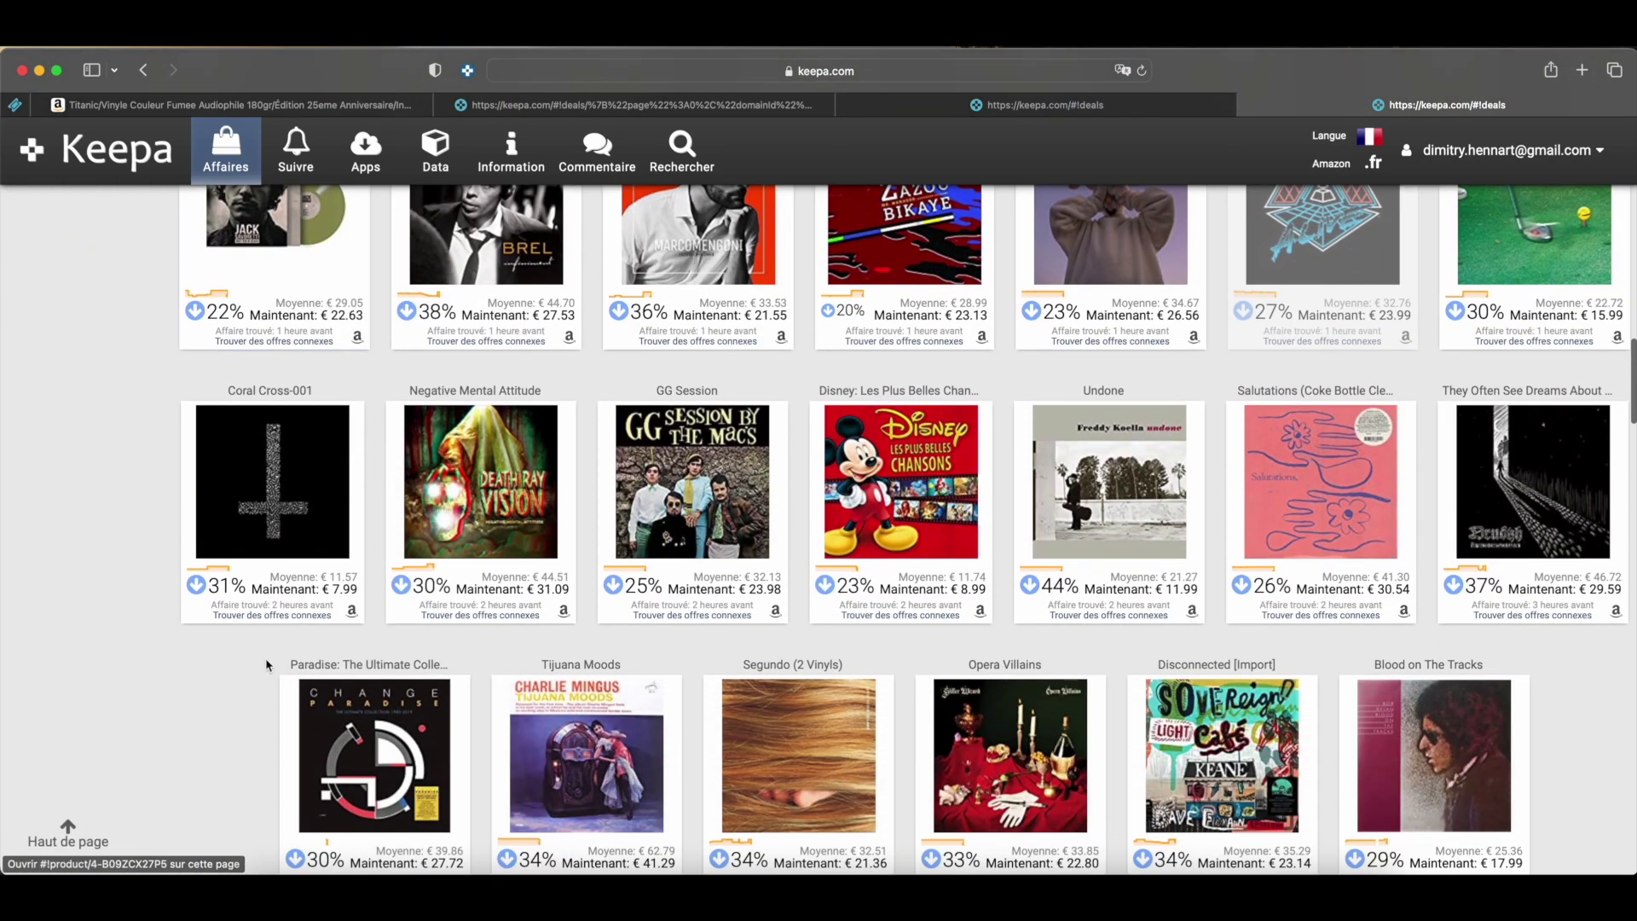
pyautogui.moveTo(911, 536)
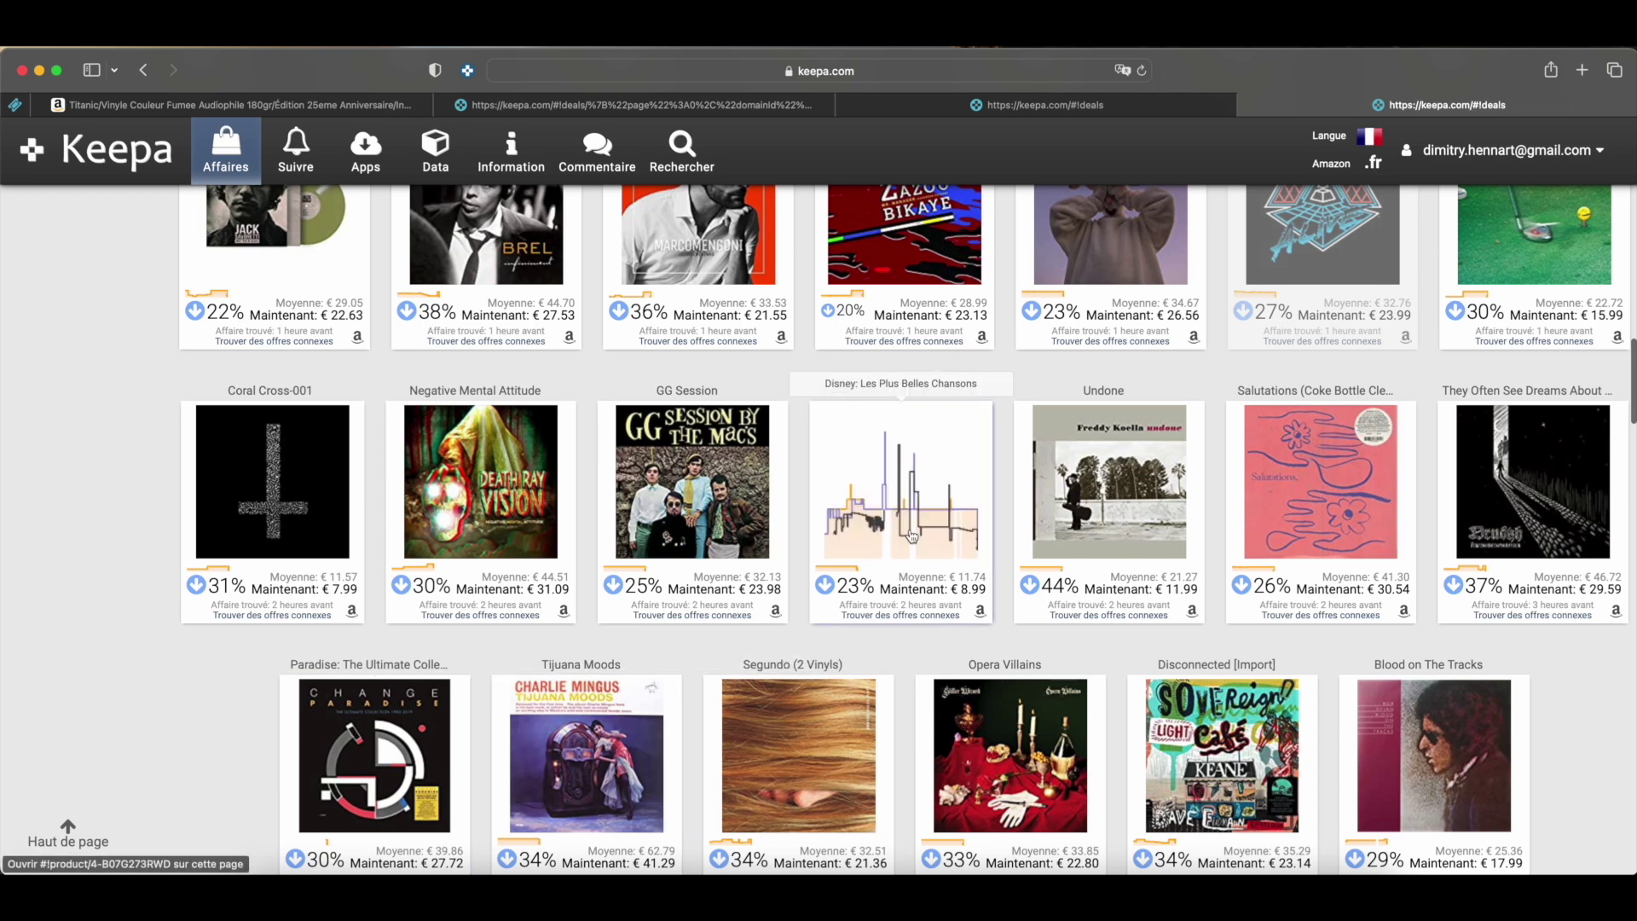
pyautogui.click(912, 495)
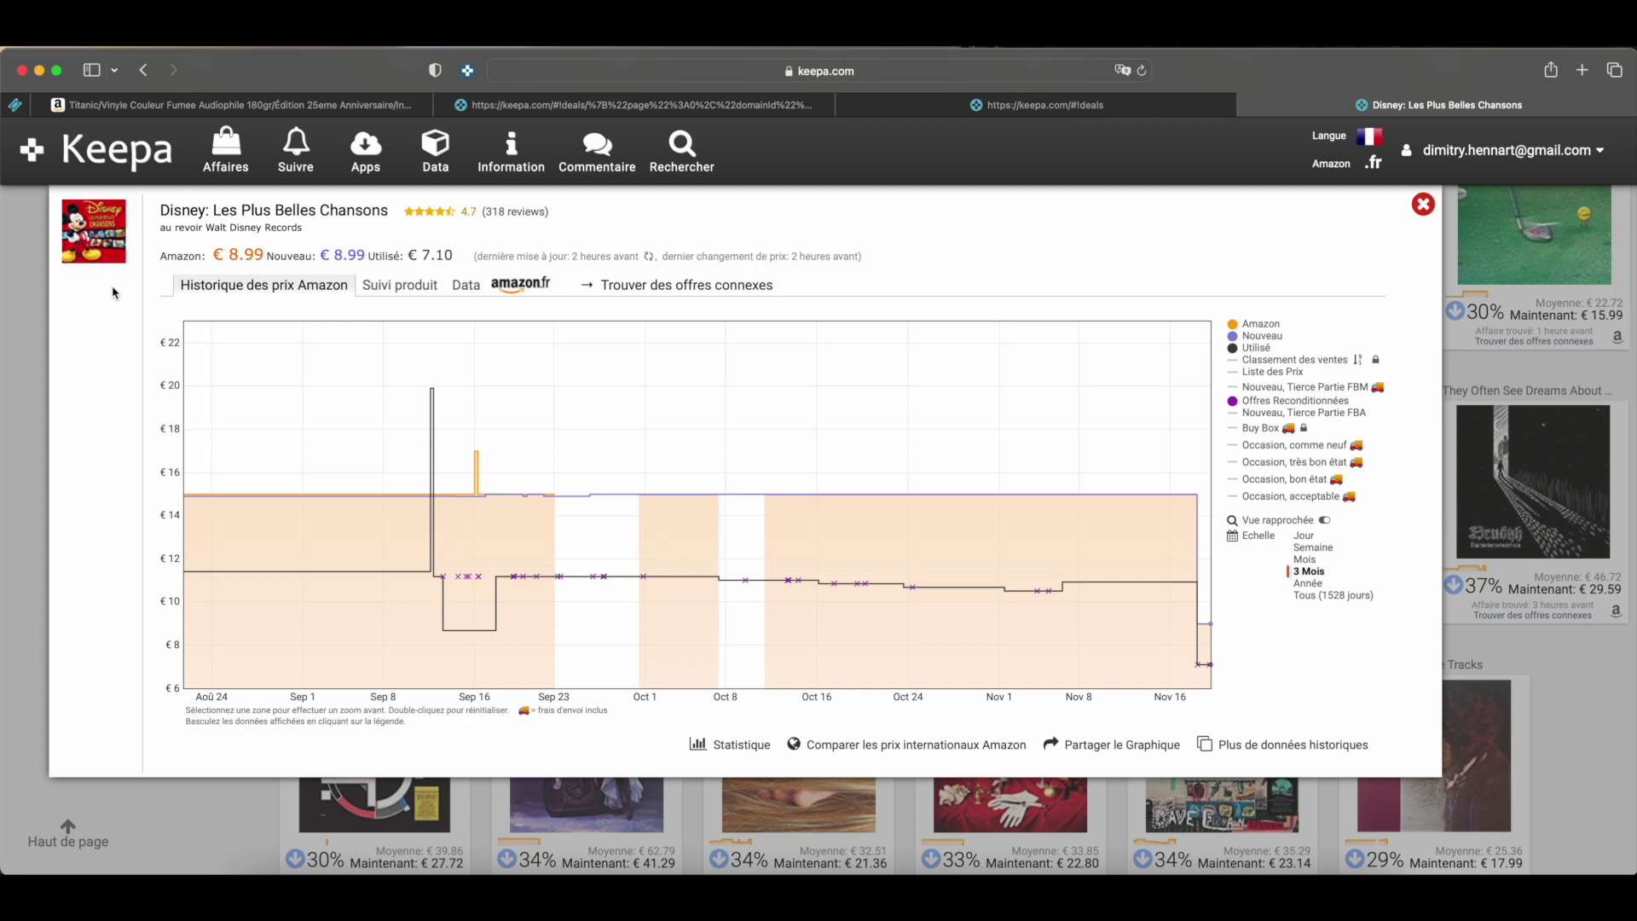
pyautogui.moveTo(94, 213)
pyautogui.click(1314, 597)
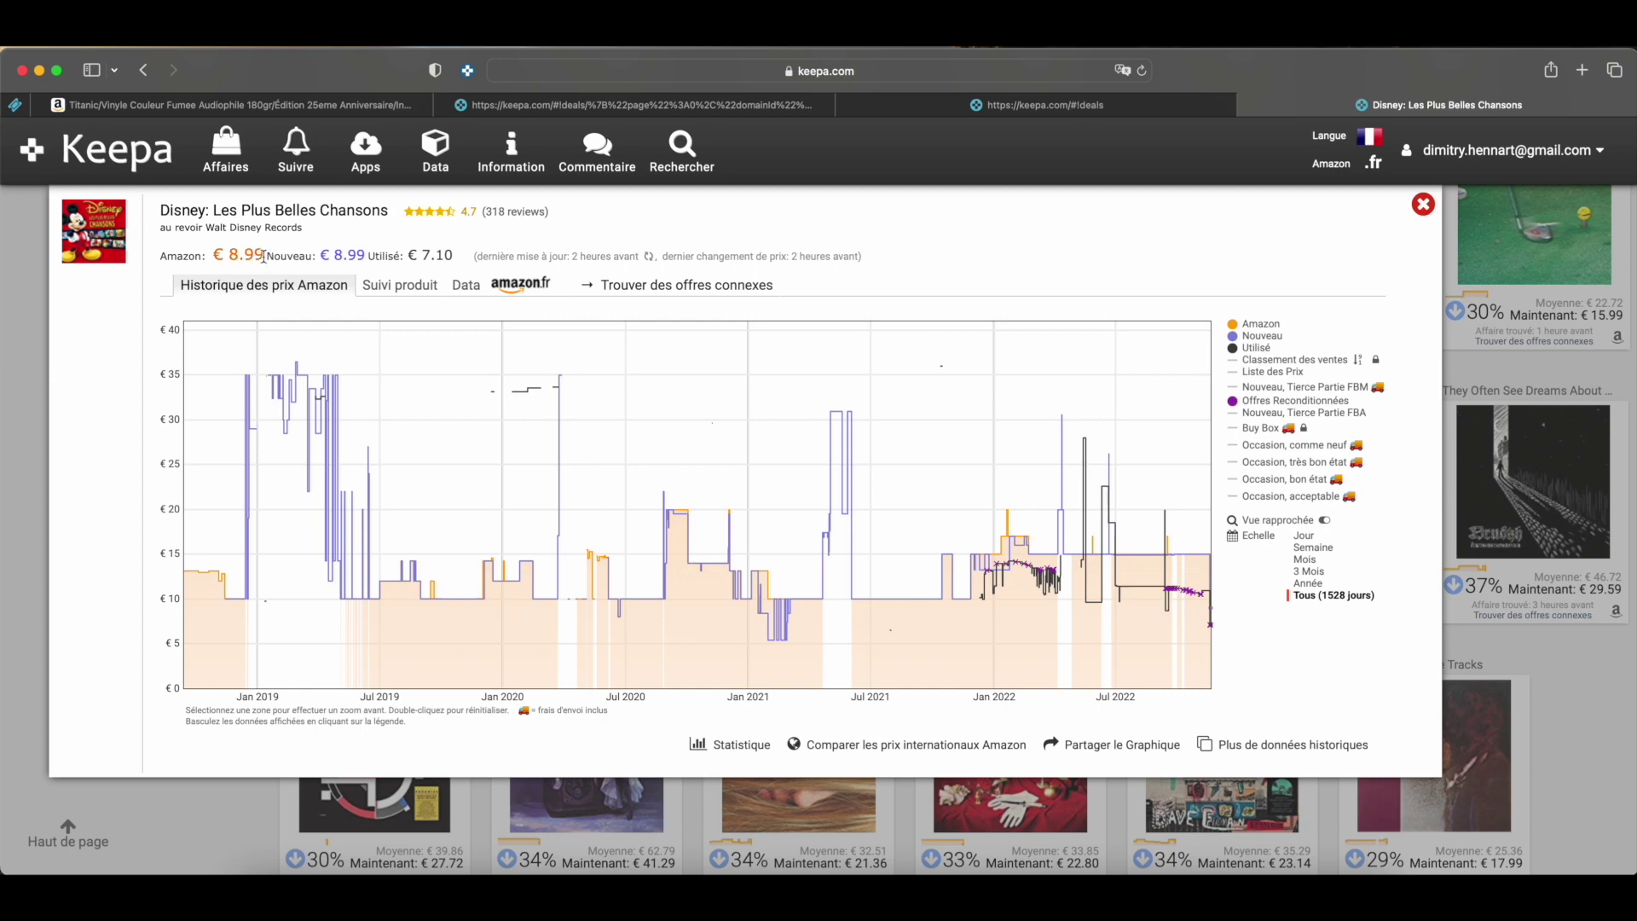
# Check the Disney record's Amazon.fr product page in a new tab and return to its Keepa price history
pyautogui.rightClick(517, 288)
pyautogui.click(533, 291)
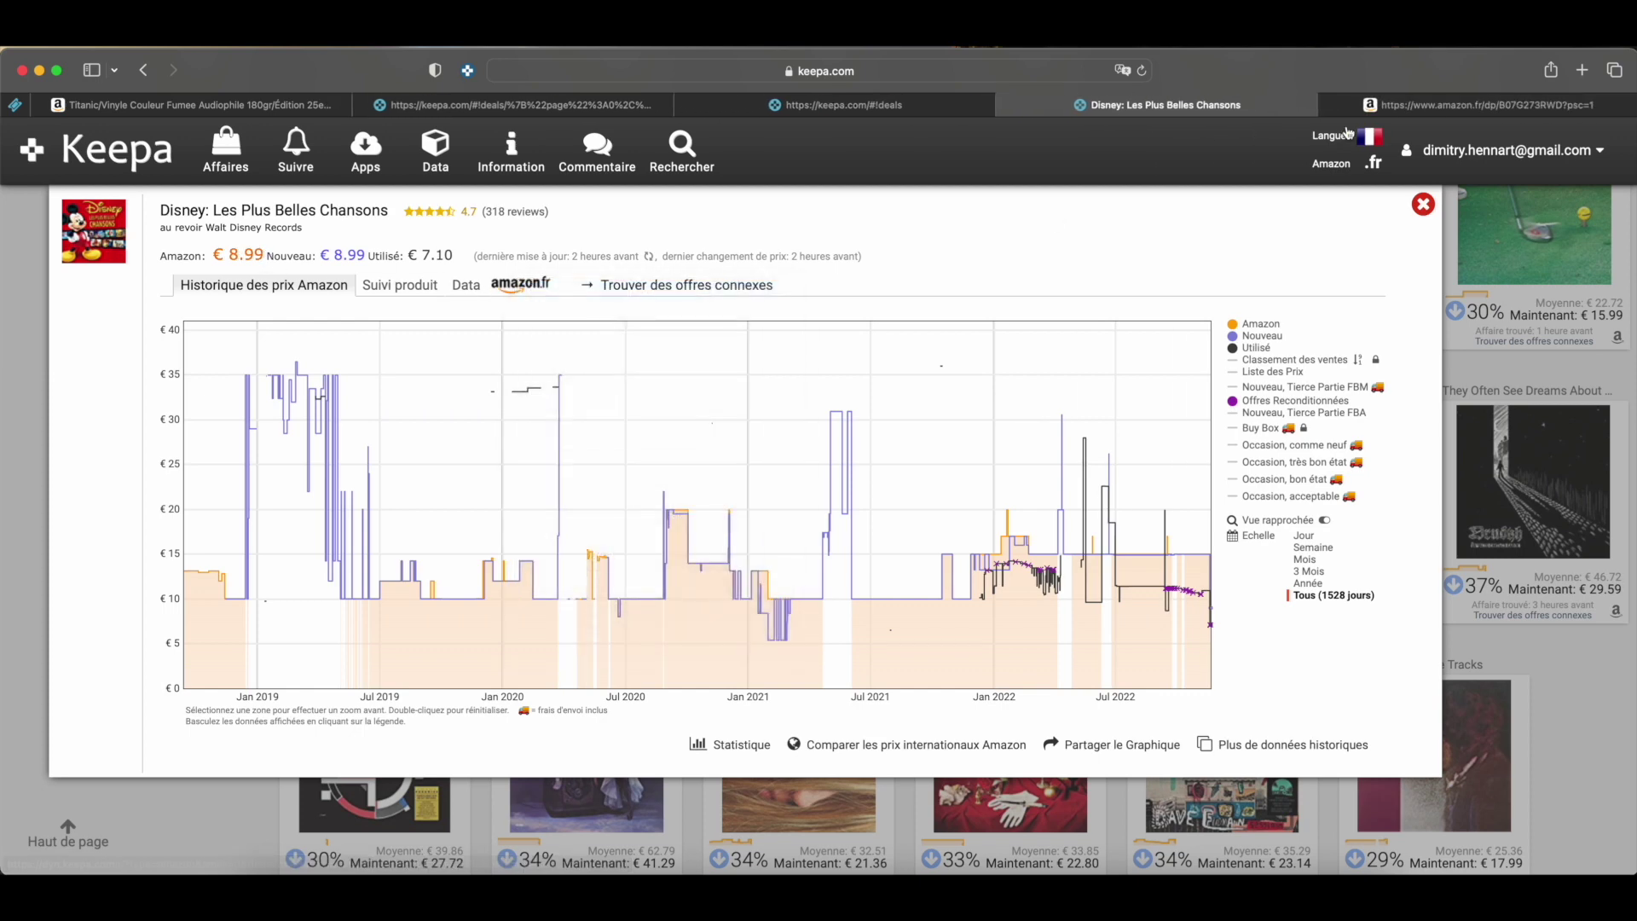
pyautogui.click(1380, 108)
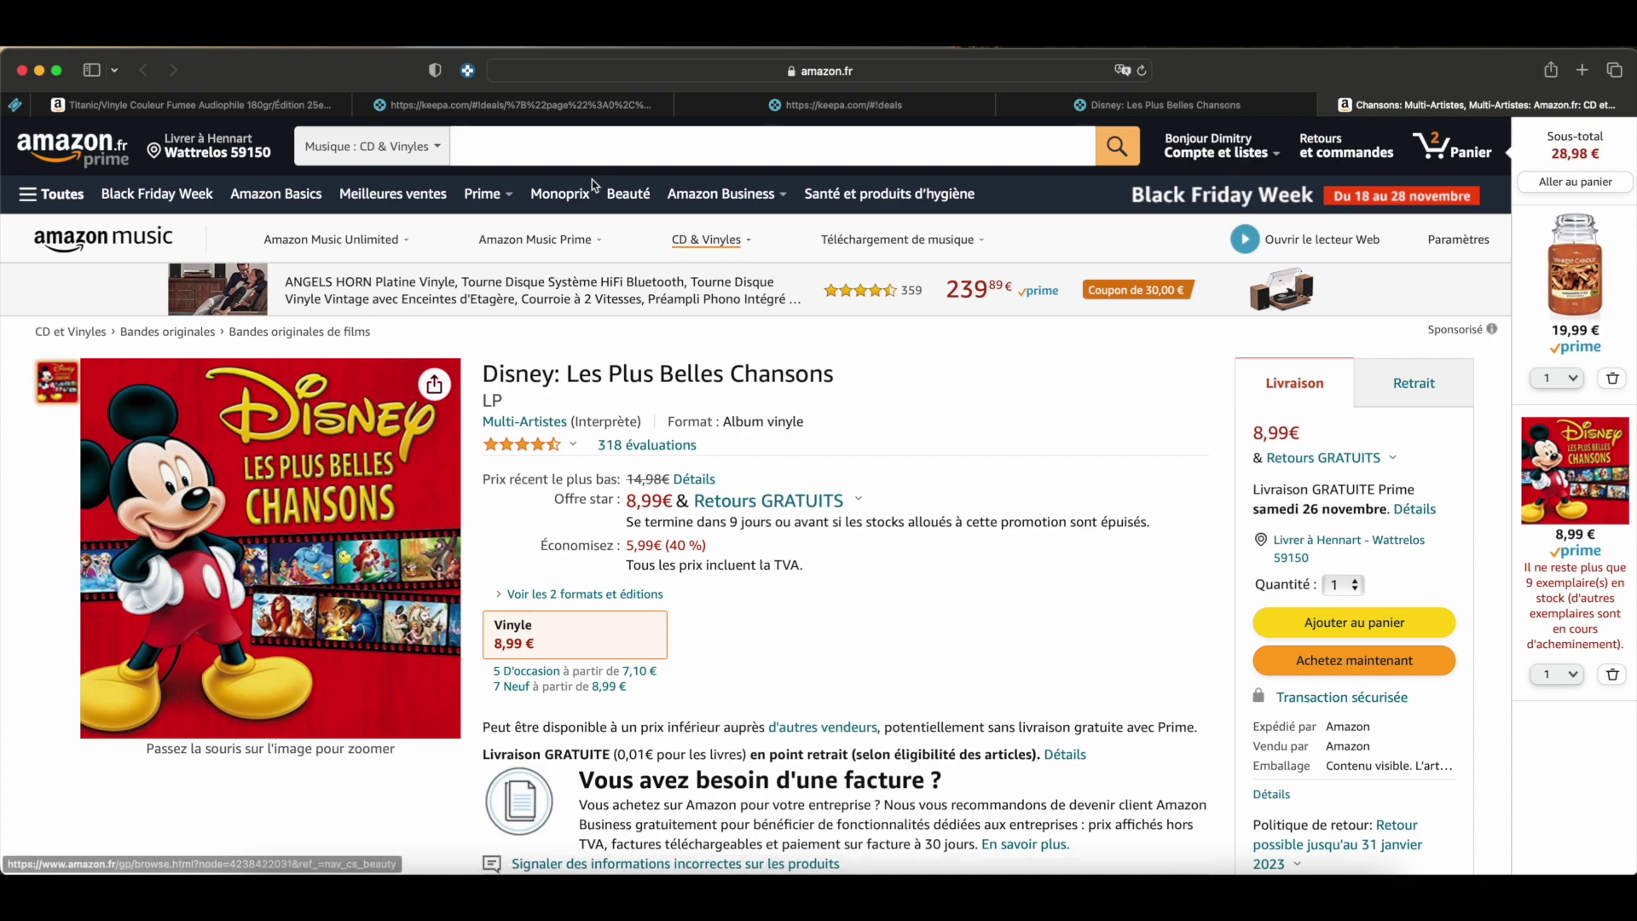
pyautogui.click(1143, 109)
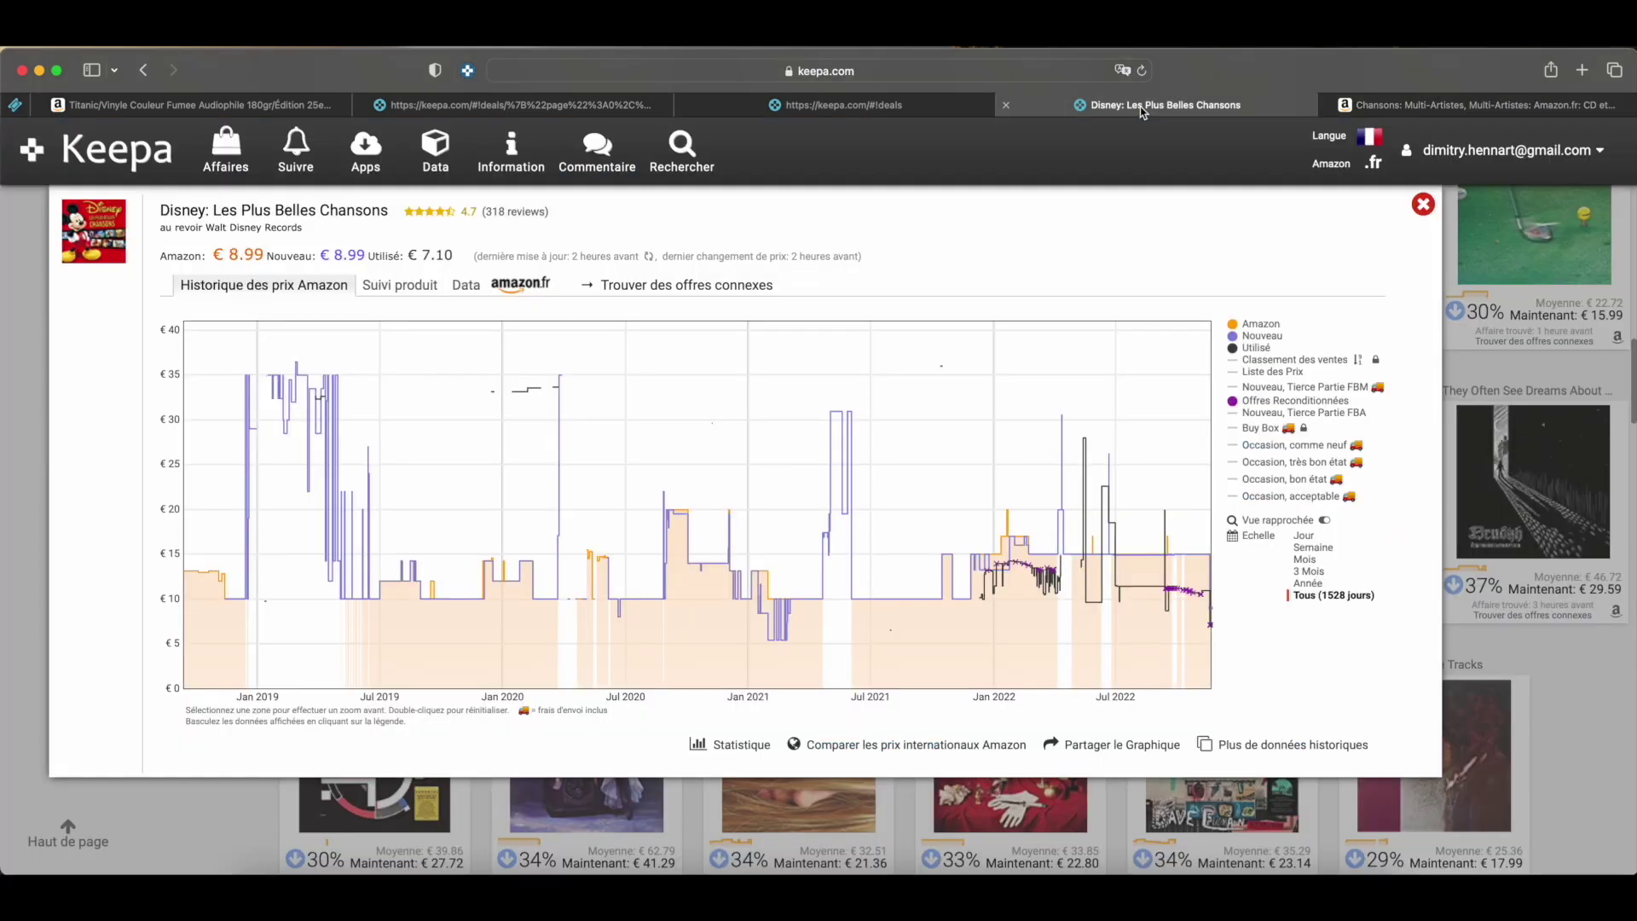
# Close the Disney record's details and look through more of the vinyl deals
pyautogui.click(1422, 204)
pyautogui.scroll(-4, 480, 674)
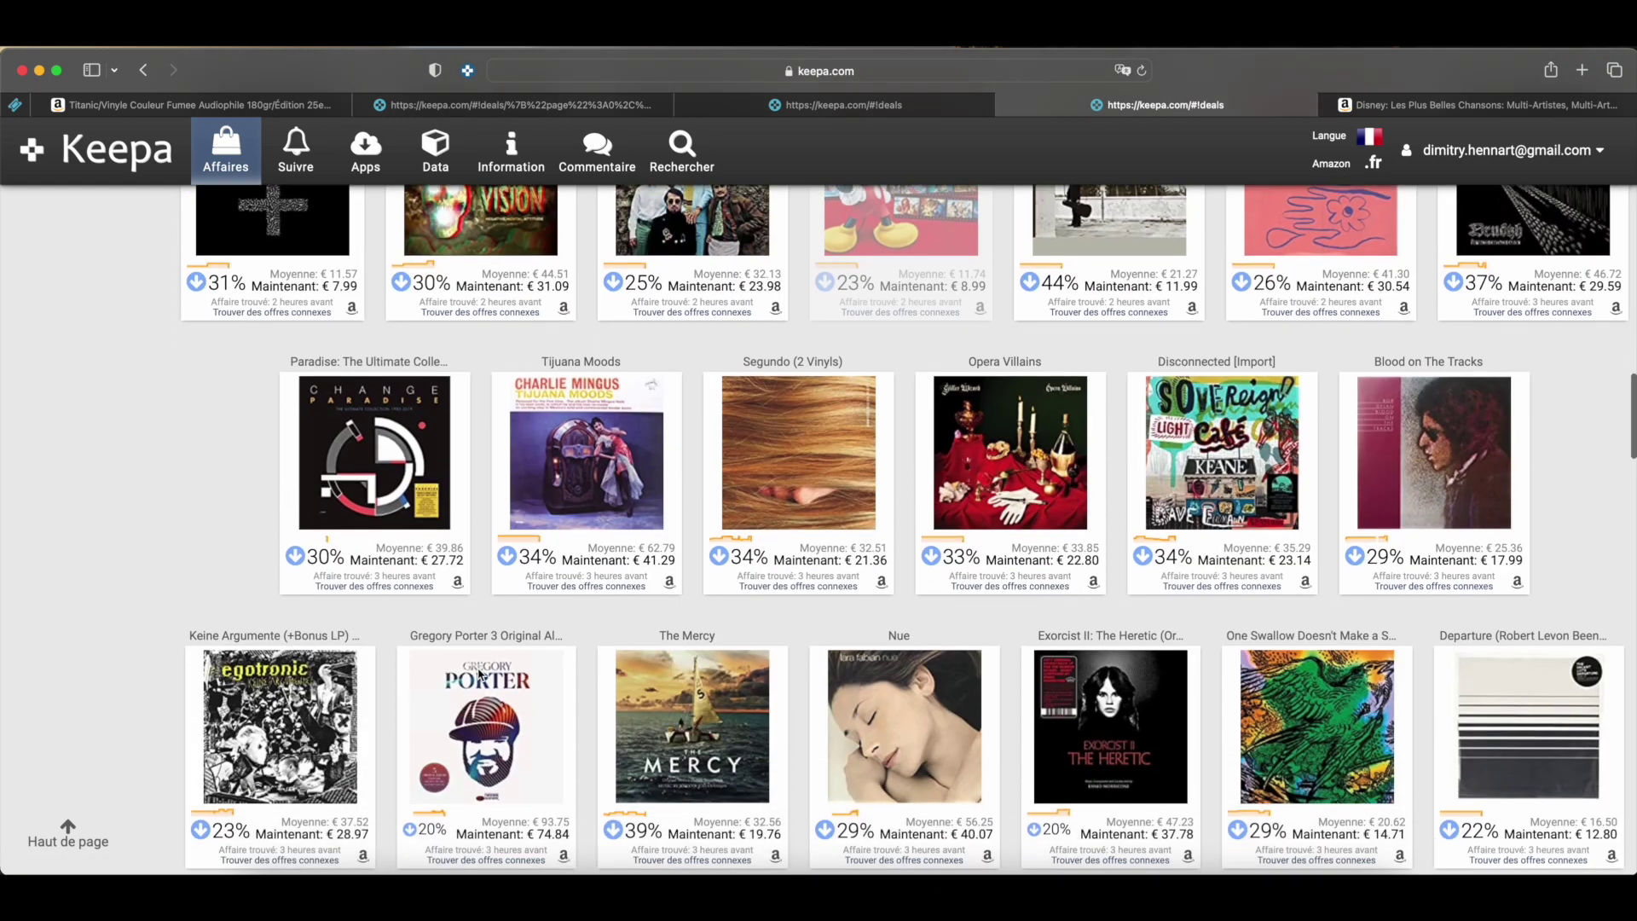
pyautogui.scroll(-7, 480, 673)
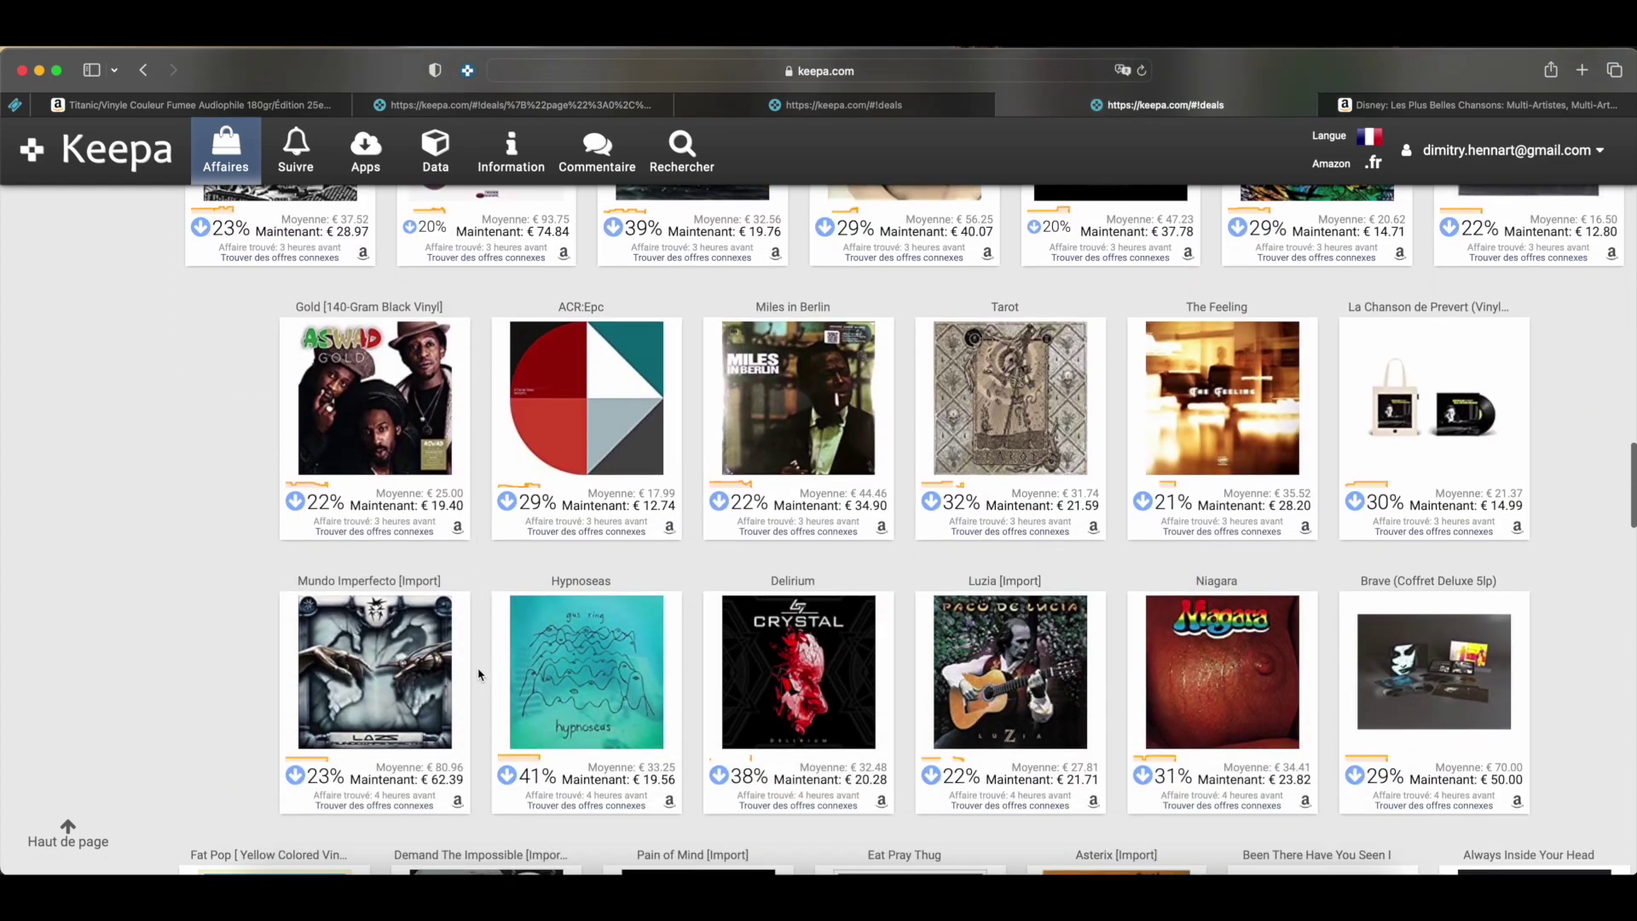
pyautogui.scroll(-3, 478, 675)
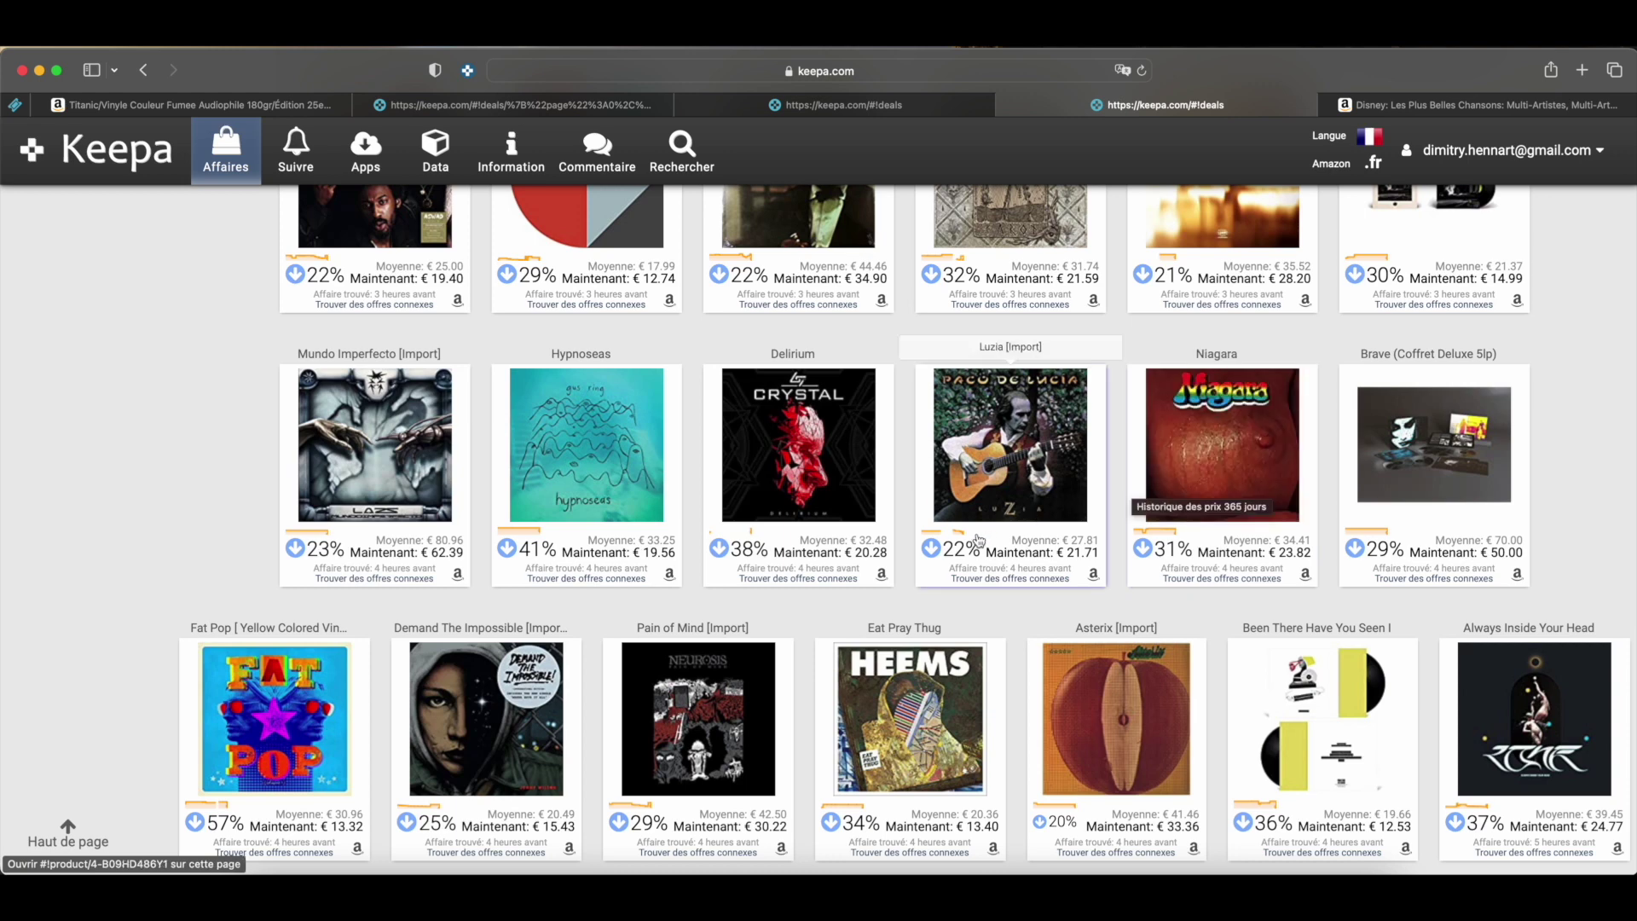
# Search Keepa's products for "soundtrack vinyle" using the matching suggestion
pyautogui.click(683, 147)
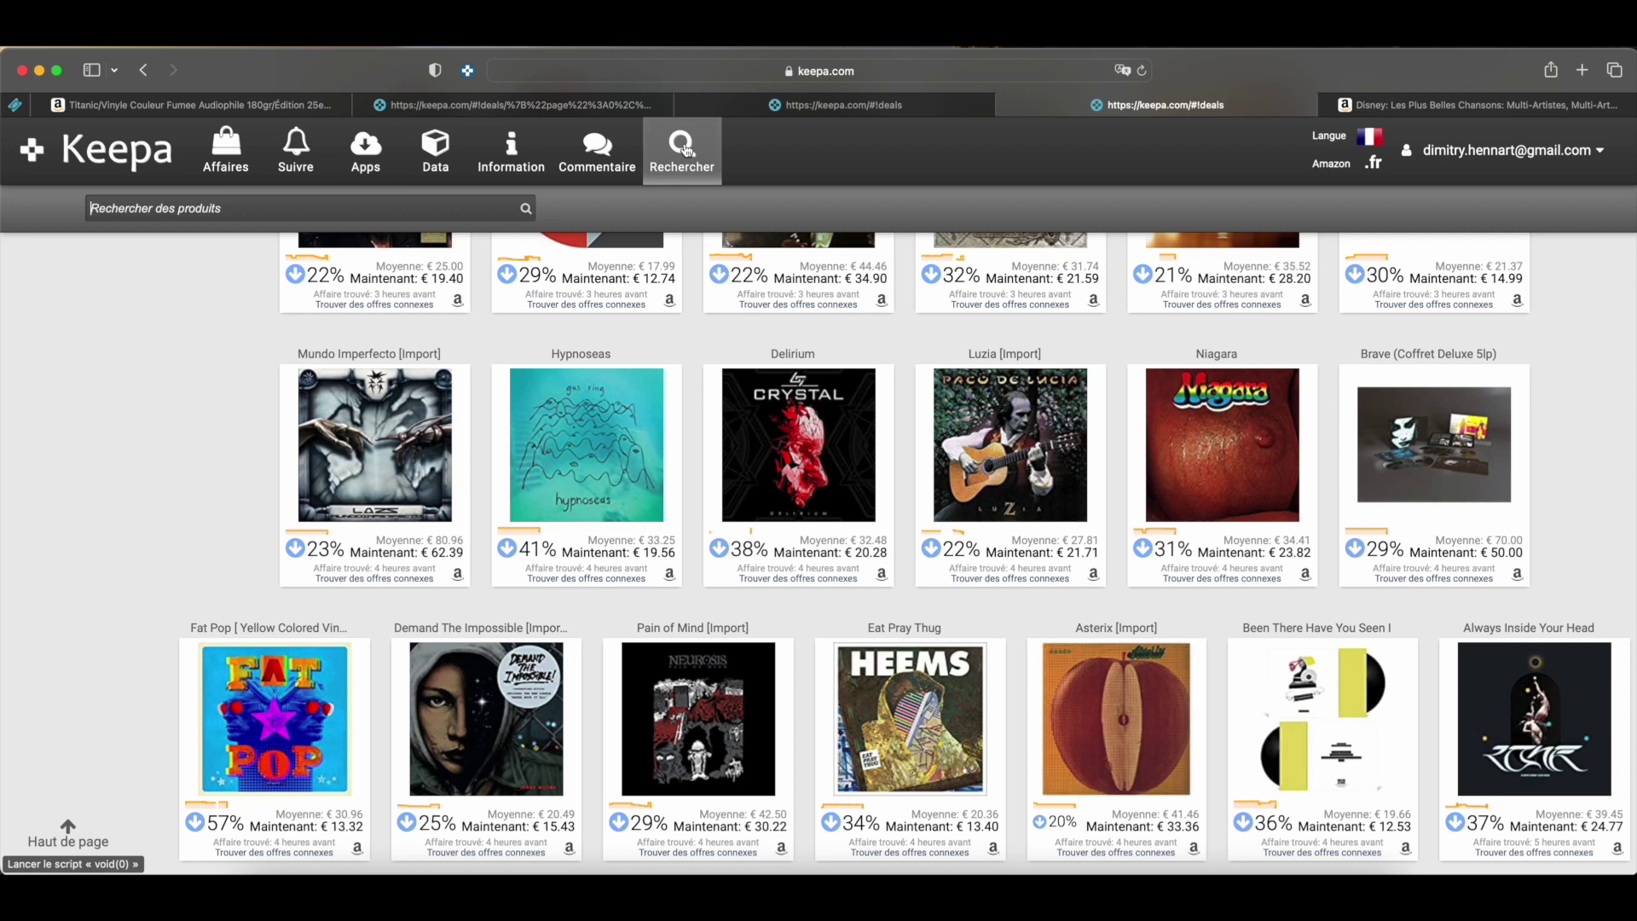
pyautogui.click(685, 155)
pyautogui.click(682, 149)
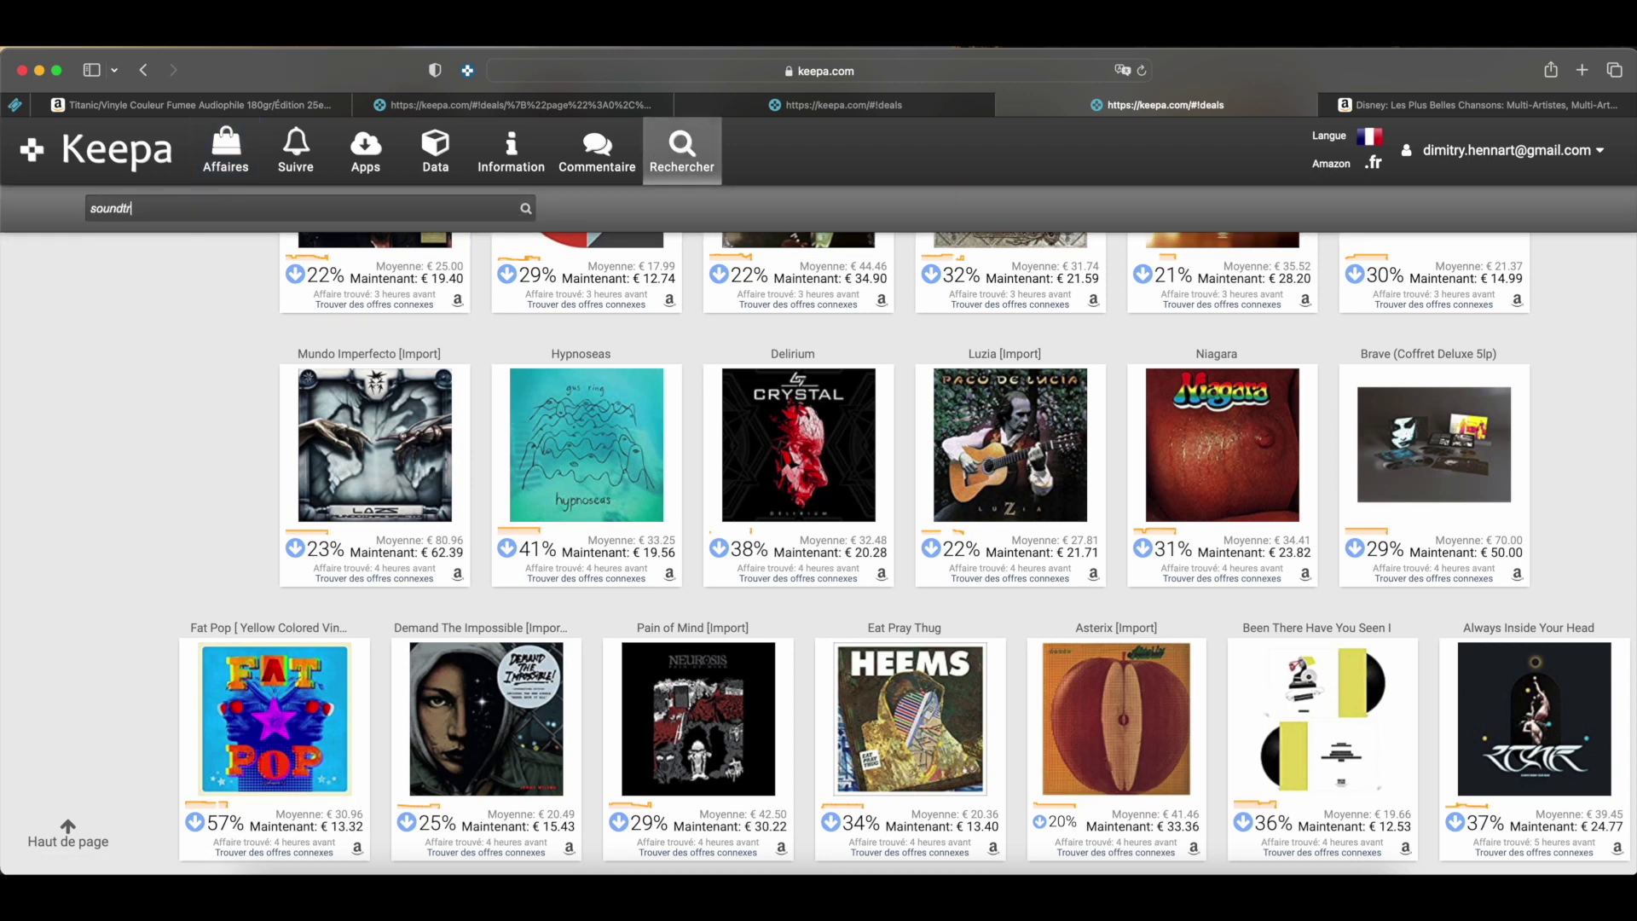
pyautogui.write('soundtraac')
pyautogui.press('BackSpace')
pyautogui.press('BackSpace')
pyautogui.write('c')
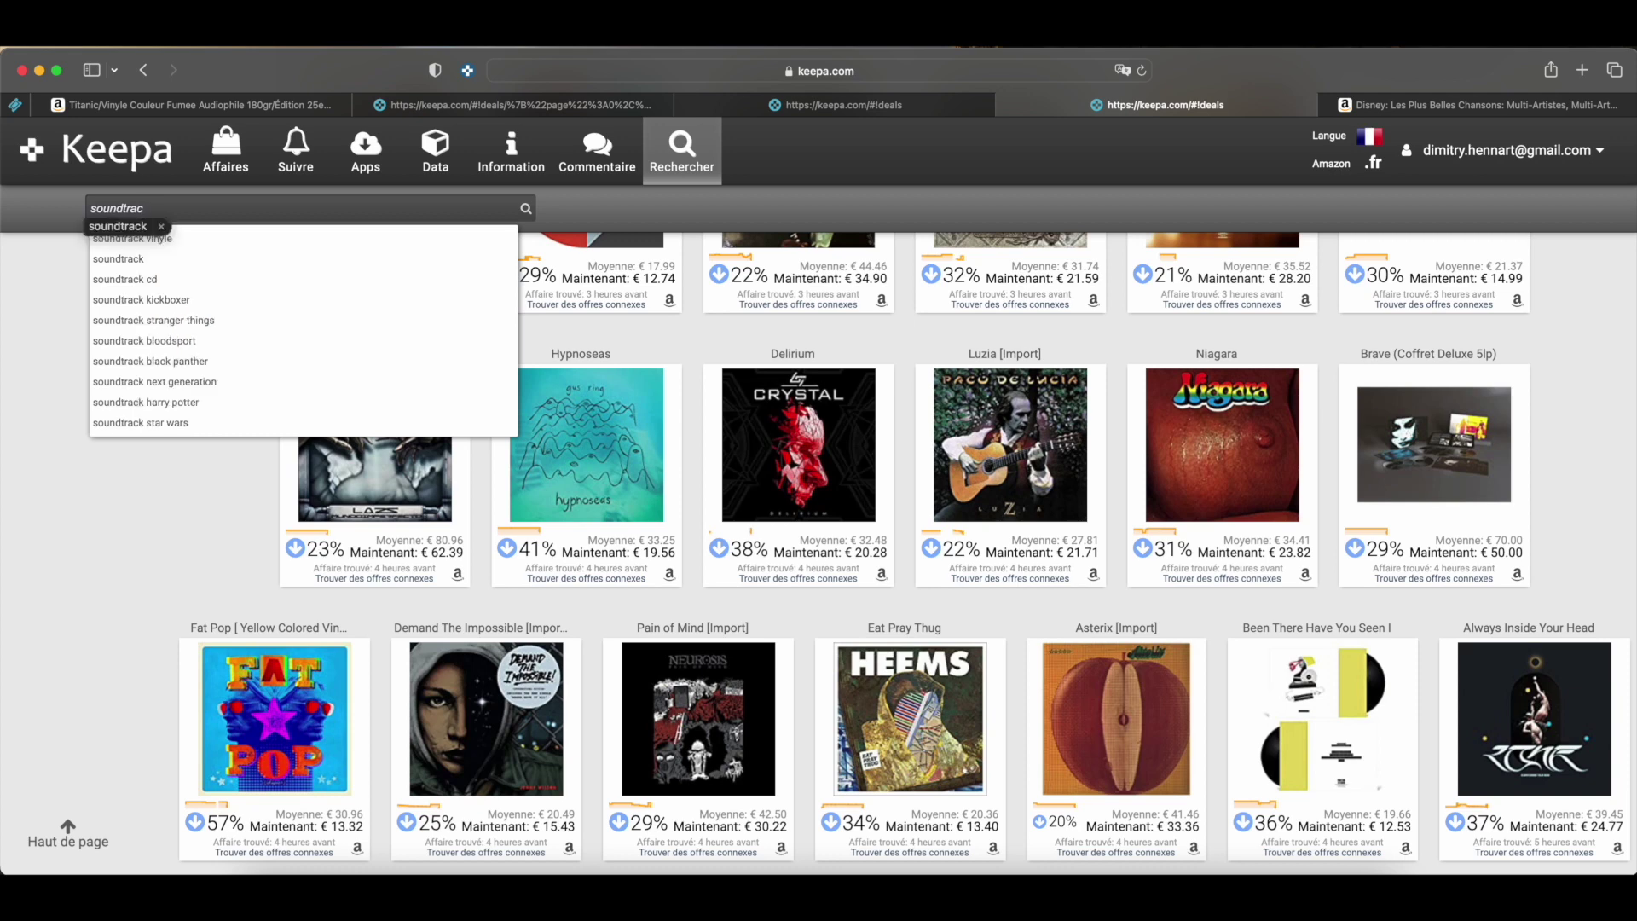
pyautogui.click(234, 240)
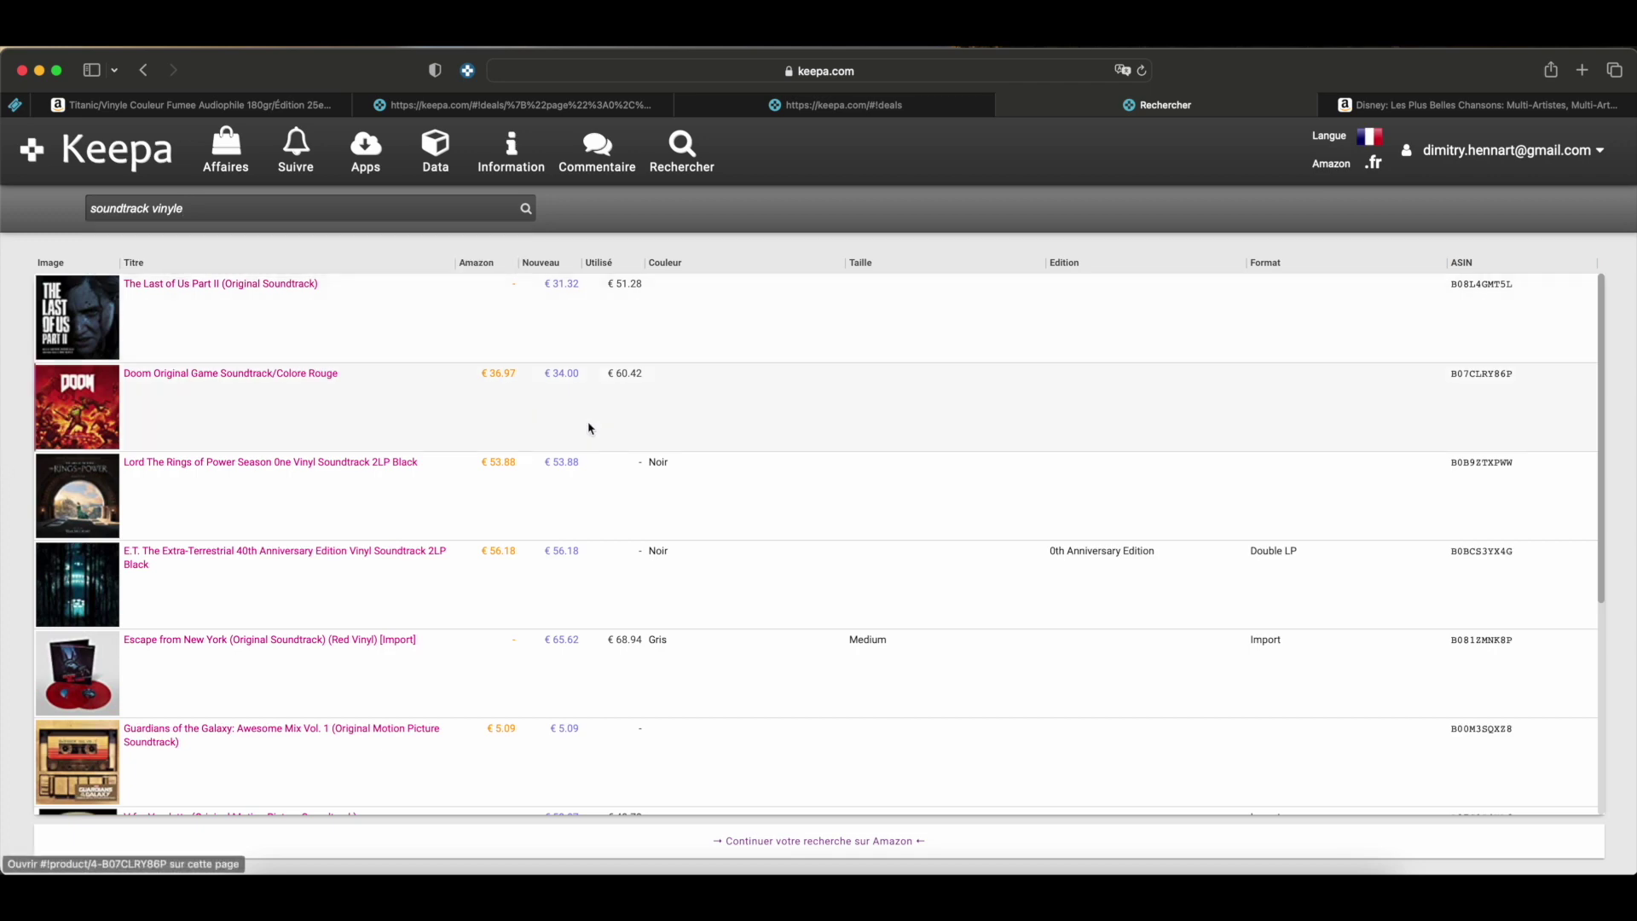
# Review the soundtrack vinyl search results, including cover images, prices and edition details
pyautogui.scroll(-5, 764, 588)
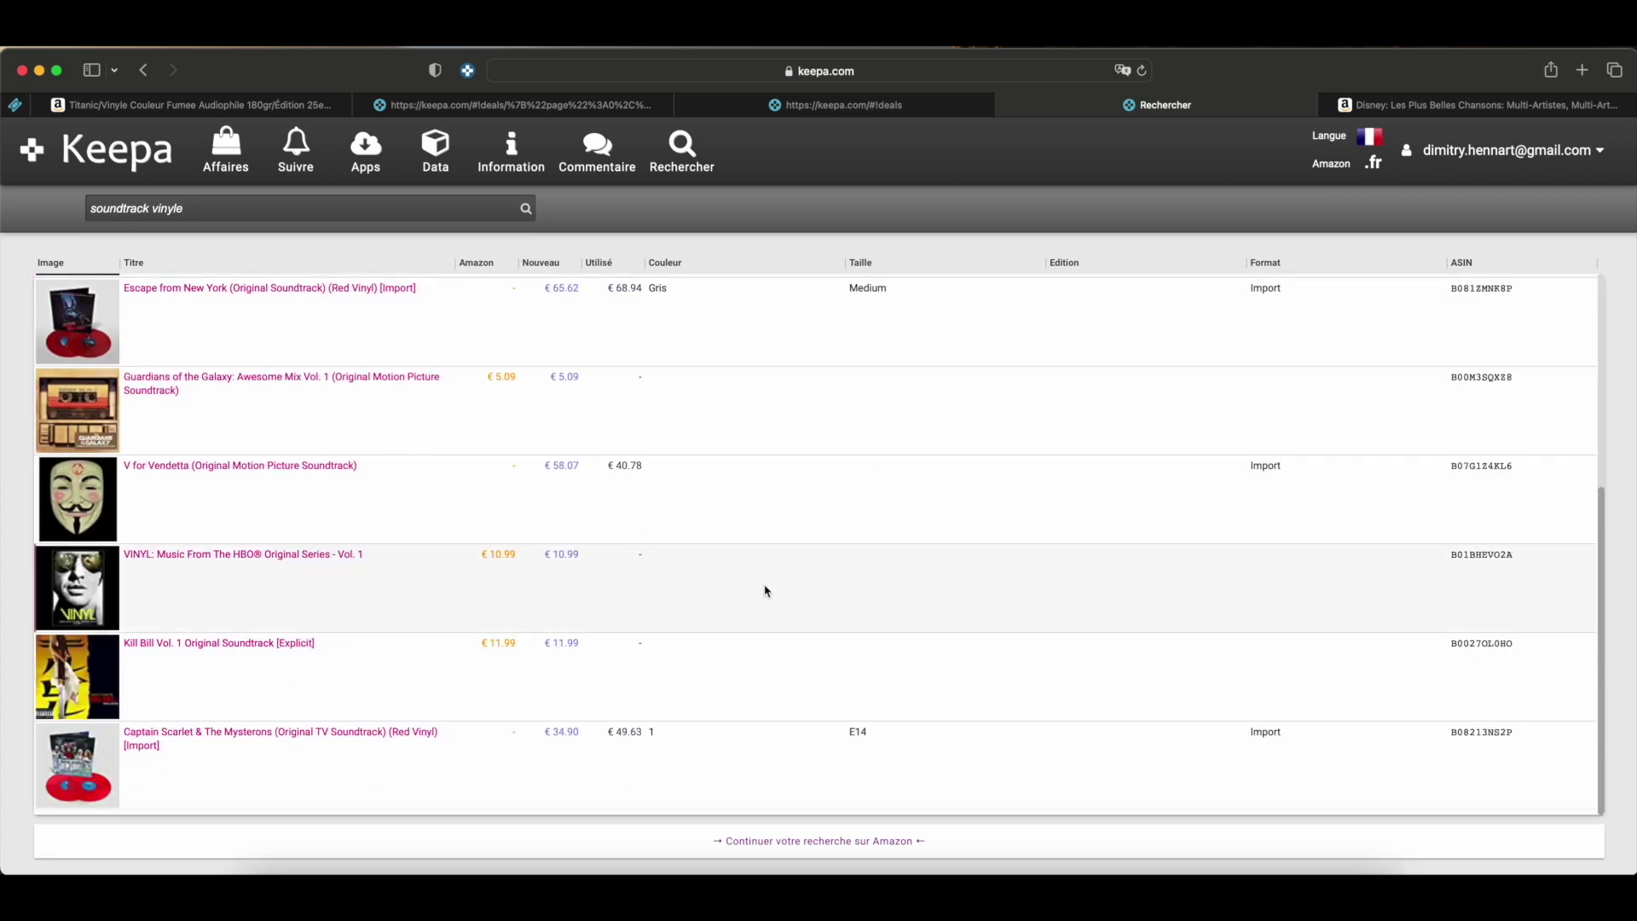
pyautogui.scroll(5, 765, 590)
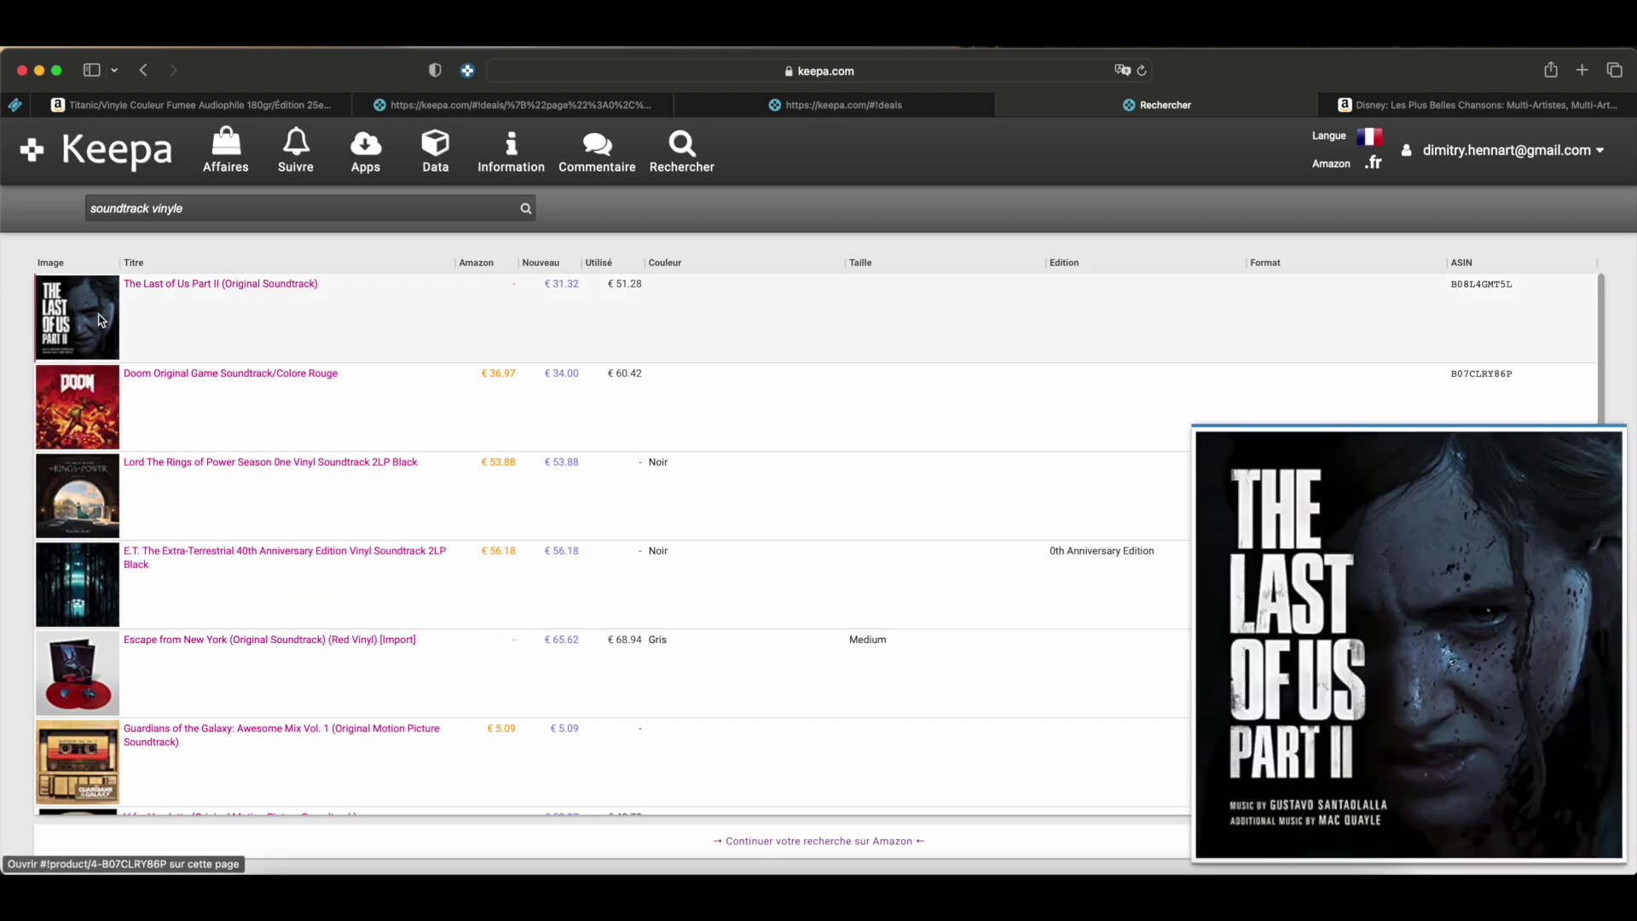
pyautogui.moveTo(92, 439)
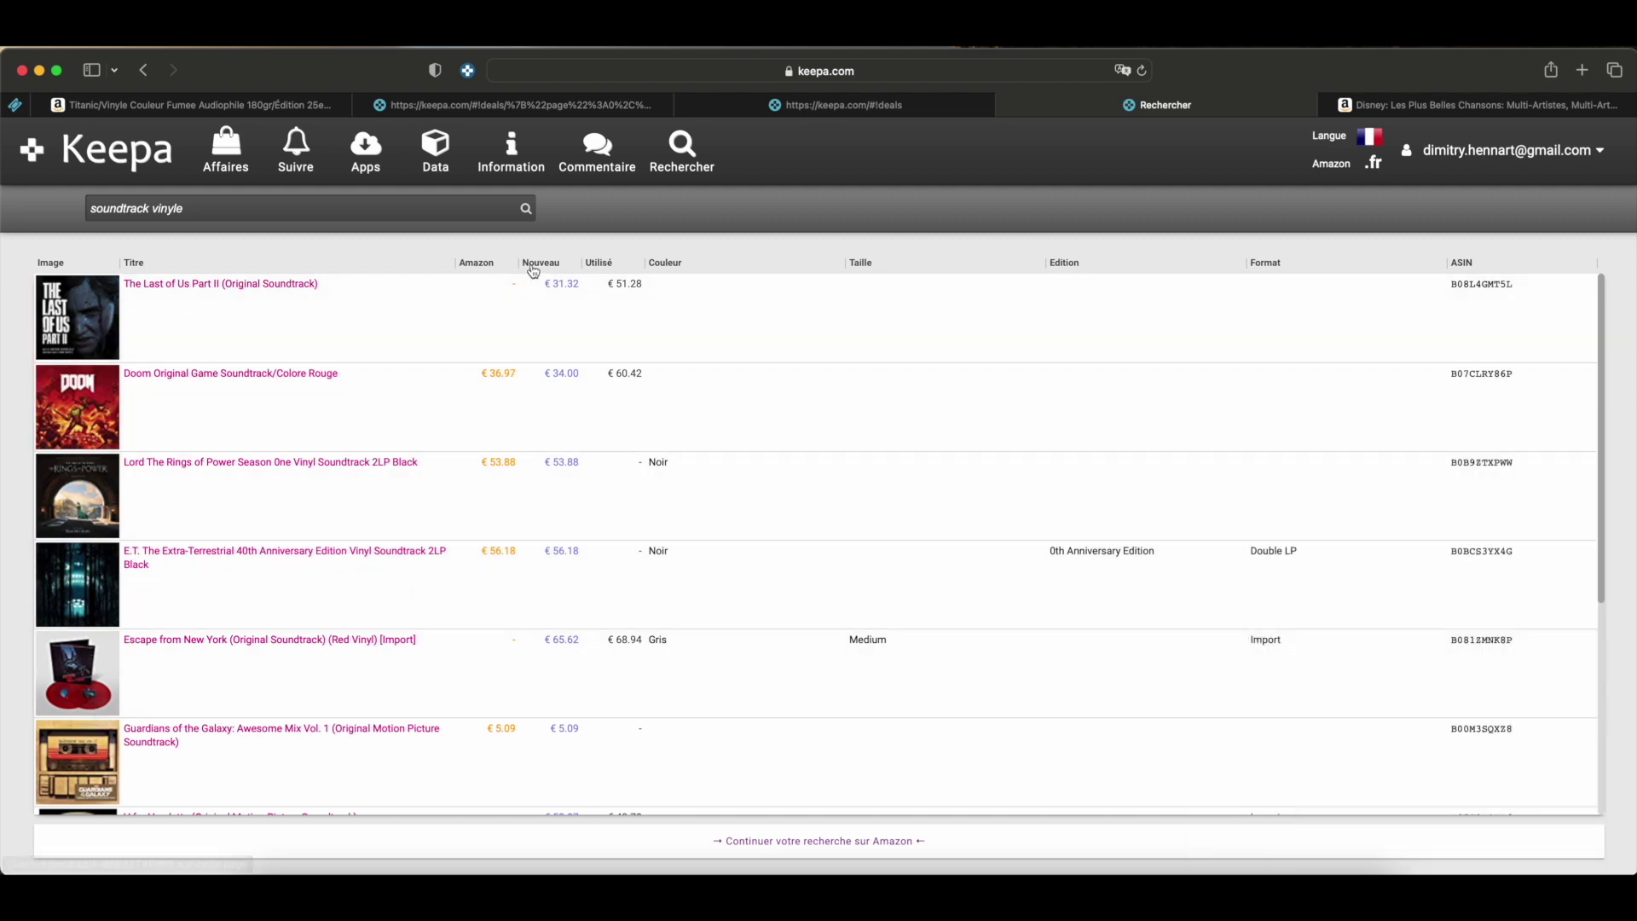
pyautogui.moveTo(93, 505)
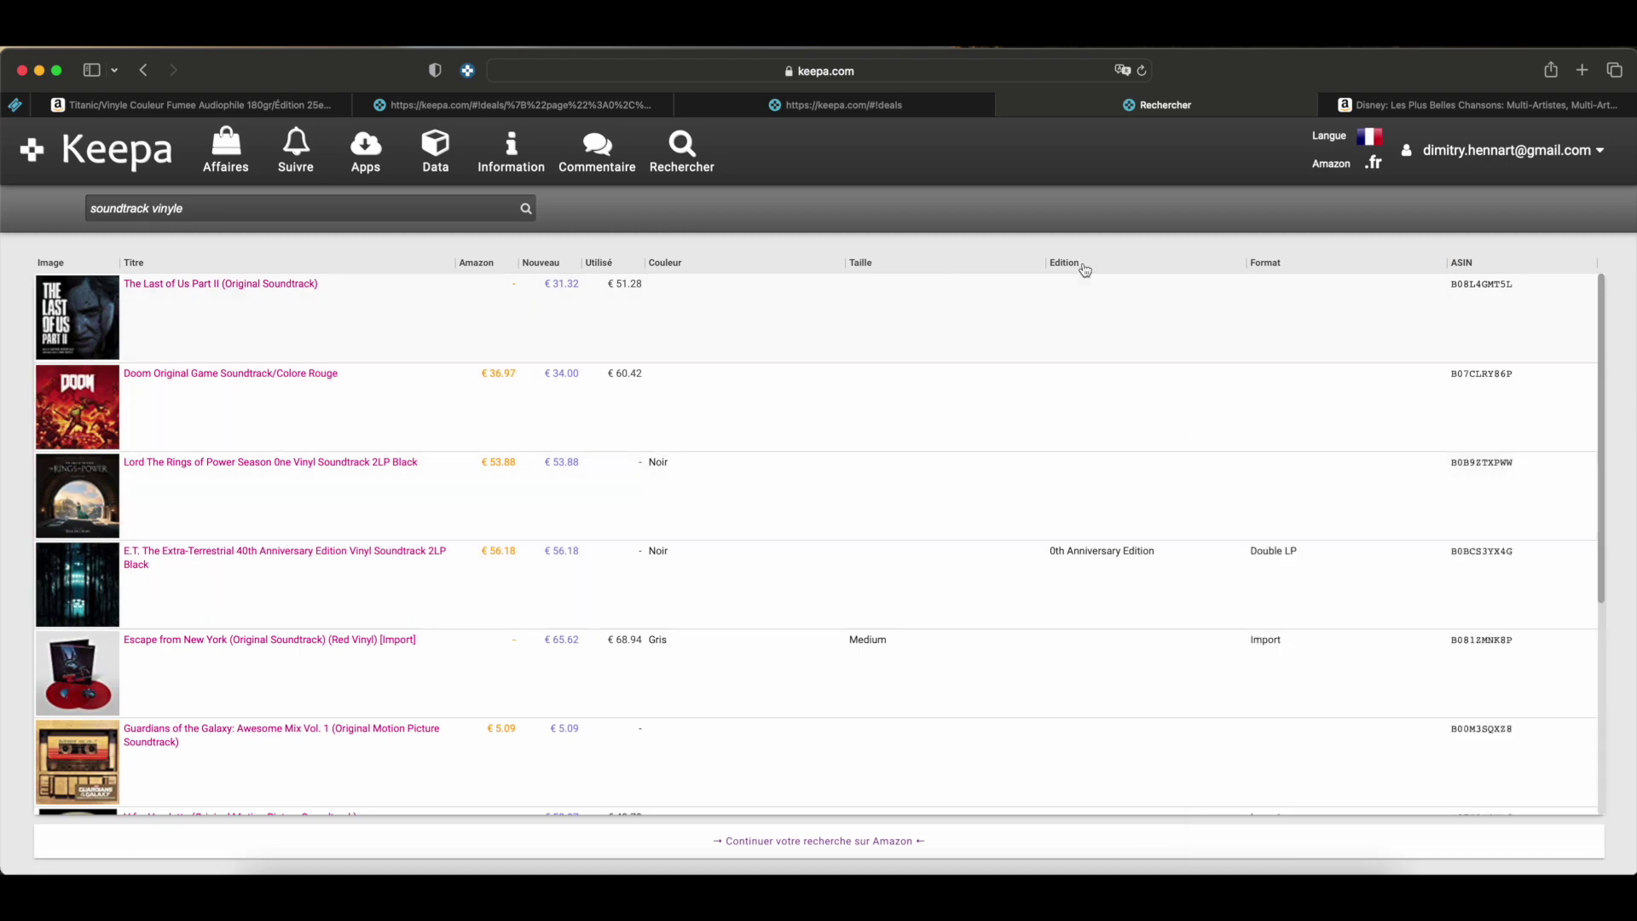
# Return to the deals, restrict them to CD et Vinyles, and pick the Vinyle subcategory by searching for "vinyl"
pyautogui.click(223, 146)
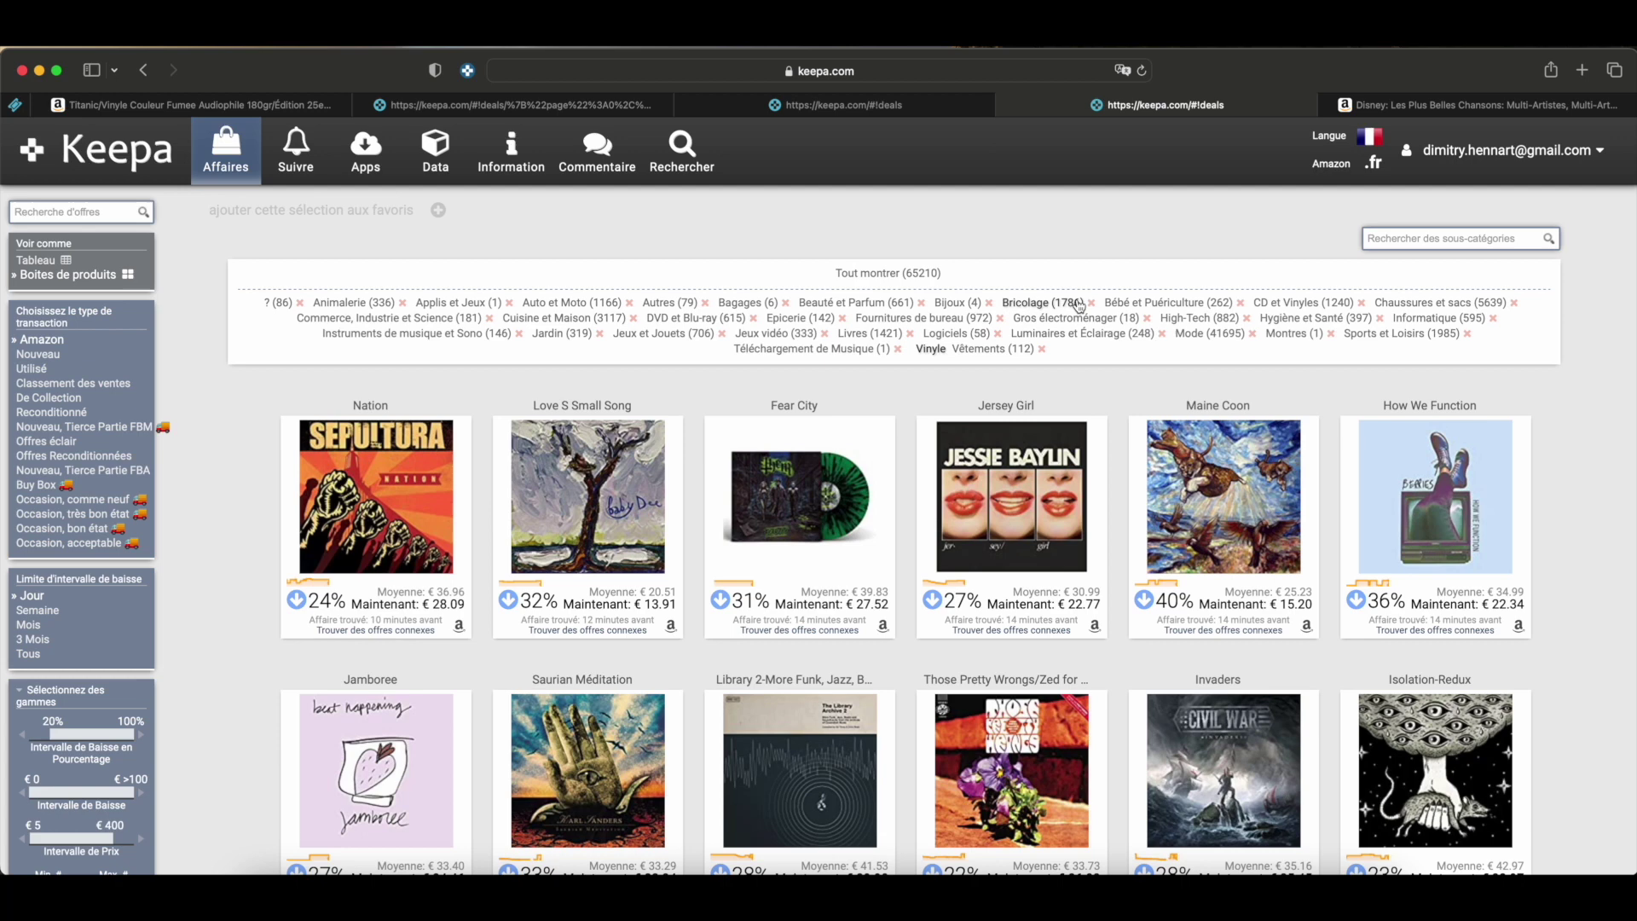
pyautogui.click(1288, 305)
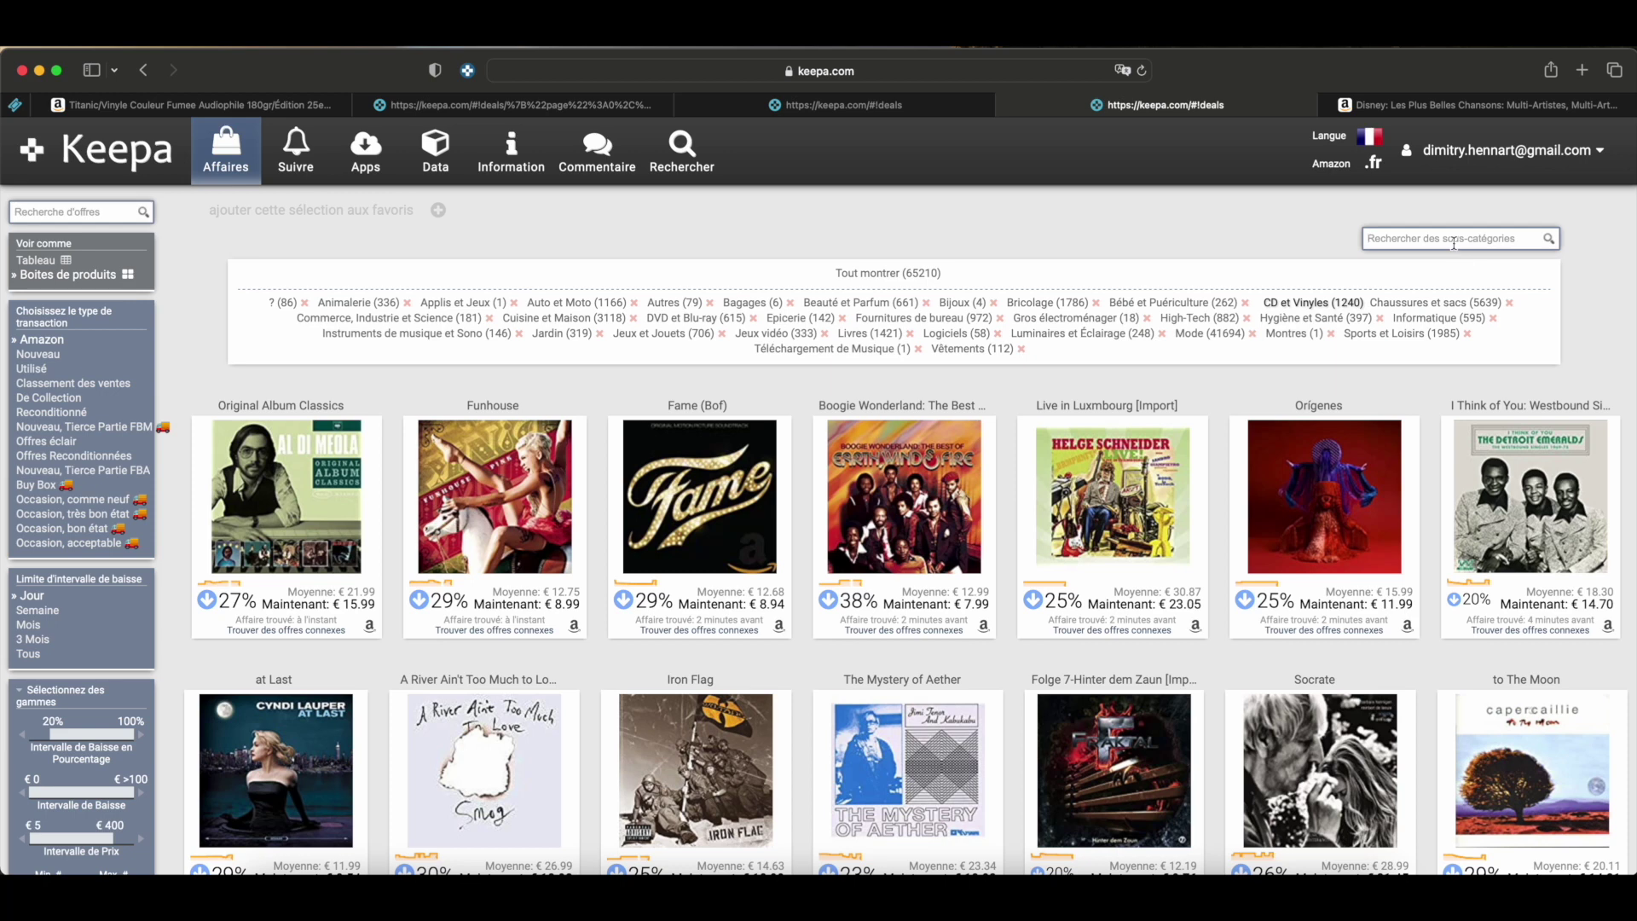
pyautogui.press('Return')
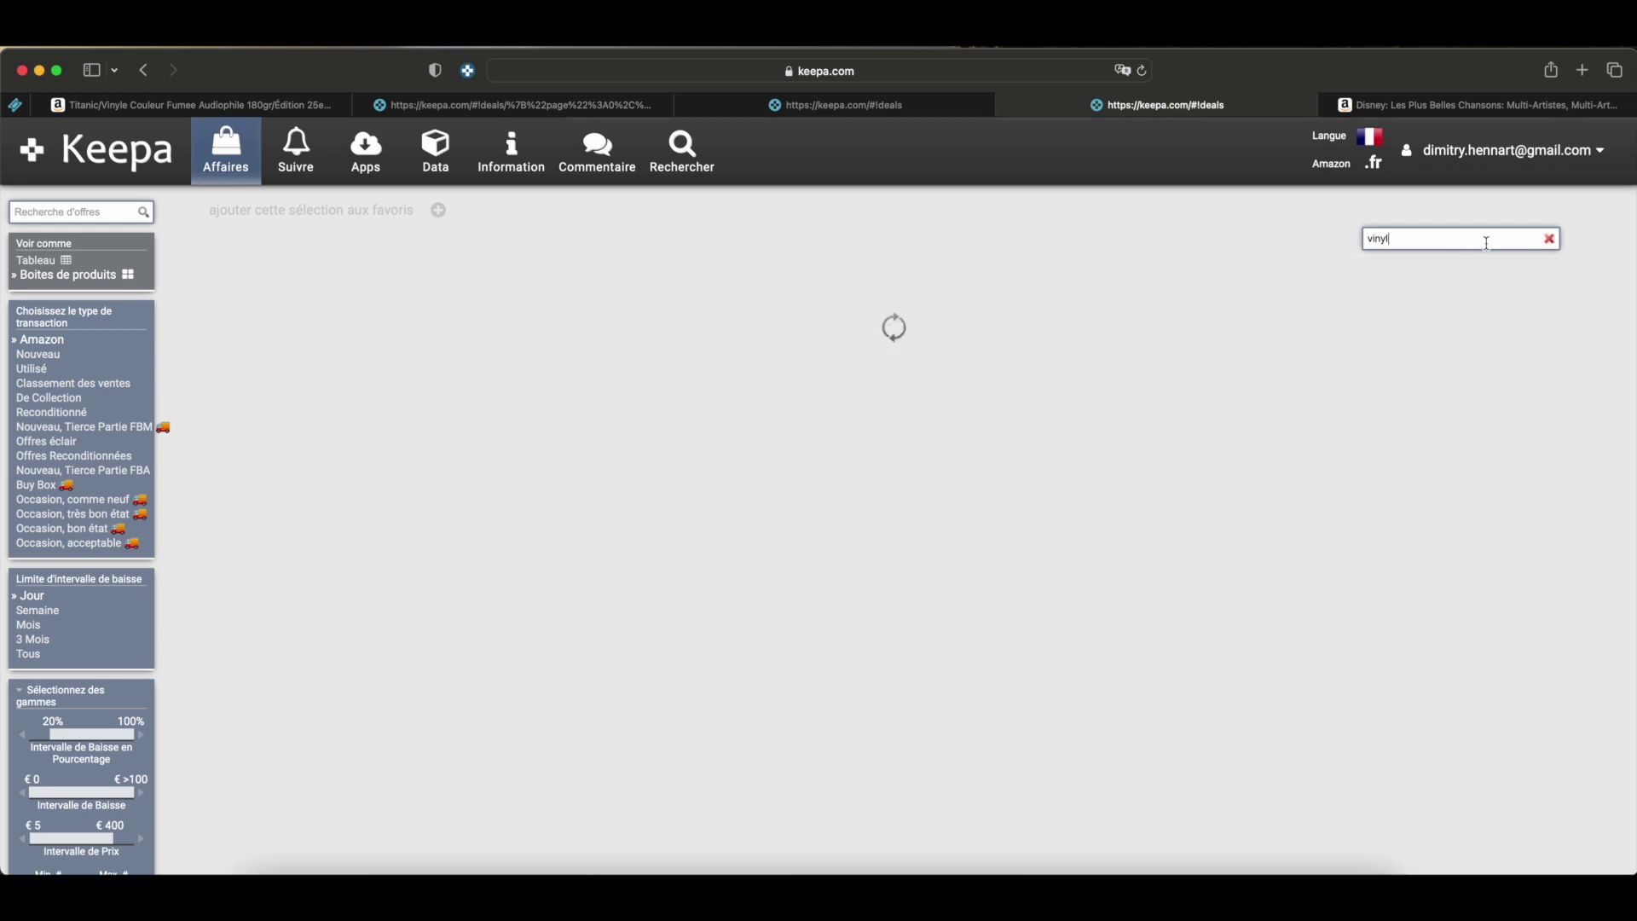
pyautogui.click(1088, 295)
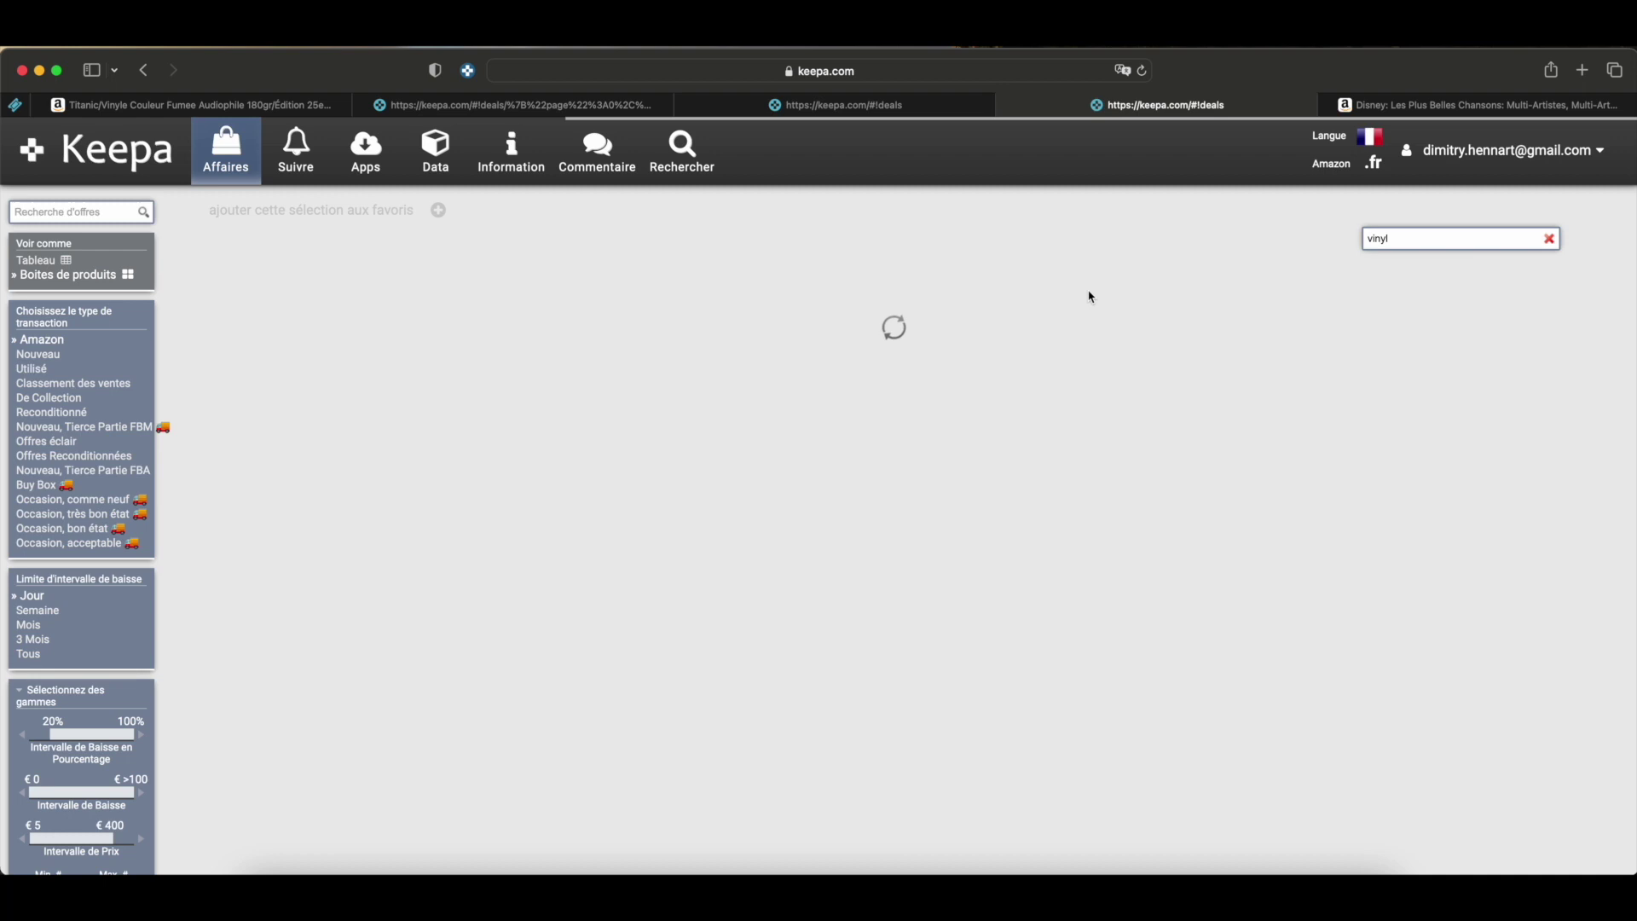
# Browse the filtered vinyl deals through to page 2, examining their discounts and current prices
pyautogui.scroll(-7, 794, 535)
pyautogui.scroll(-10, 793, 535)
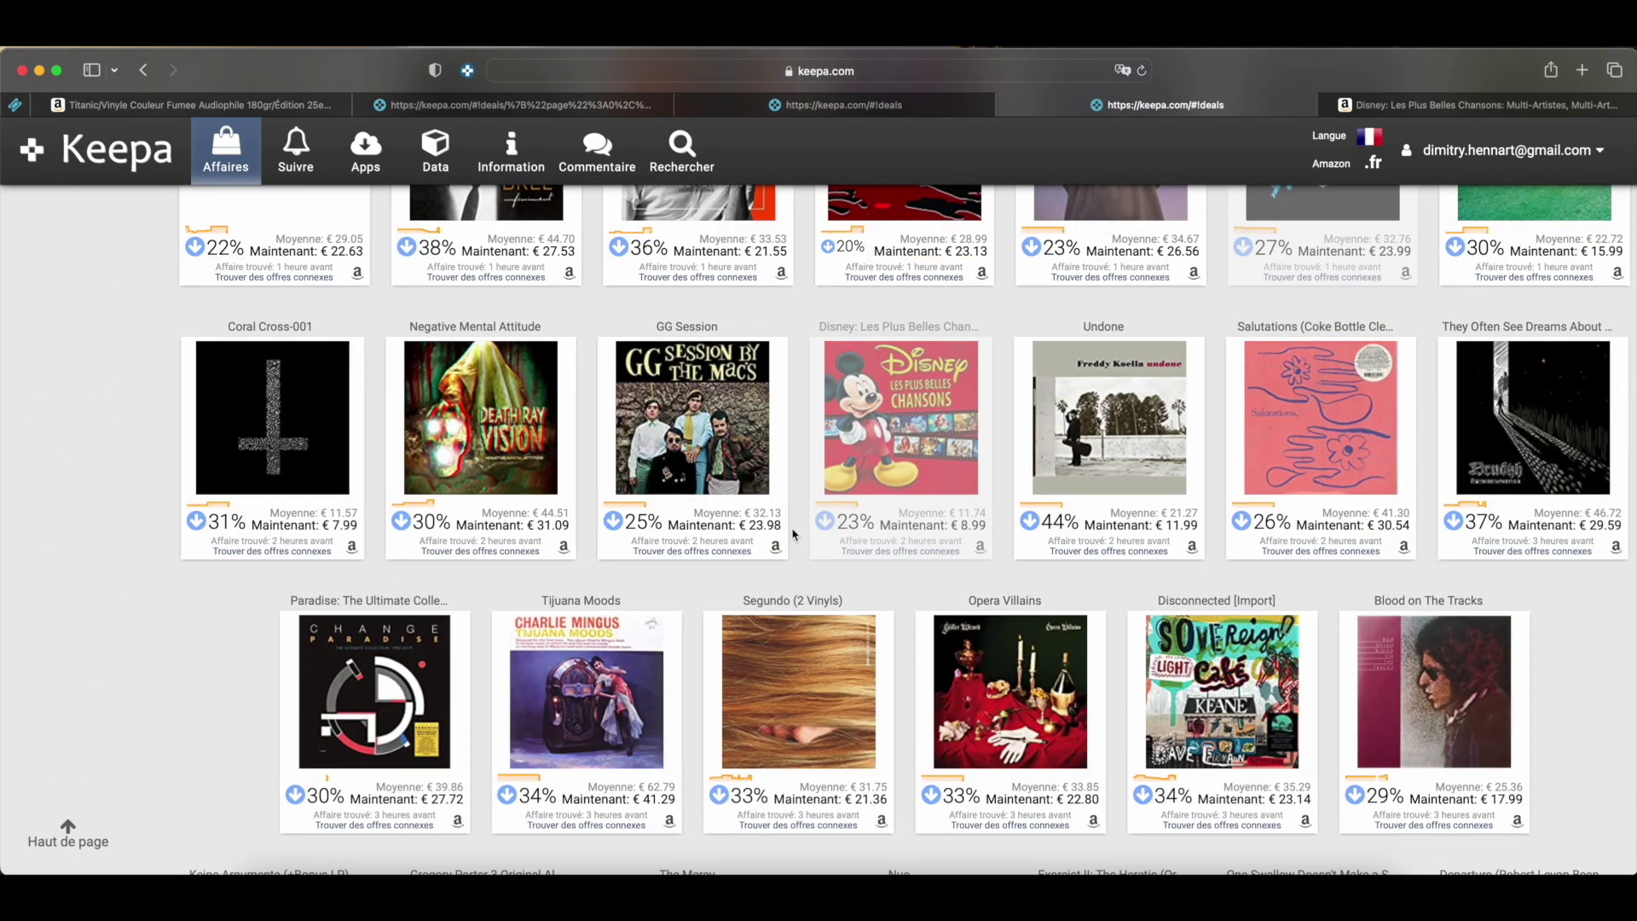
pyautogui.scroll(-1, 792, 534)
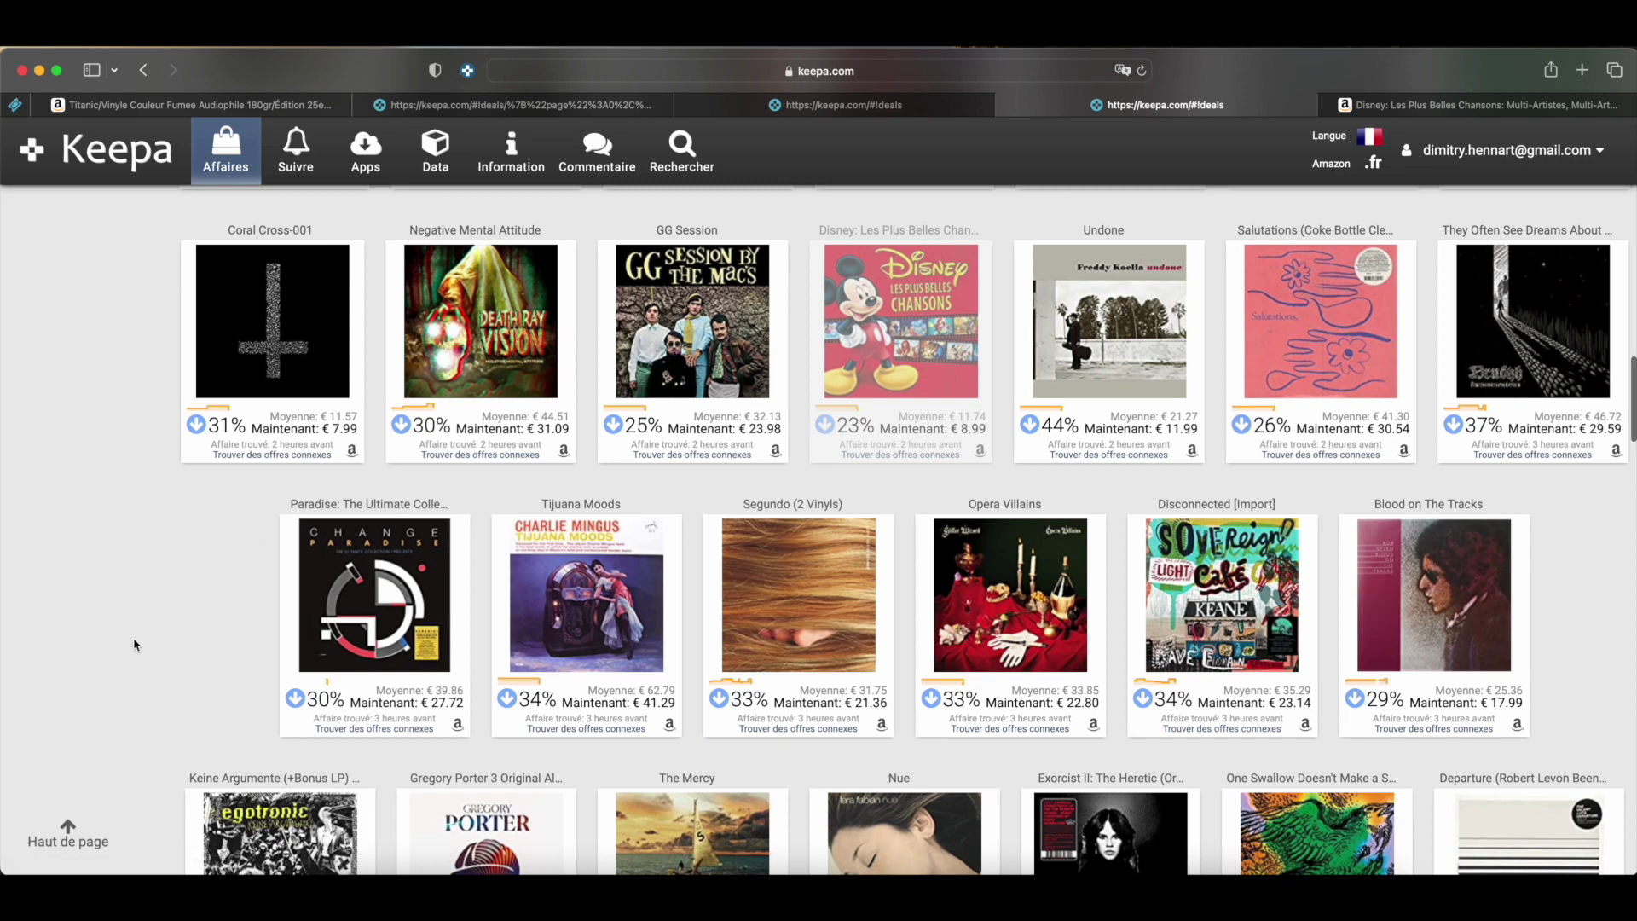
pyautogui.scroll(-5, 134, 643)
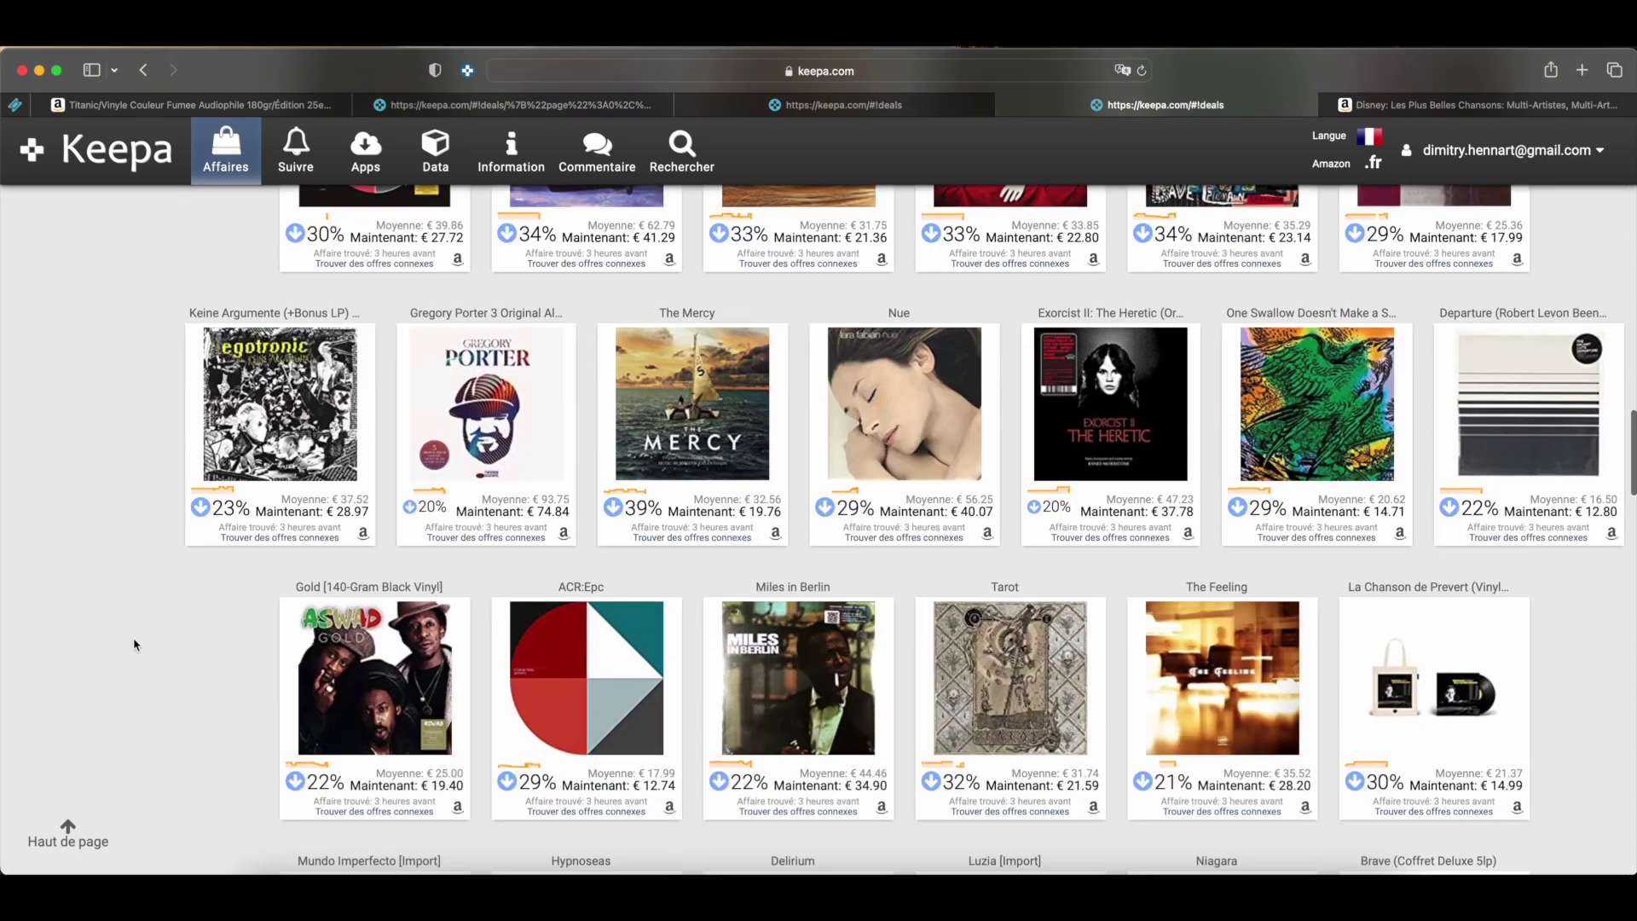
pyautogui.scroll(-1, 134, 644)
pyautogui.moveTo(1077, 410)
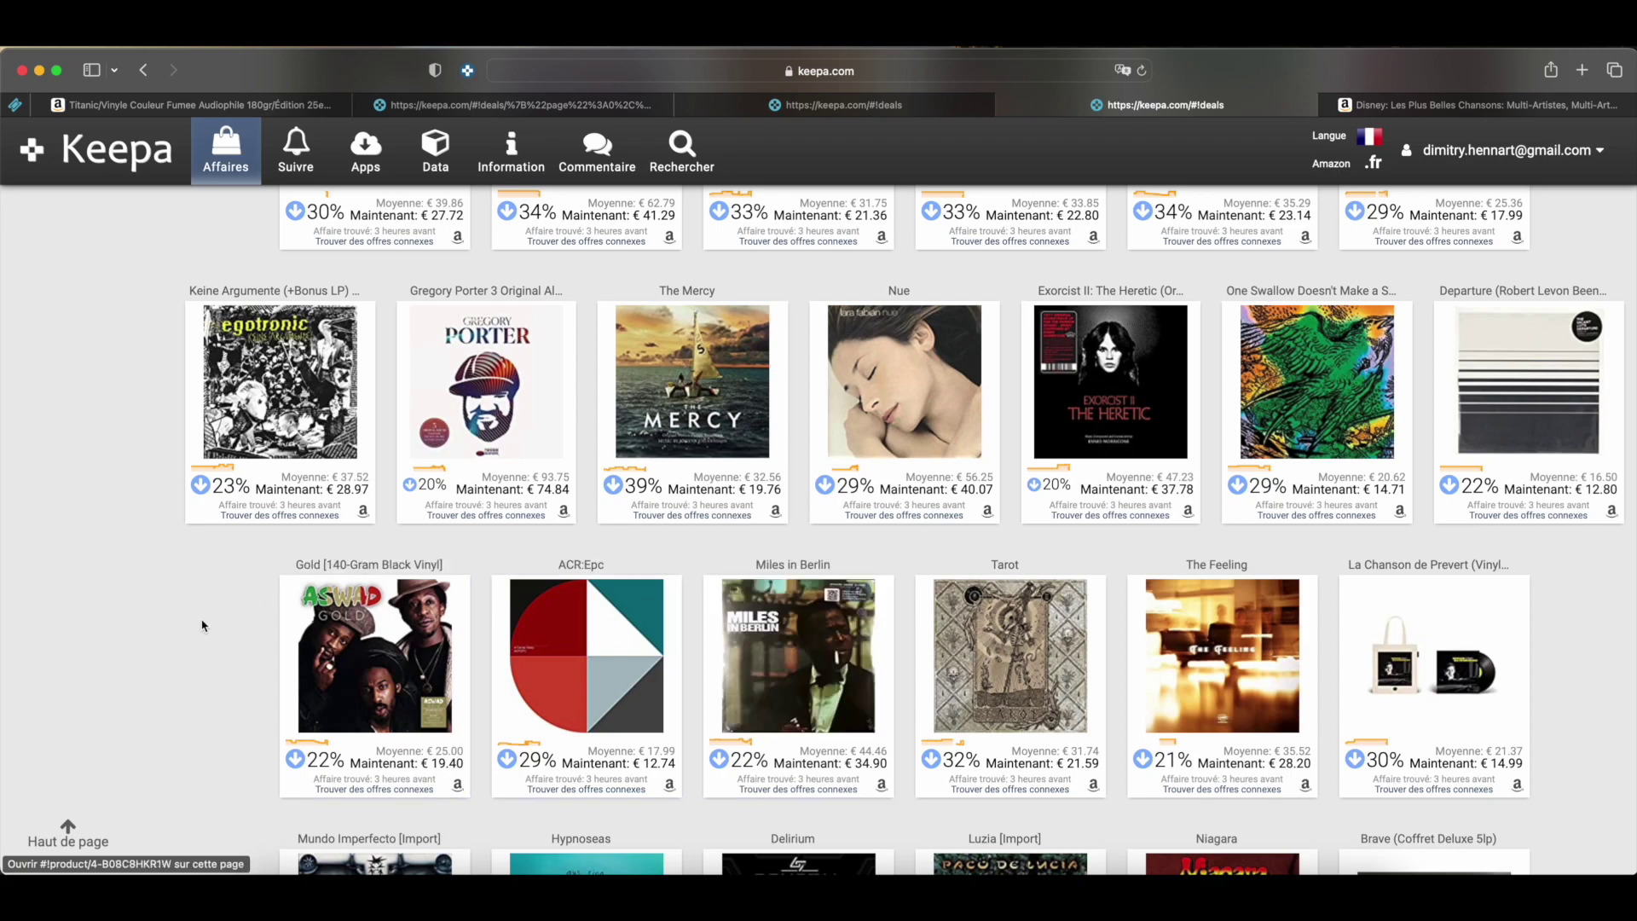
pyautogui.scroll(-3, 206, 631)
pyautogui.scroll(-7, 205, 632)
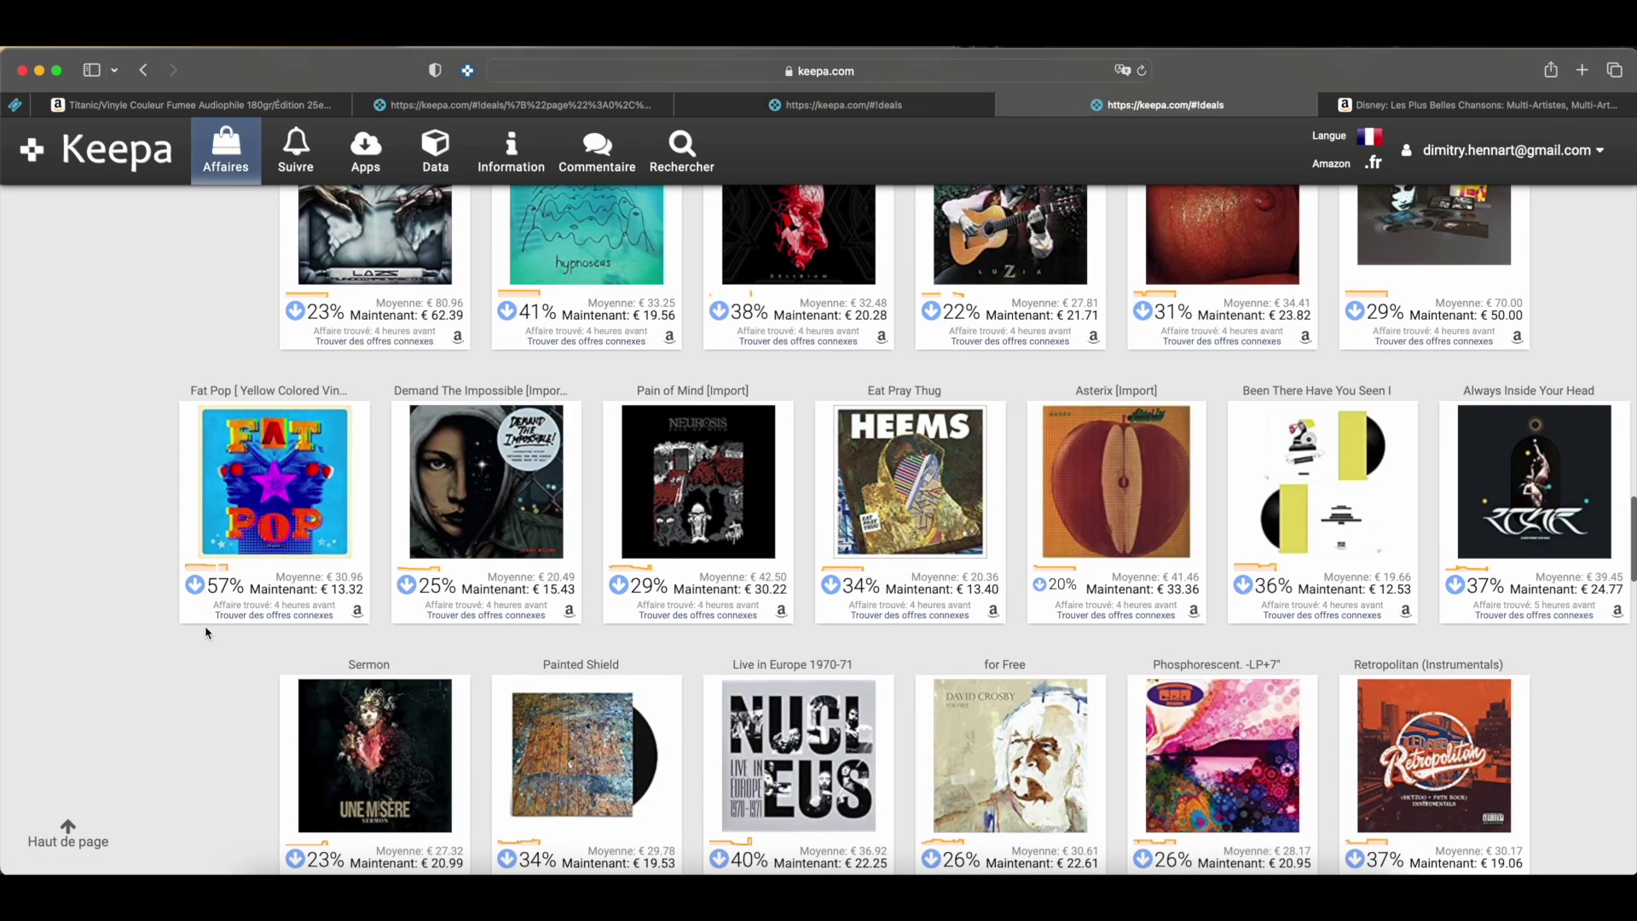
pyautogui.scroll(-5, 204, 632)
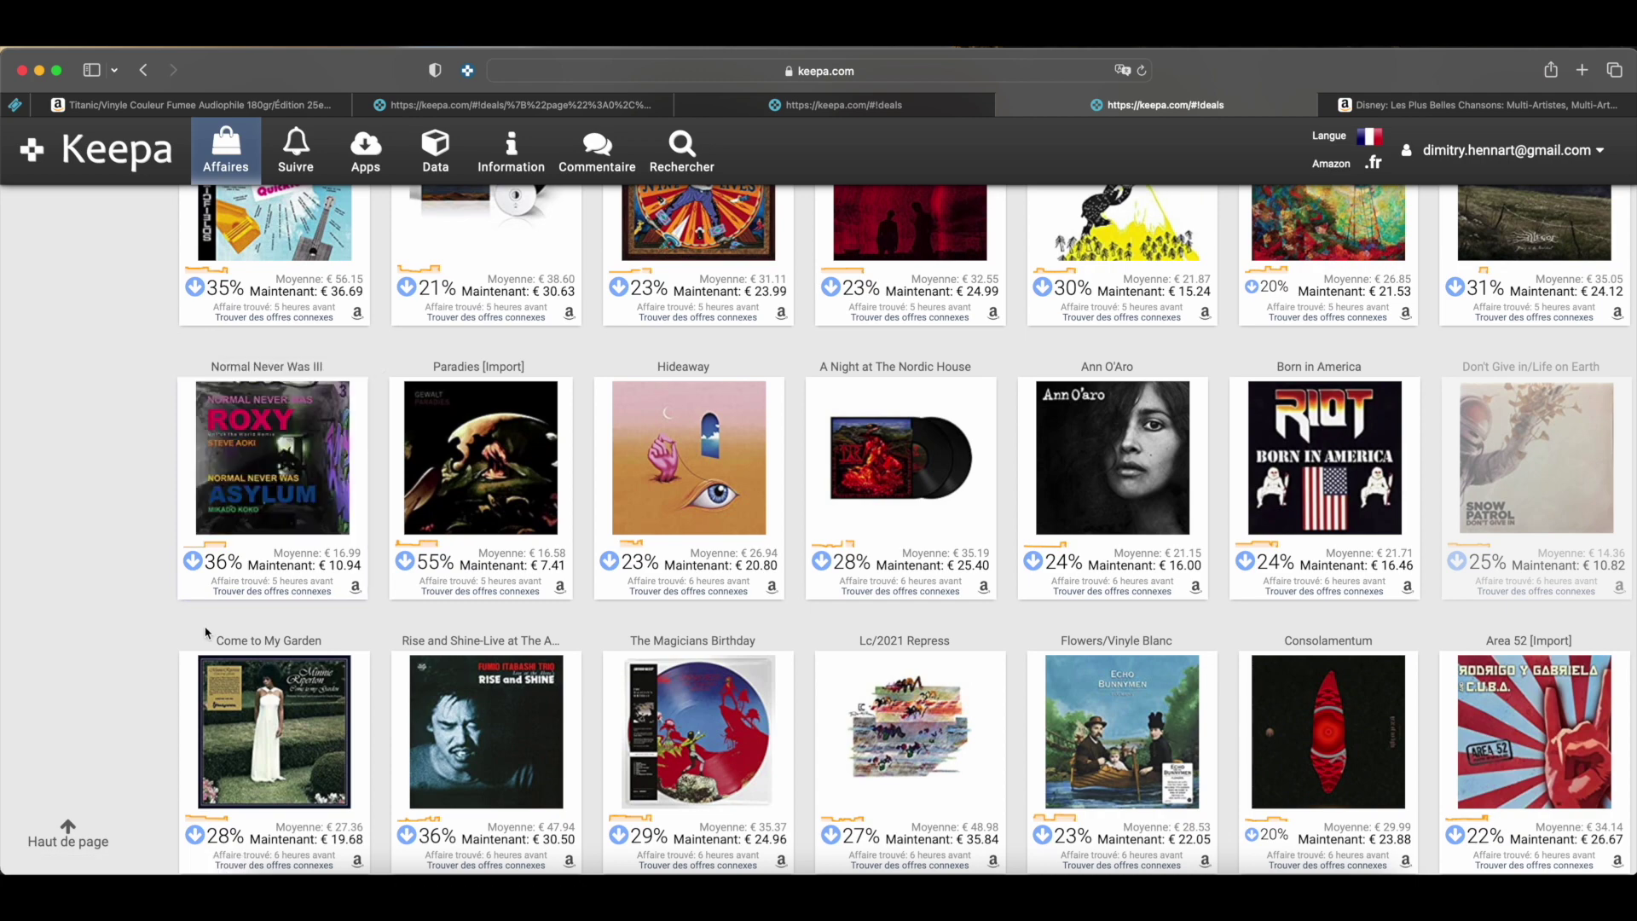
pyautogui.scroll(-5, 205, 632)
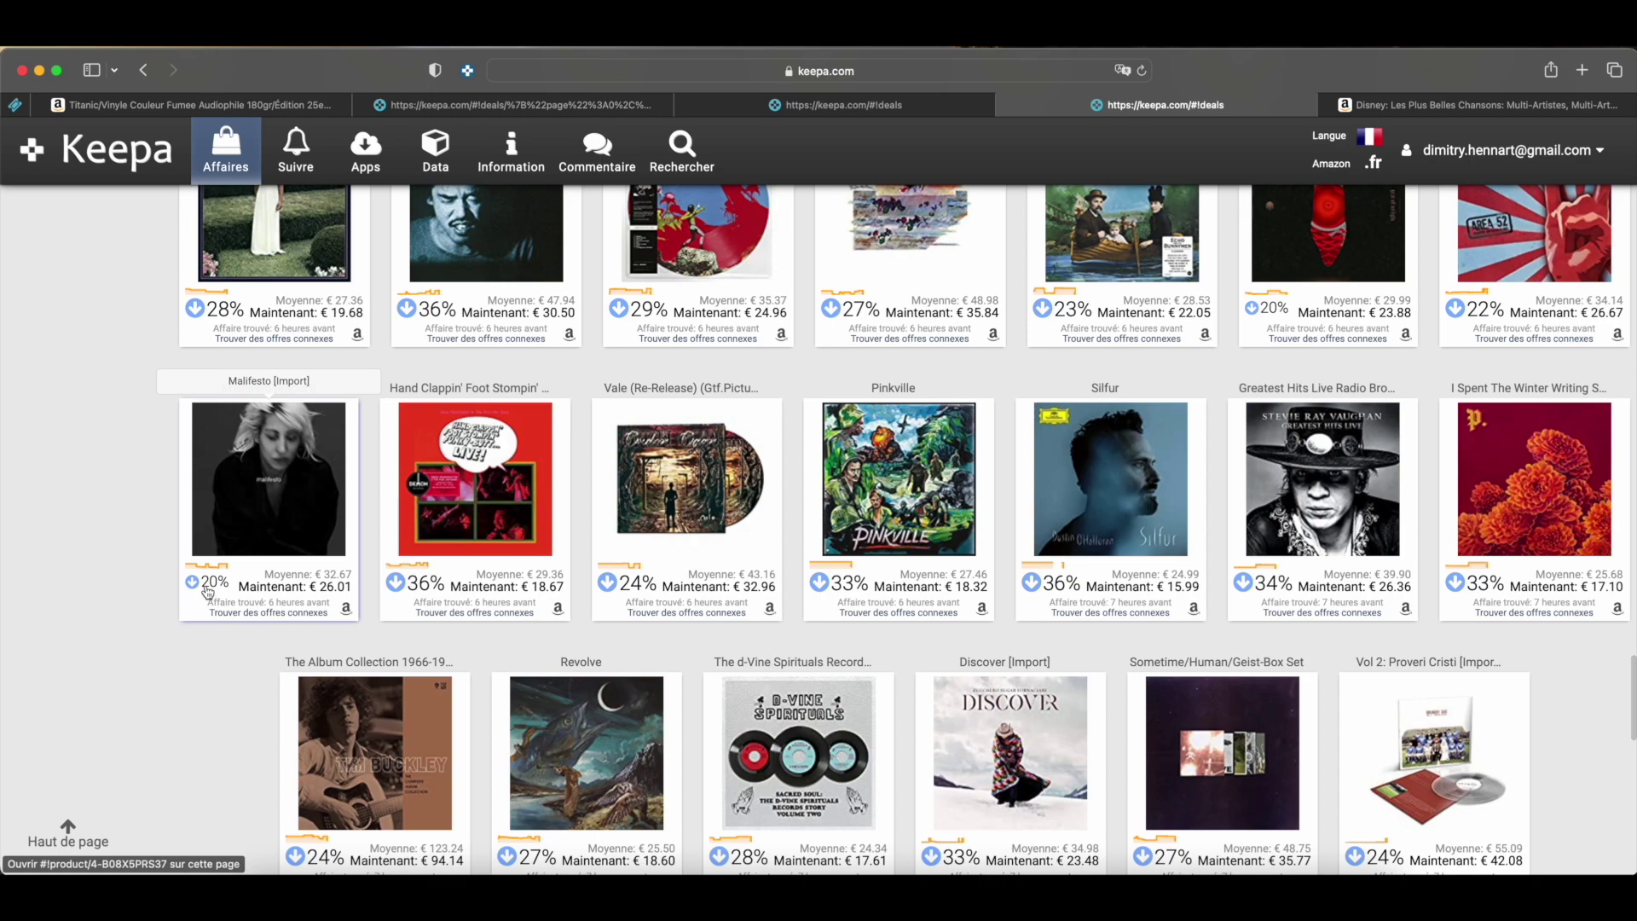
pyautogui.scroll(-7, 172, 764)
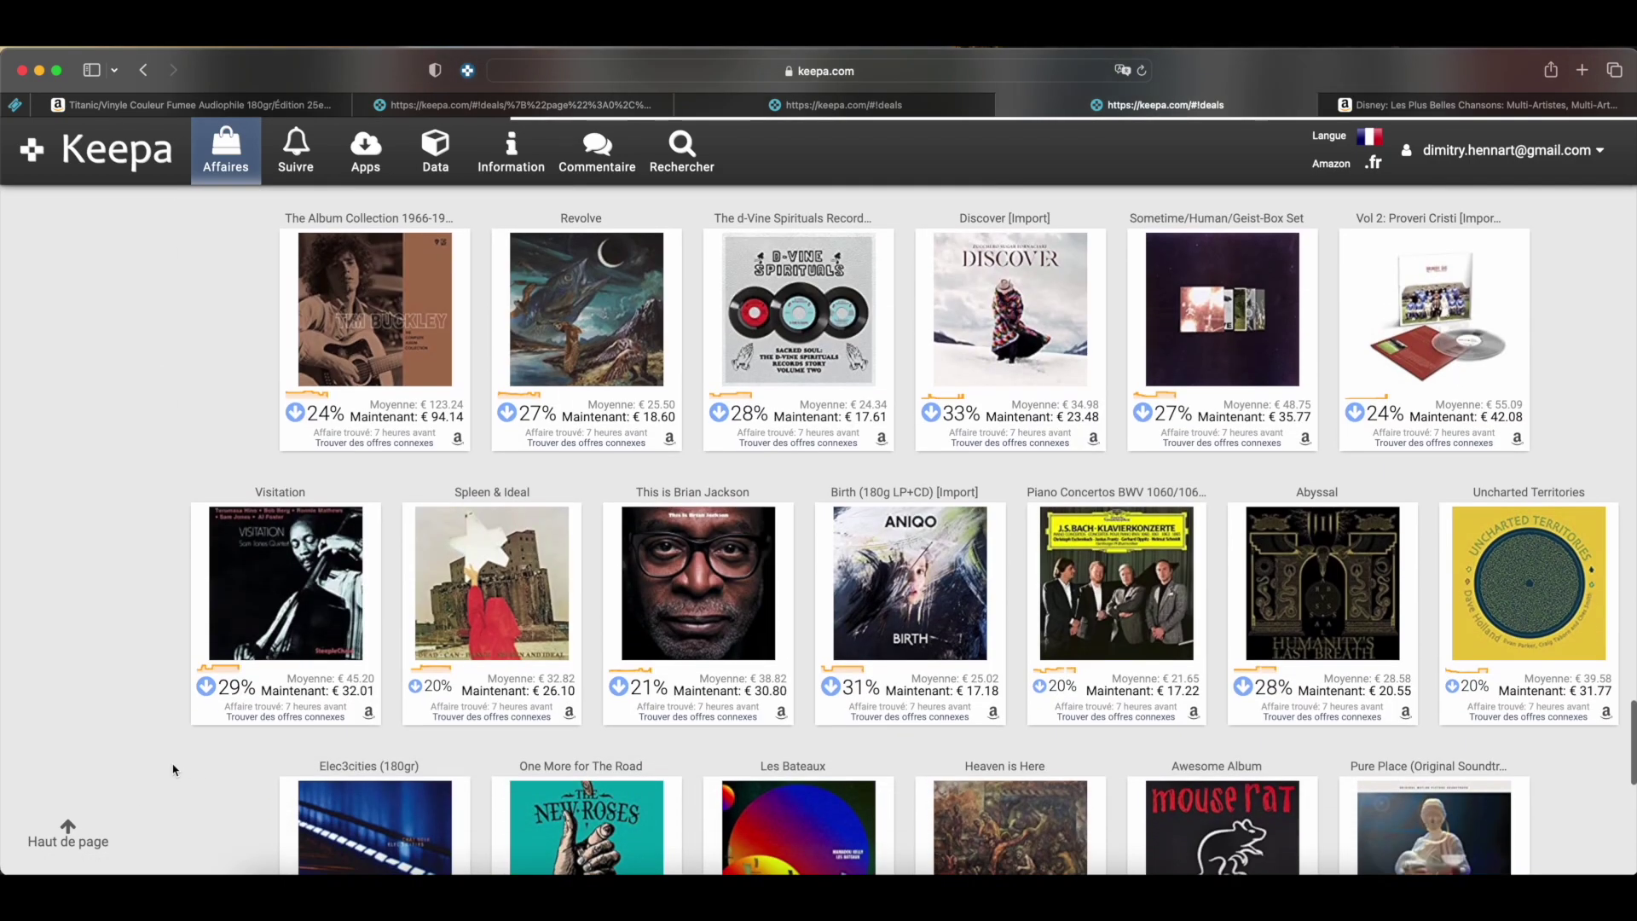
pyautogui.scroll(-8, 172, 770)
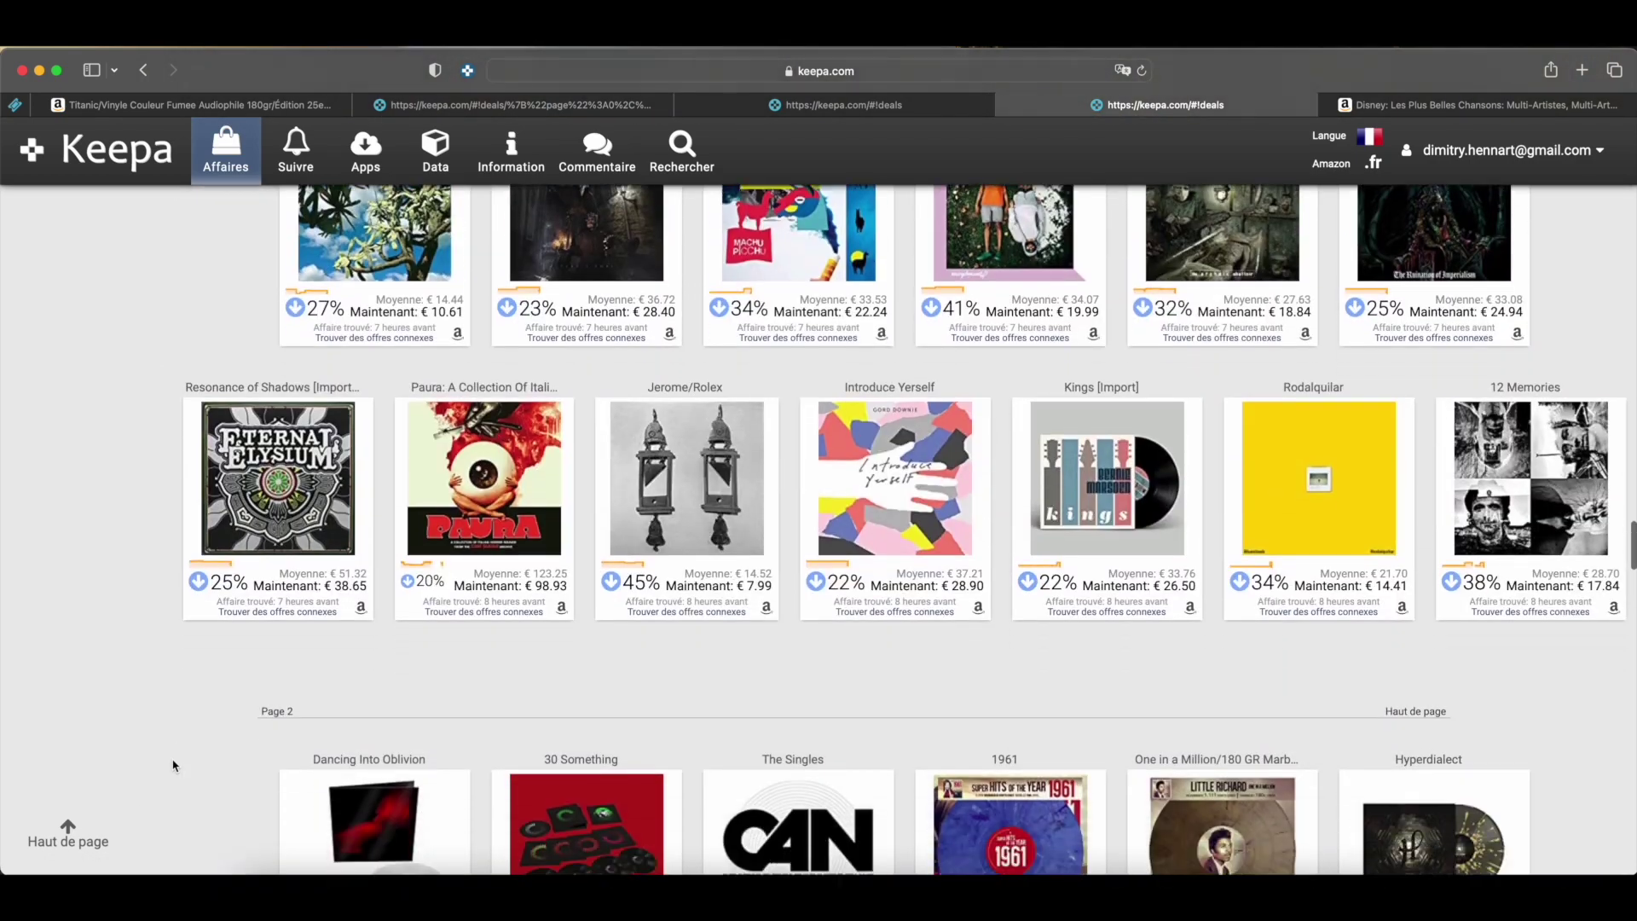
pyautogui.scroll(-3, 172, 765)
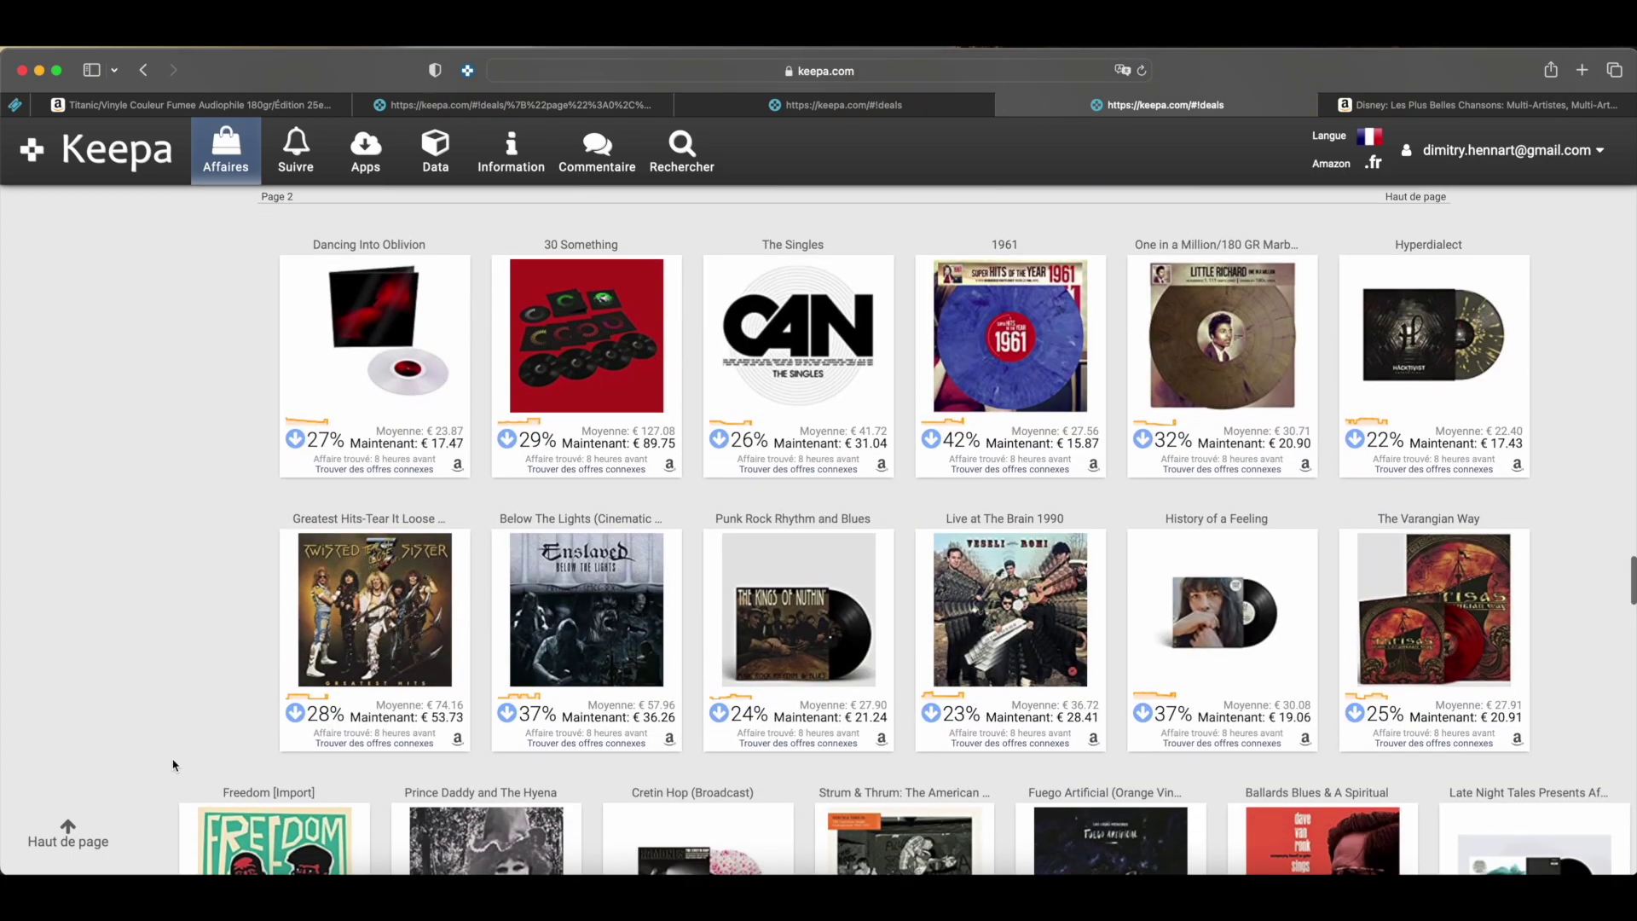
# Examine the vinyl deals on page 2 down to the last row, comparing discounts, average prices and current prices
pyautogui.scroll(-8, 173, 765)
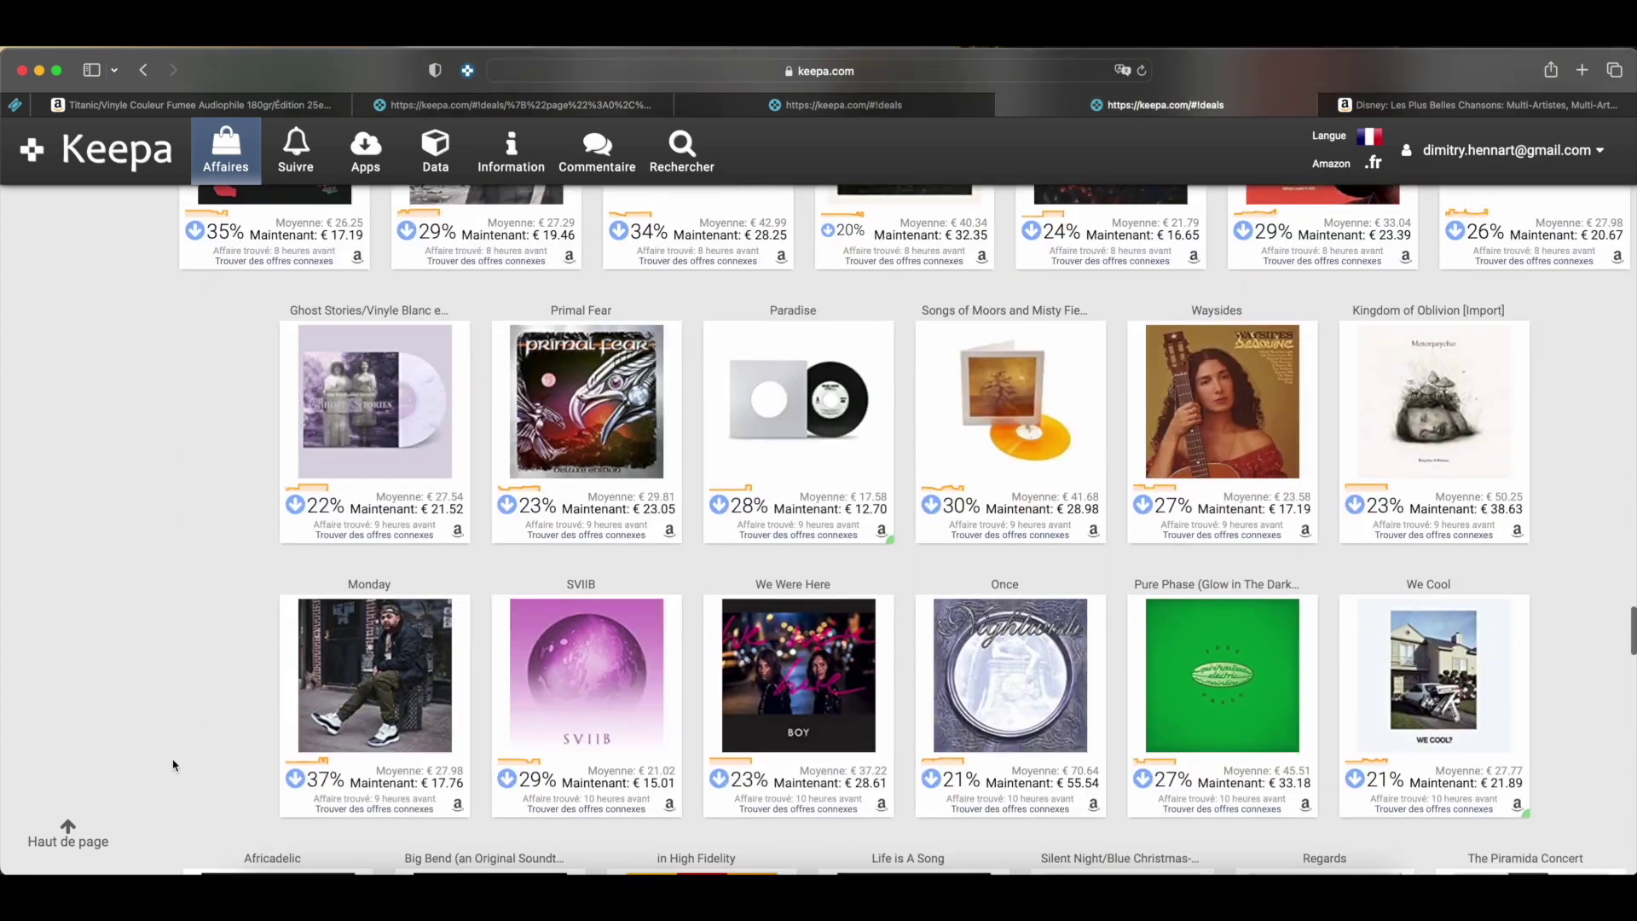
pyautogui.scroll(-10, 173, 765)
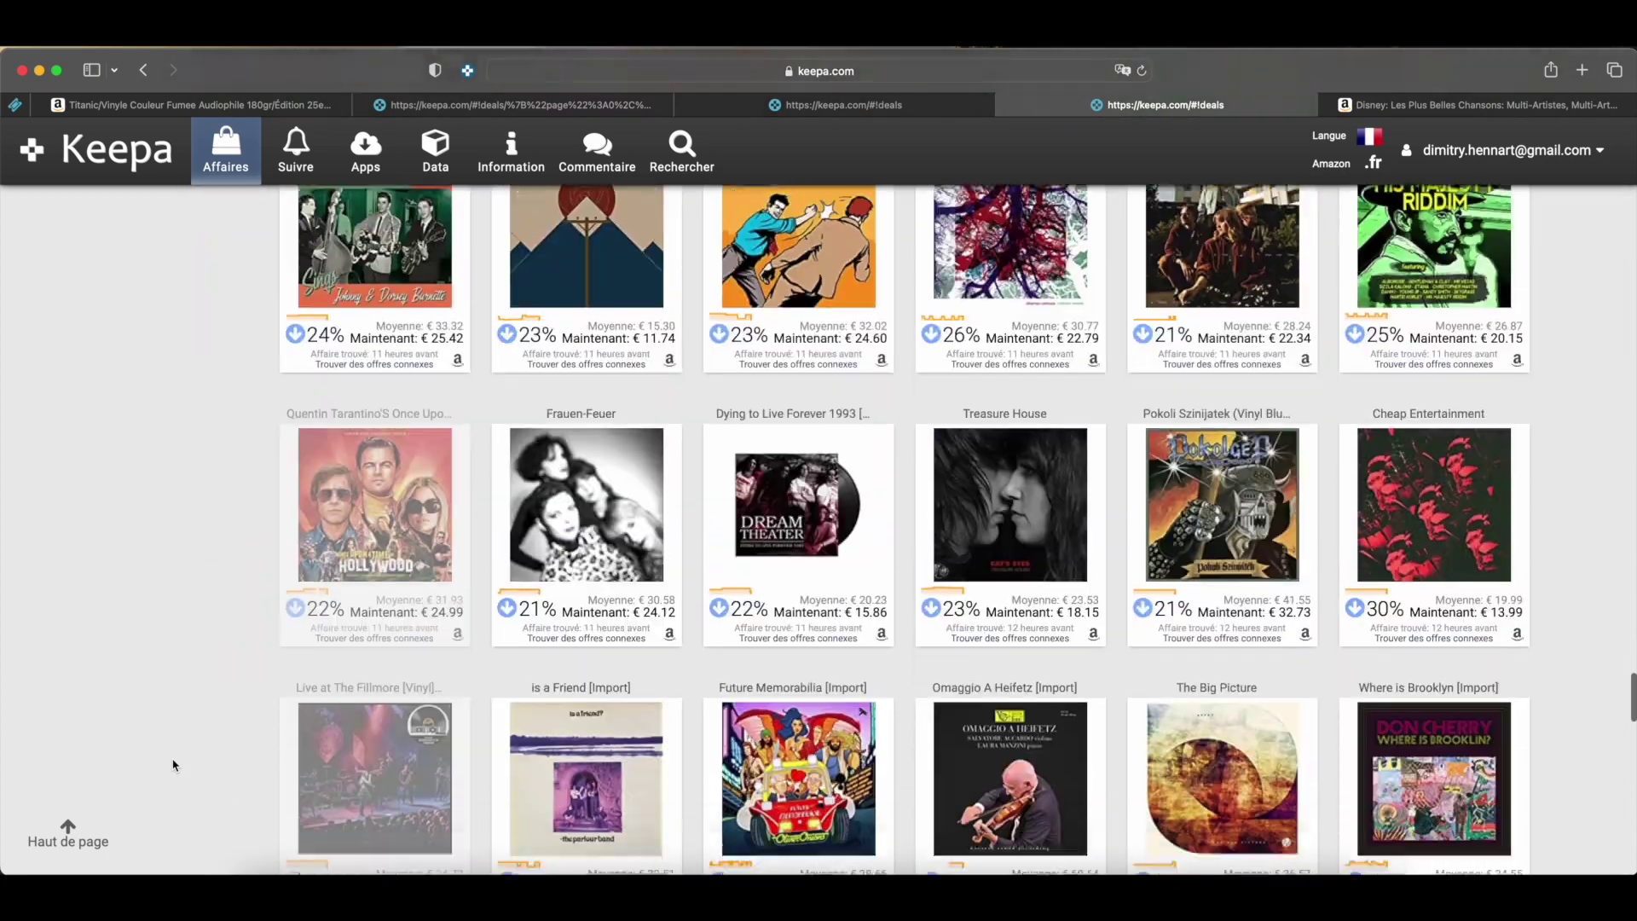
pyautogui.scroll(-14, 172, 765)
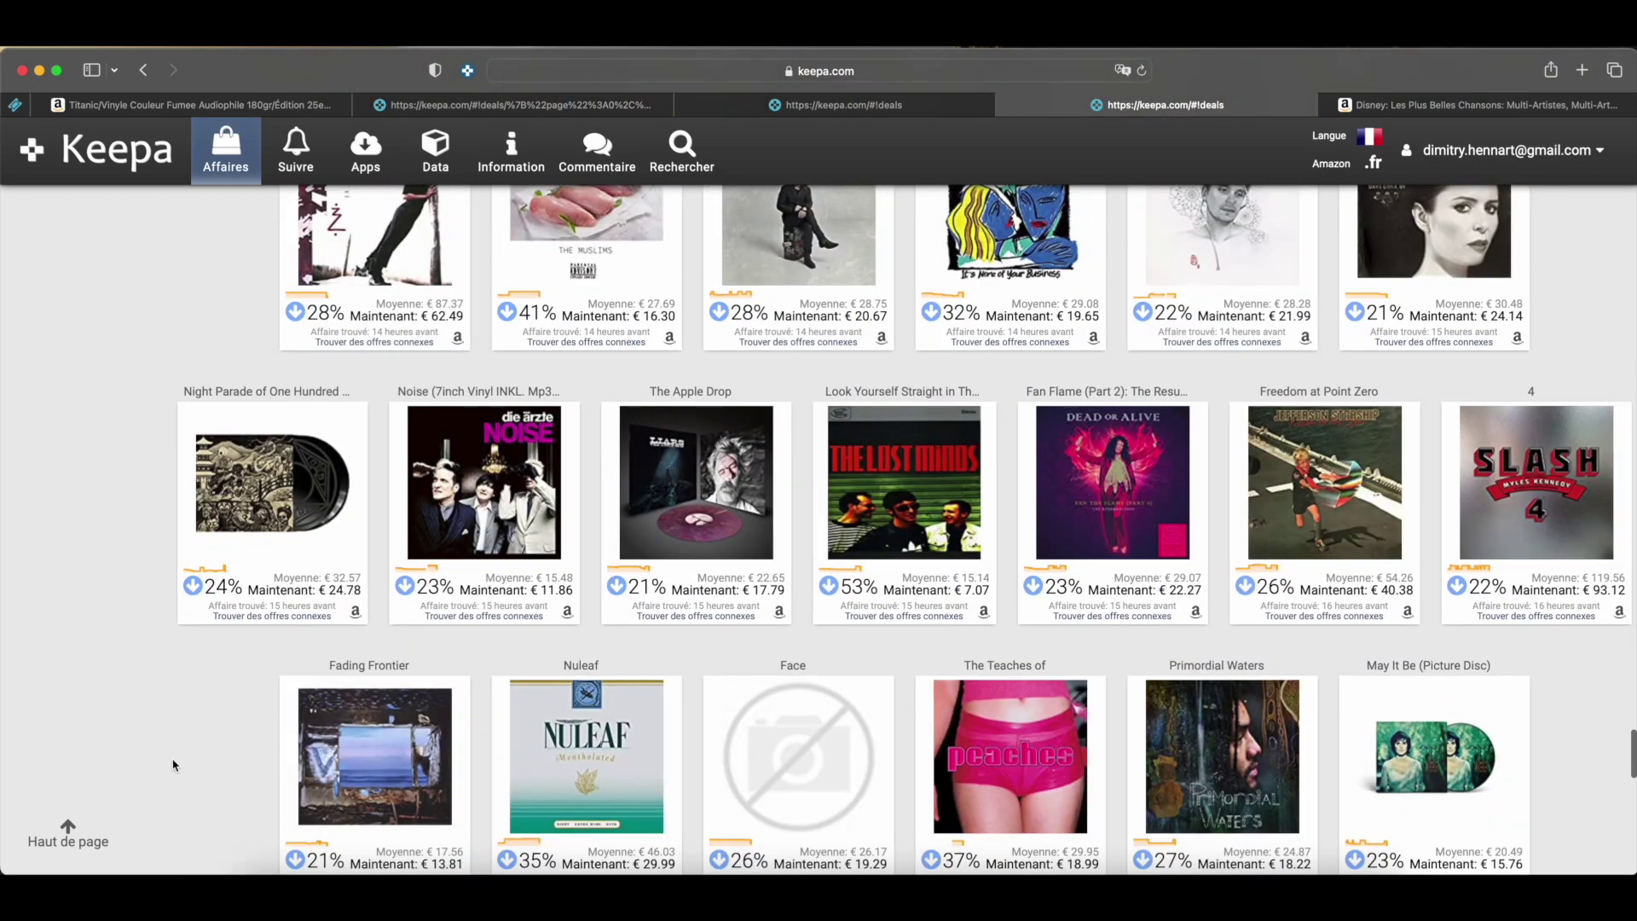
pyautogui.scroll(-10, 172, 765)
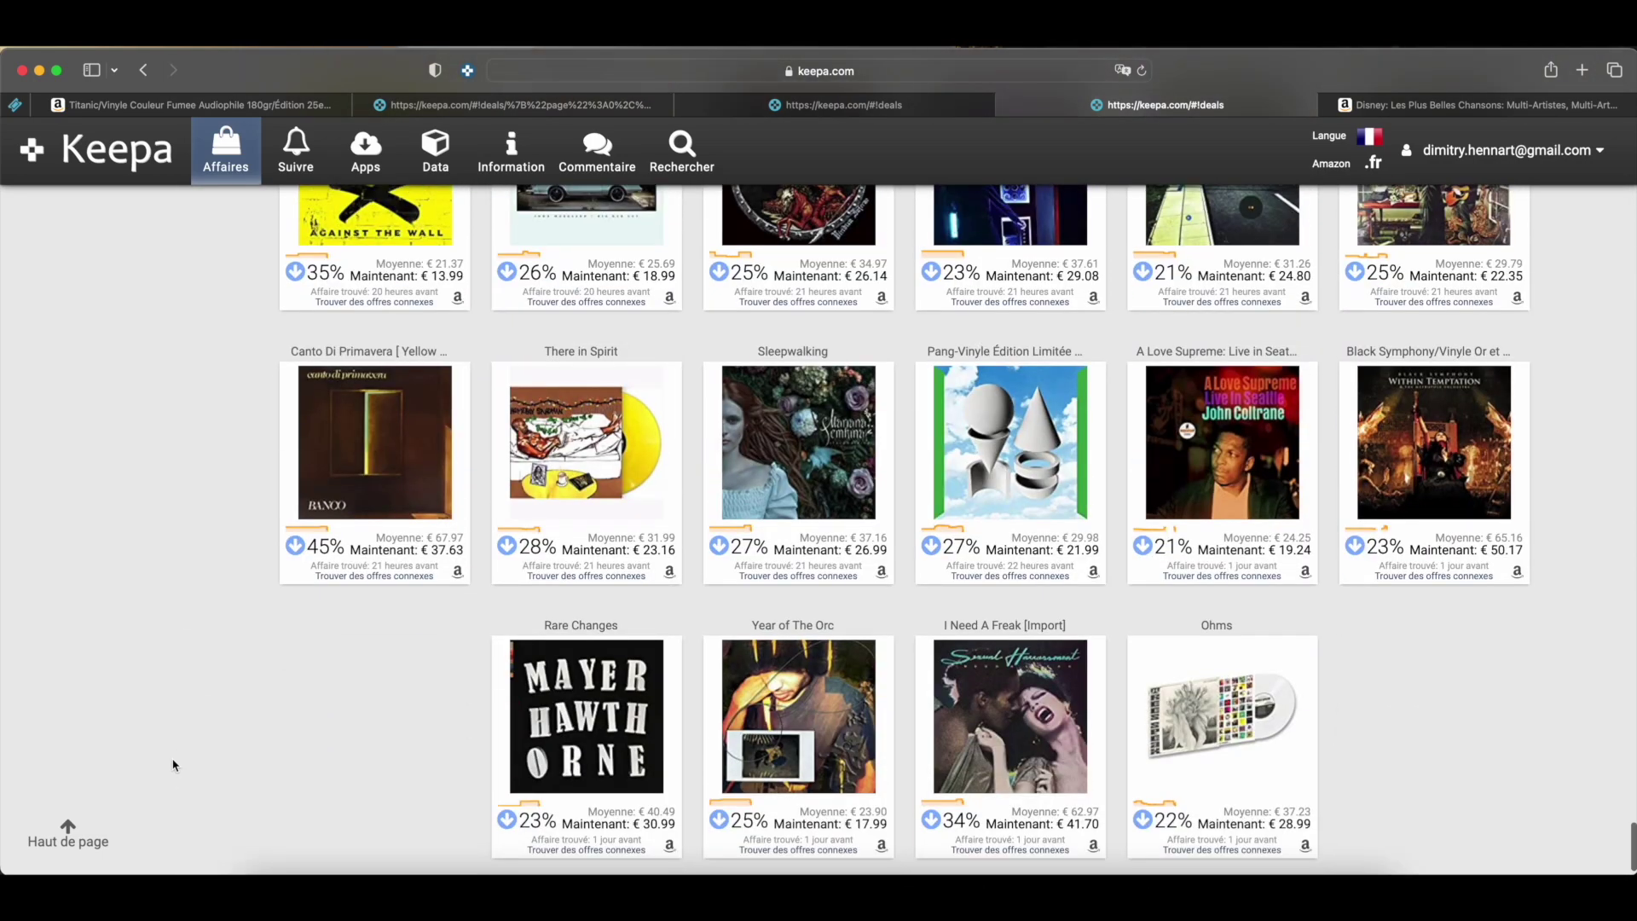
pyautogui.scroll(8, 172, 765)
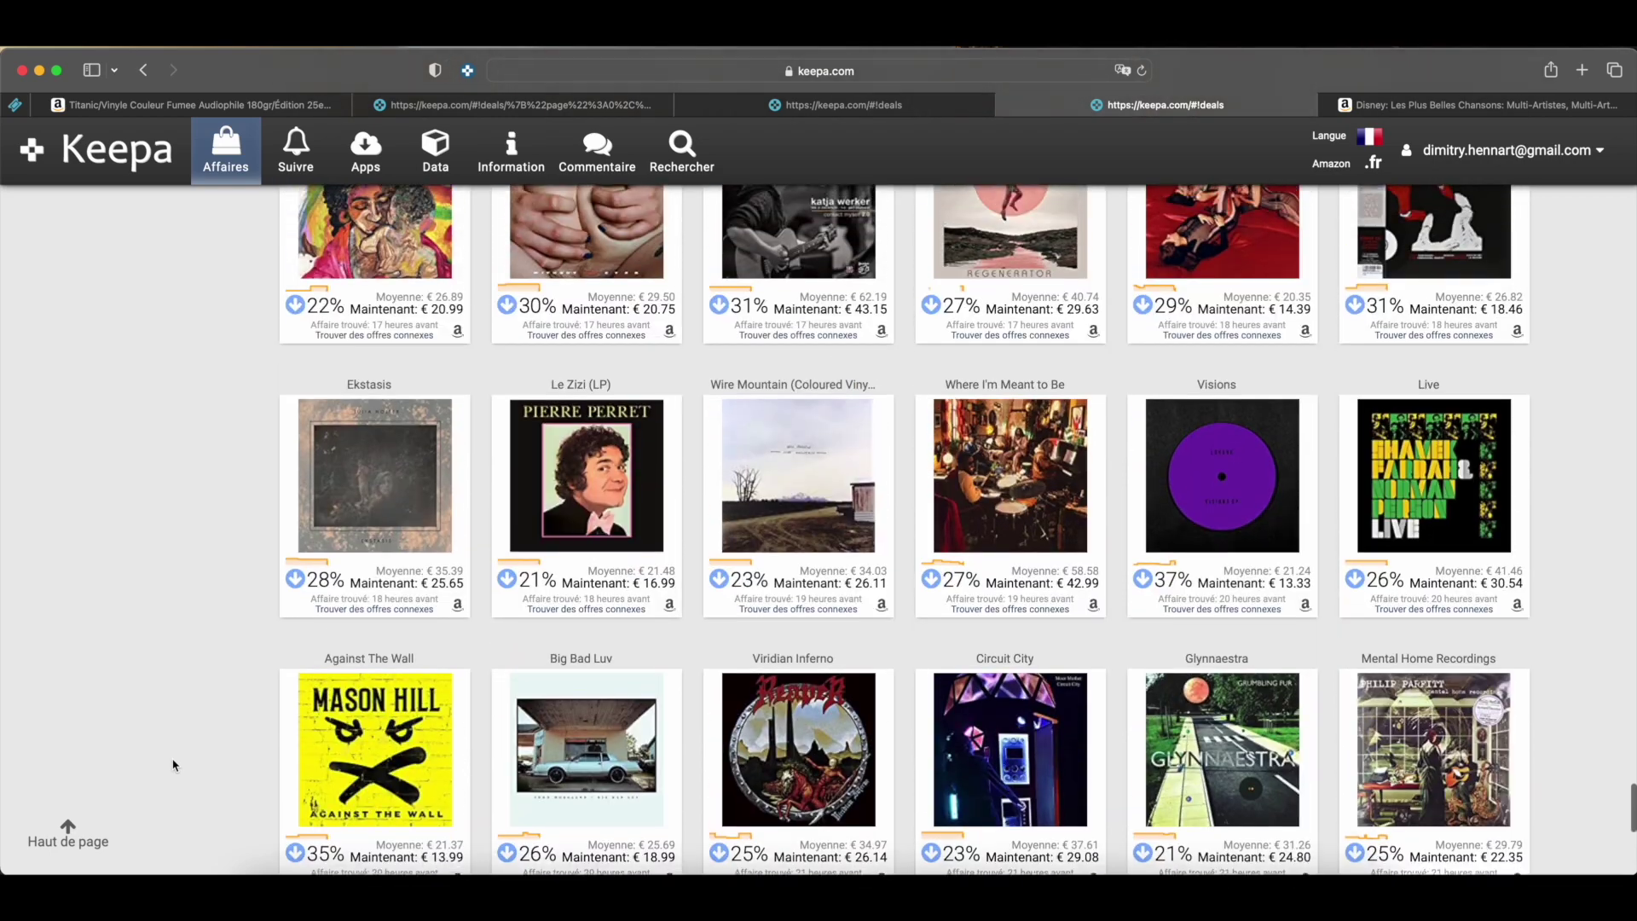
pyautogui.scroll(11, 172, 765)
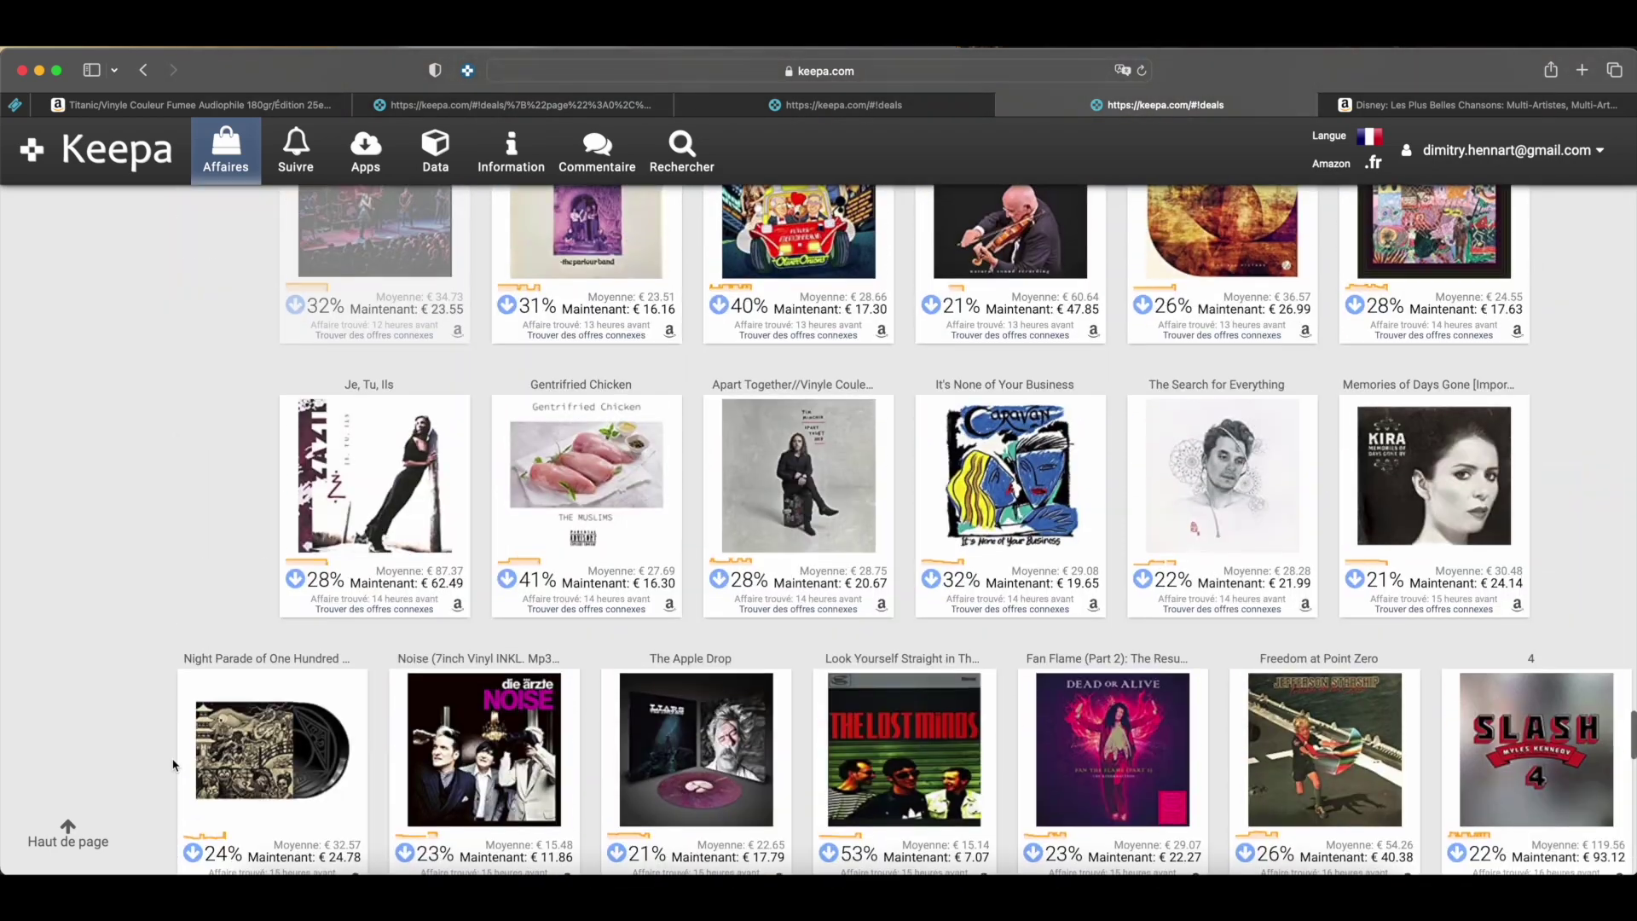
pyautogui.scroll(12, 172, 765)
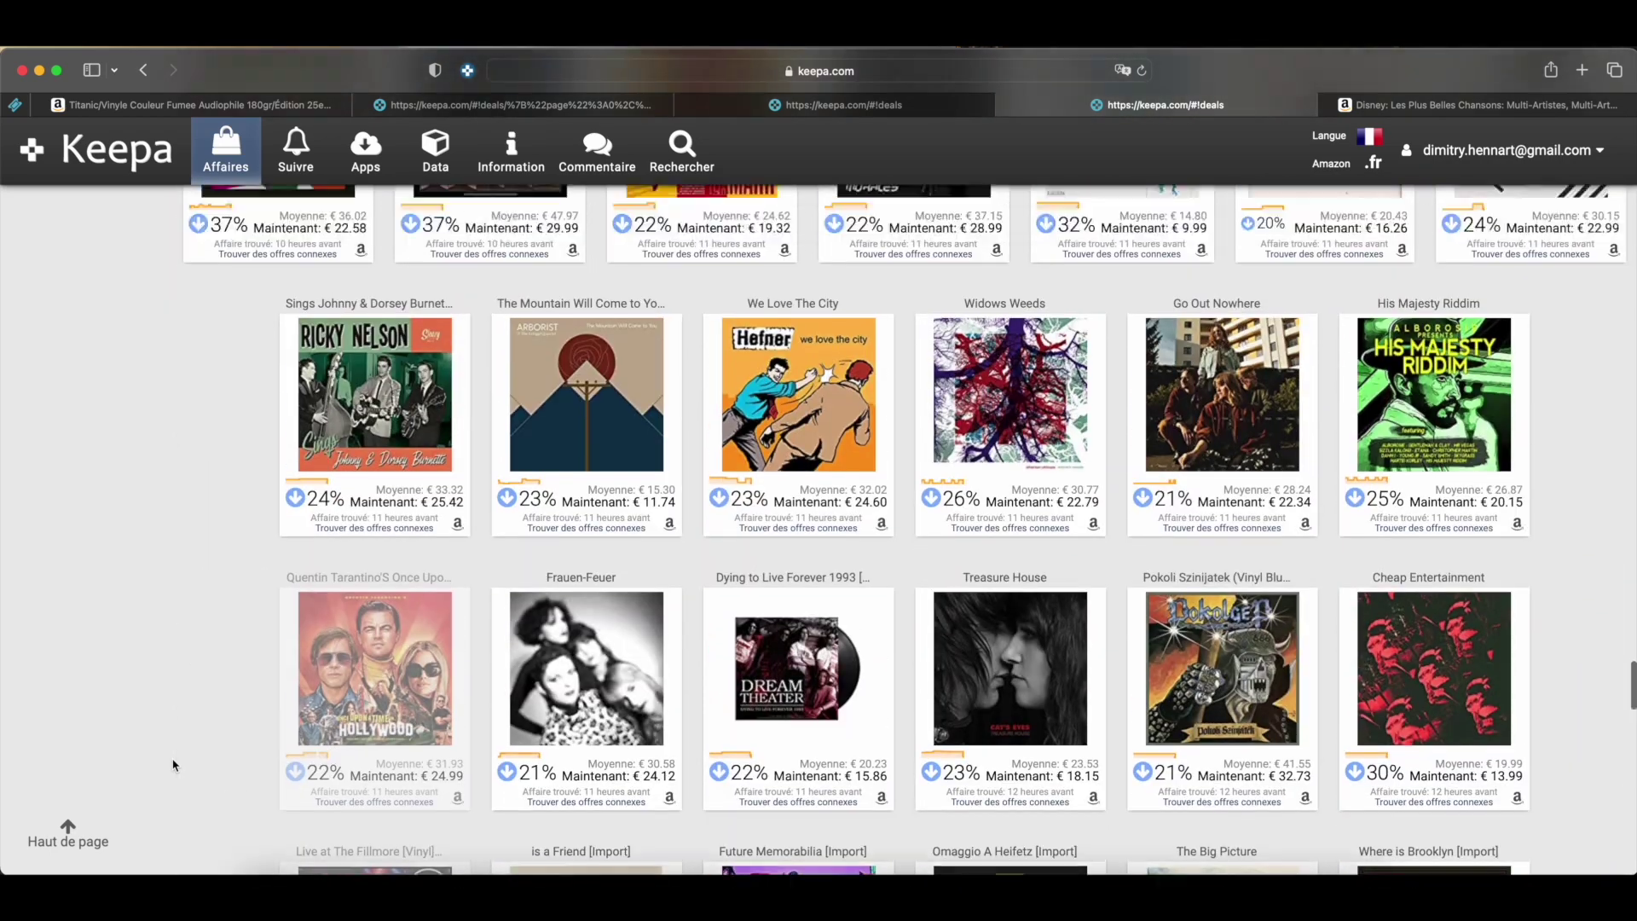
pyautogui.scroll(5, 172, 764)
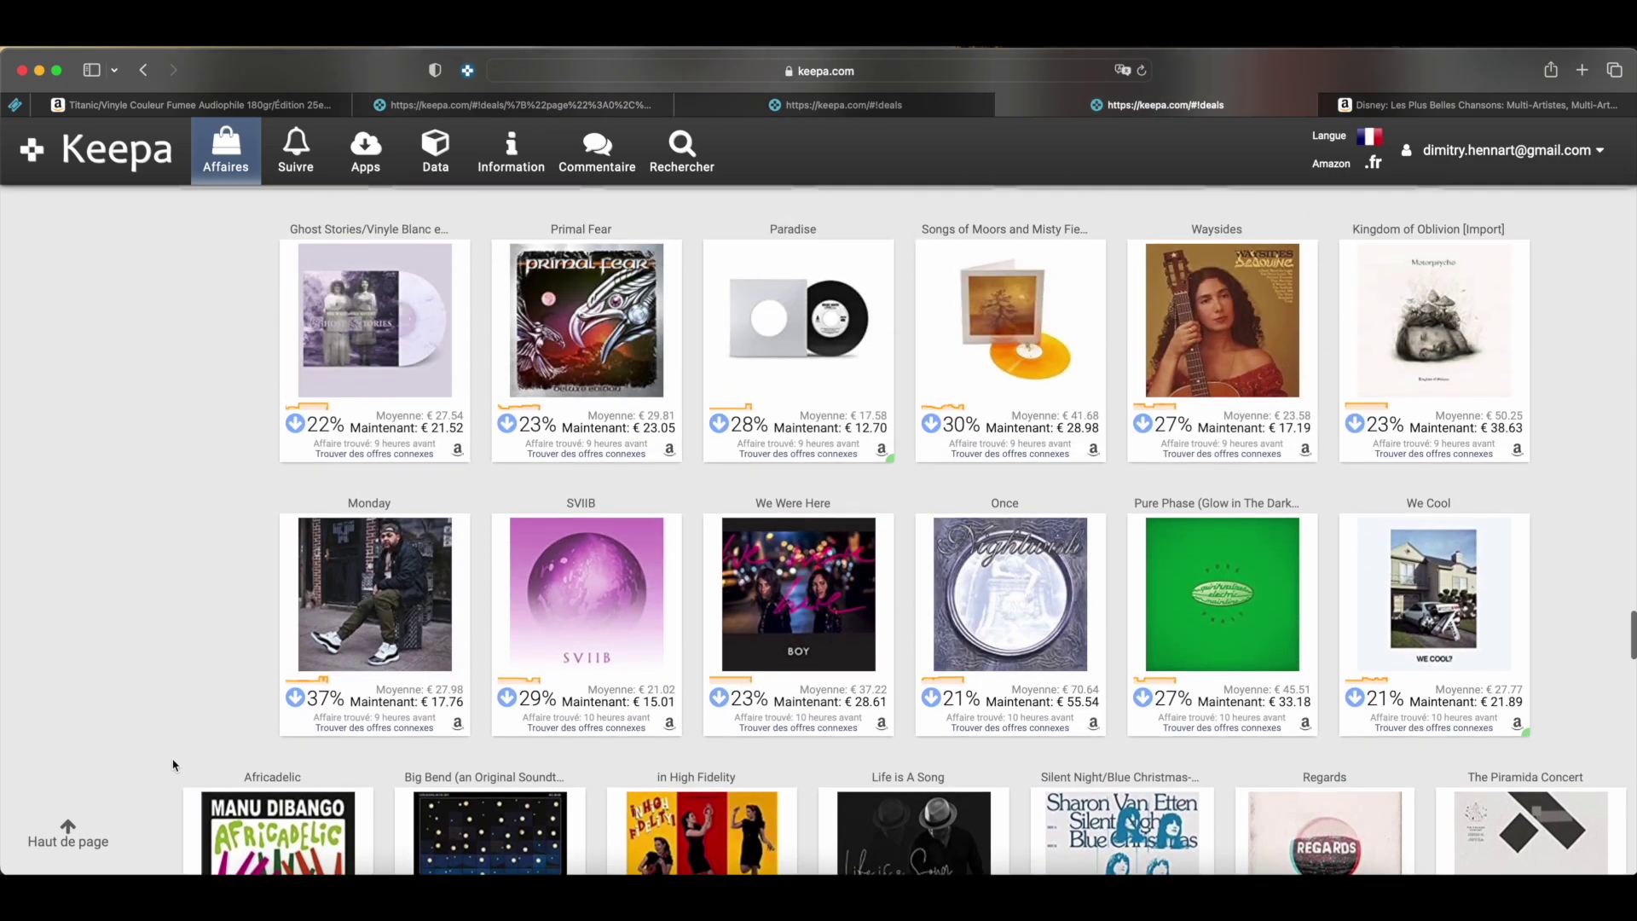
pyautogui.scroll(6, 172, 765)
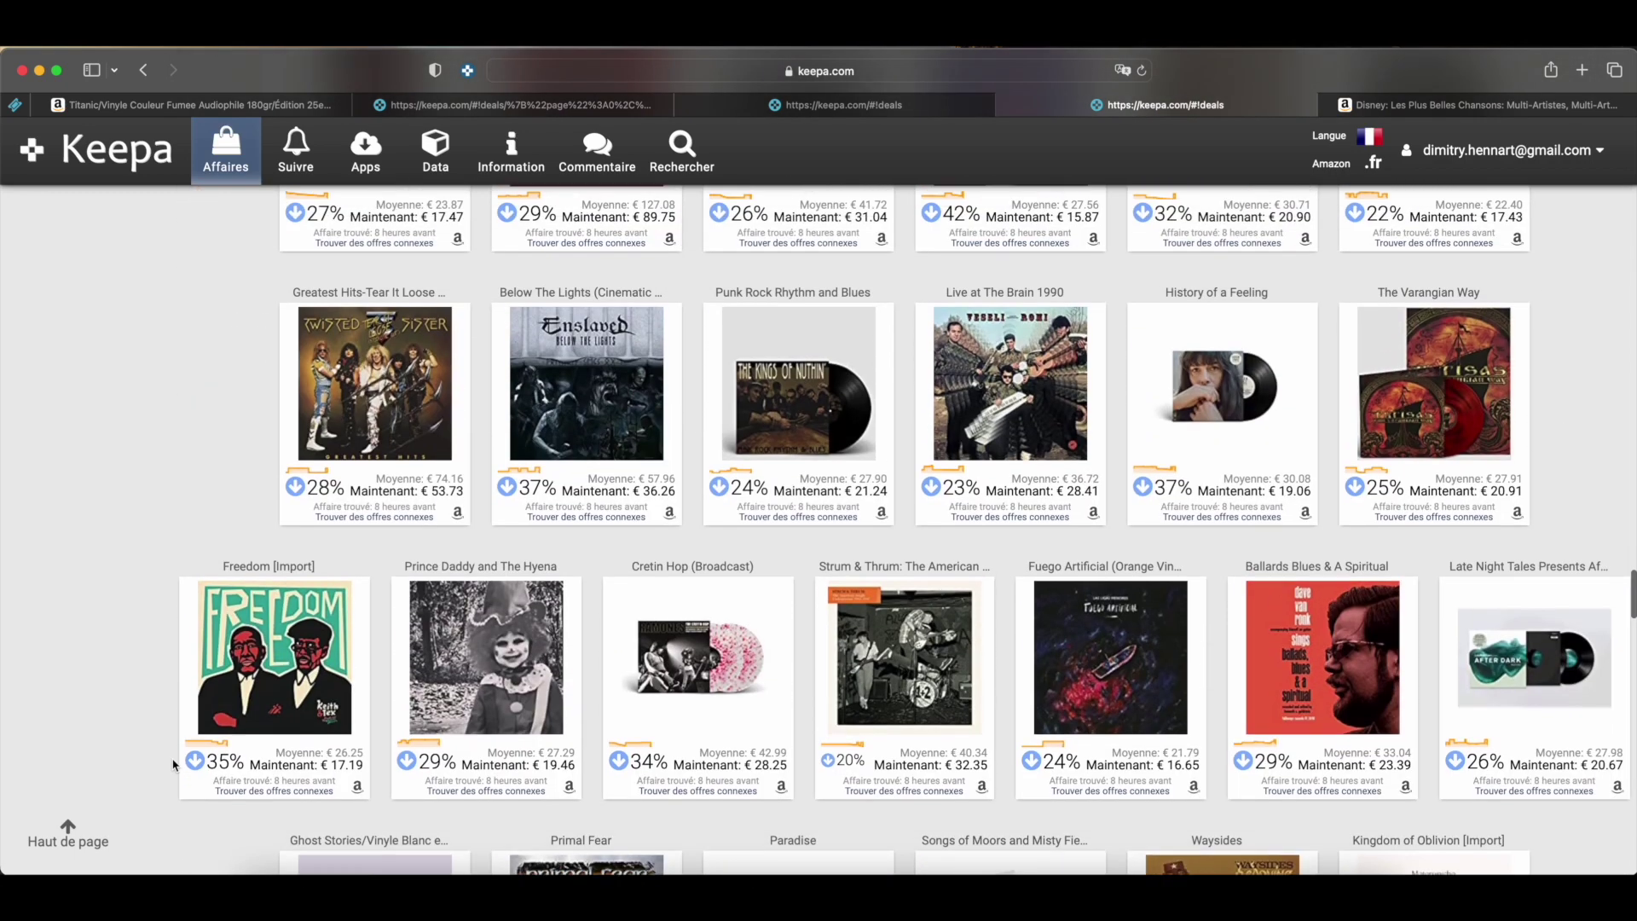
pyautogui.scroll(3, 172, 764)
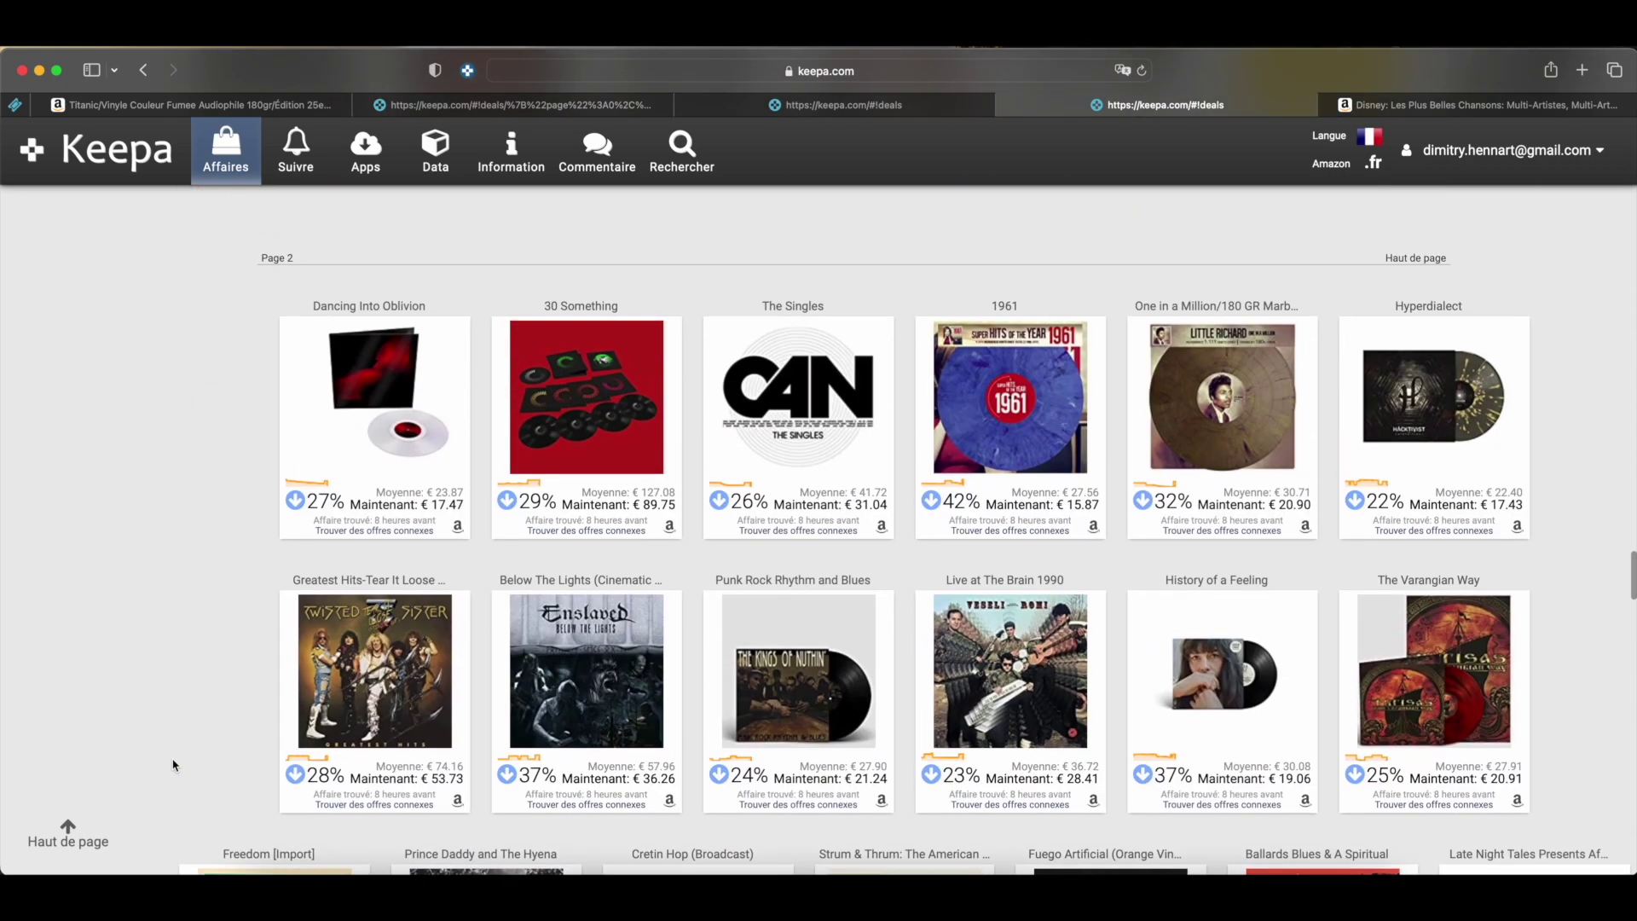
# Look back through the first page of vinyl deals up to the filters and subcategory choices
pyautogui.scroll(8, 172, 765)
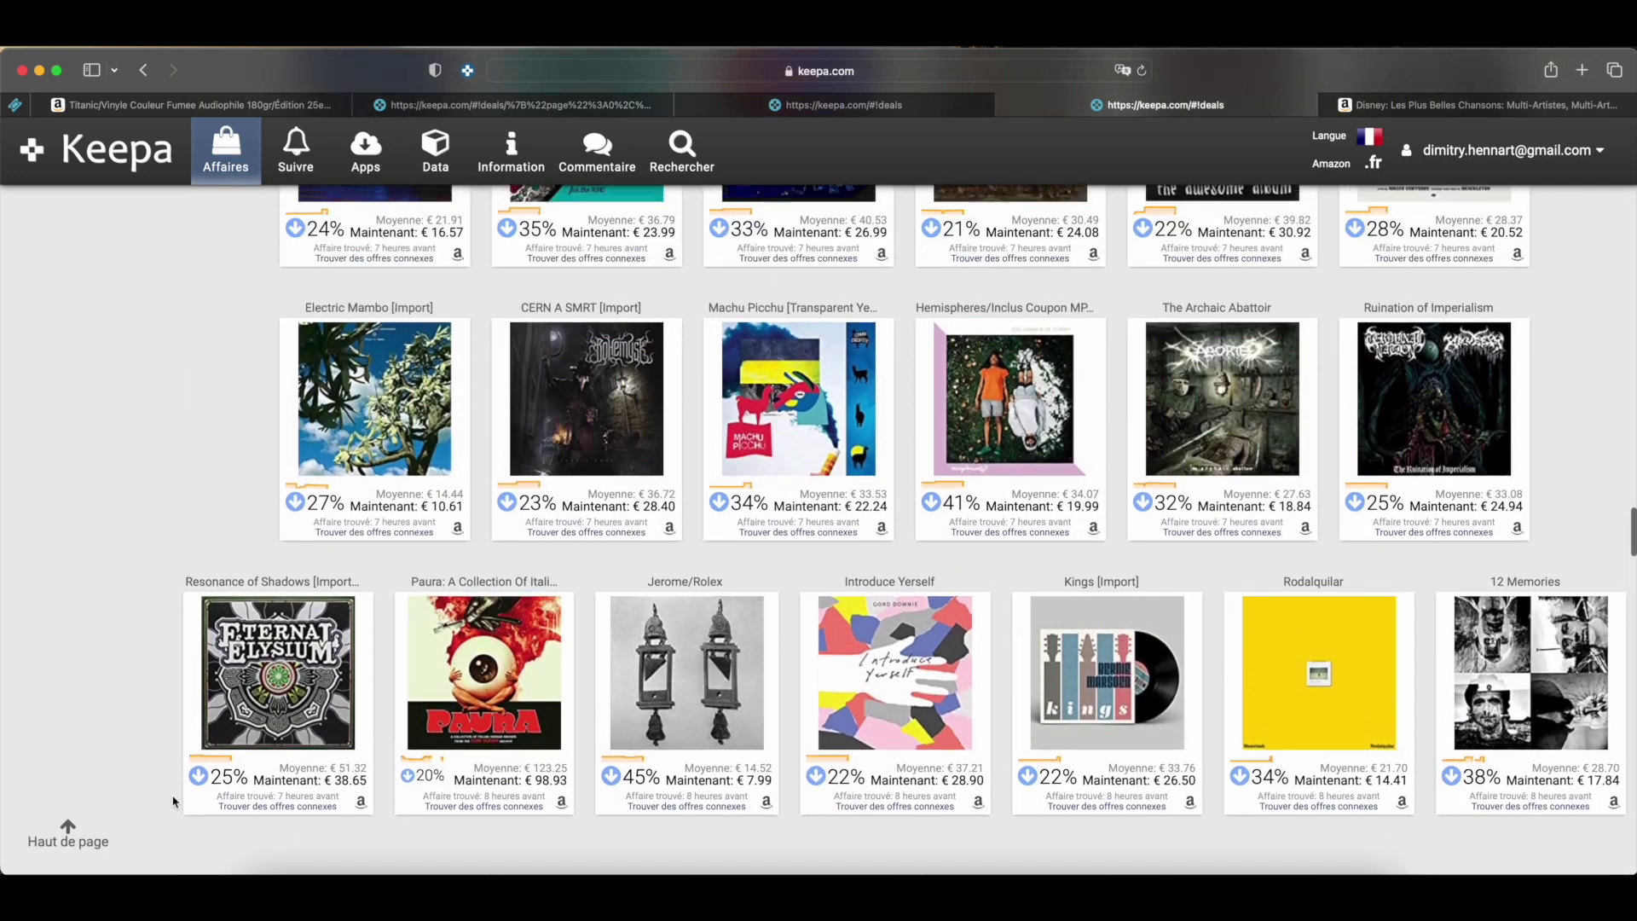
pyautogui.scroll(6, 172, 801)
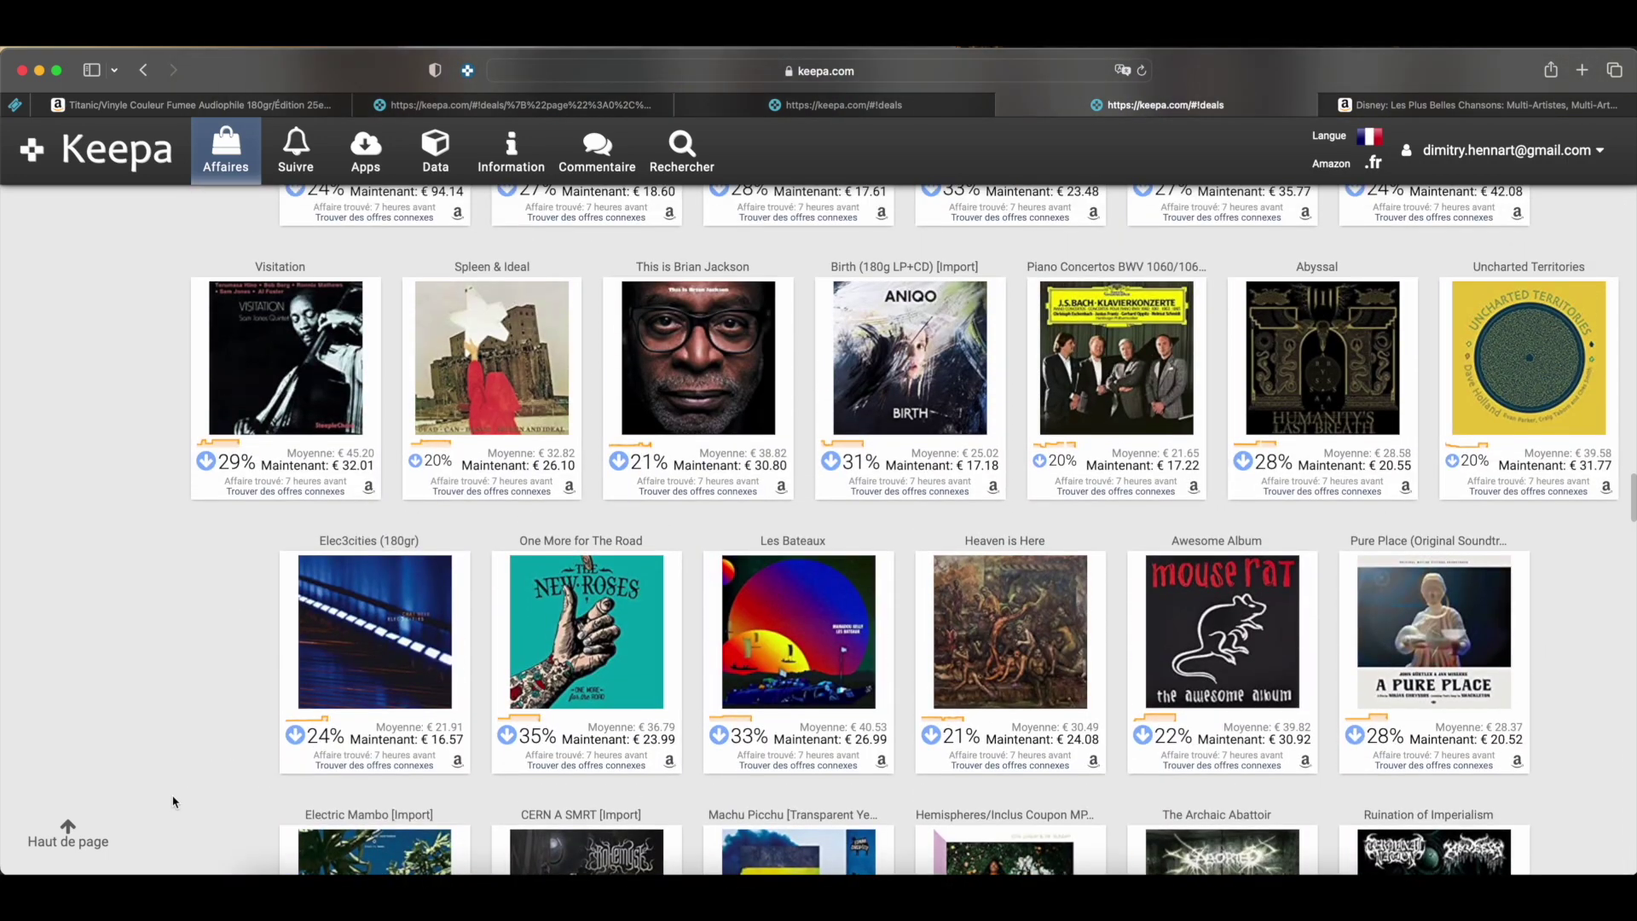
pyautogui.scroll(3, 173, 801)
pyautogui.scroll(9, 172, 802)
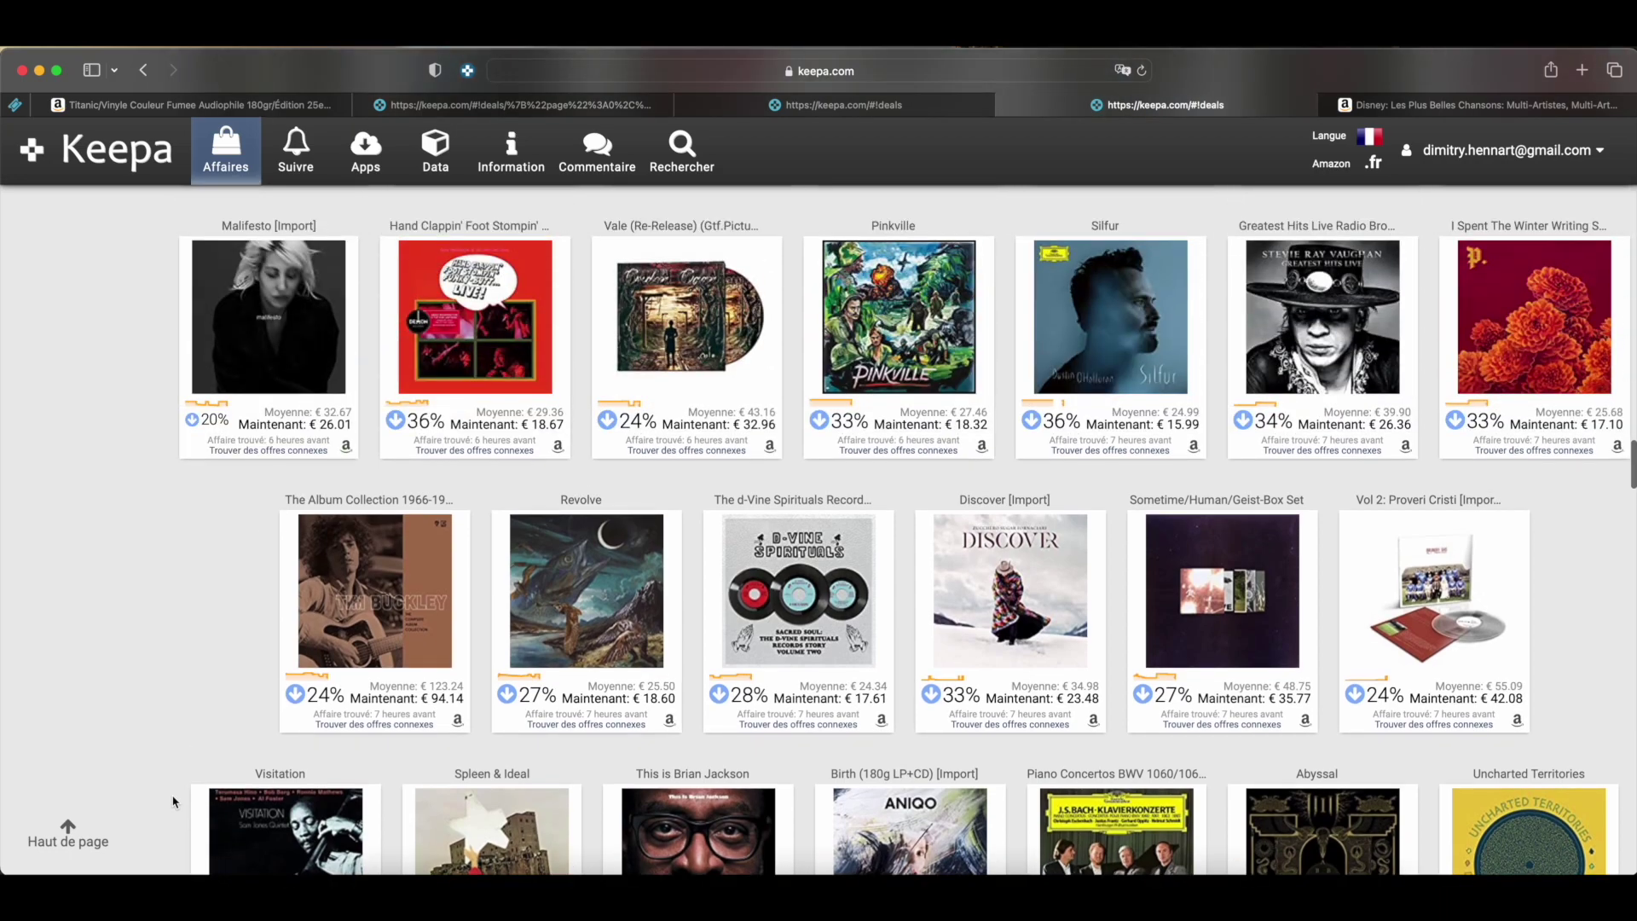
pyautogui.scroll(4, 172, 801)
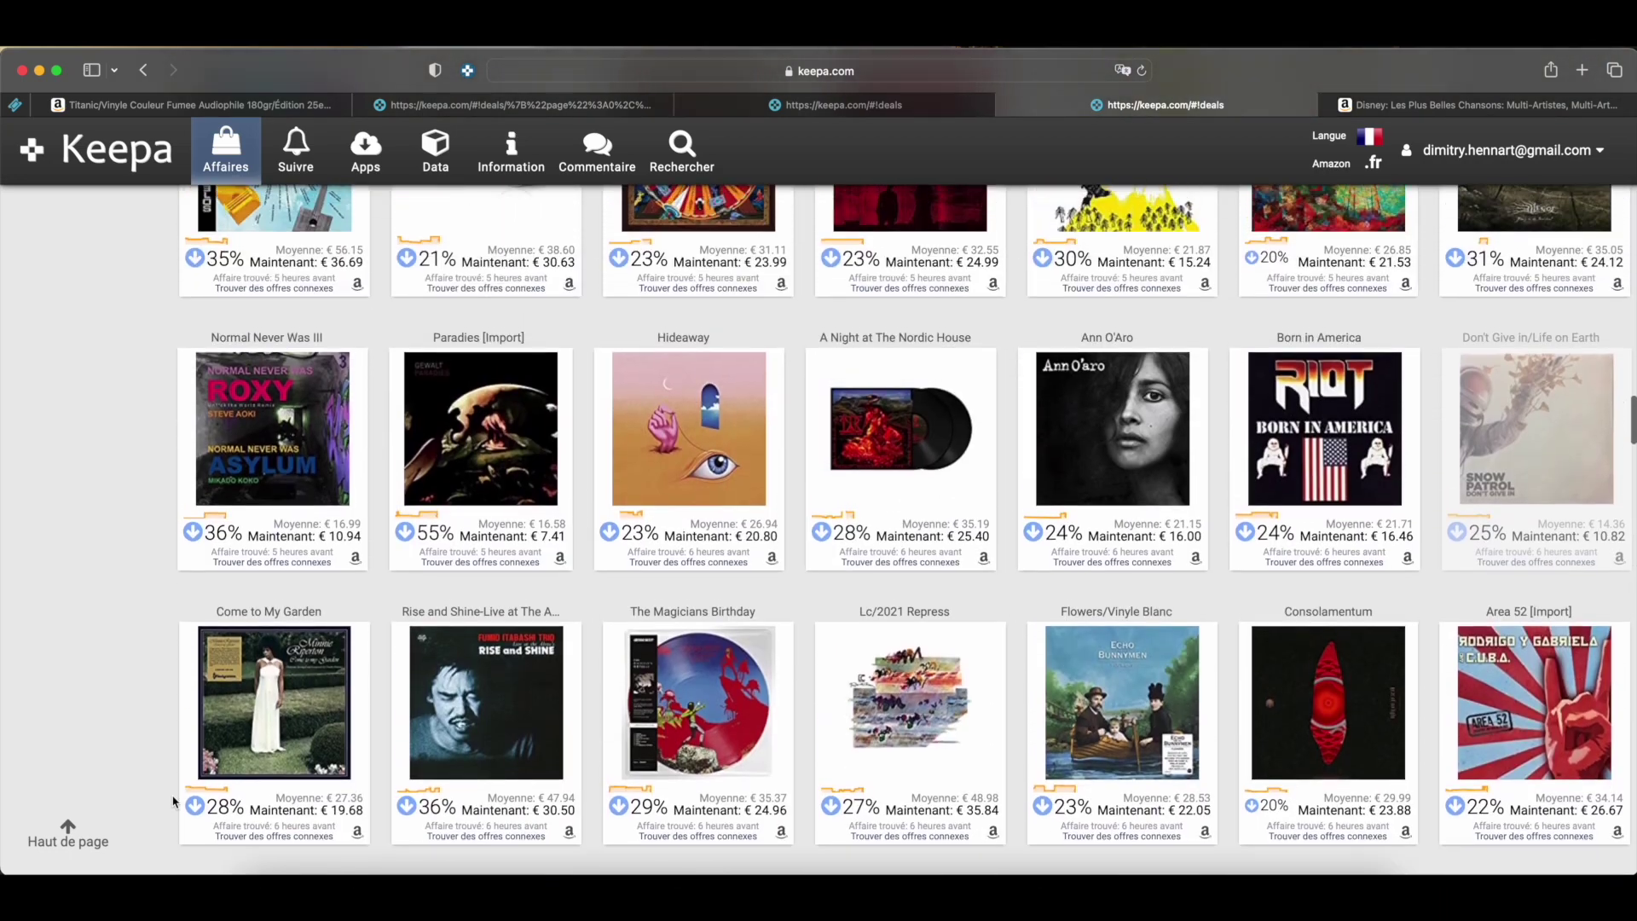
pyautogui.scroll(9, 173, 802)
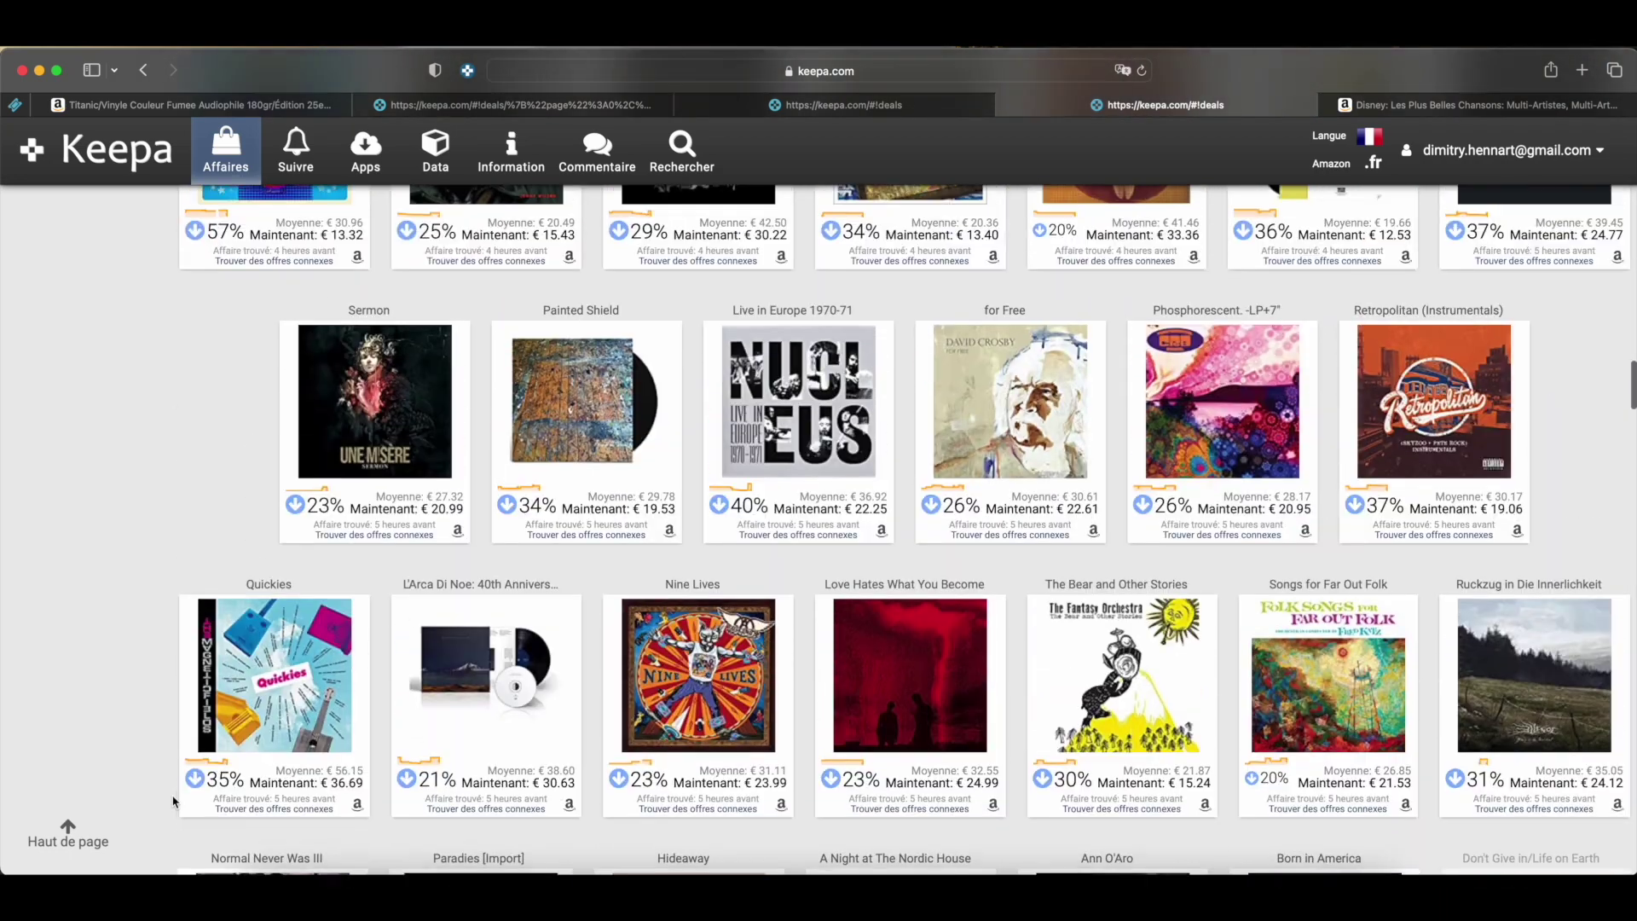
pyautogui.scroll(3, 173, 801)
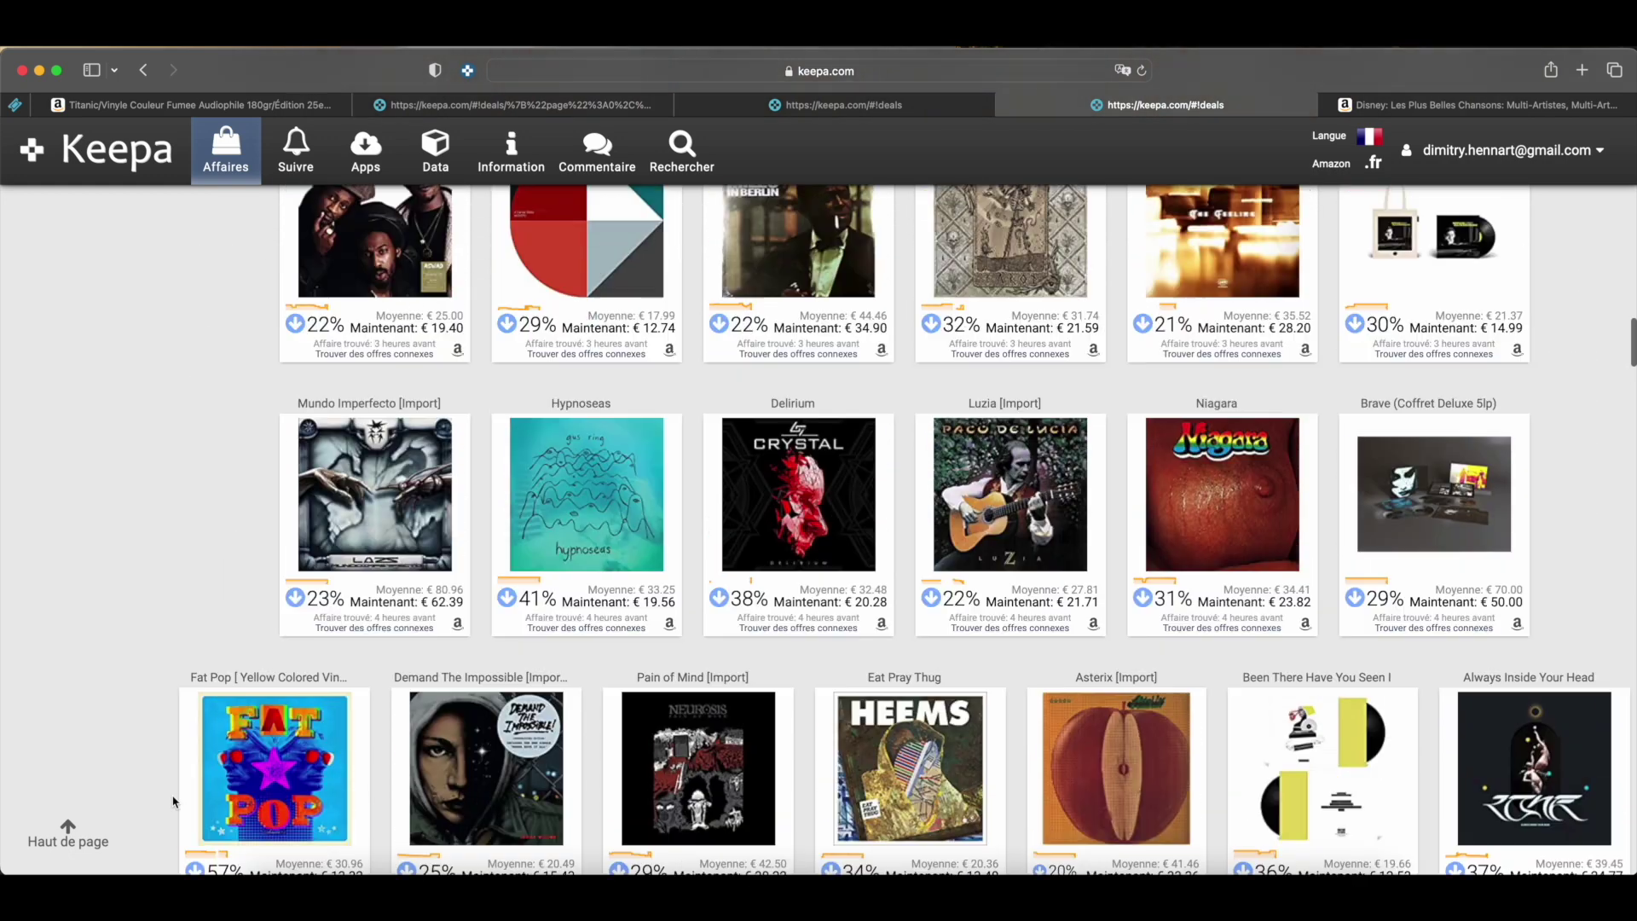
pyautogui.scroll(7, 173, 801)
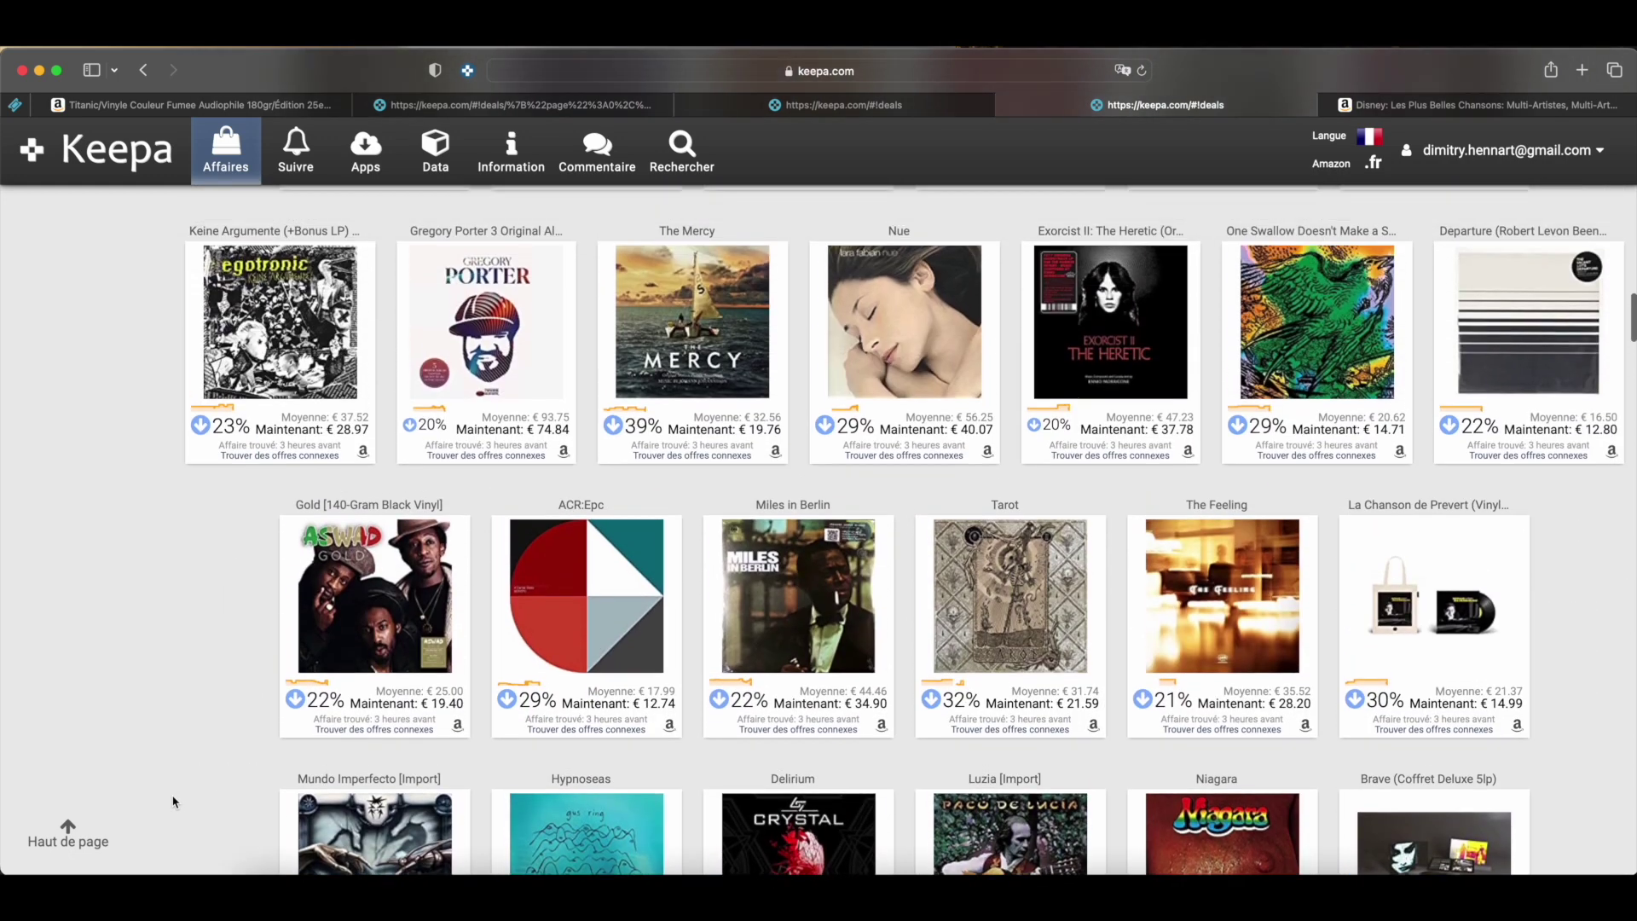
pyautogui.scroll(4, 173, 801)
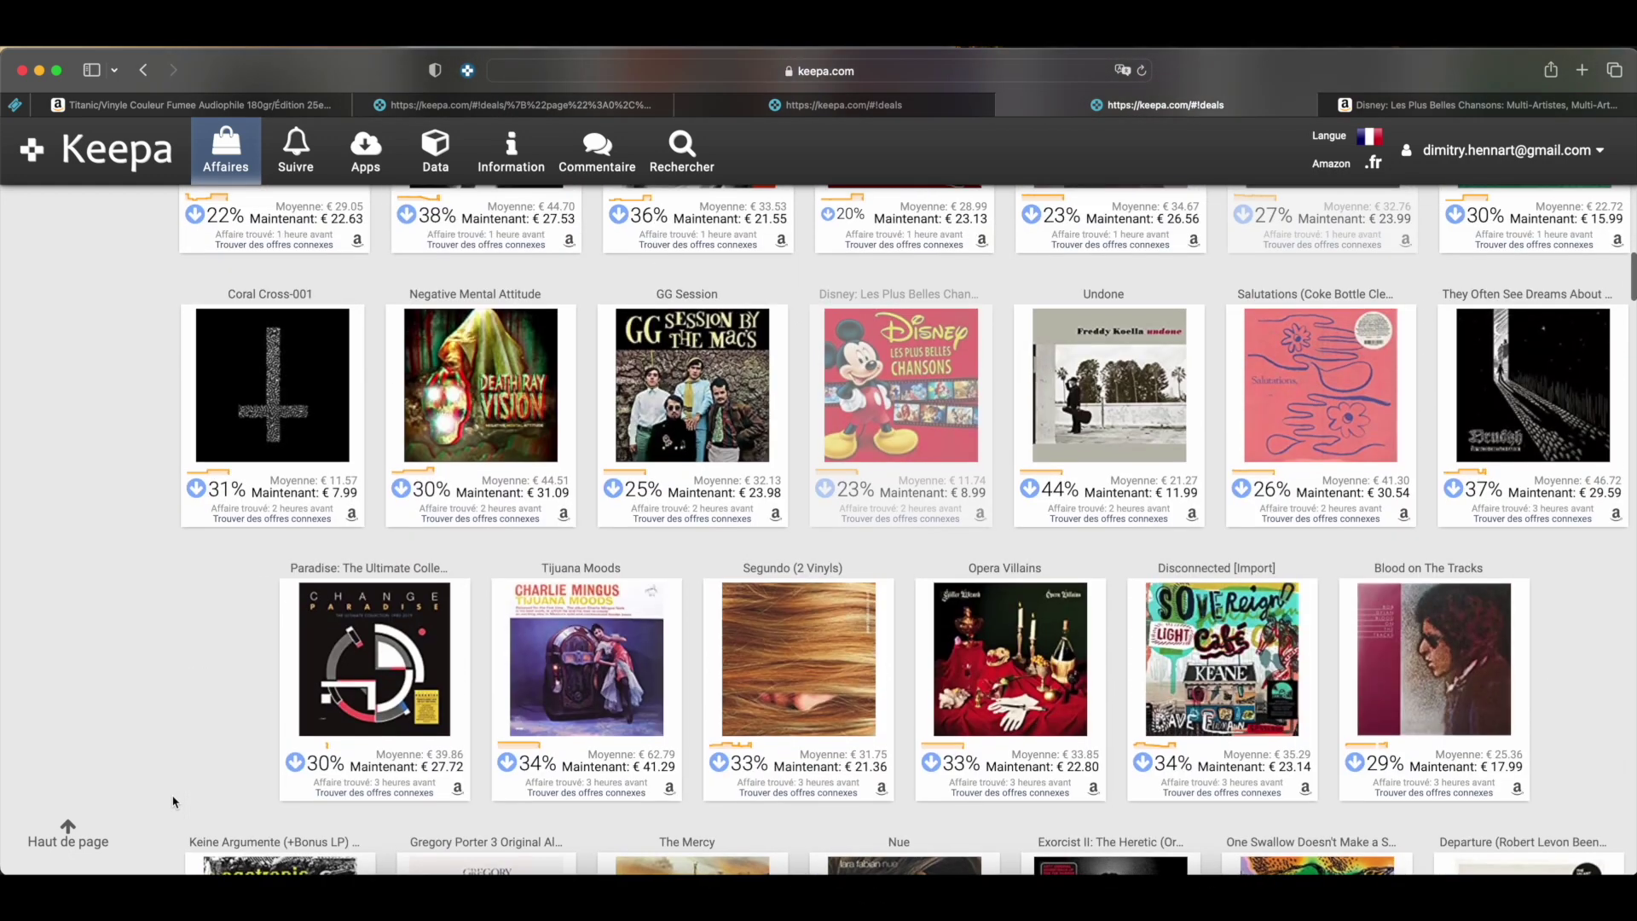
pyautogui.scroll(9, 173, 801)
pyautogui.scroll(4, 173, 801)
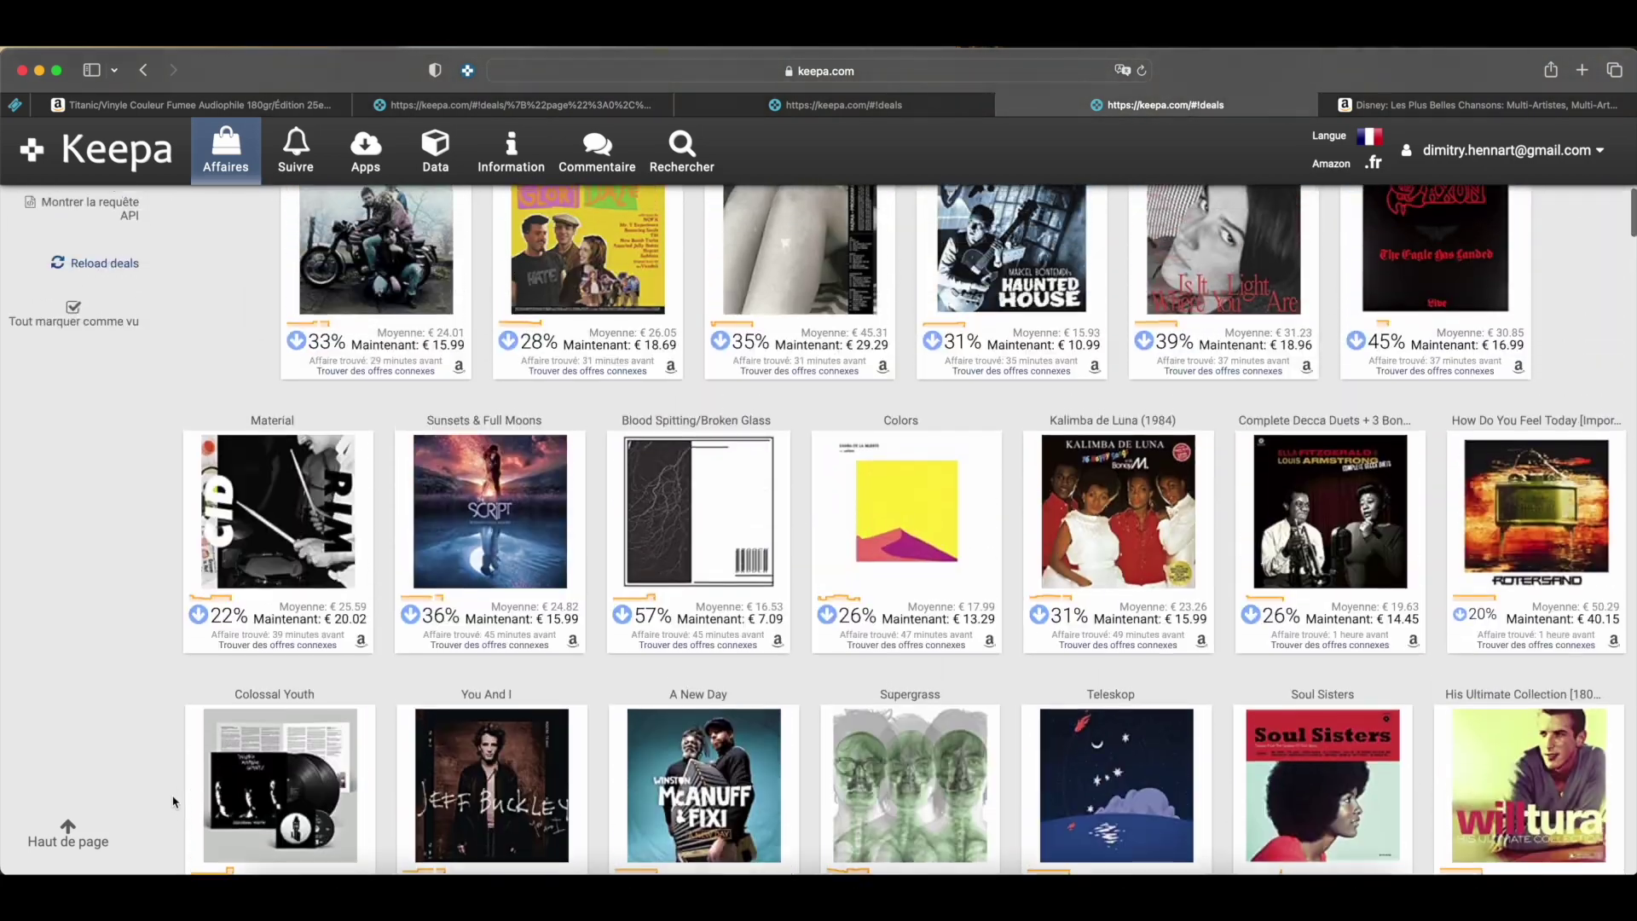
pyautogui.scroll(8, 173, 801)
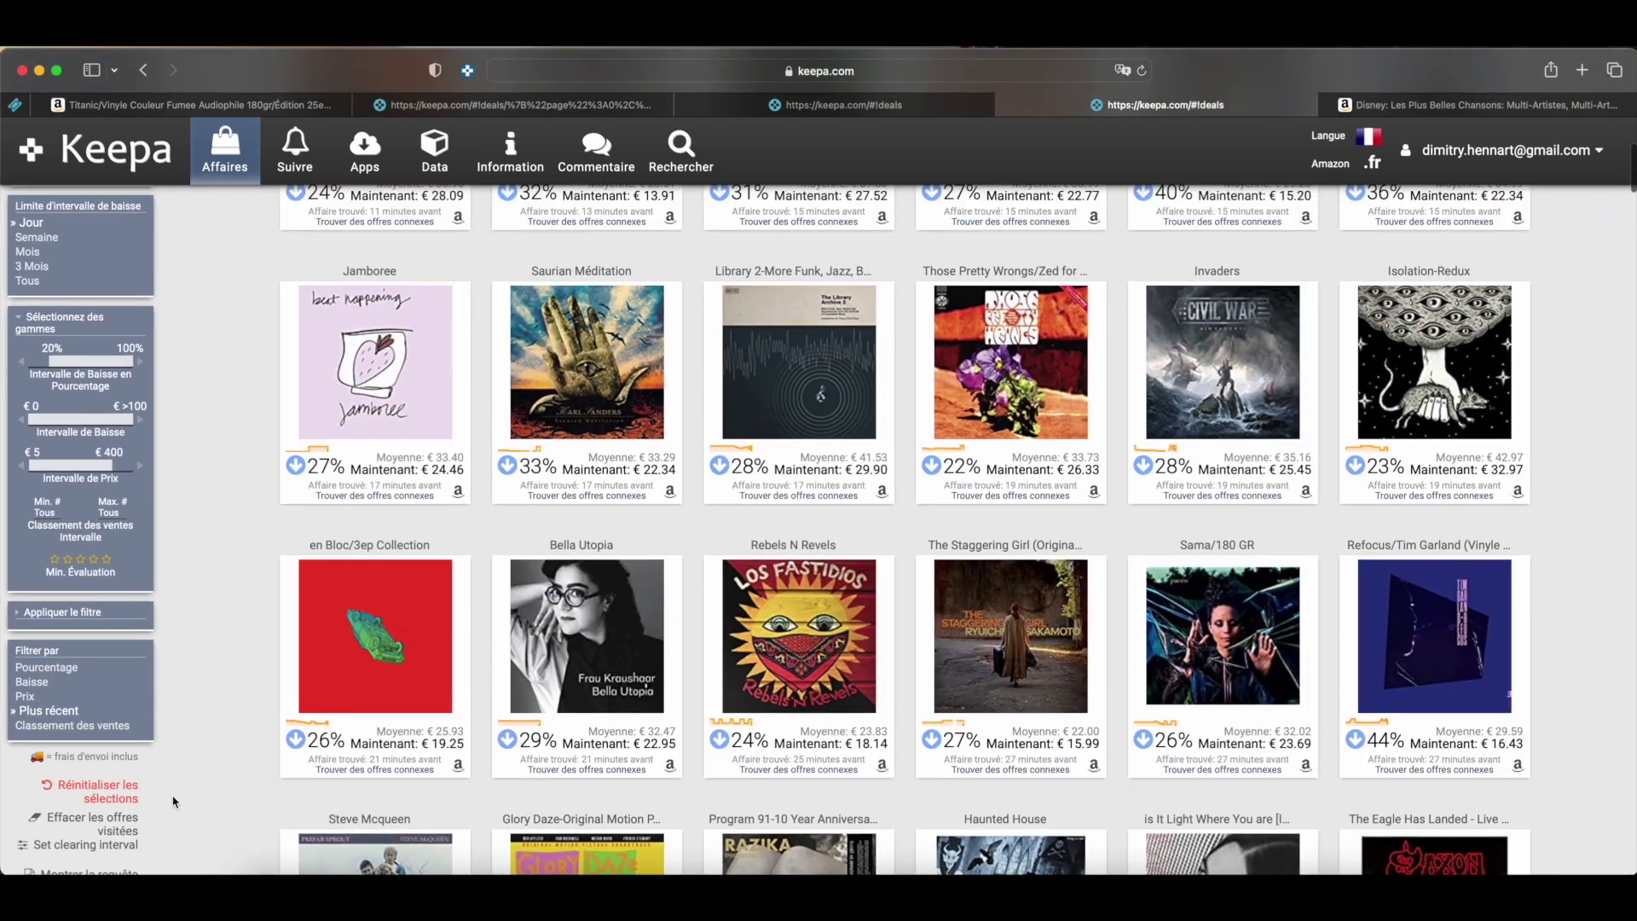
pyautogui.scroll(5, 173, 802)
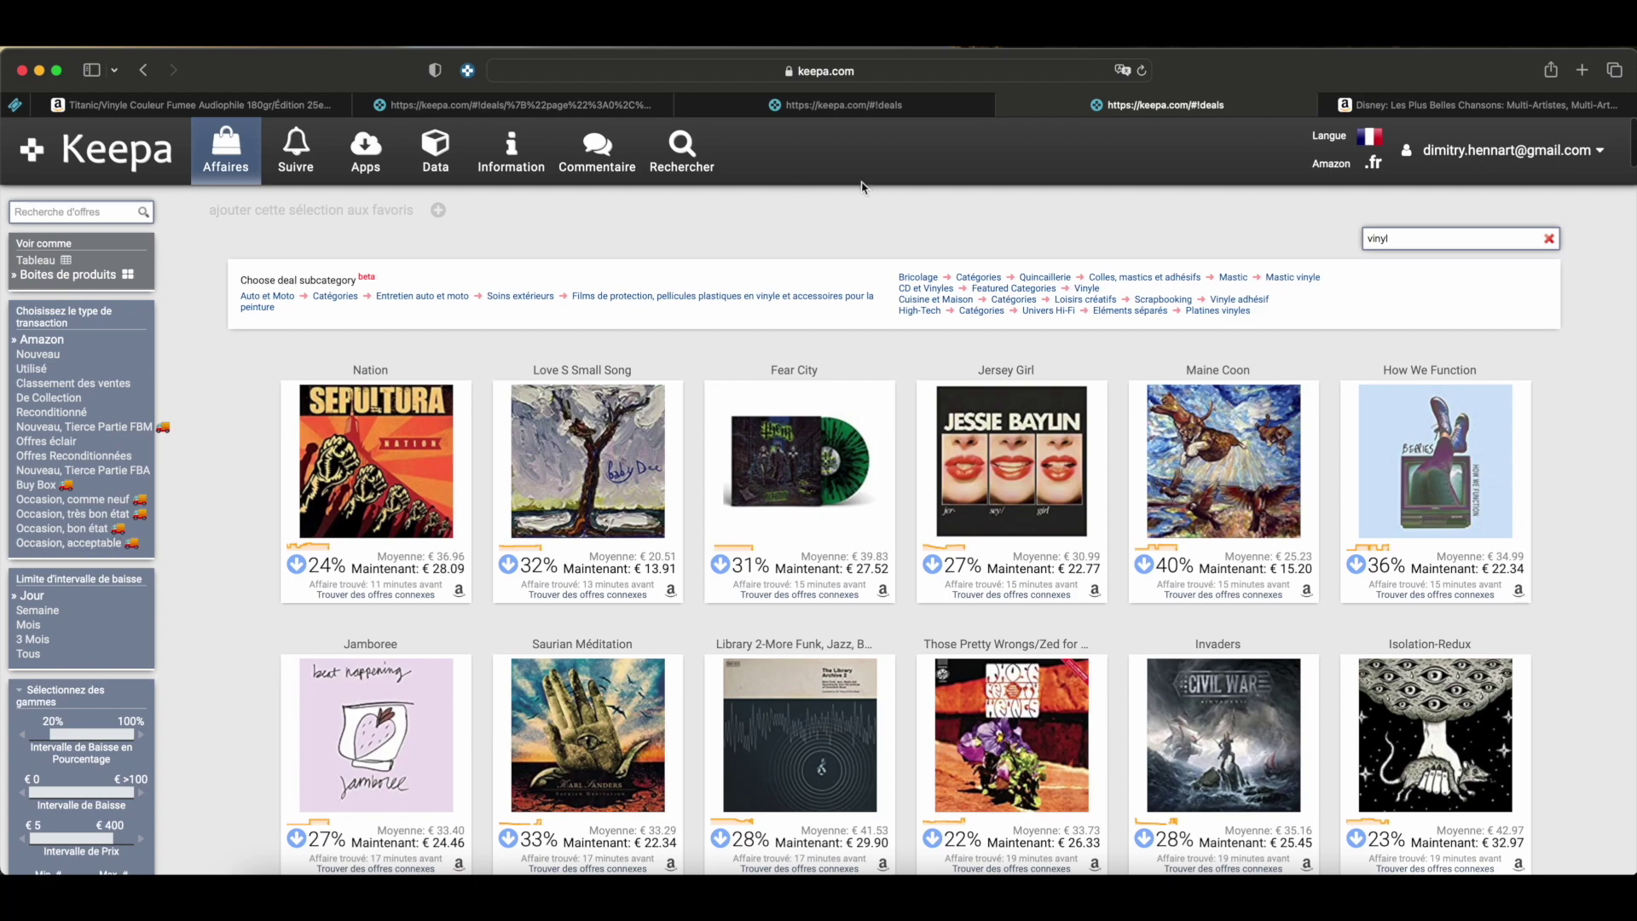
# Choose the Vinyle subcategory under CD et Vinyles > Featured Categories and browse its first page of deals
pyautogui.click(1079, 292)
pyautogui.scroll(-6, 944, 606)
pyautogui.scroll(-7, 945, 605)
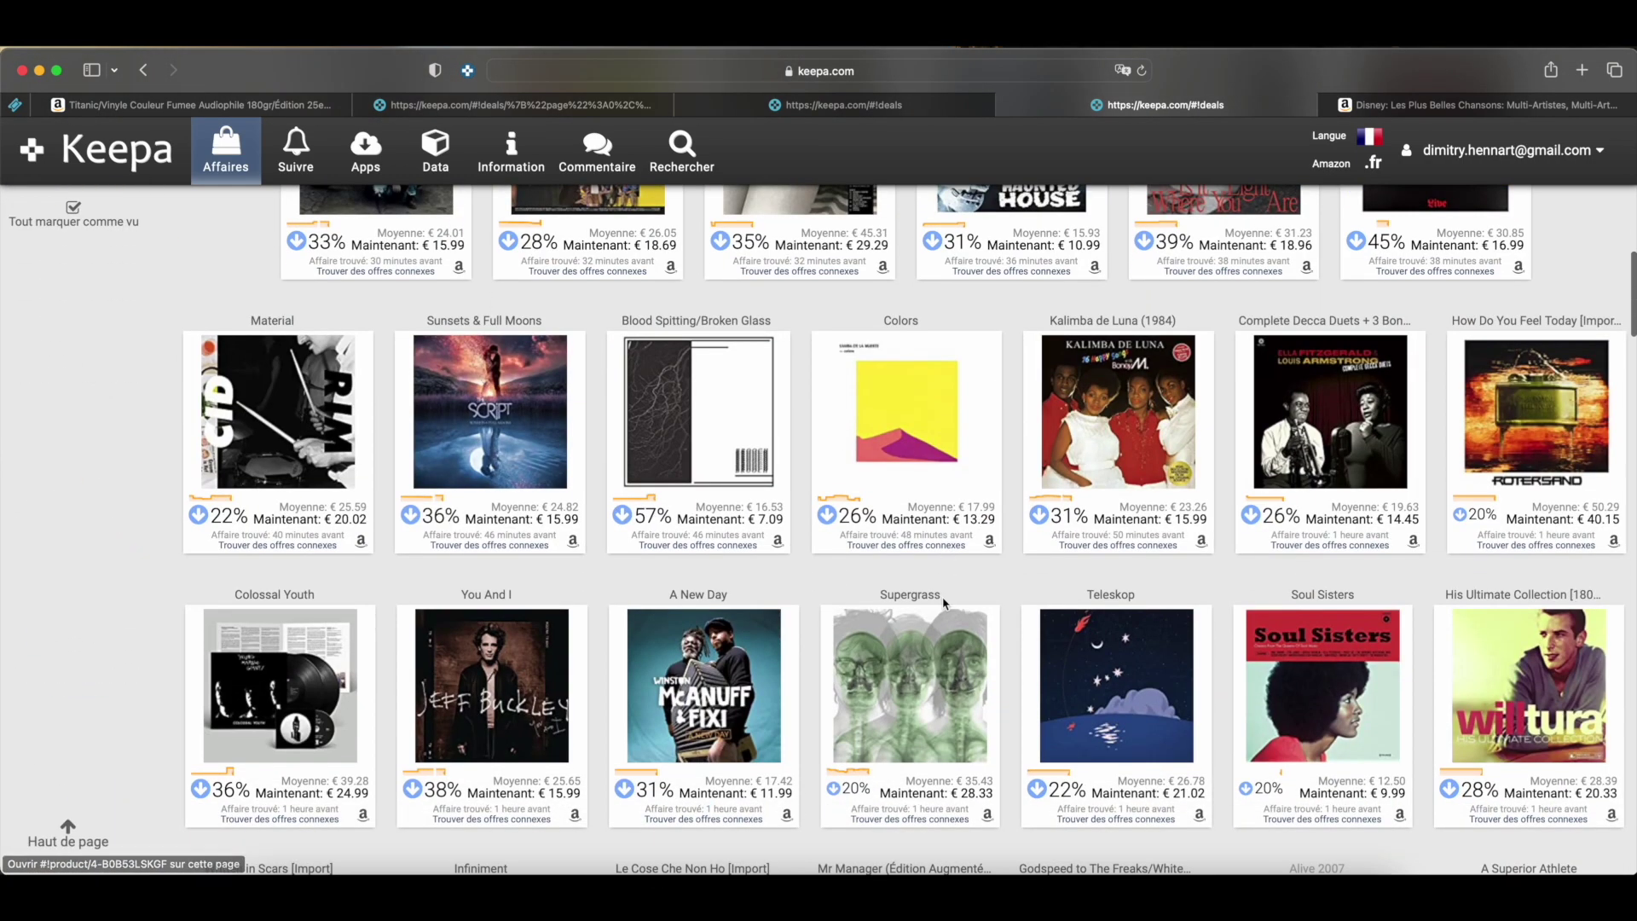
pyautogui.scroll(-4, 945, 606)
pyautogui.scroll(-7, 944, 604)
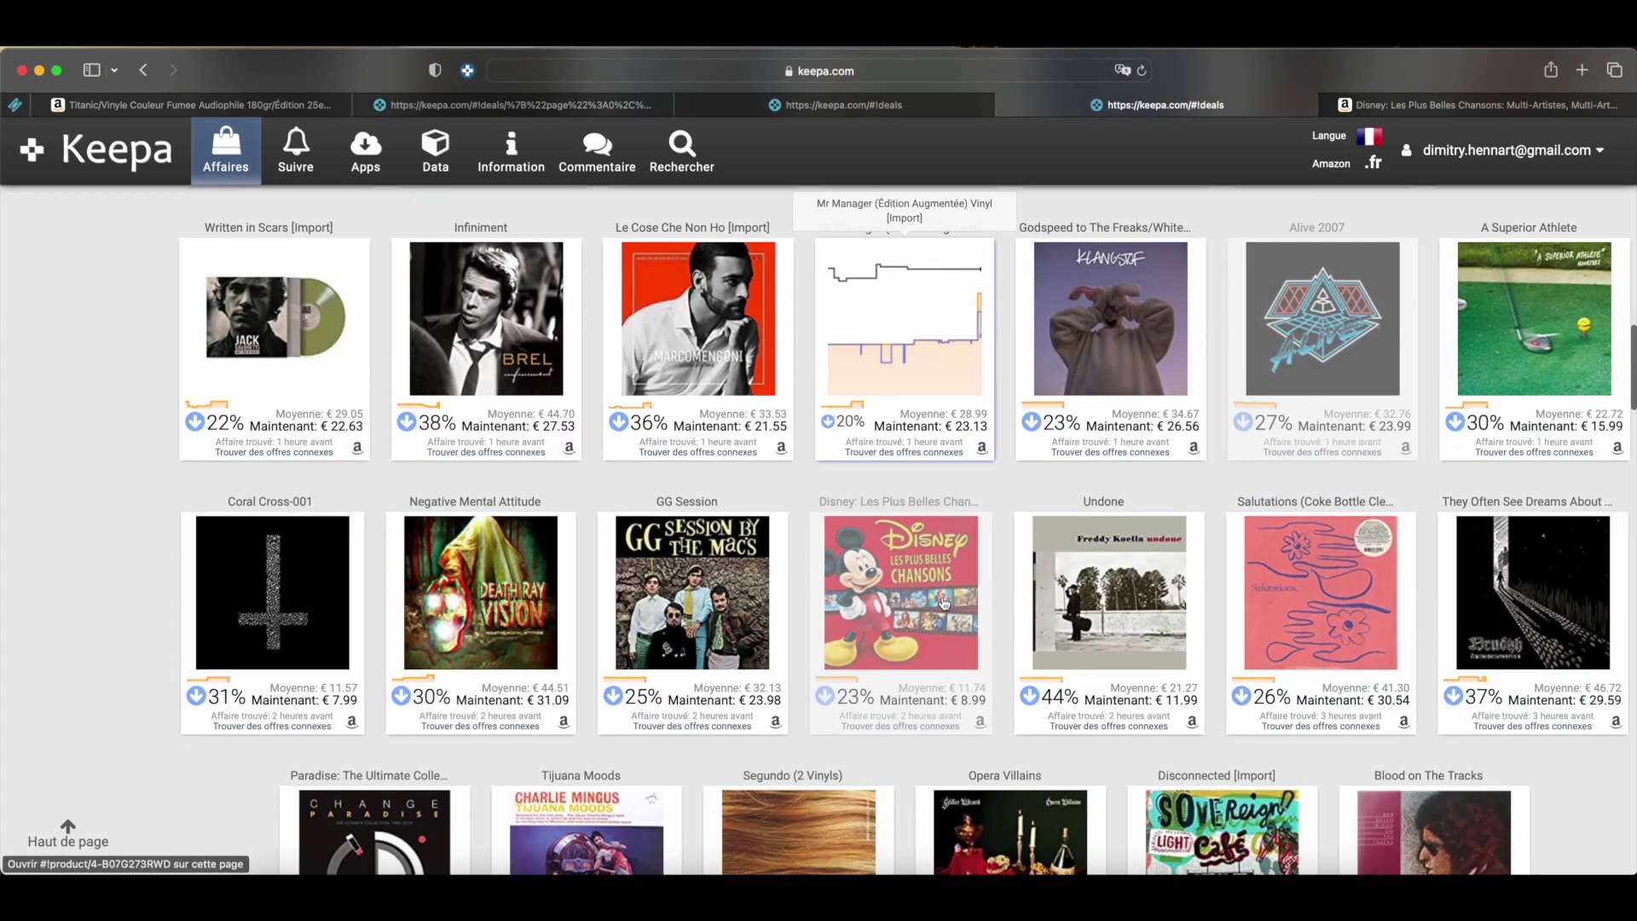
pyautogui.scroll(-7, 943, 604)
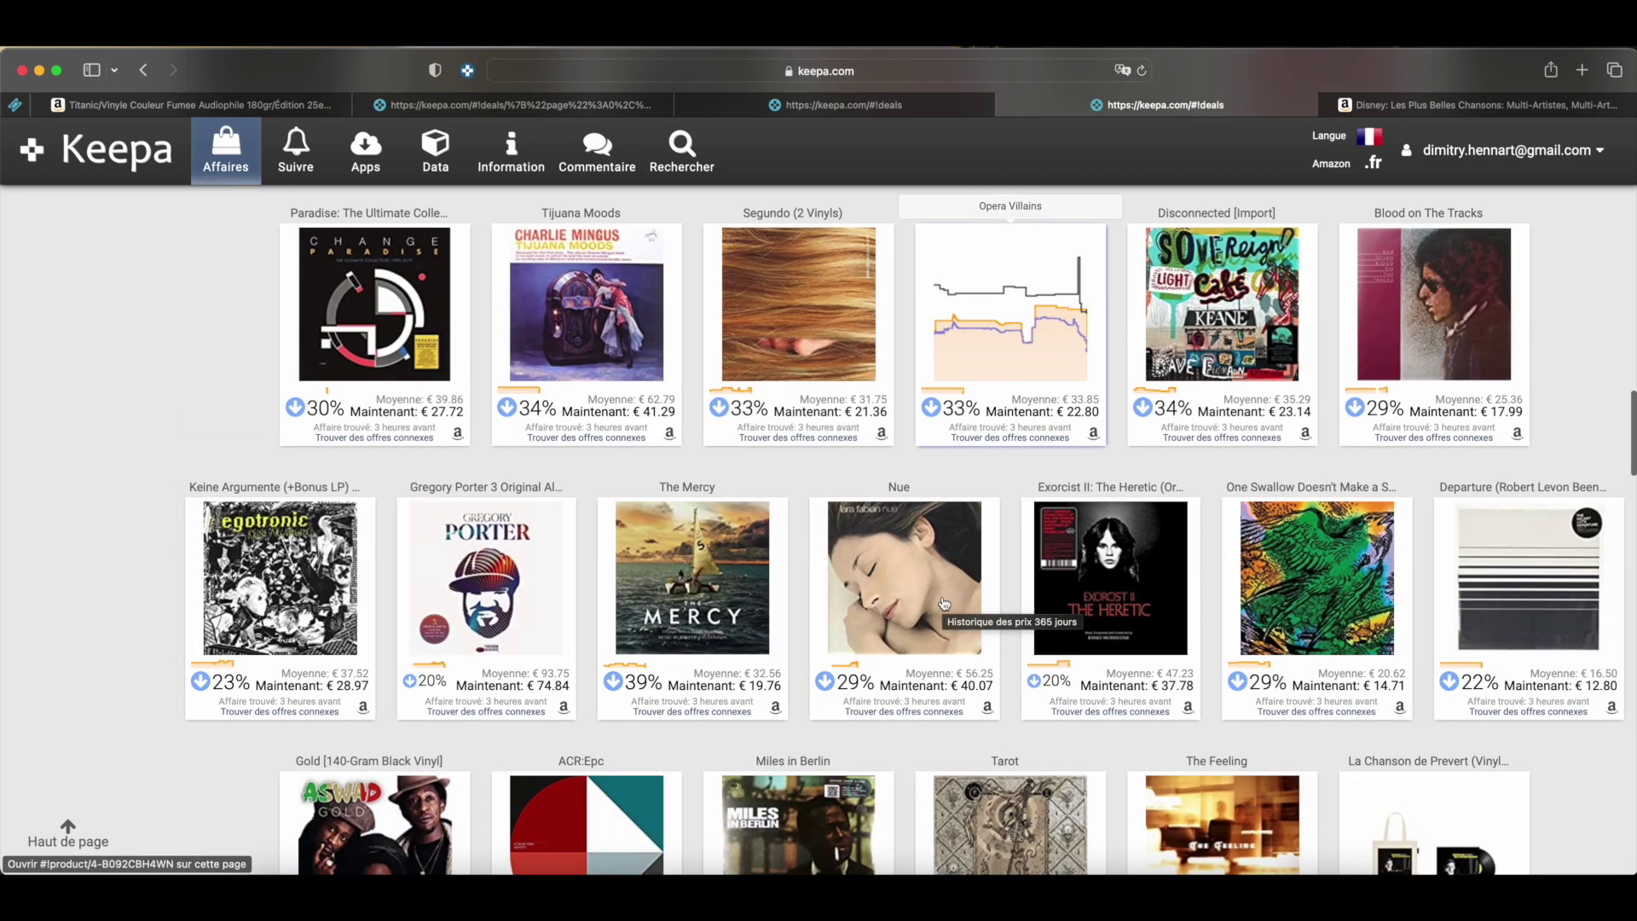
pyautogui.scroll(-7, 944, 604)
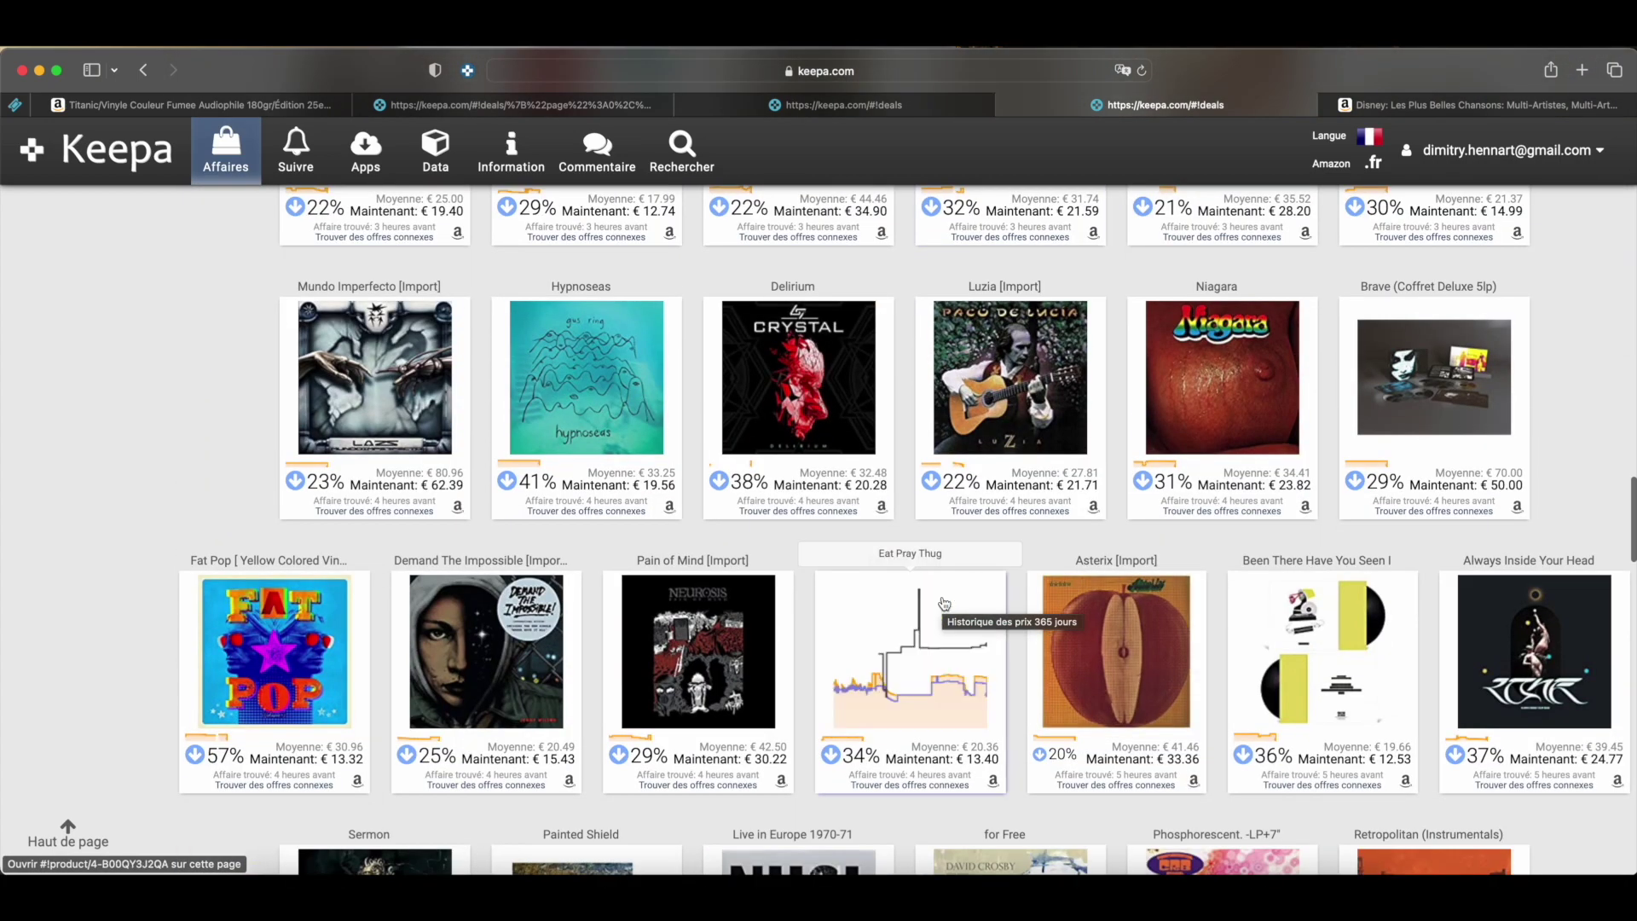
pyautogui.scroll(-3, 944, 604)
pyautogui.scroll(-11, 944, 603)
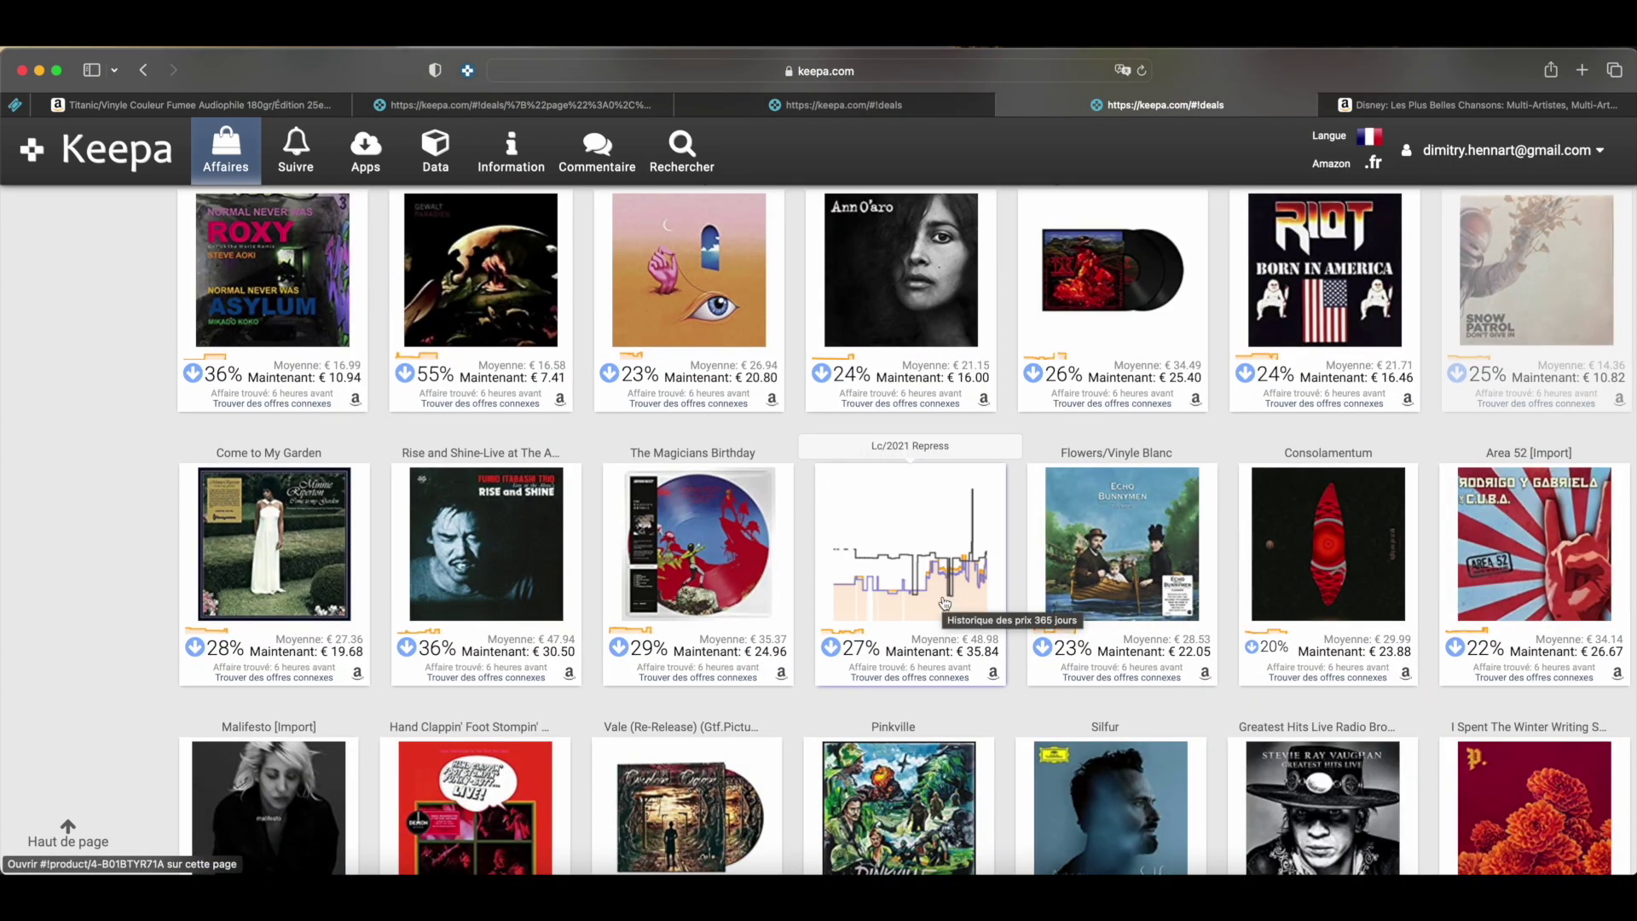
pyautogui.scroll(-10, 944, 604)
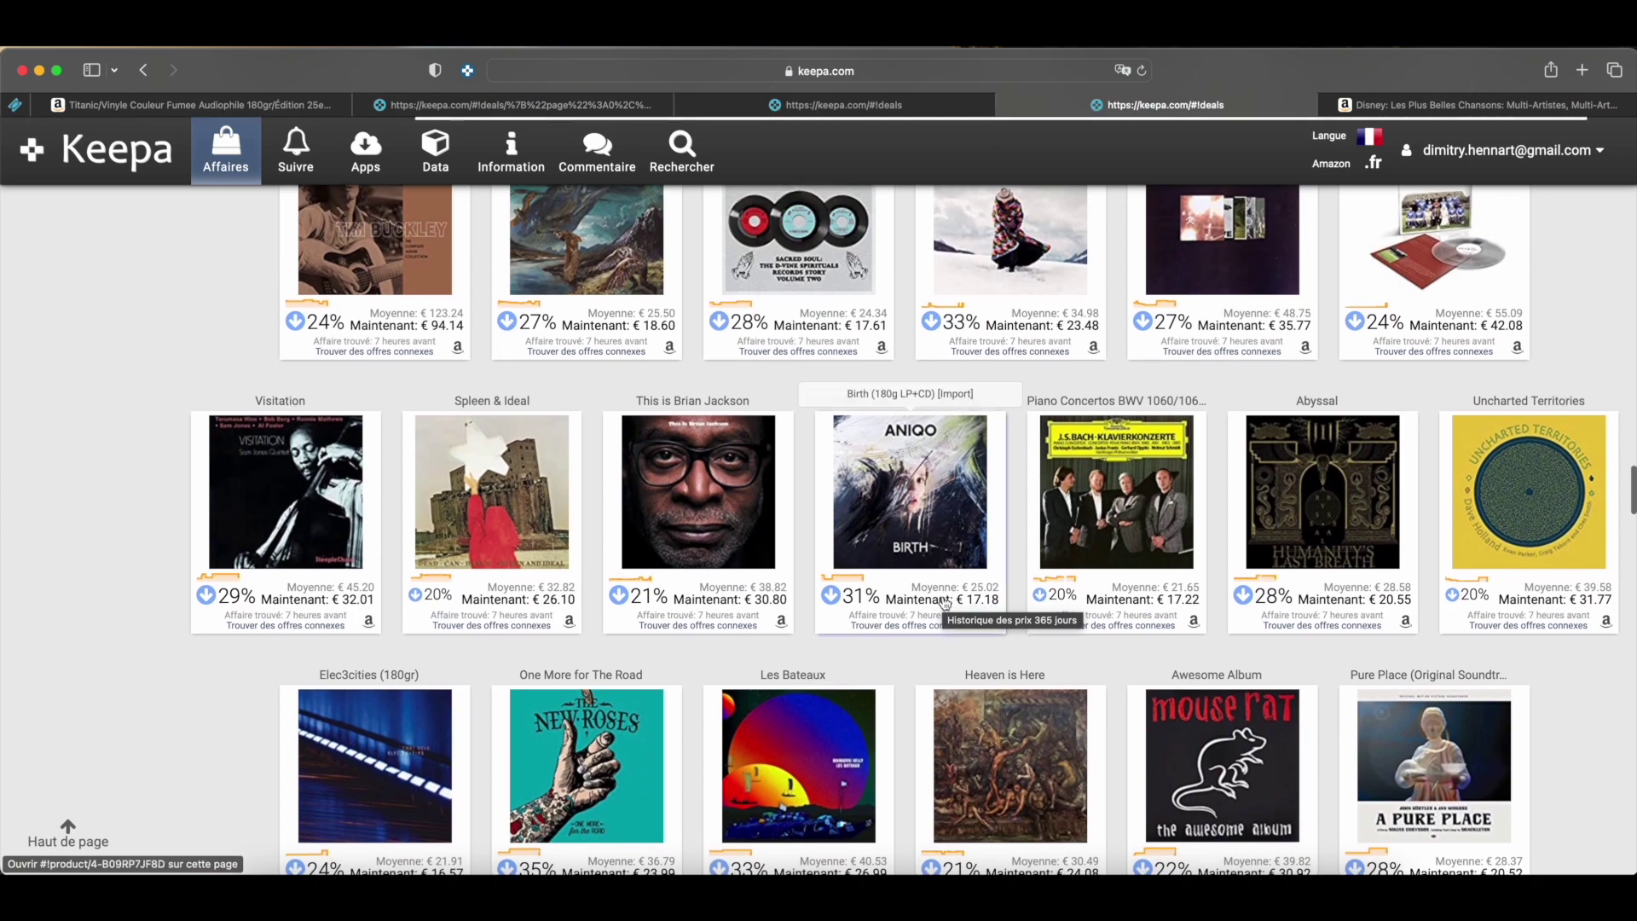
pyautogui.scroll(-5, 943, 603)
pyautogui.scroll(-3, 943, 595)
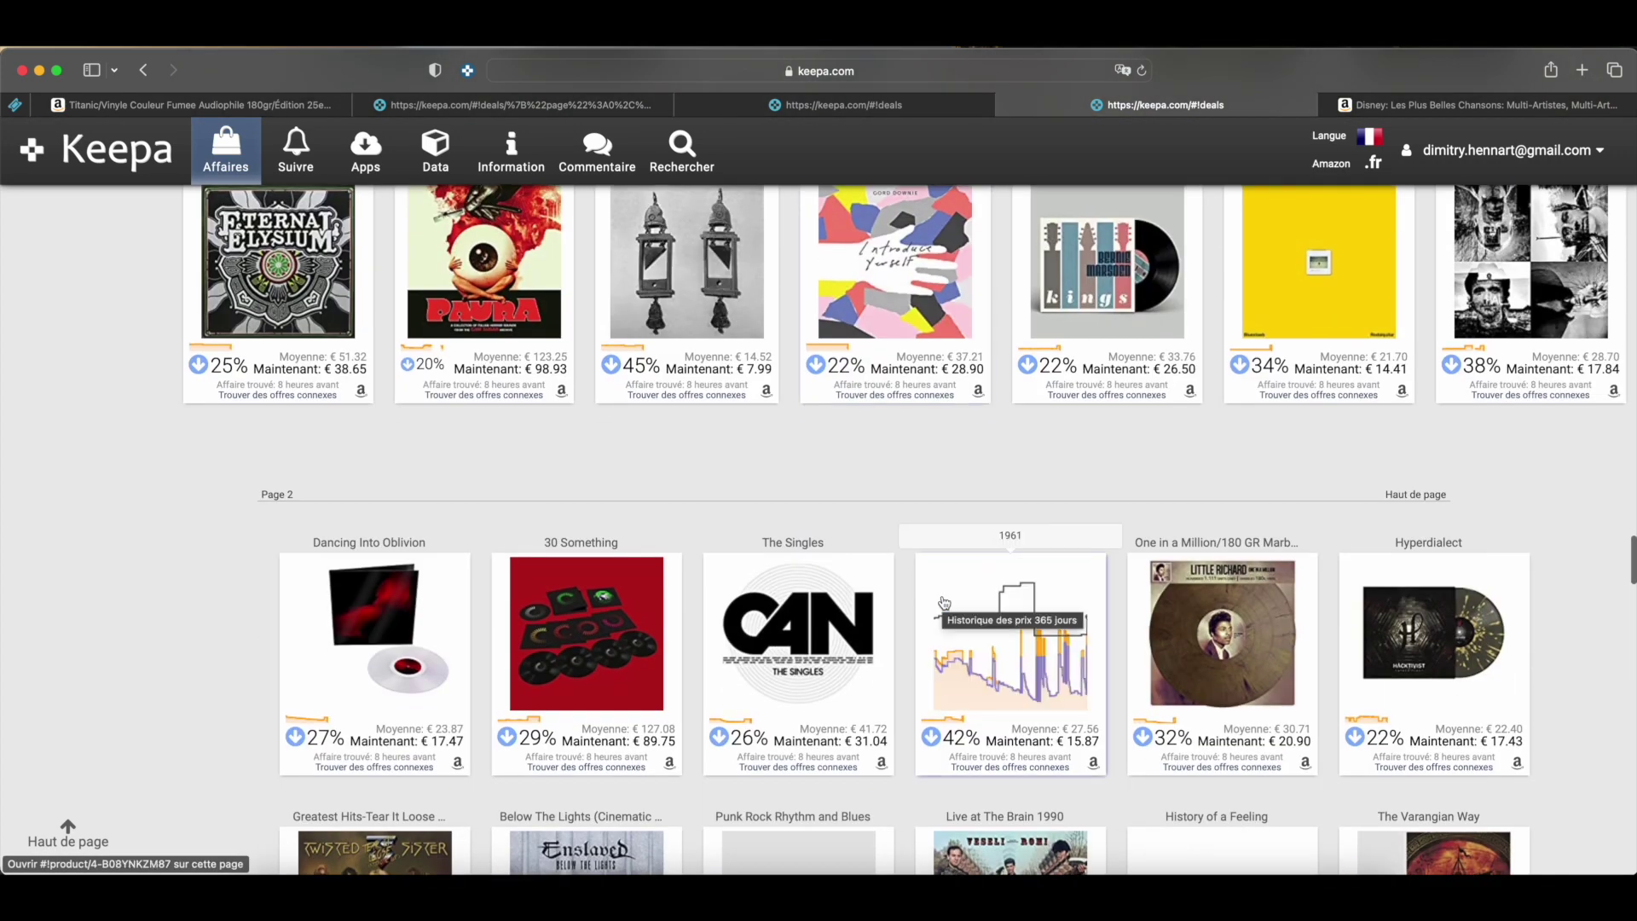
# Find the Big Bend original soundtrack blue vinyl on page 2 and view its Amazon price history over one year (Année)
pyautogui.scroll(-2, 946, 605)
pyautogui.scroll(-4, 1107, 666)
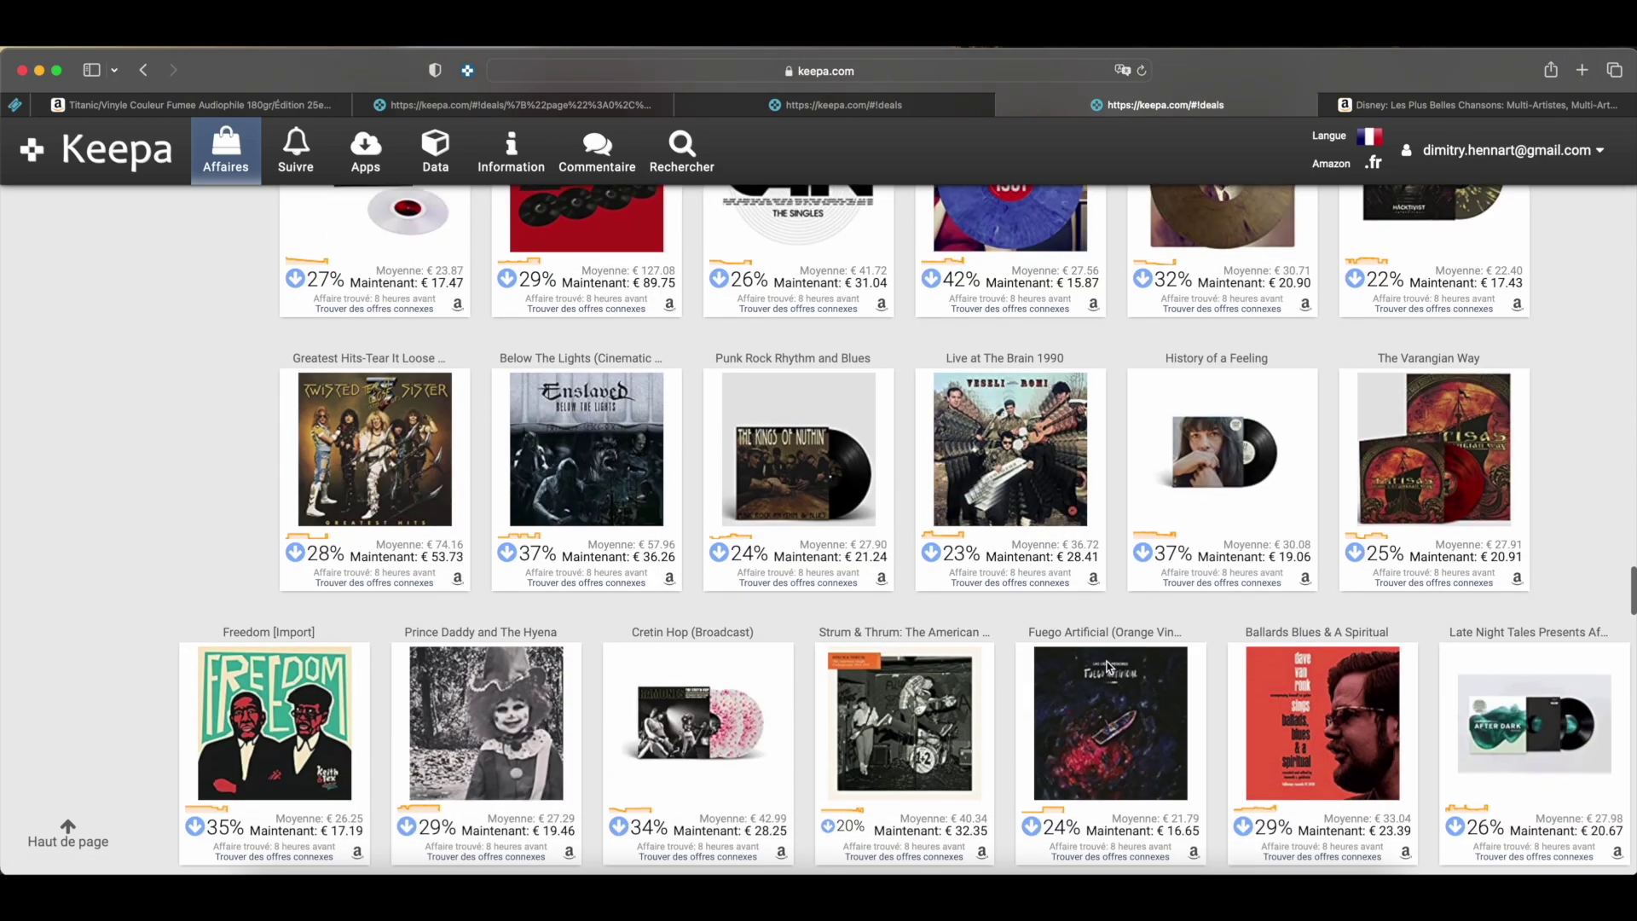
pyautogui.scroll(-6, 1108, 667)
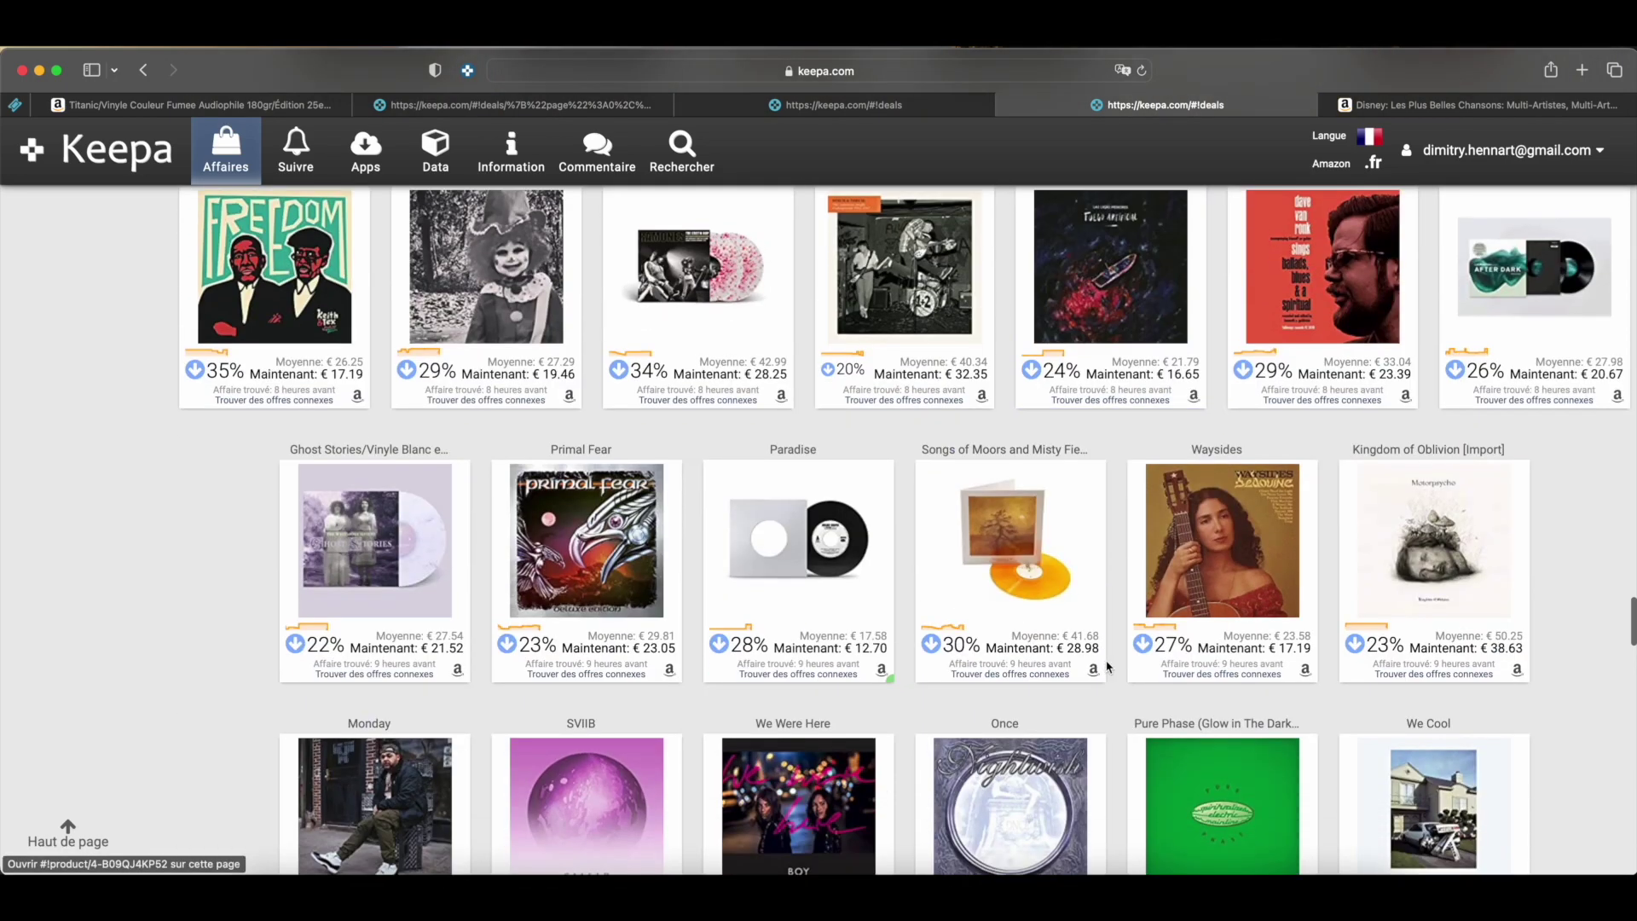
pyautogui.scroll(-5, 1107, 667)
pyautogui.scroll(-2, 1107, 667)
pyautogui.click(469, 462)
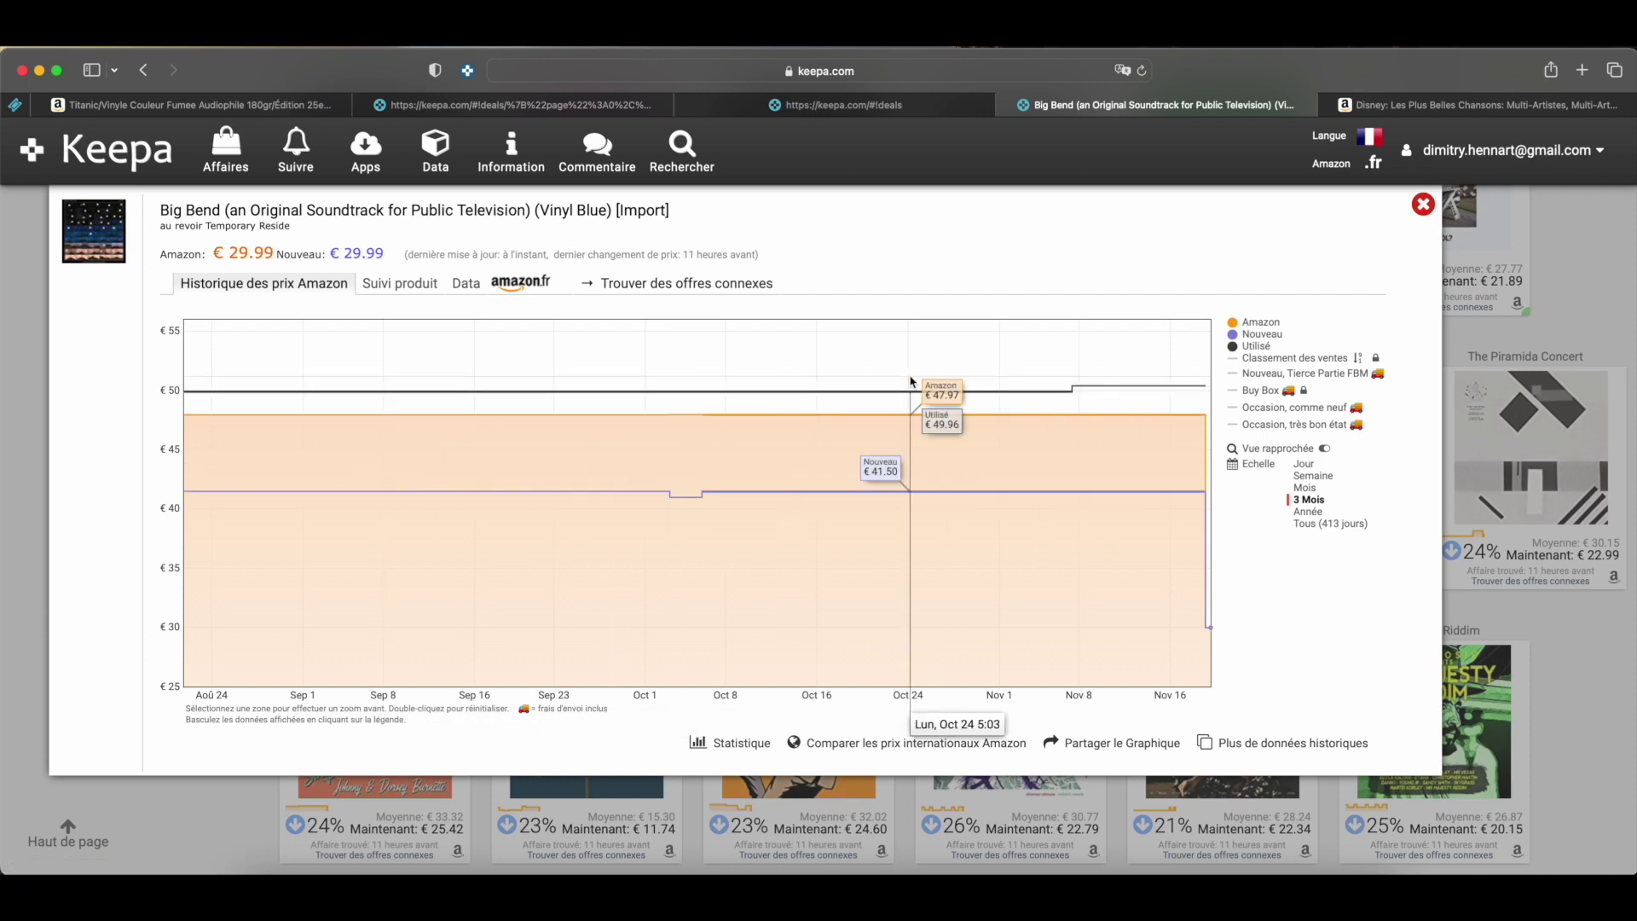
pyautogui.click(1309, 515)
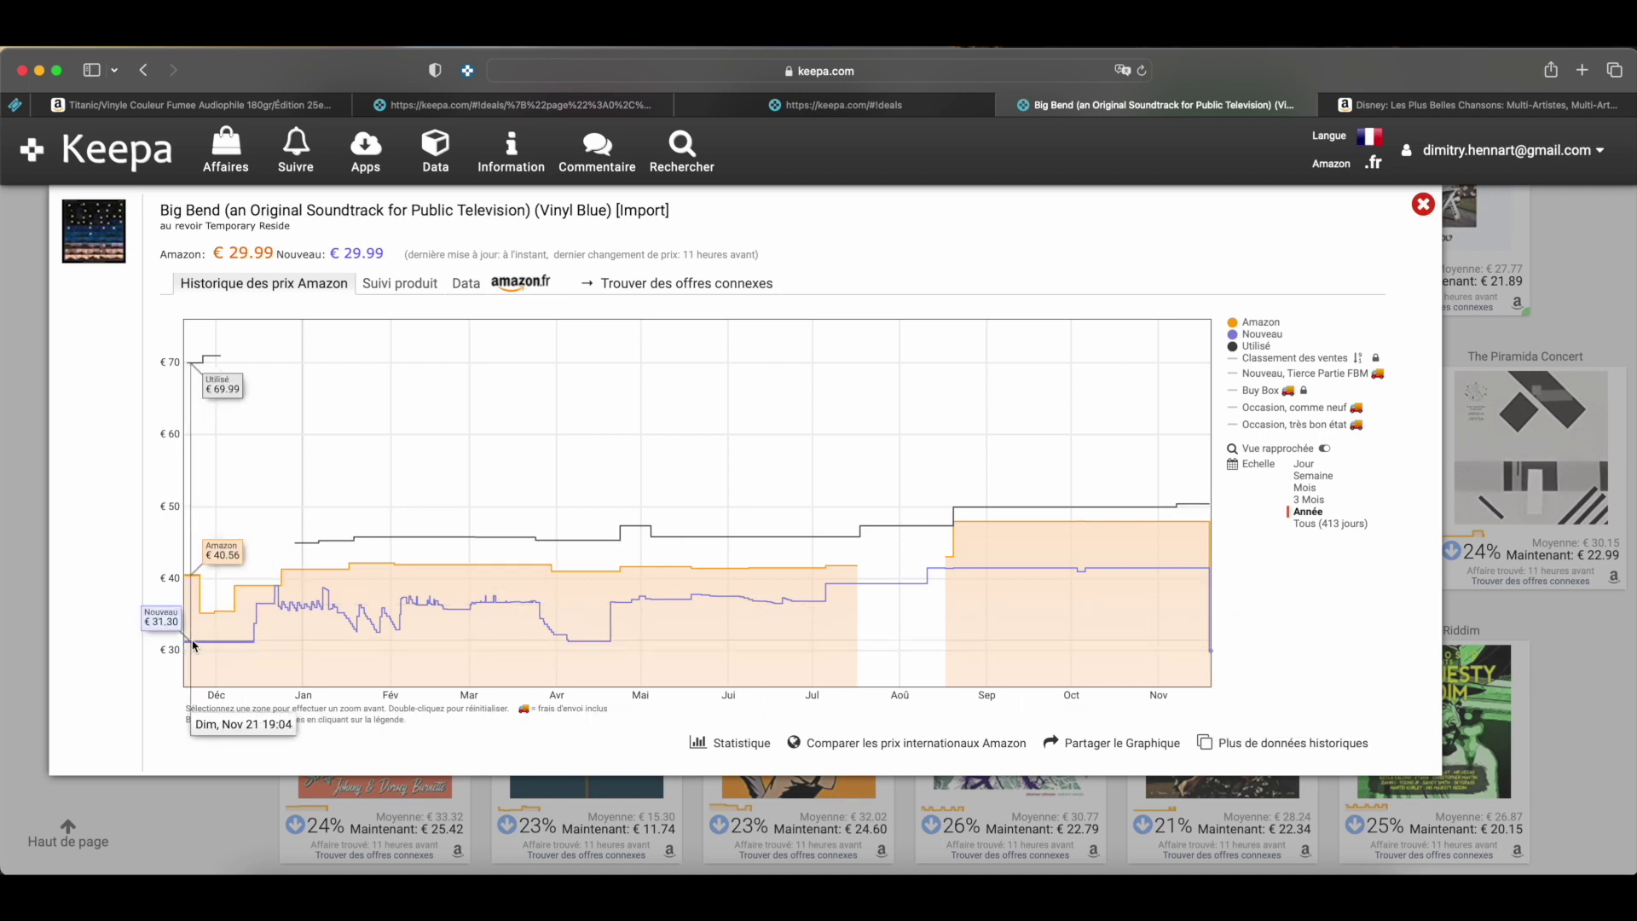
# Open the Big Bend vinyl's Amazon.fr product page in a new tab and examine its price and format
pyautogui.rightClick(529, 280)
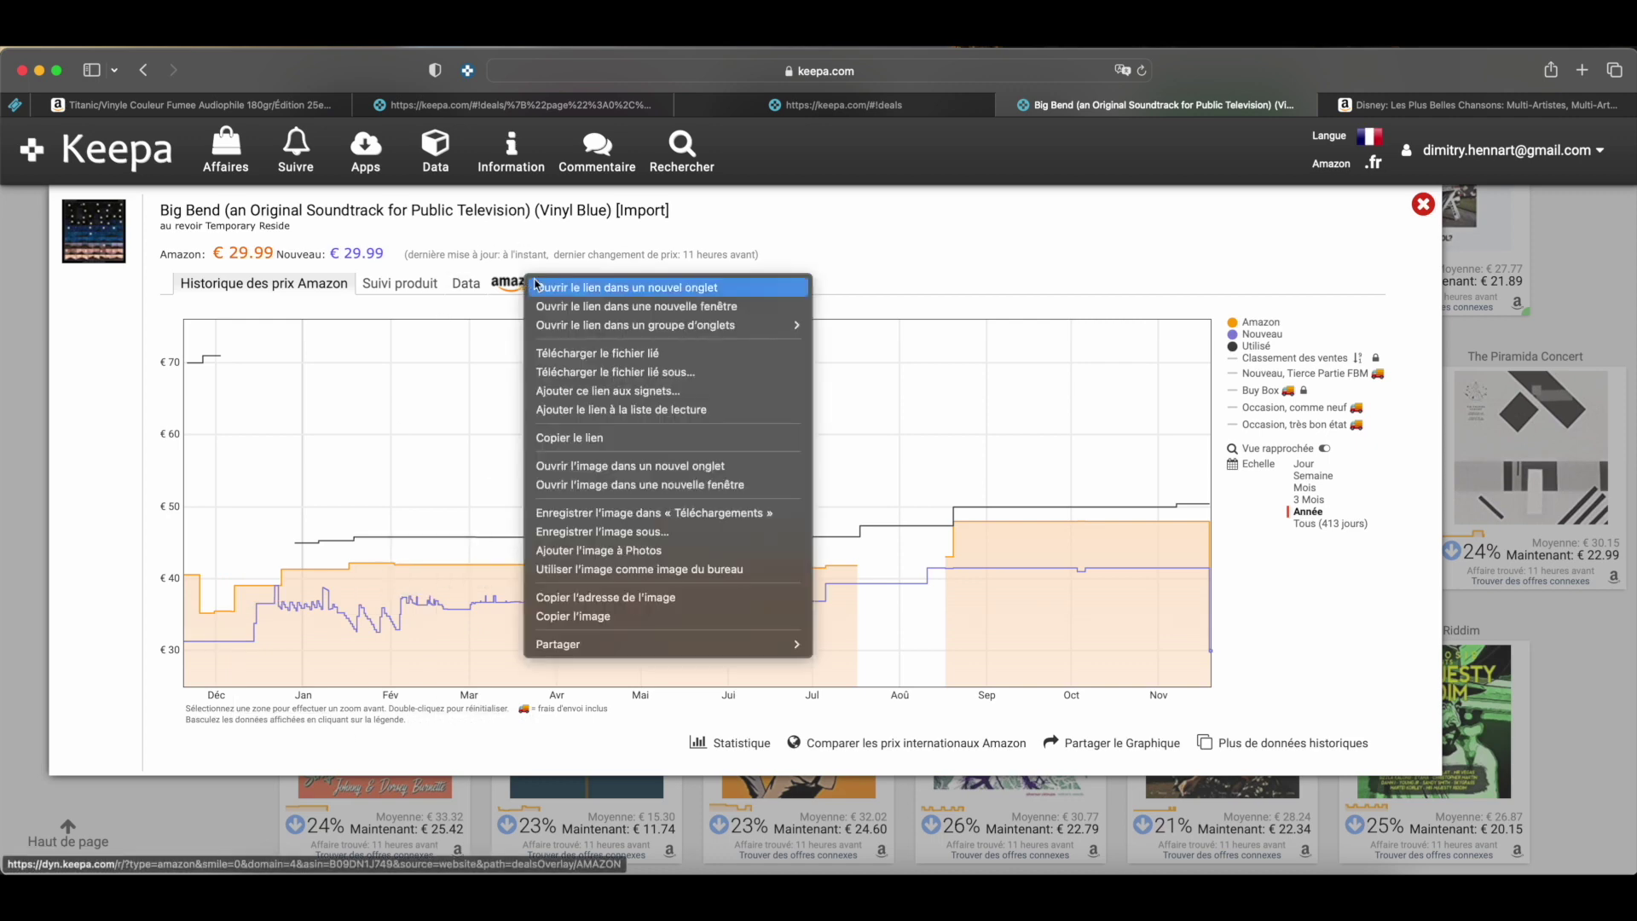
pyautogui.click(548, 288)
pyautogui.click(1437, 103)
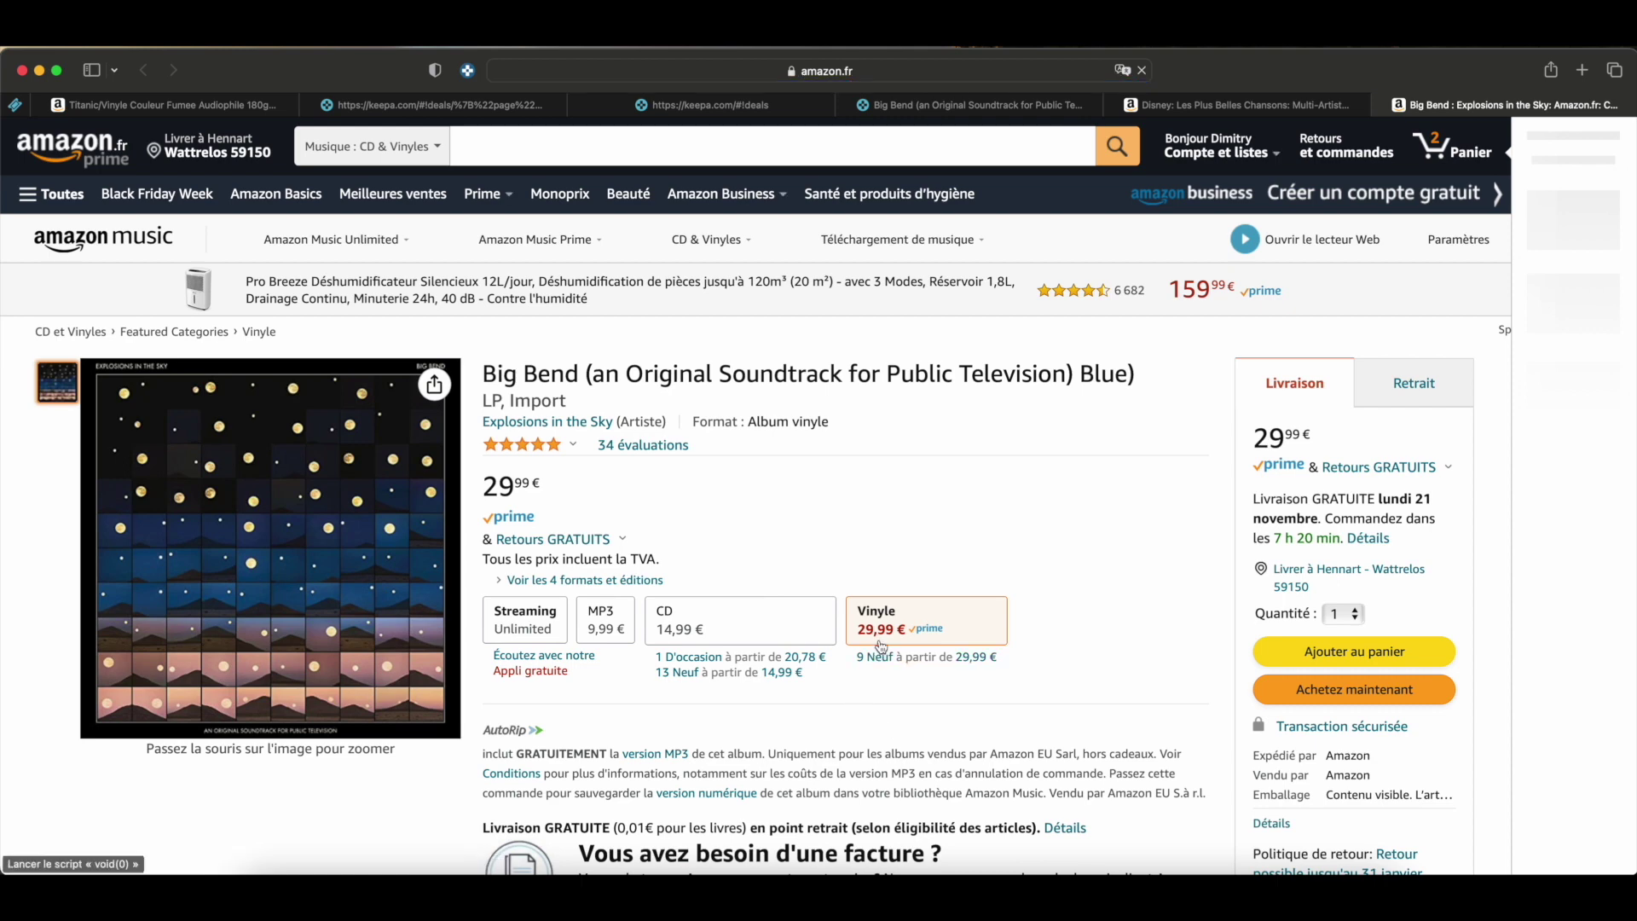
pyautogui.moveTo(334, 621)
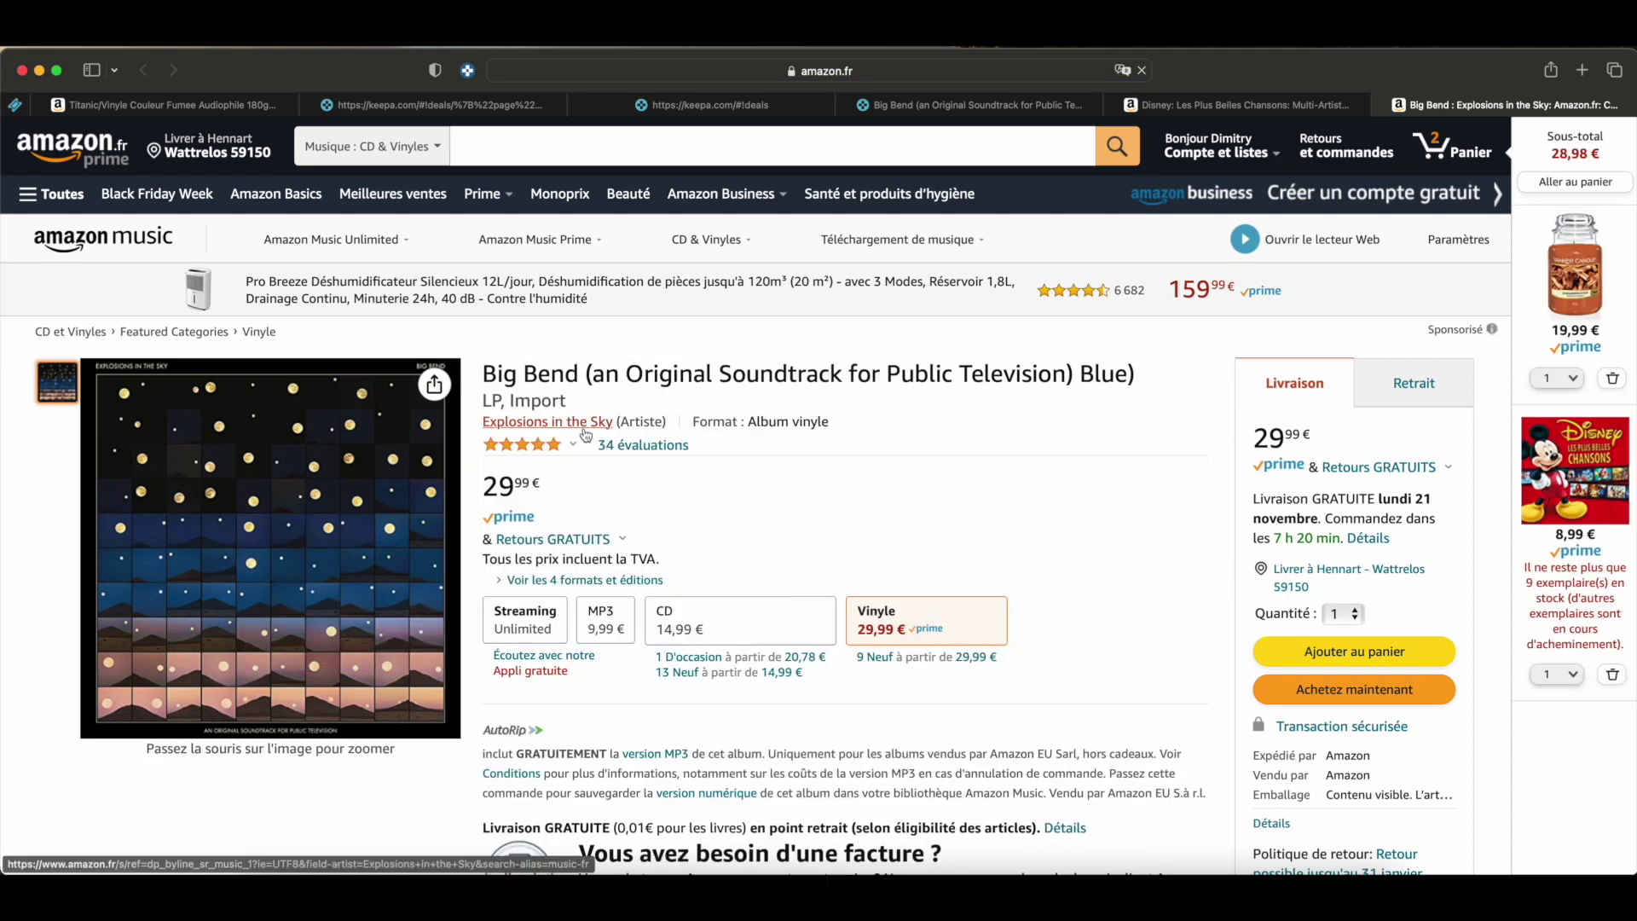
# Examine the Big Bend vinyl's Keepa price history graph on its Amazon product page and return to the product details
pyautogui.moveTo(341, 500)
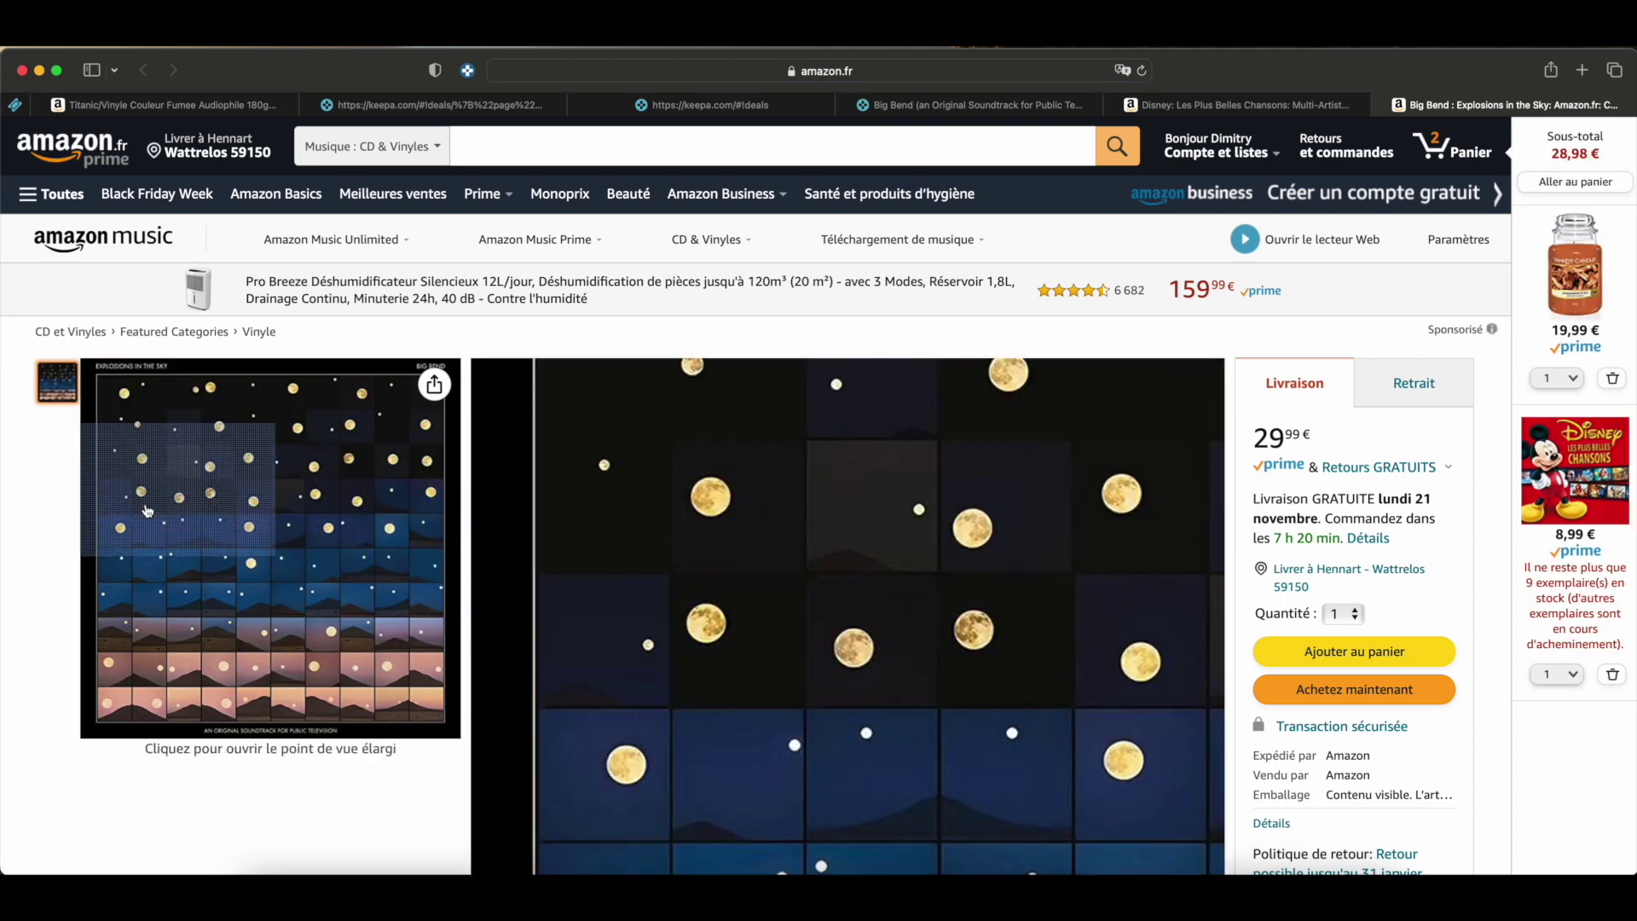
pyautogui.scroll(-6, 826, 569)
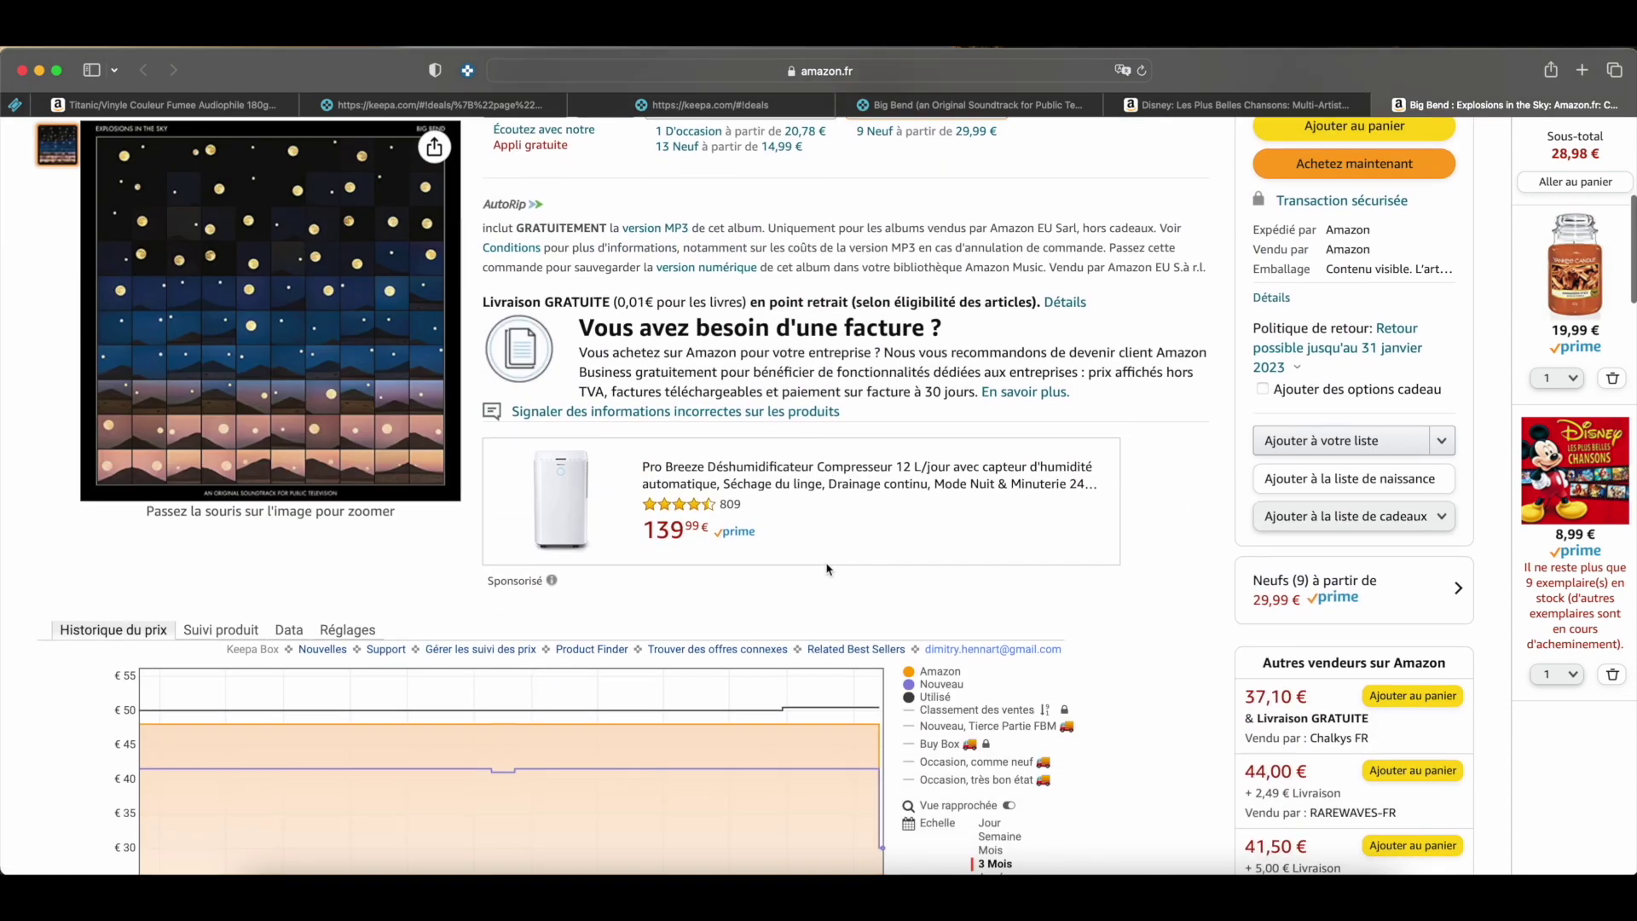
pyautogui.scroll(-5, 827, 570)
pyautogui.moveTo(883, 424)
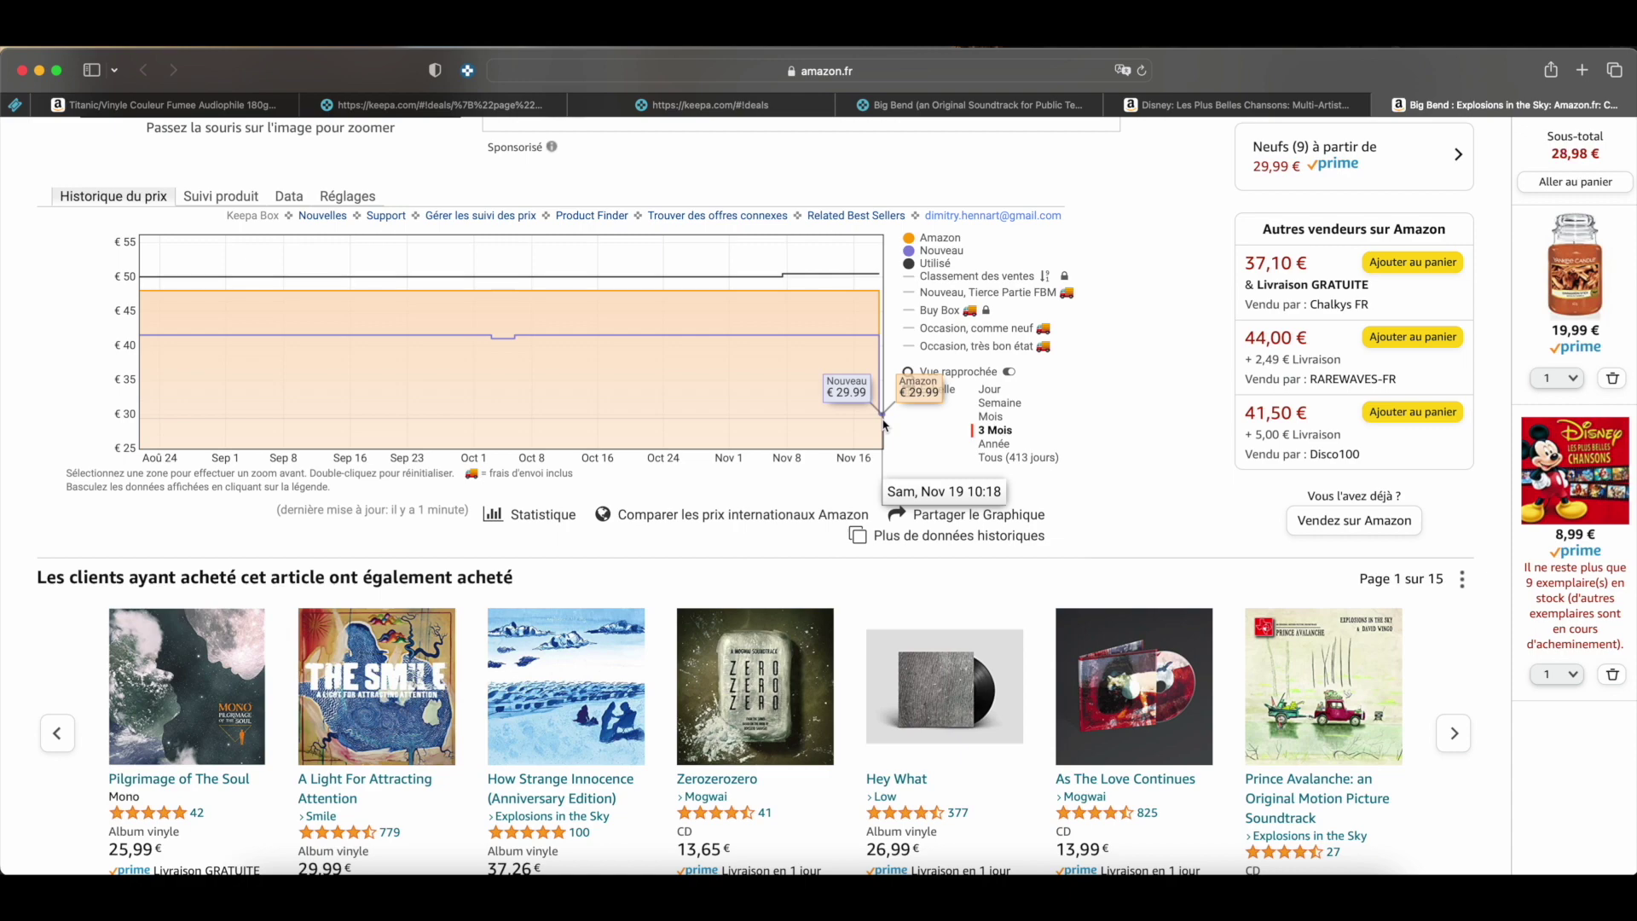
pyautogui.scroll(11, 883, 424)
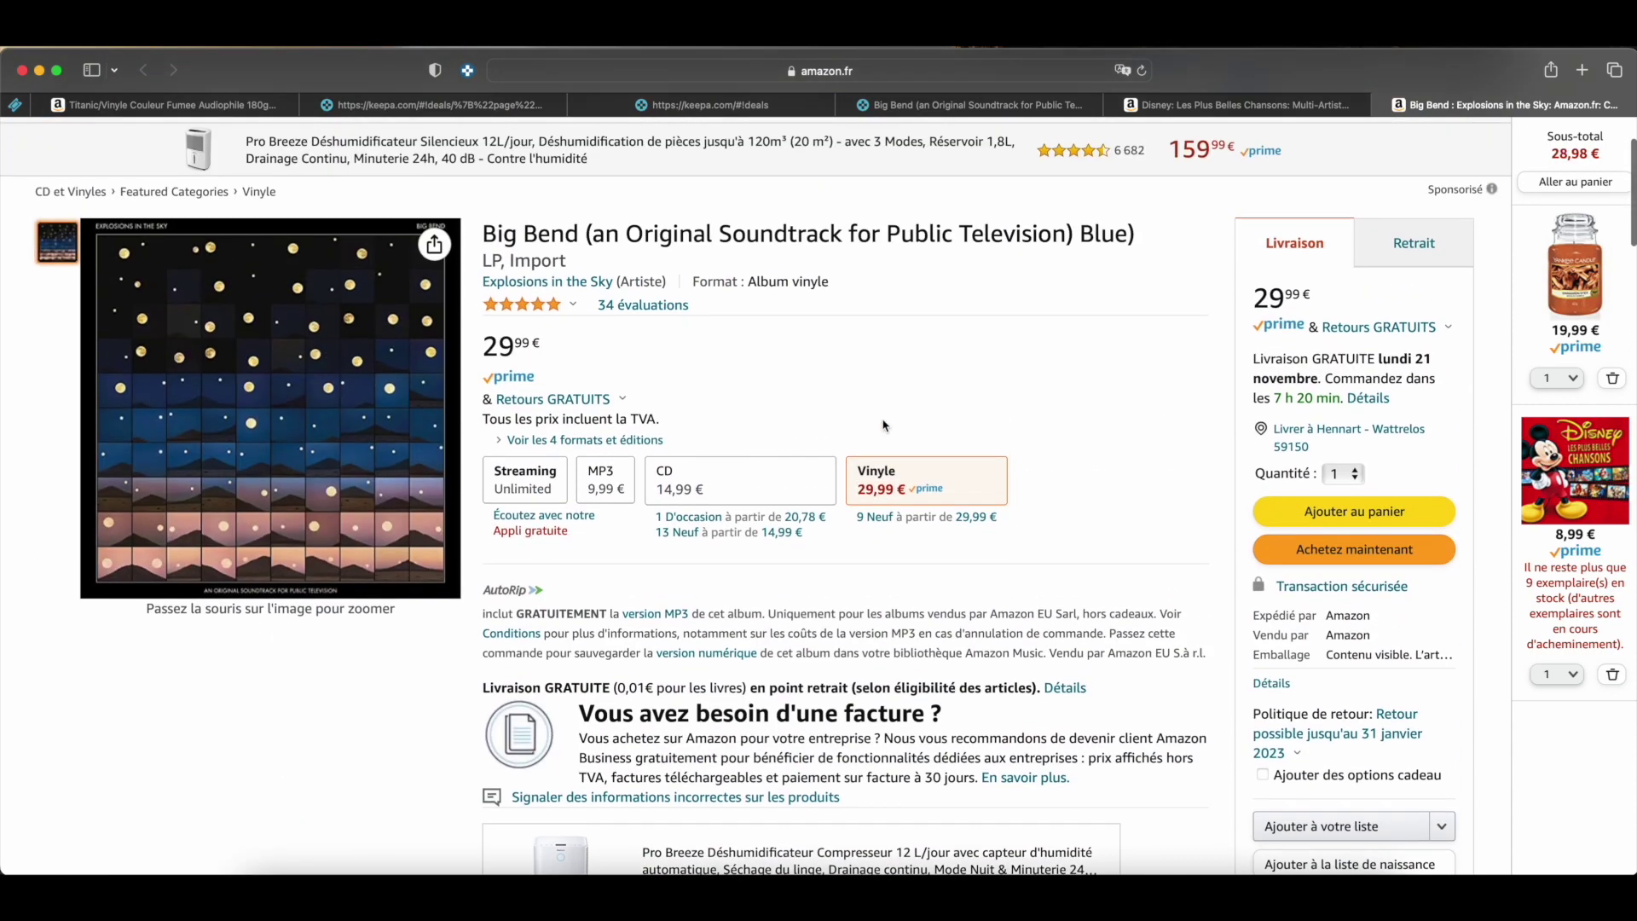
pyautogui.scroll(1, 883, 423)
pyautogui.scroll(2, 945, 433)
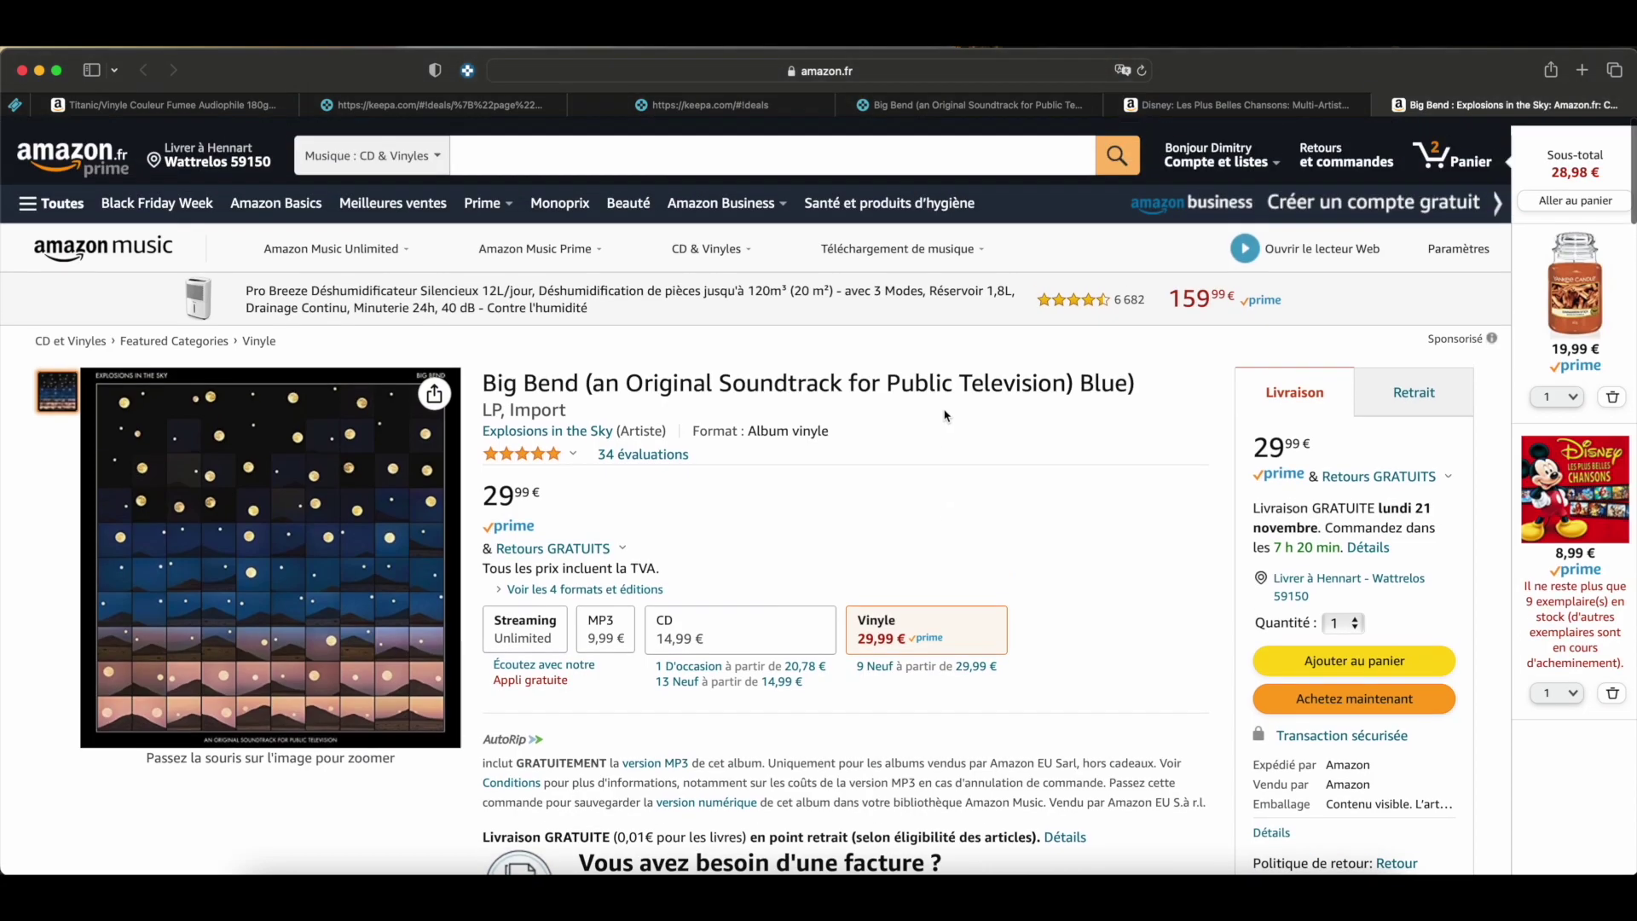
# Return to the Keepa deals, close the Big Bend price history and go back to the filters above the deal list
pyautogui.click(866, 106)
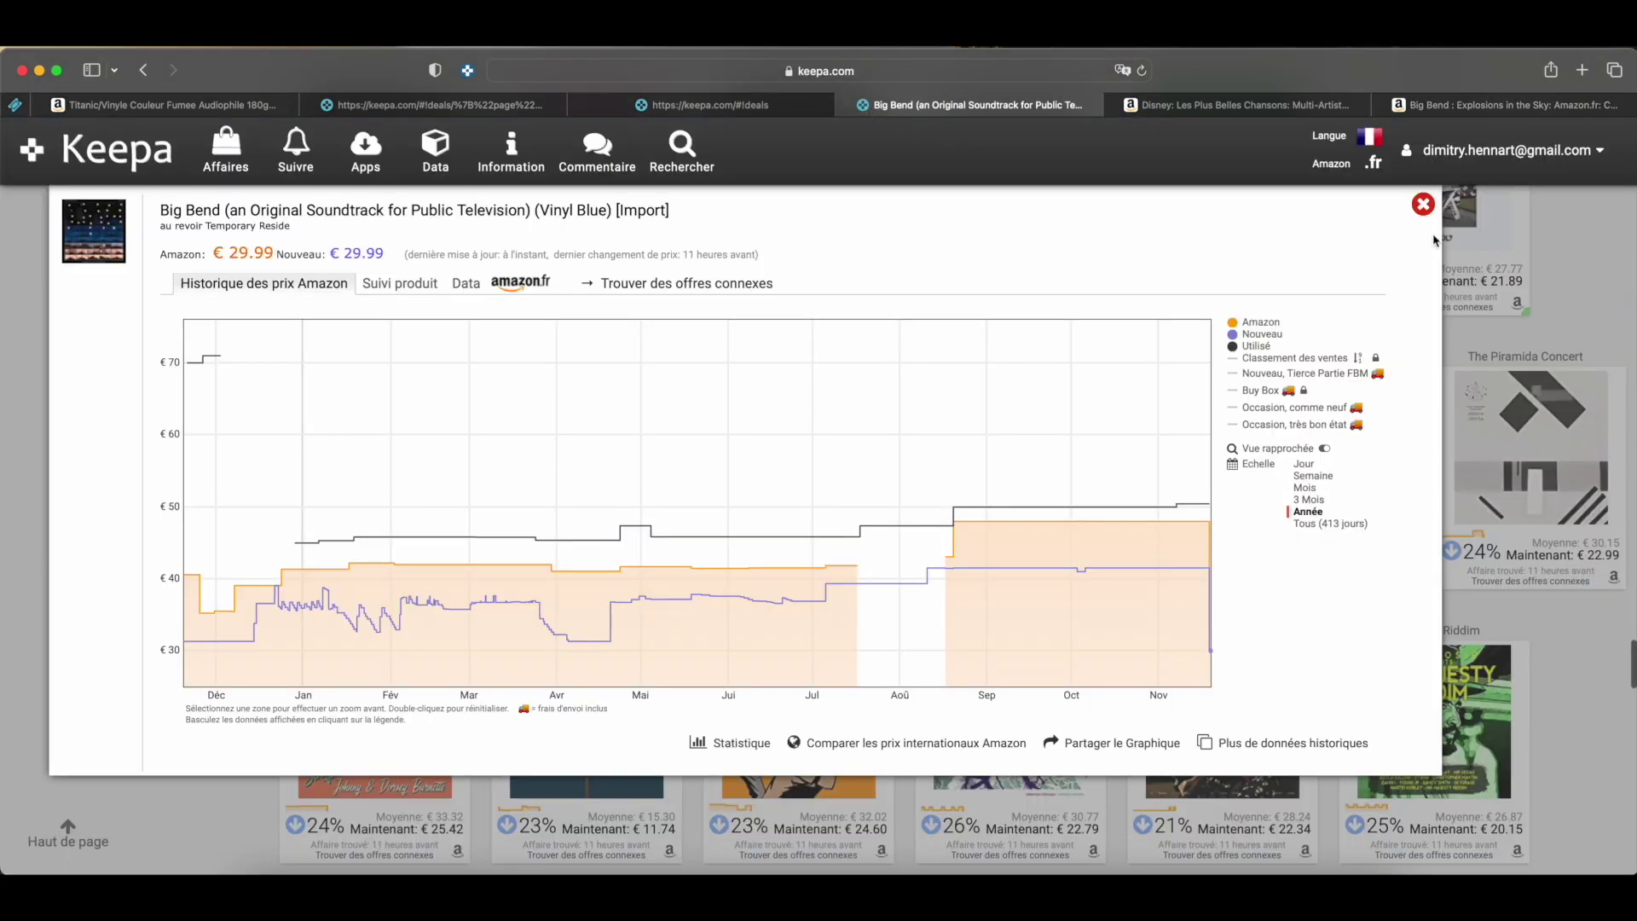
pyautogui.click(1422, 204)
pyautogui.scroll(-15, 1193, 513)
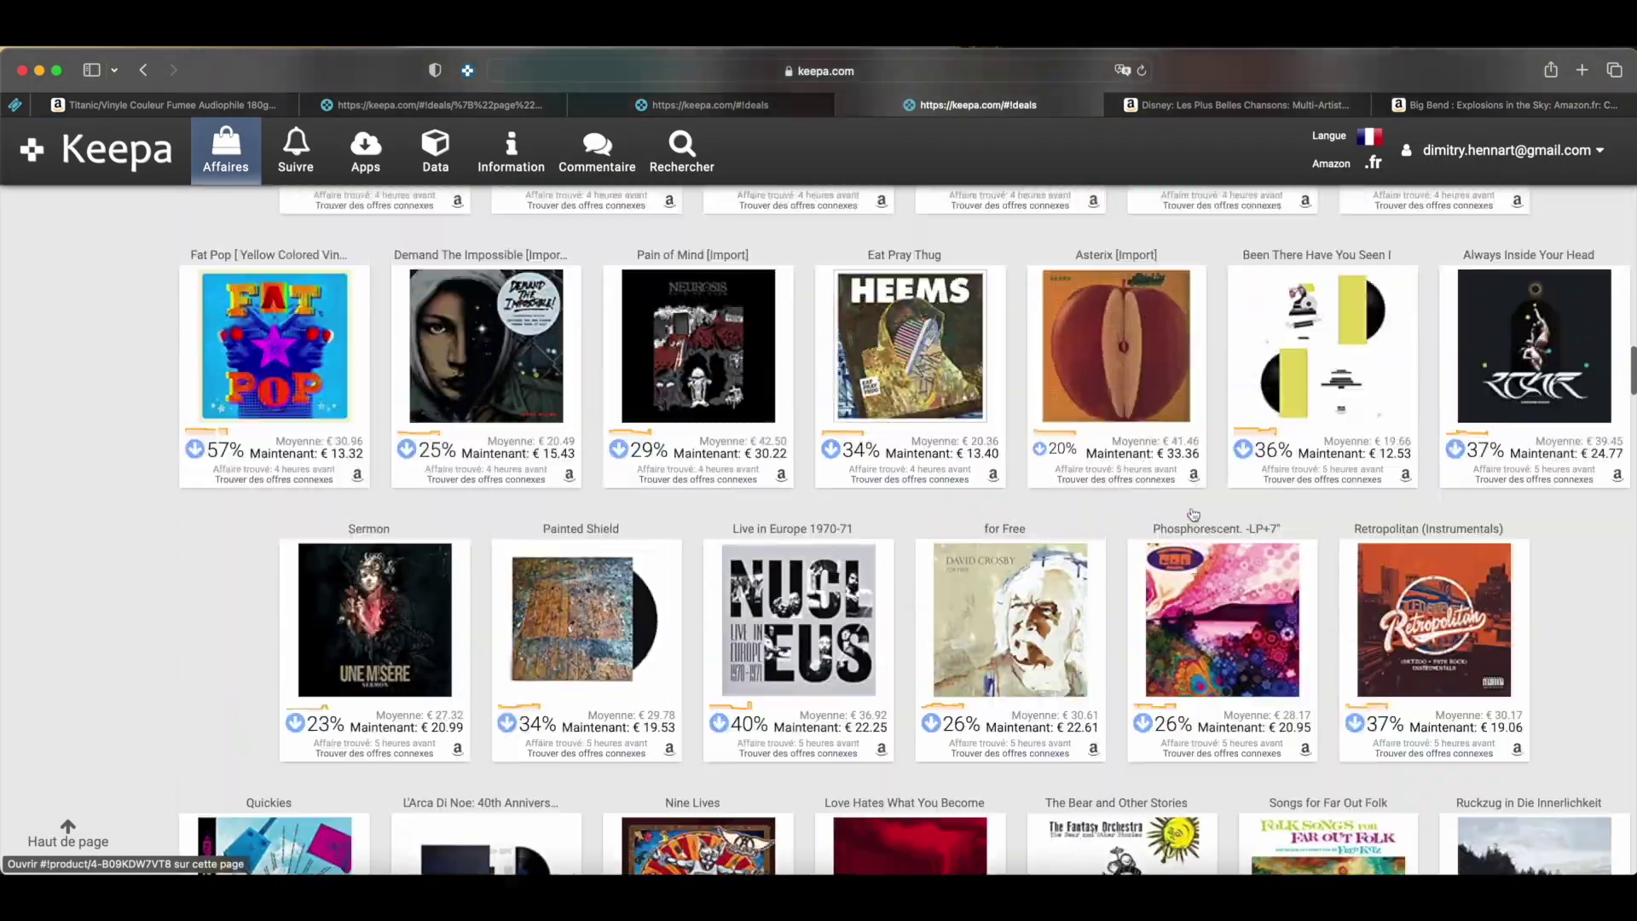
pyautogui.scroll(15, 1194, 513)
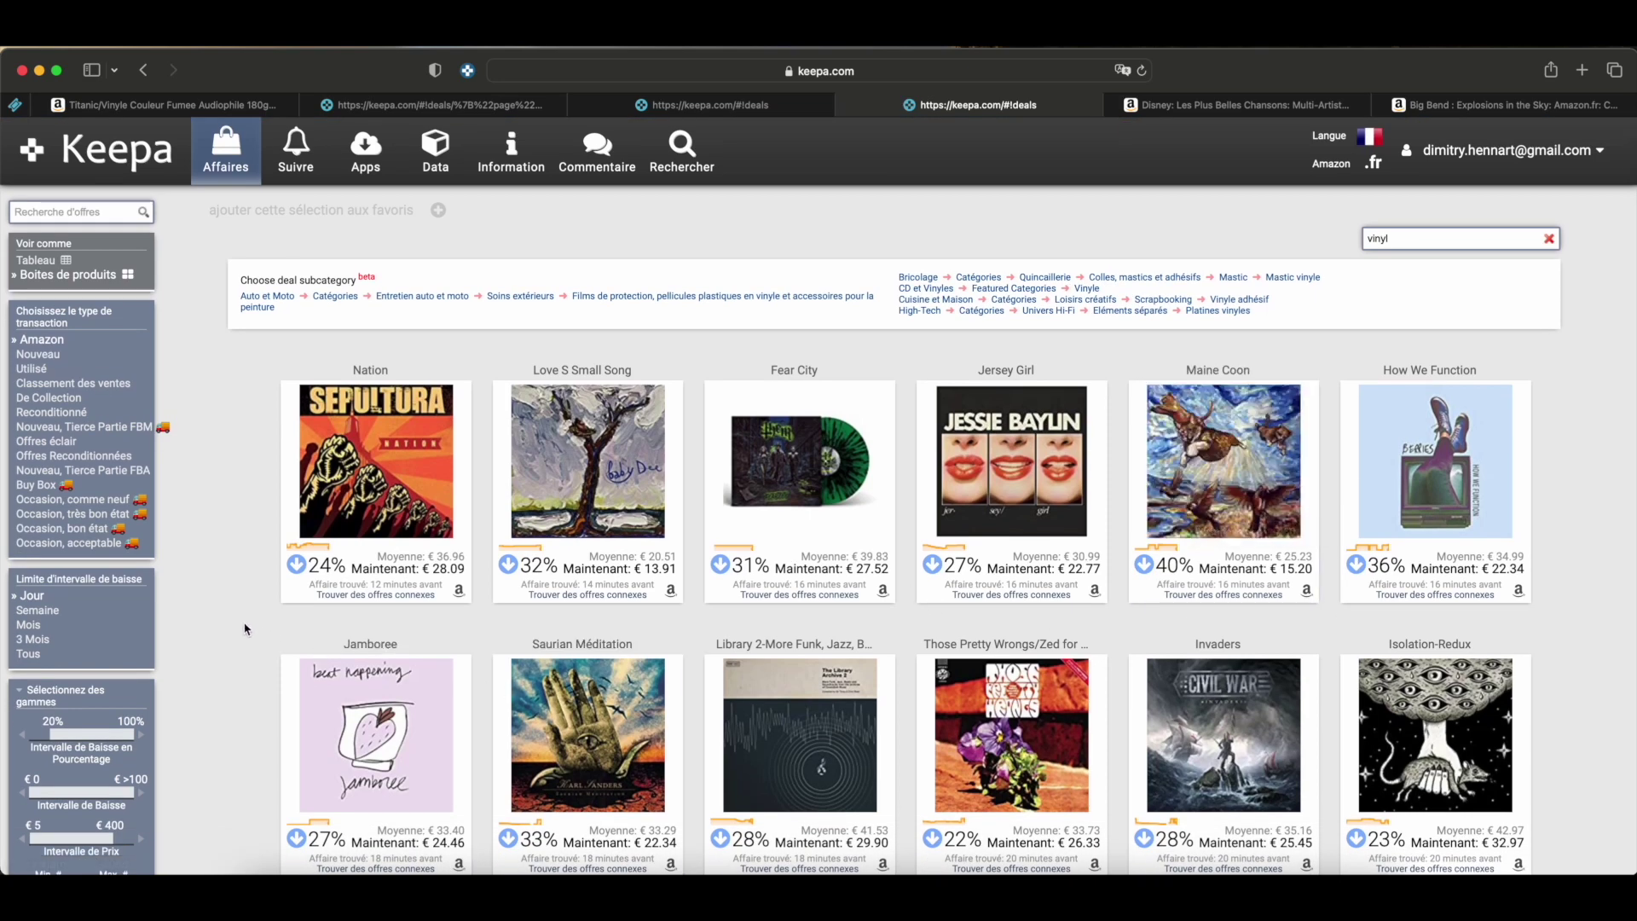
# Switch the Keepa deals to the Amazon .uk marketplace with Amazon as the deal type
pyautogui.click(1378, 165)
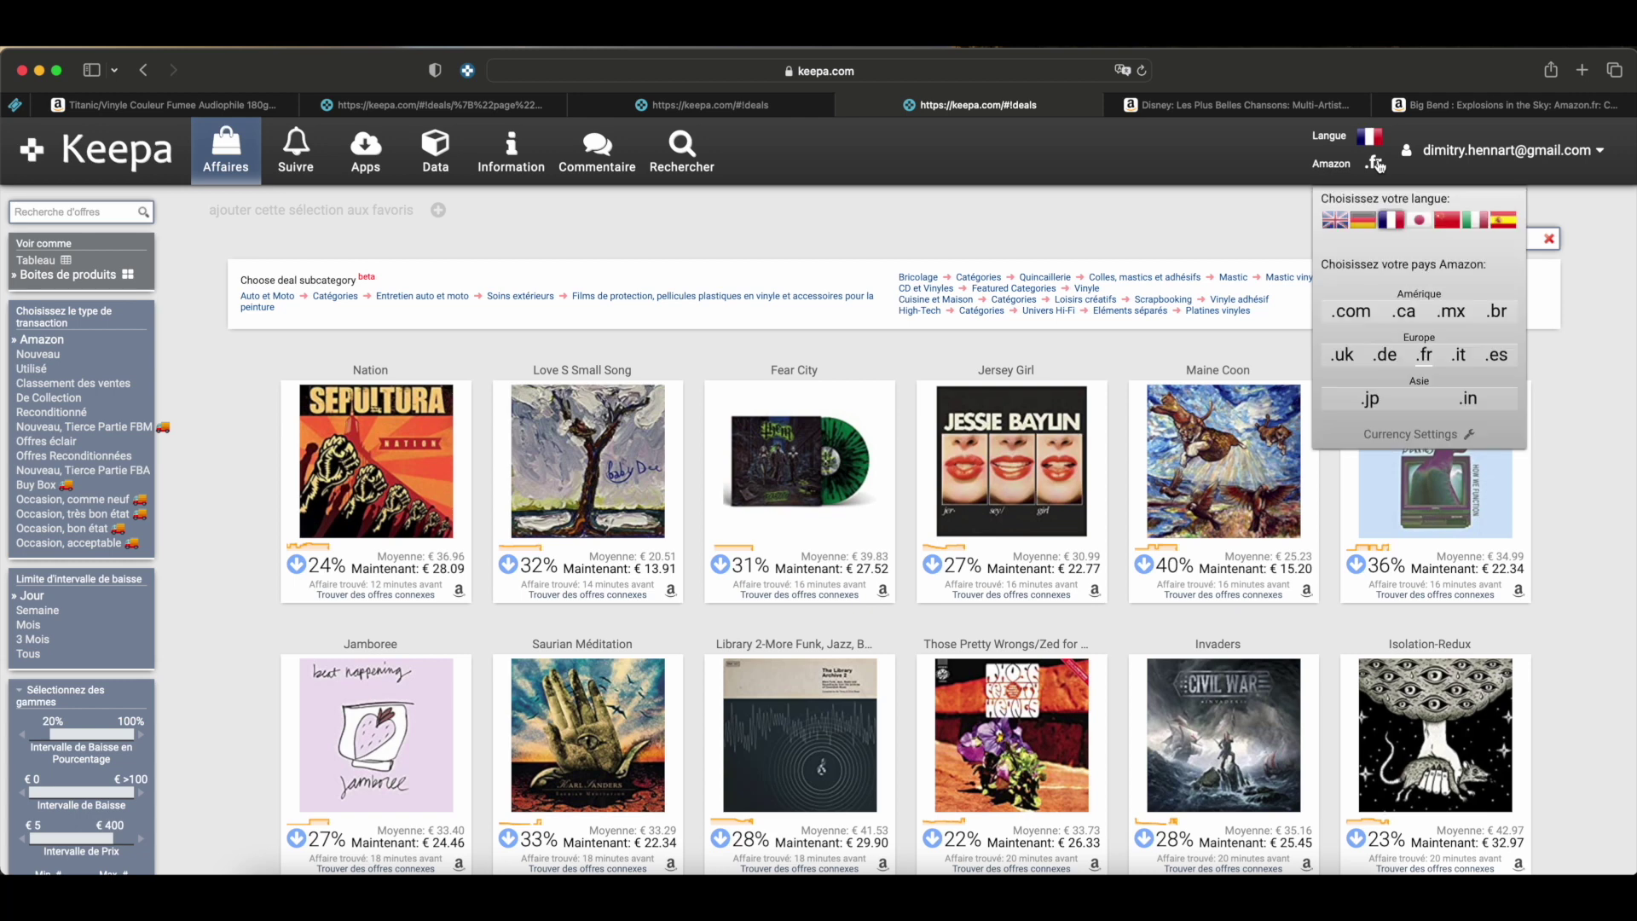
pyautogui.click(1344, 355)
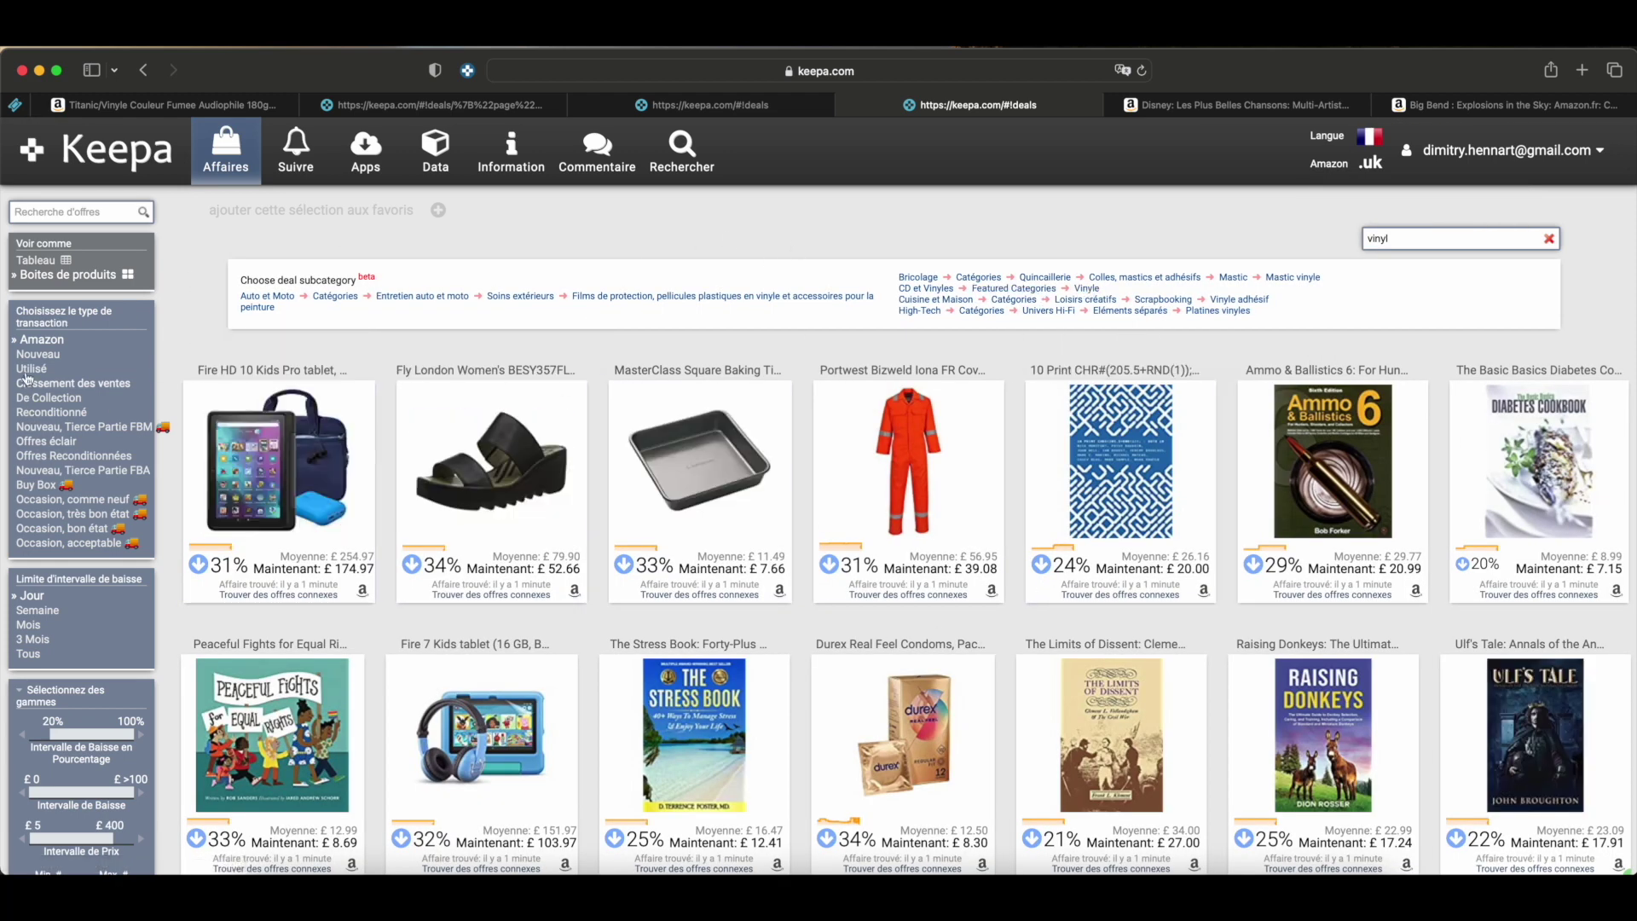
pyautogui.click(31, 343)
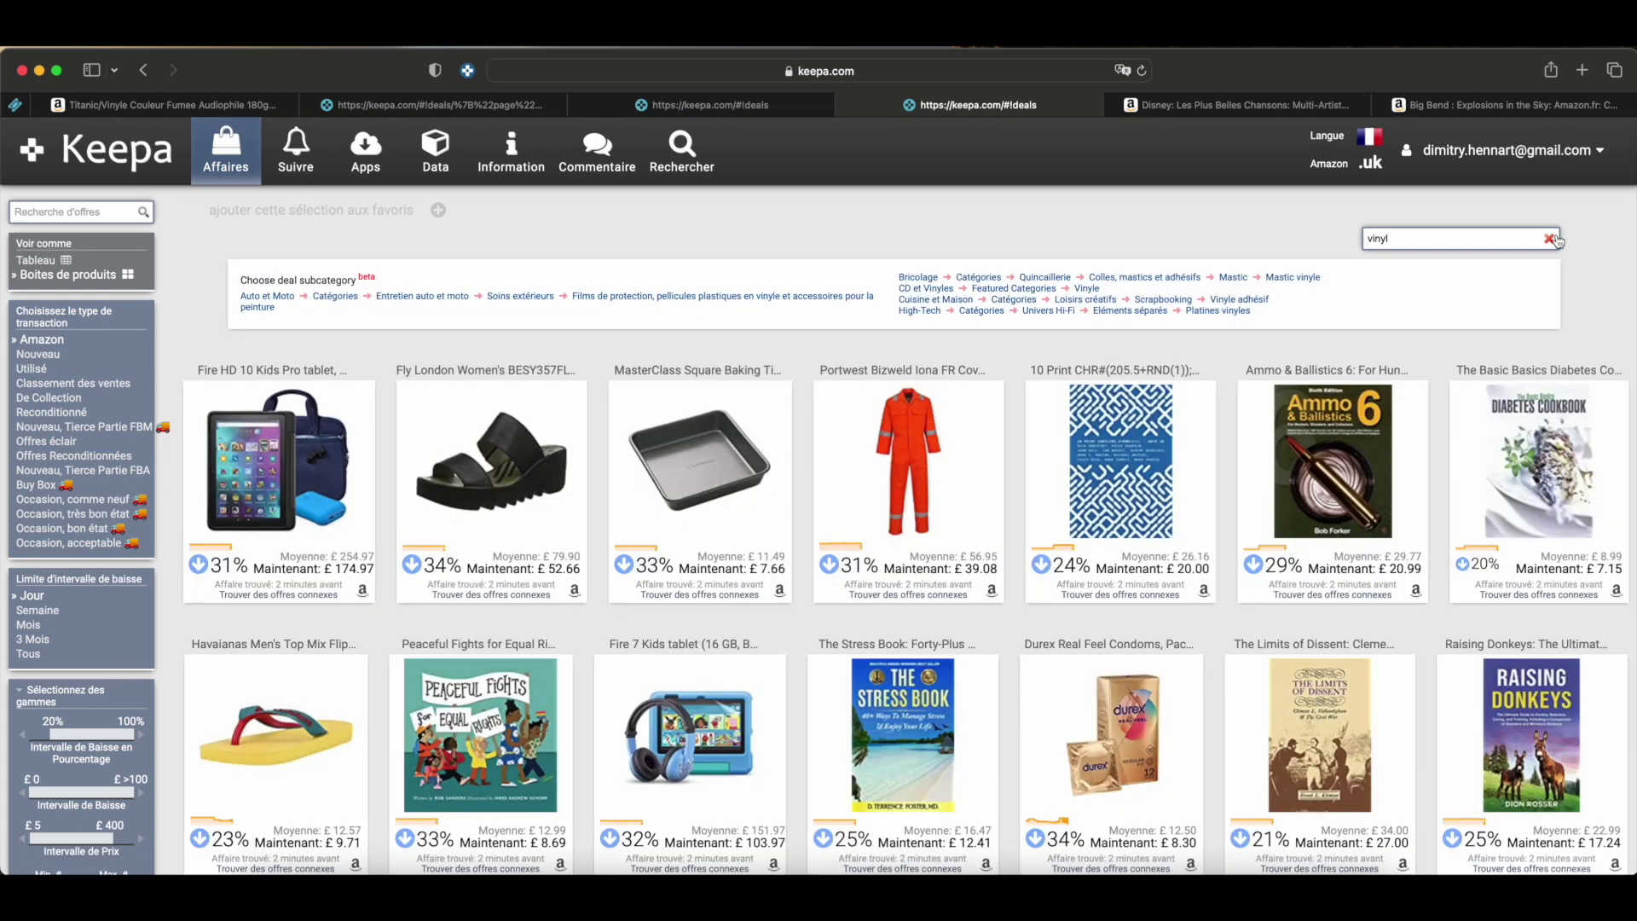
# Clear the vinyl subcategory search and limit the UK deals to the CDs & Vinyl category
pyautogui.click(1550, 239)
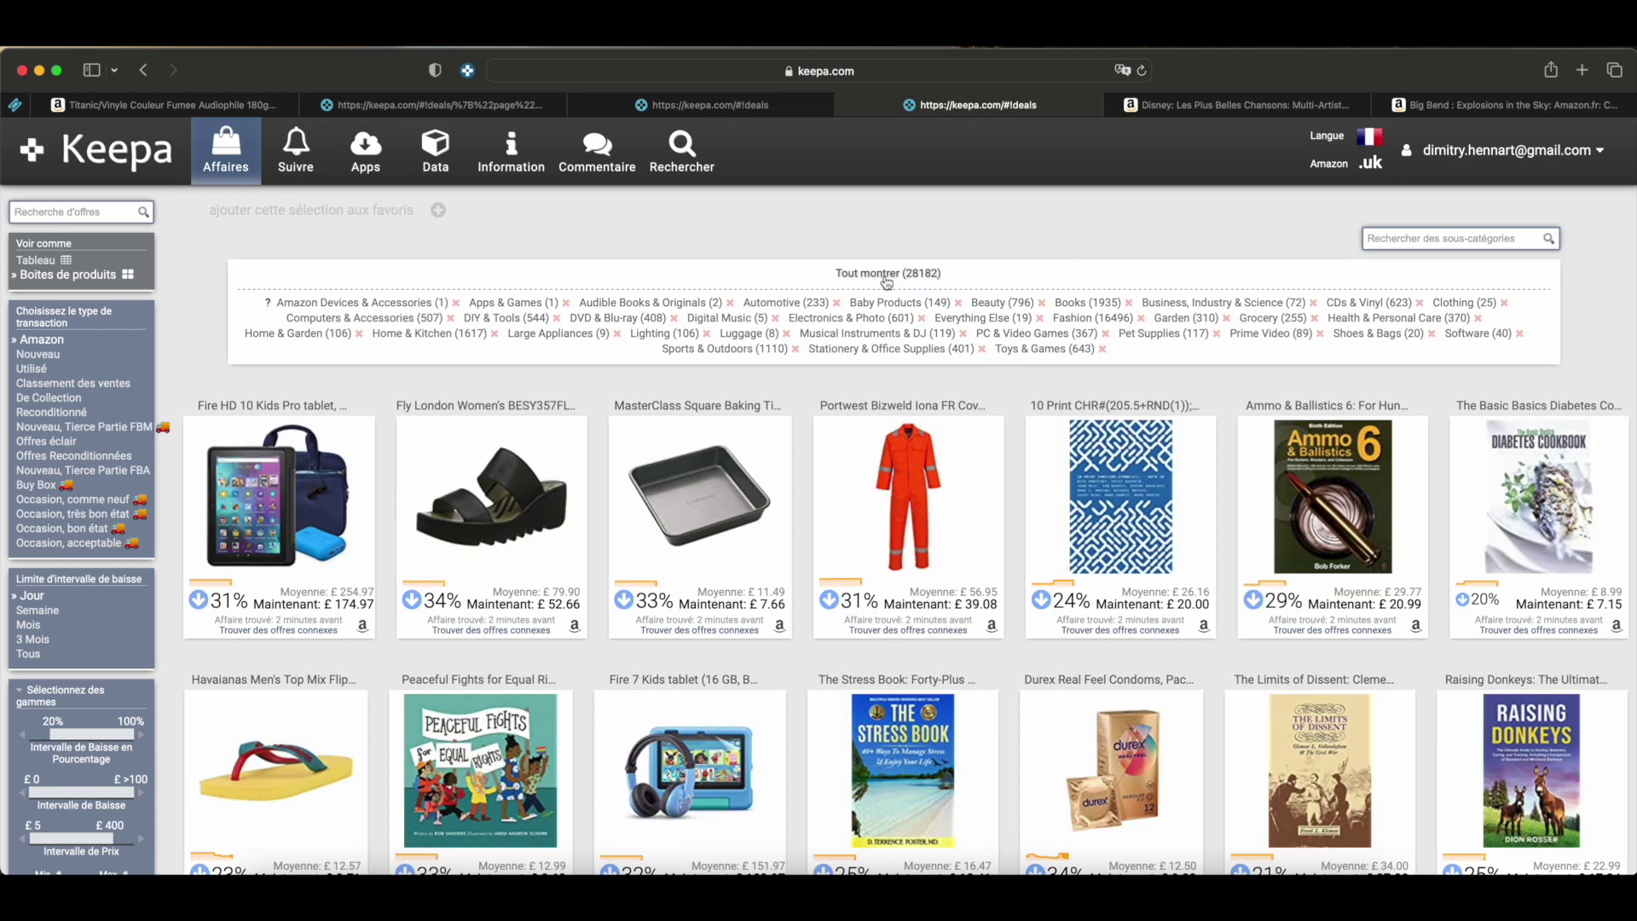
pyautogui.click(1379, 304)
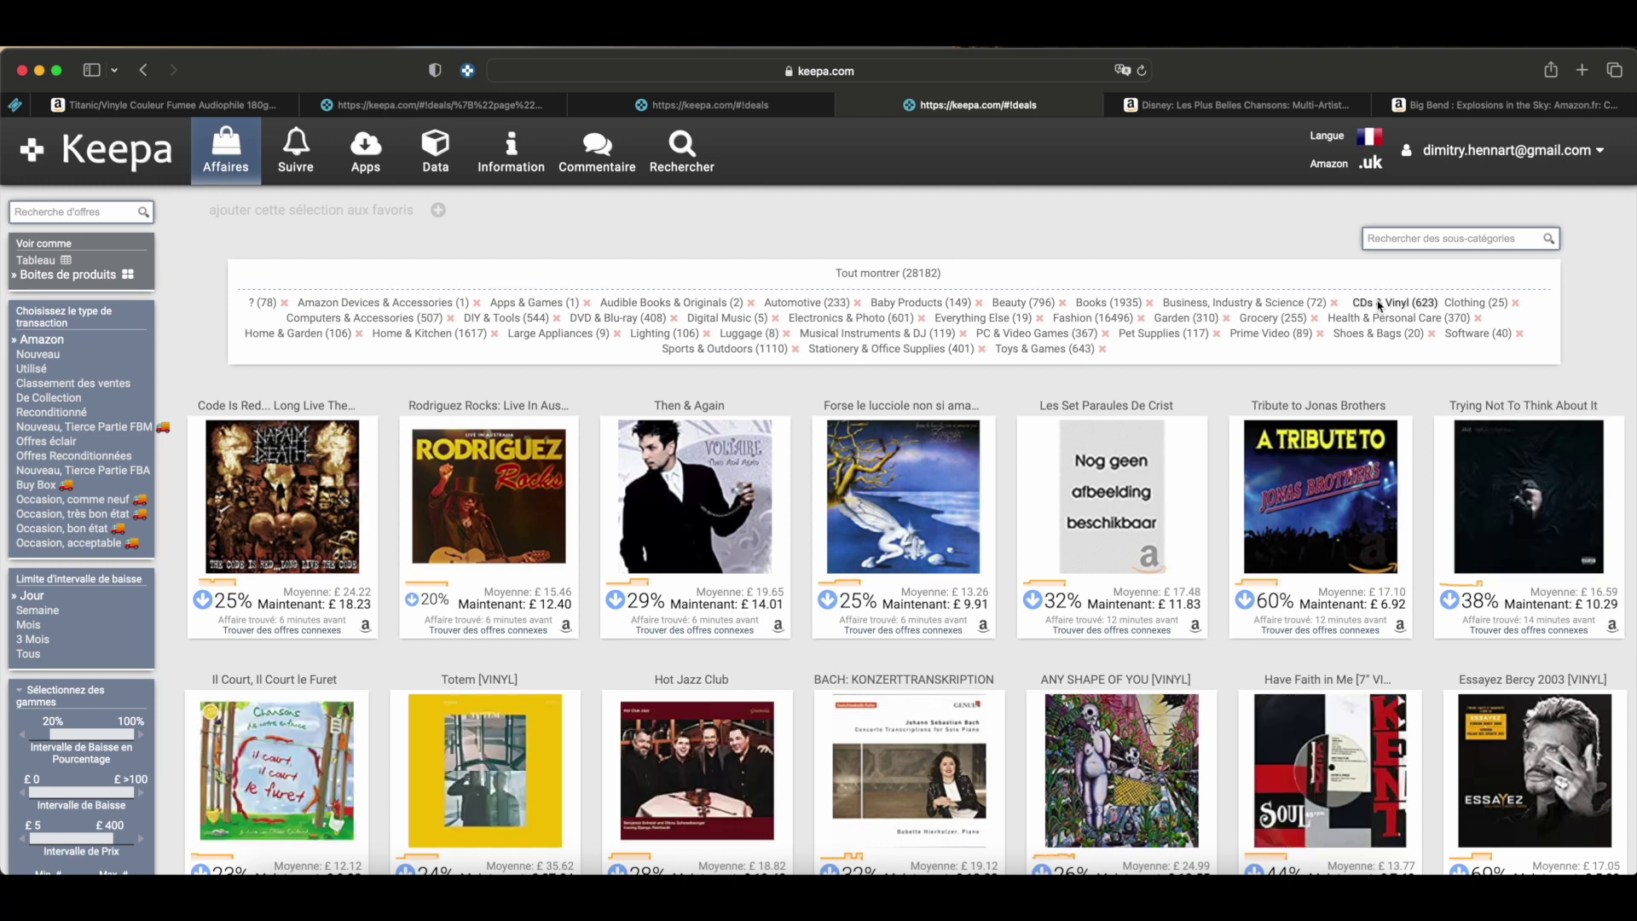
pyautogui.moveTo(753, 543)
pyautogui.scroll(-2, 754, 543)
pyautogui.scroll(2, 754, 544)
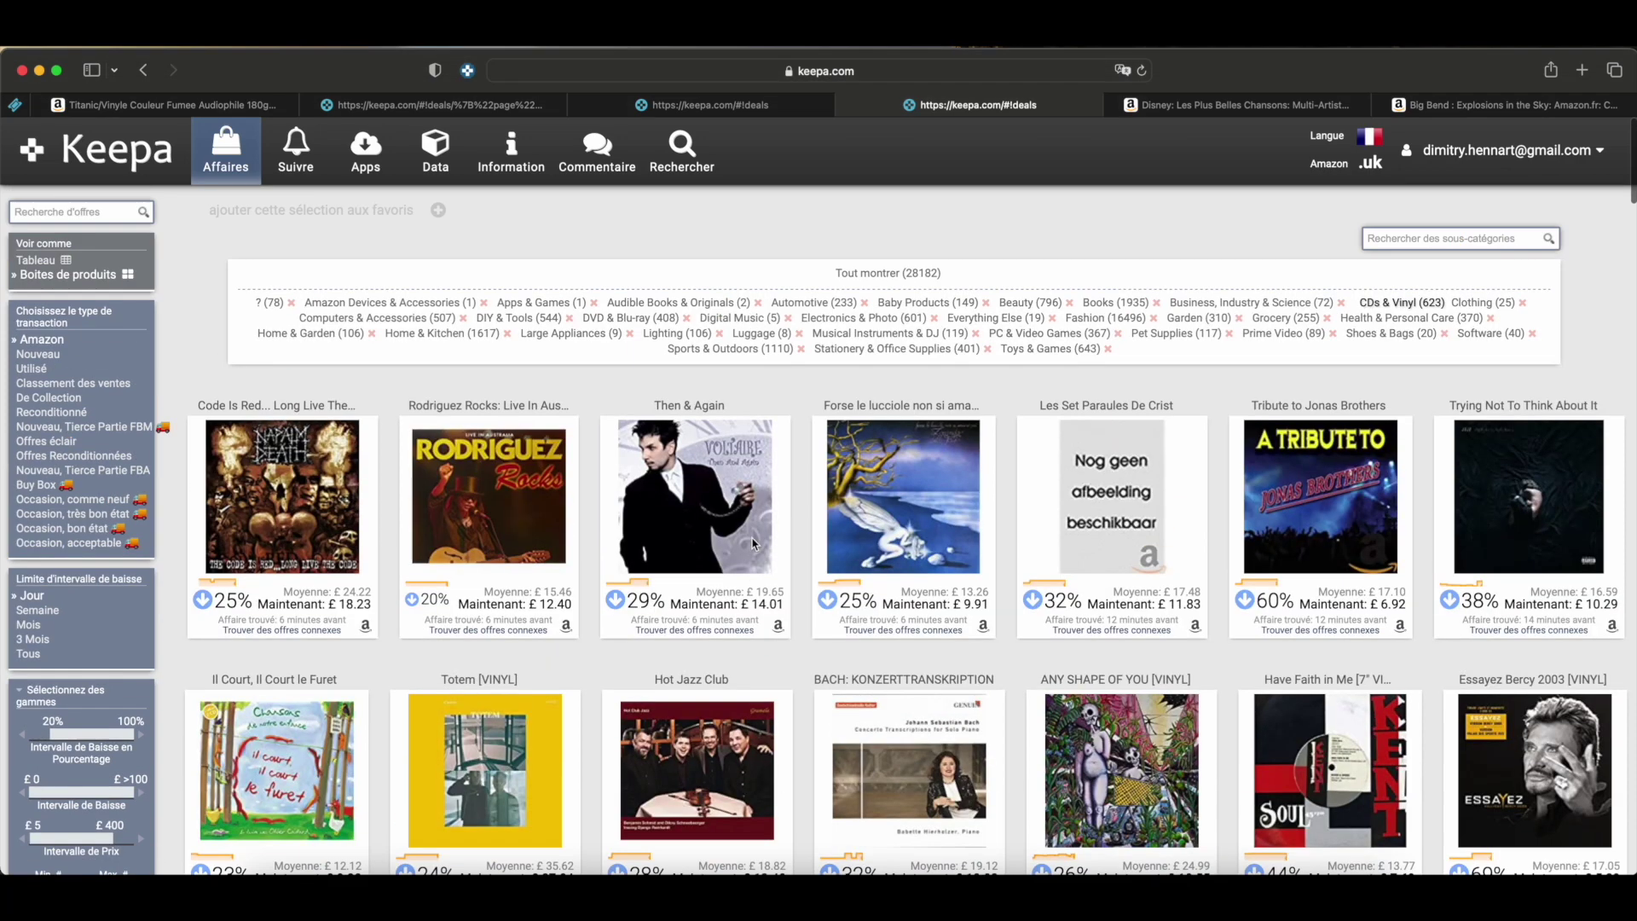
# Search the subcategories for "vinyl" and list the UK deals under CDs & Vinyl > Featured Categories > Vinyl
pyautogui.click(1425, 236)
pyautogui.write('vinyl')
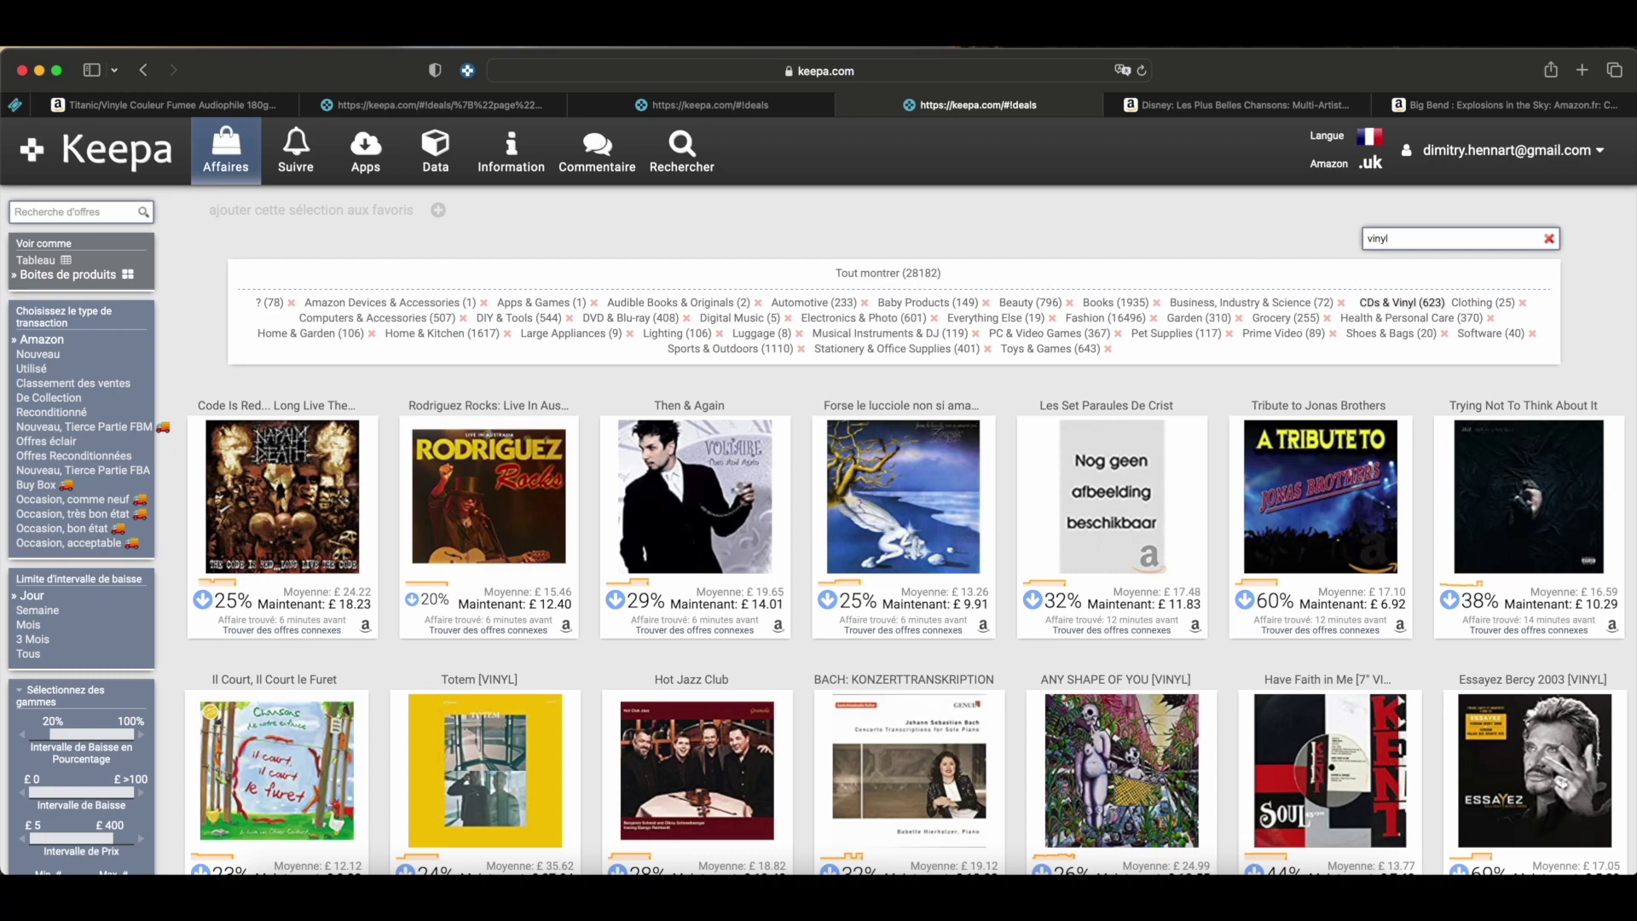
pyautogui.press('Return')
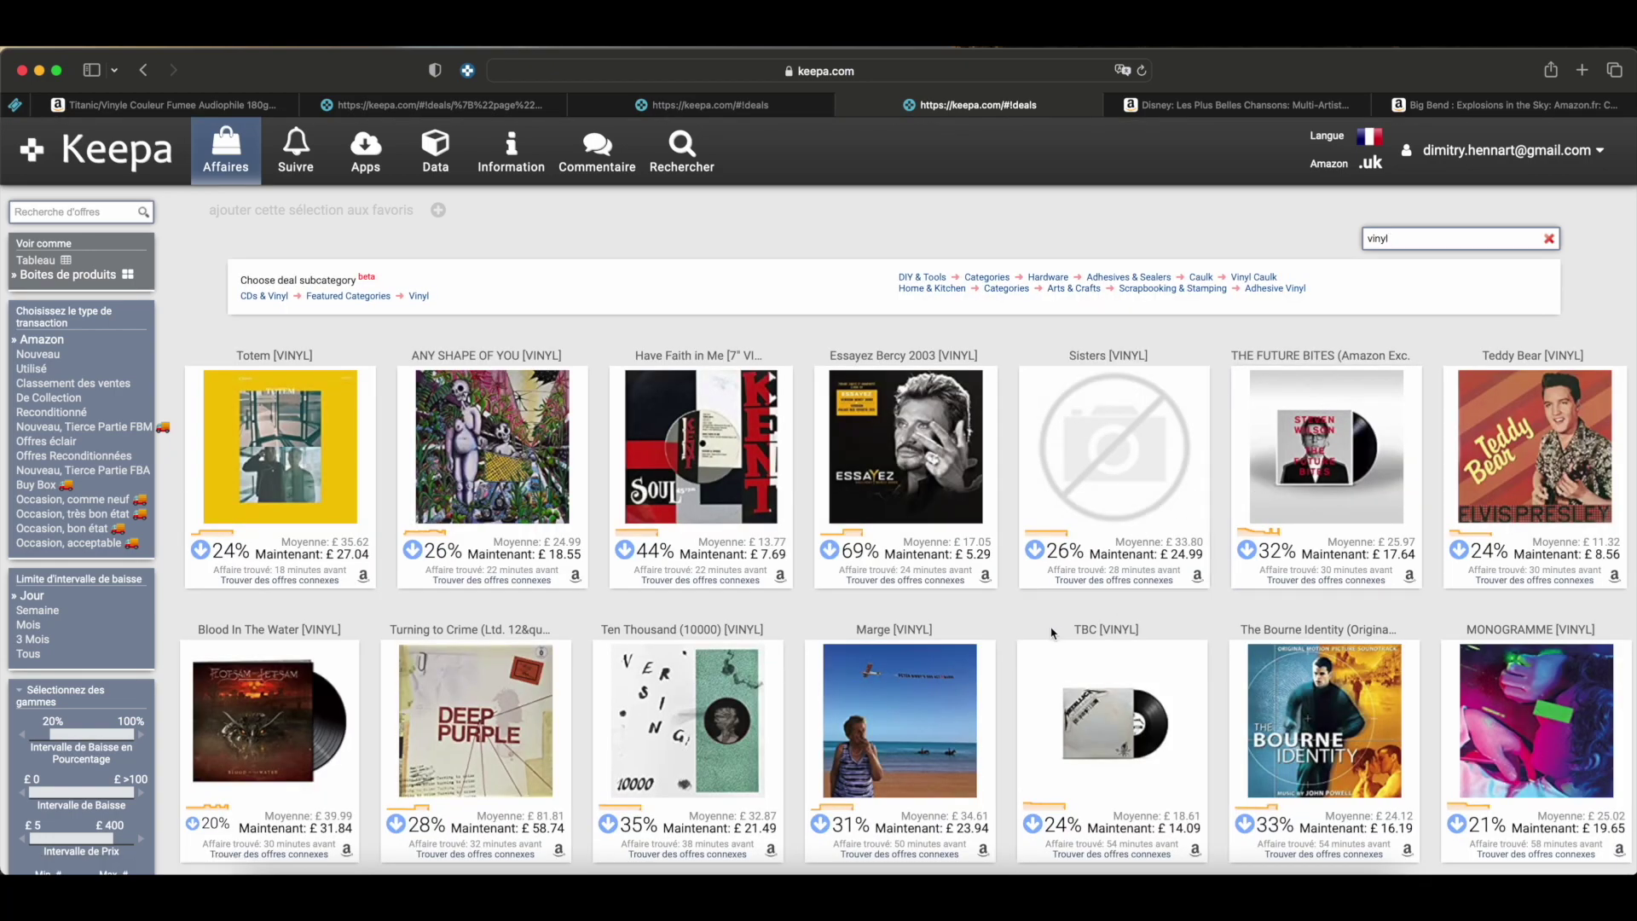
# Browse the first page of UK vinyl deals, checking discounts and current prices
pyautogui.scroll(-10, 1051, 632)
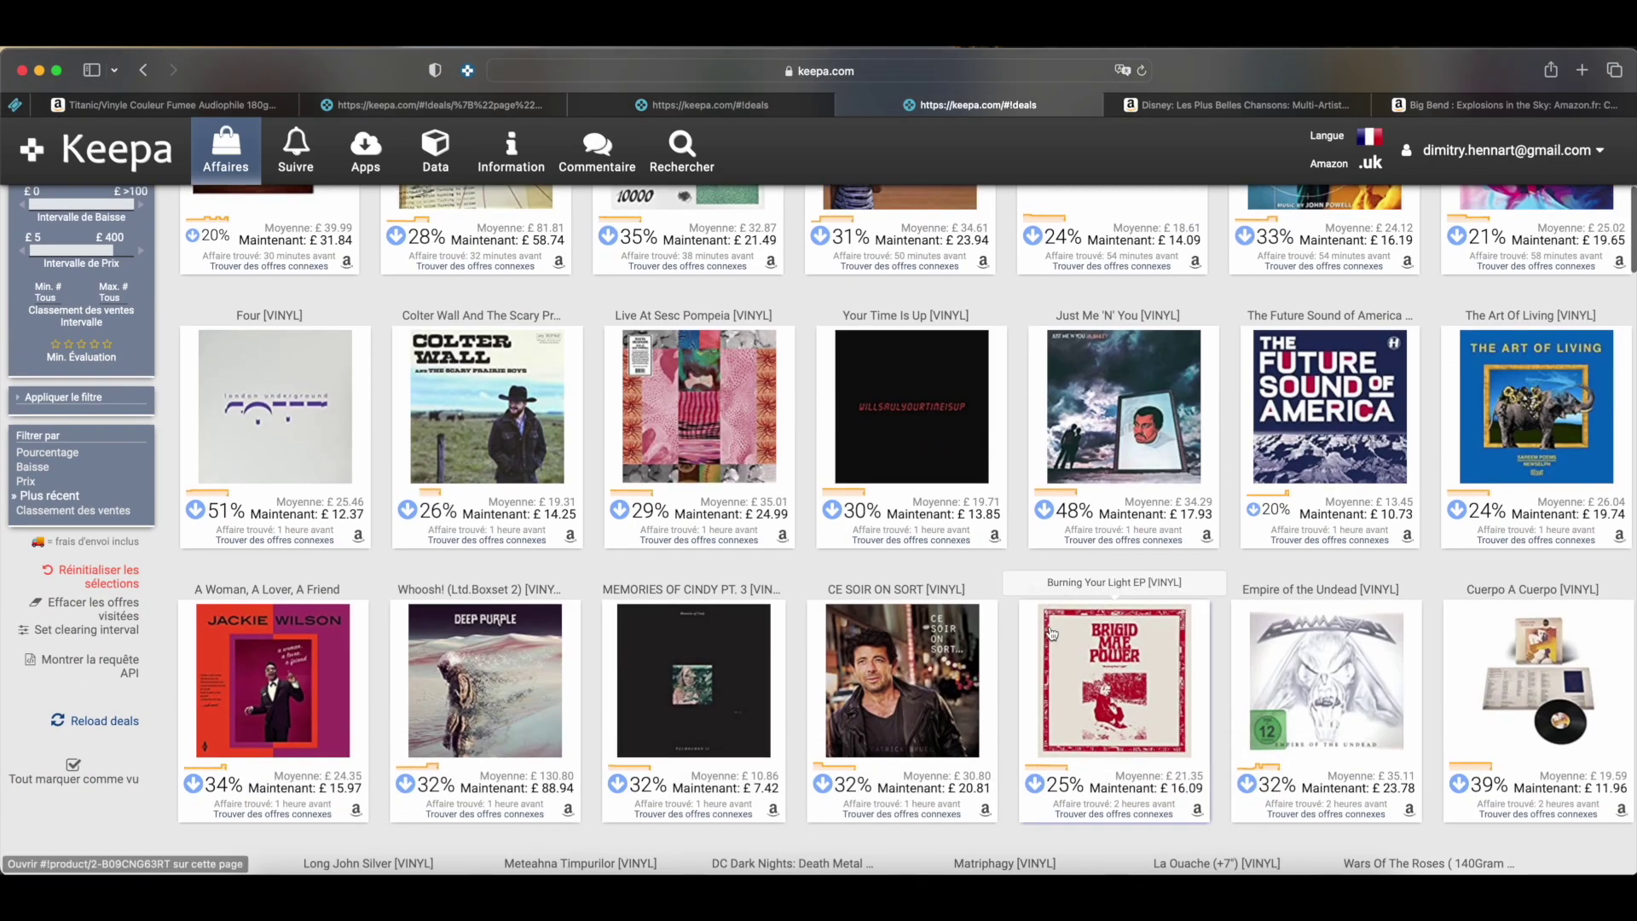
pyautogui.scroll(-9, 1052, 632)
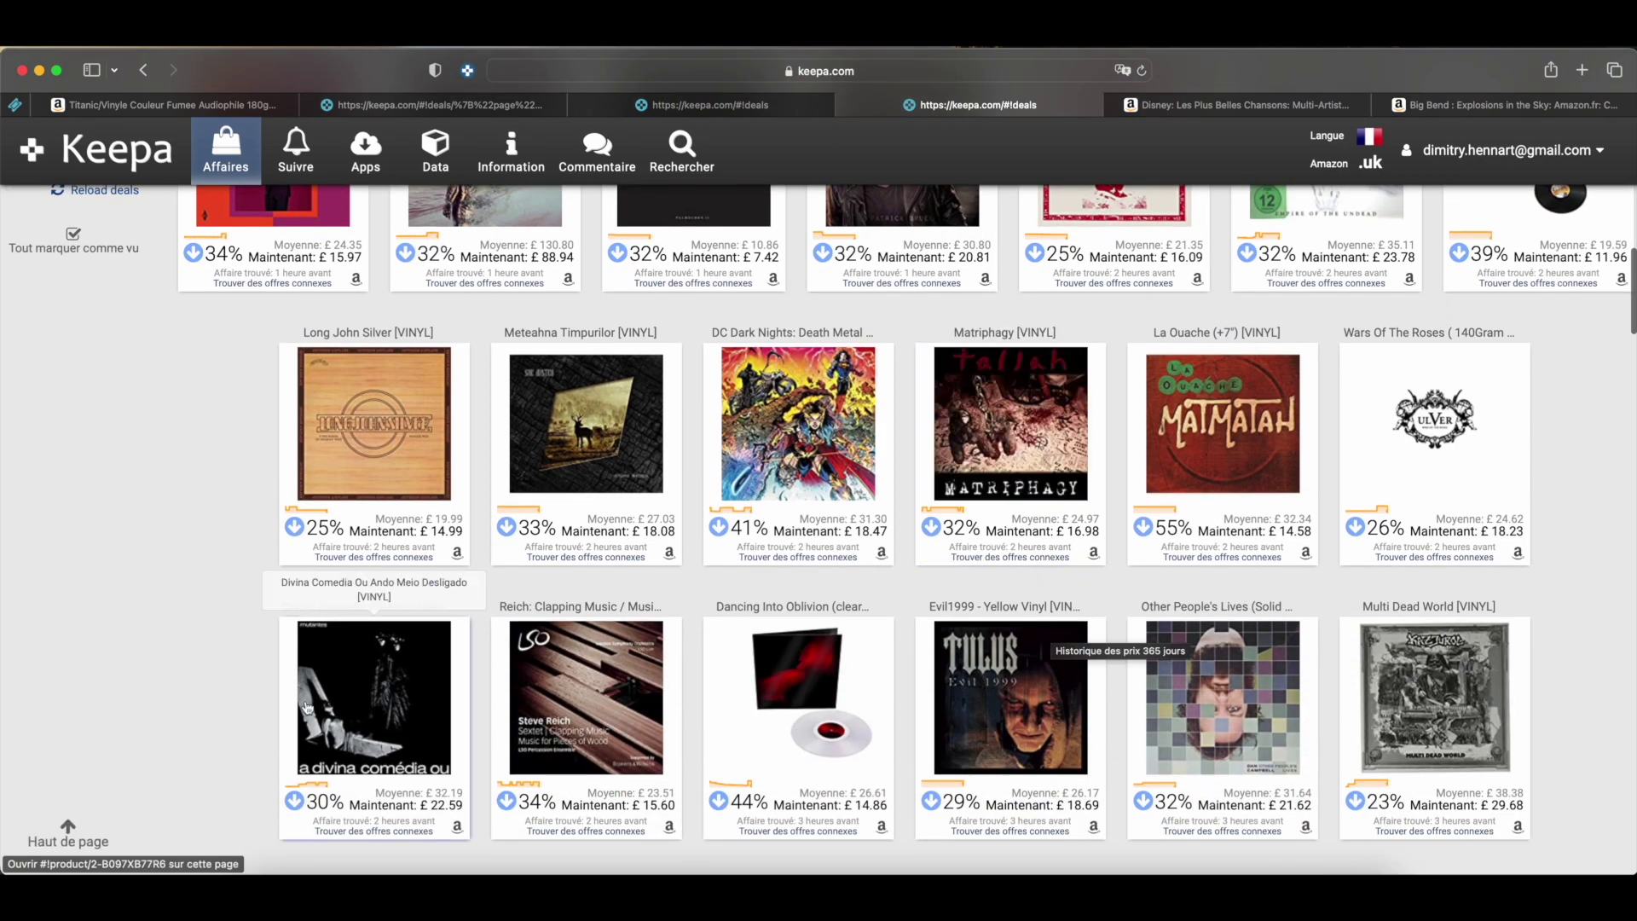
pyautogui.scroll(-7, 170, 638)
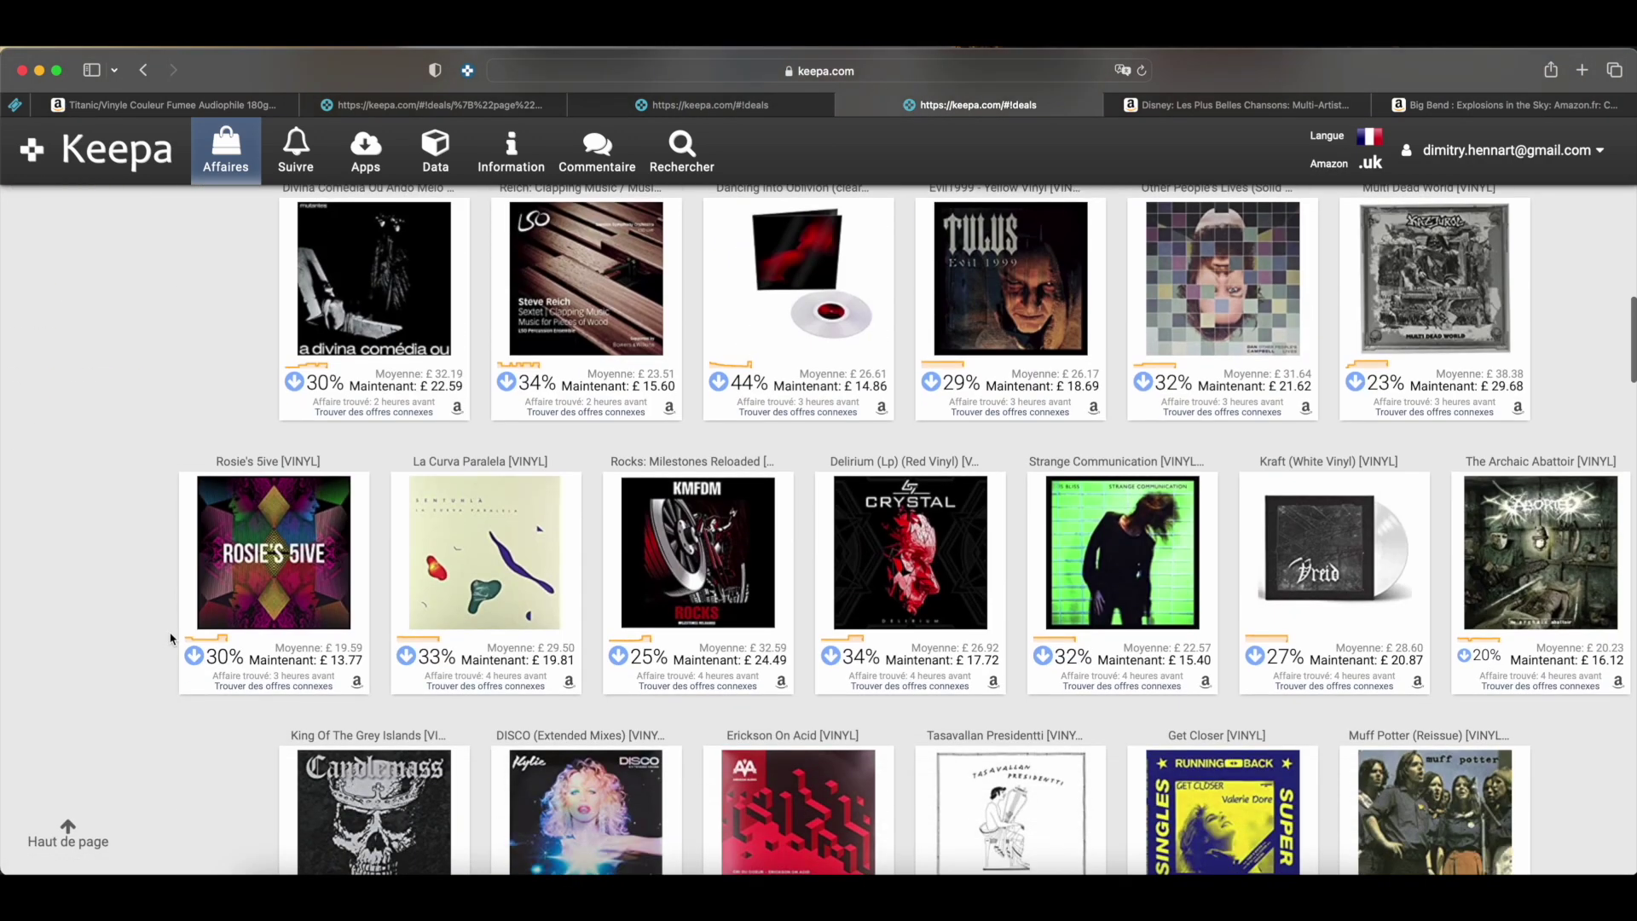
pyautogui.scroll(-8, 170, 638)
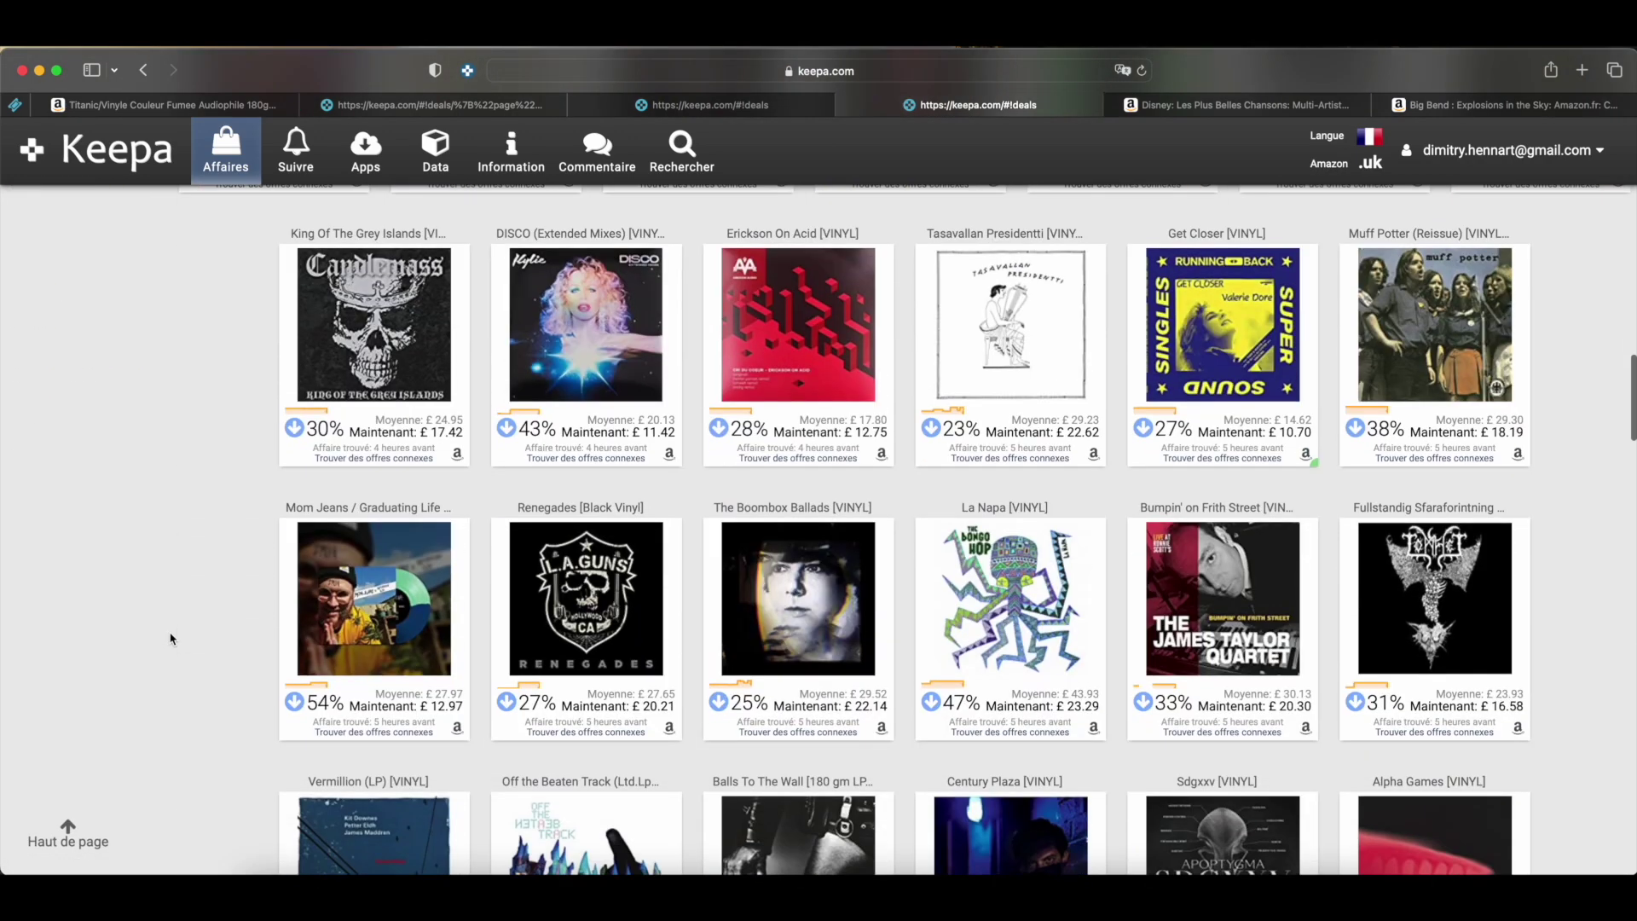
pyautogui.scroll(-10, 171, 638)
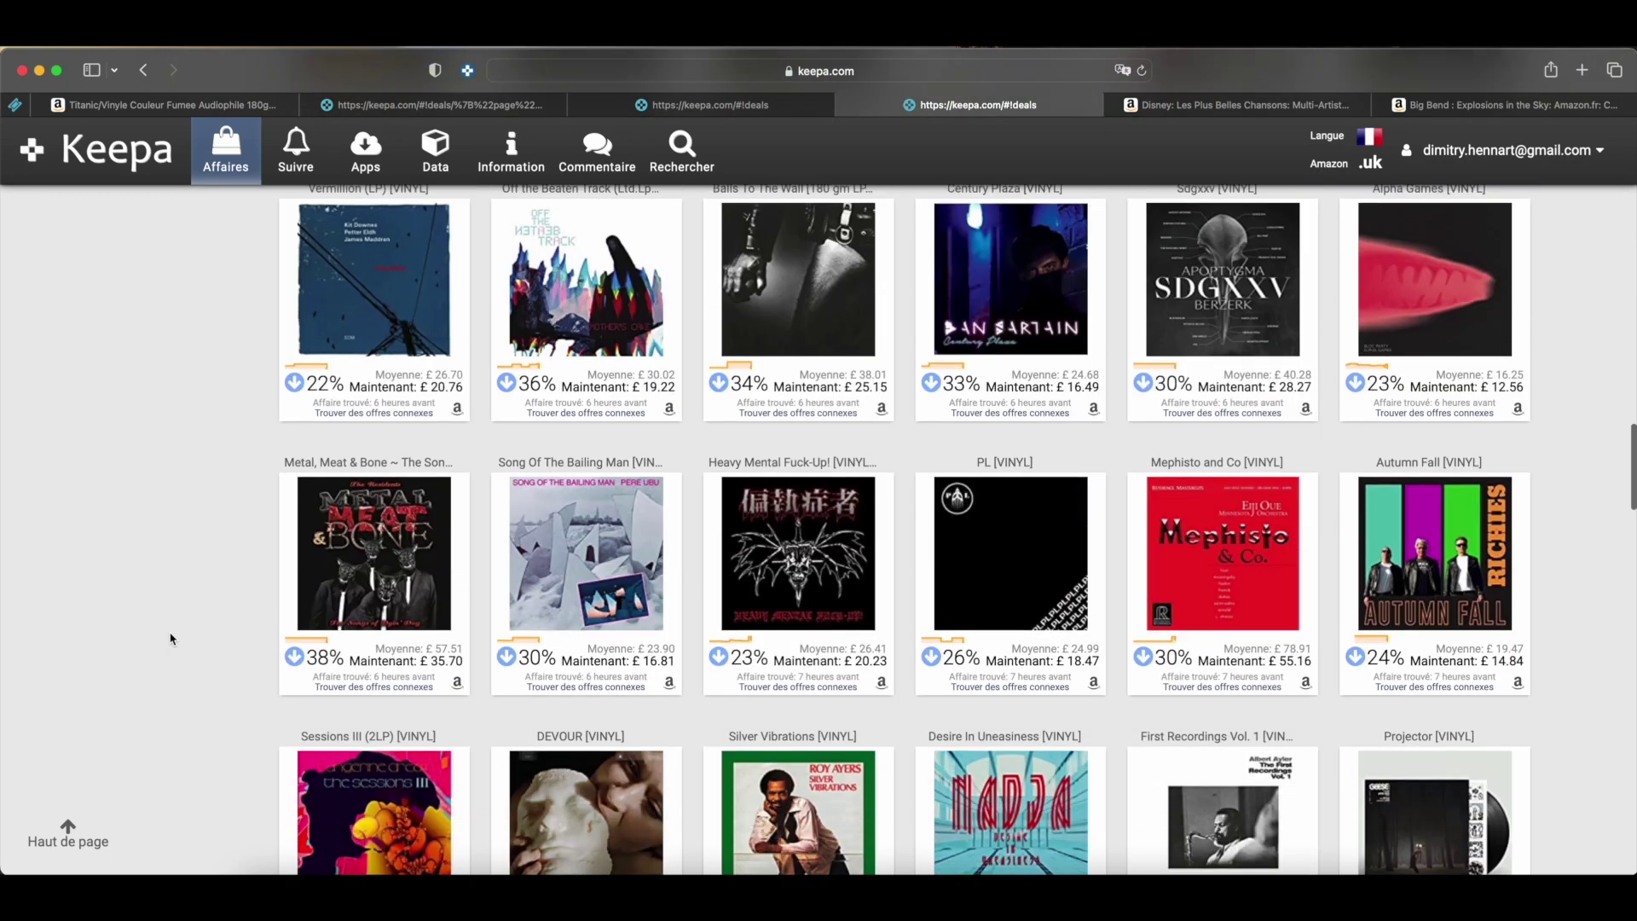
pyautogui.scroll(-5, 171, 638)
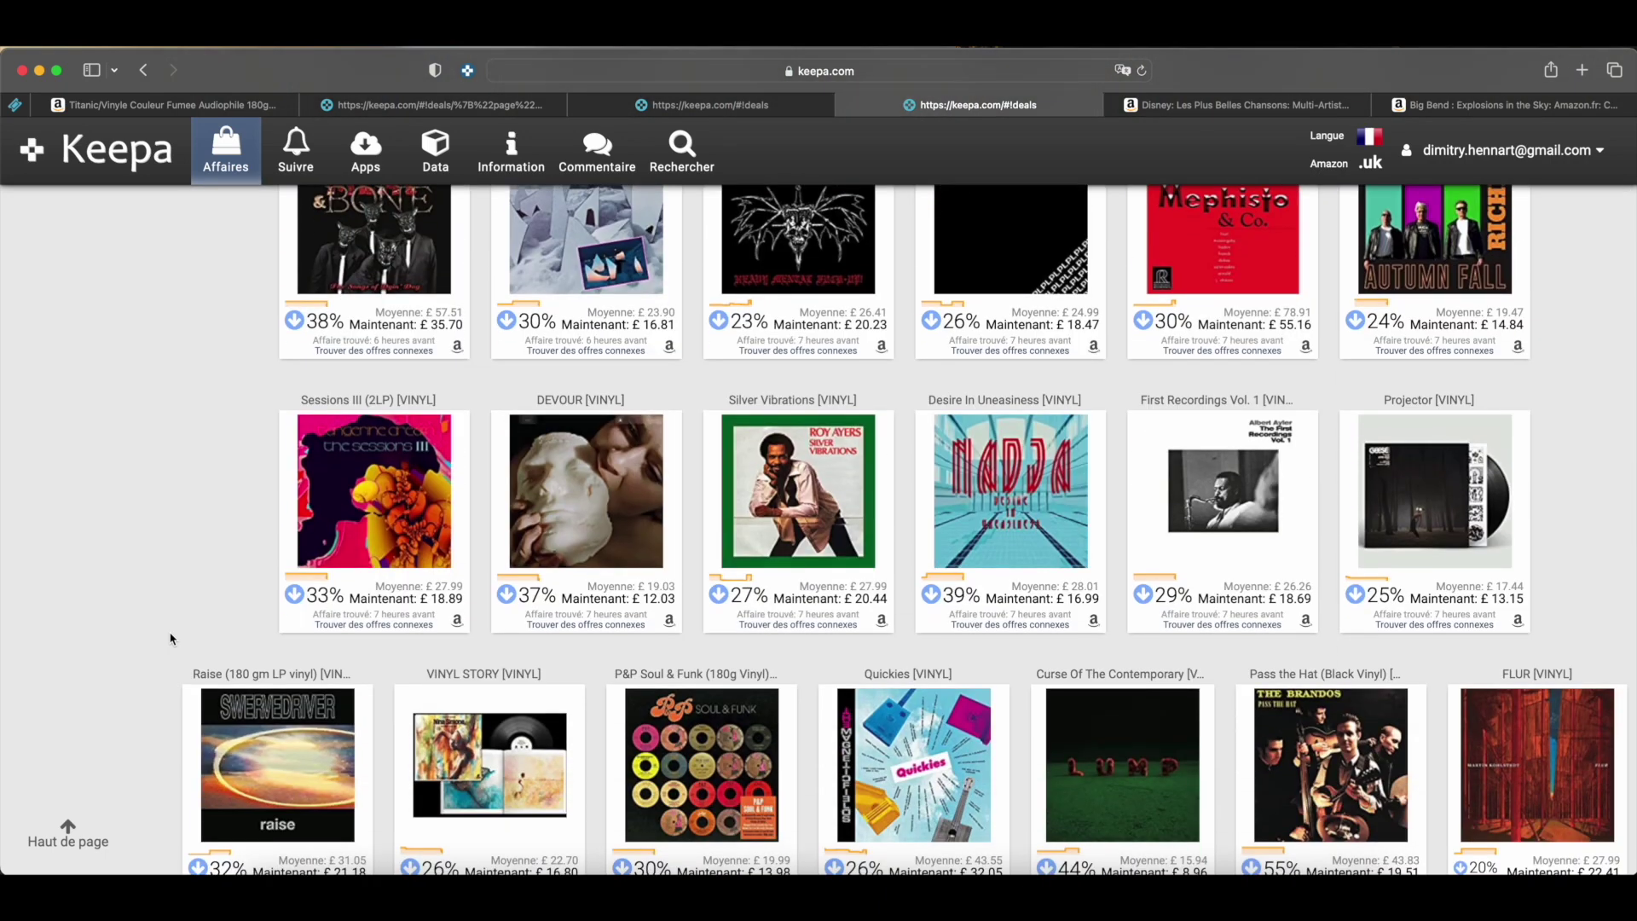
pyautogui.scroll(-5, 171, 638)
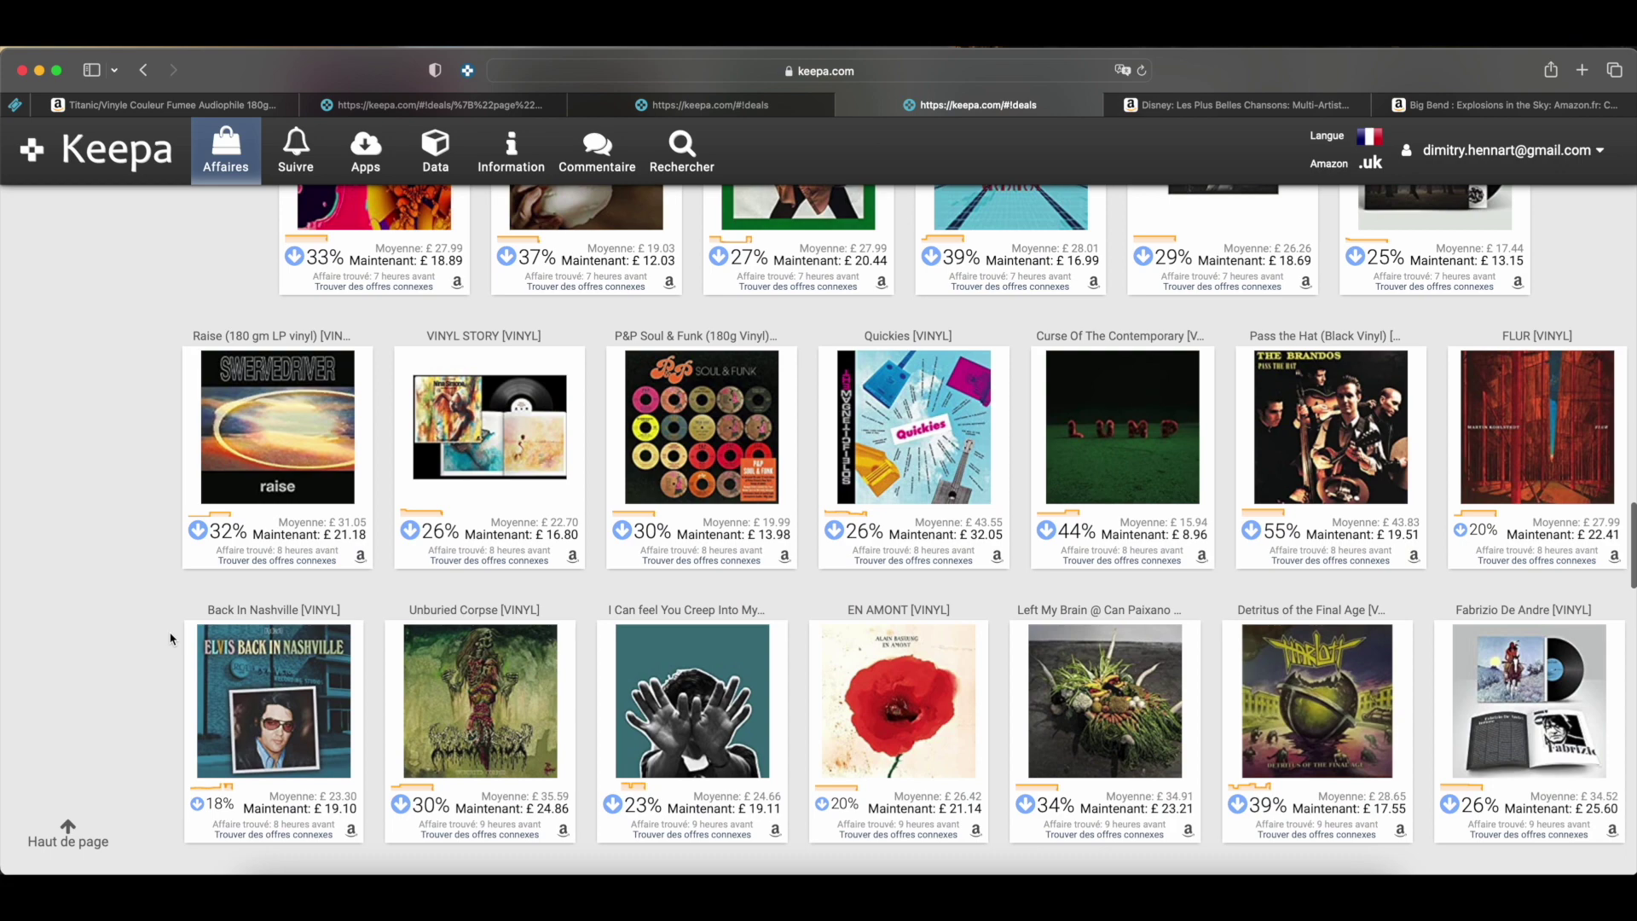
pyautogui.scroll(-5, 170, 638)
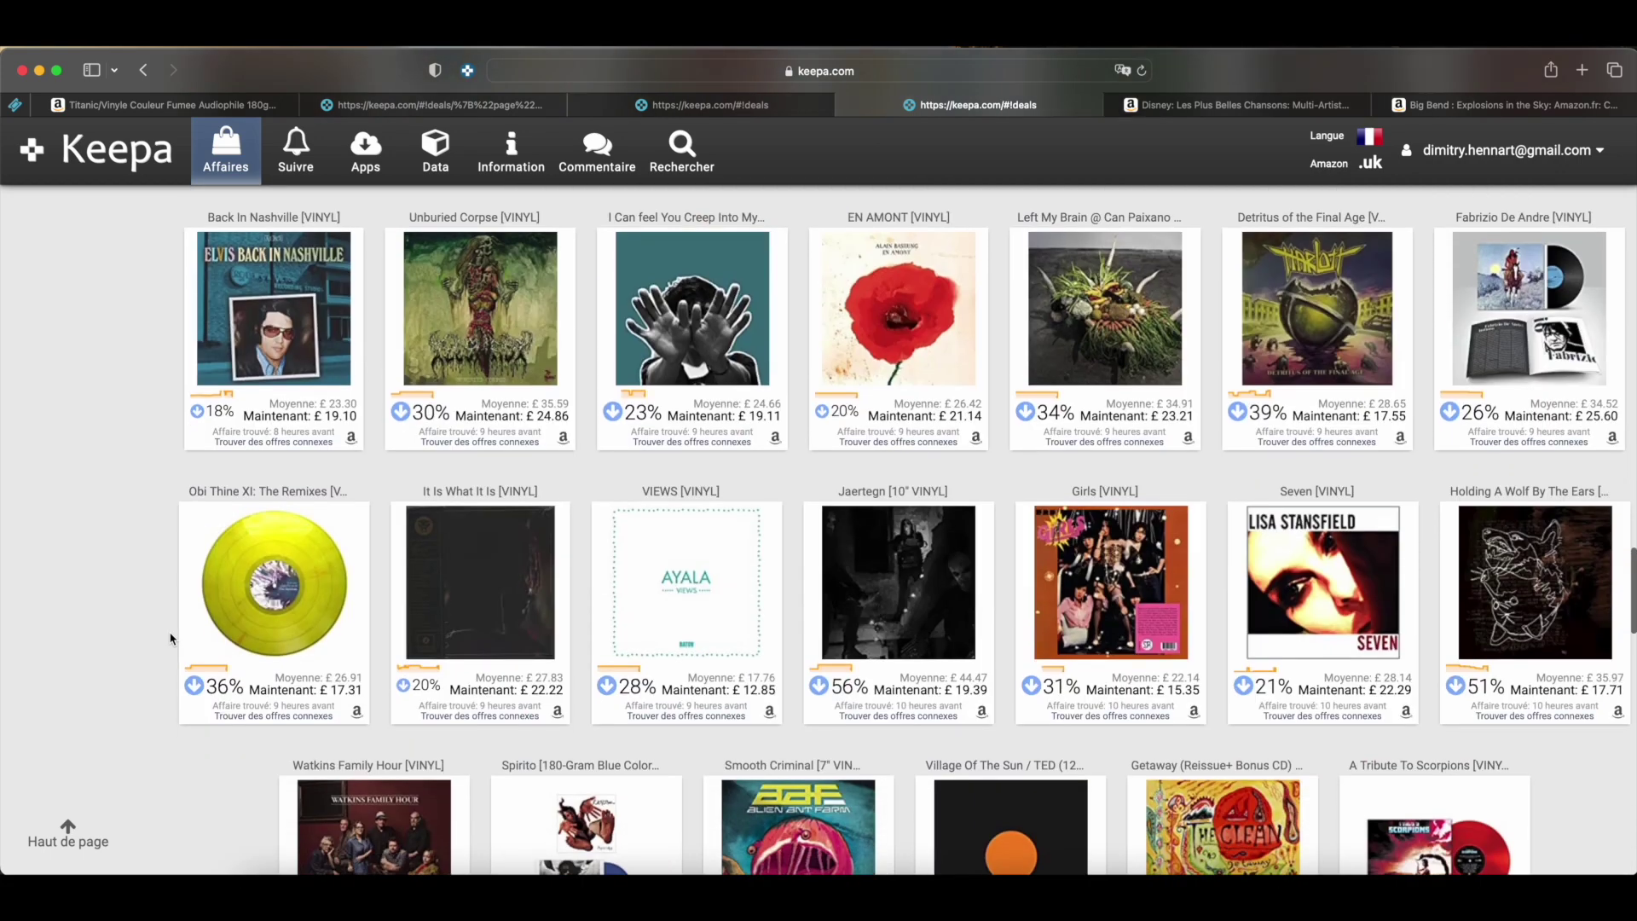
pyautogui.scroll(-4, 170, 638)
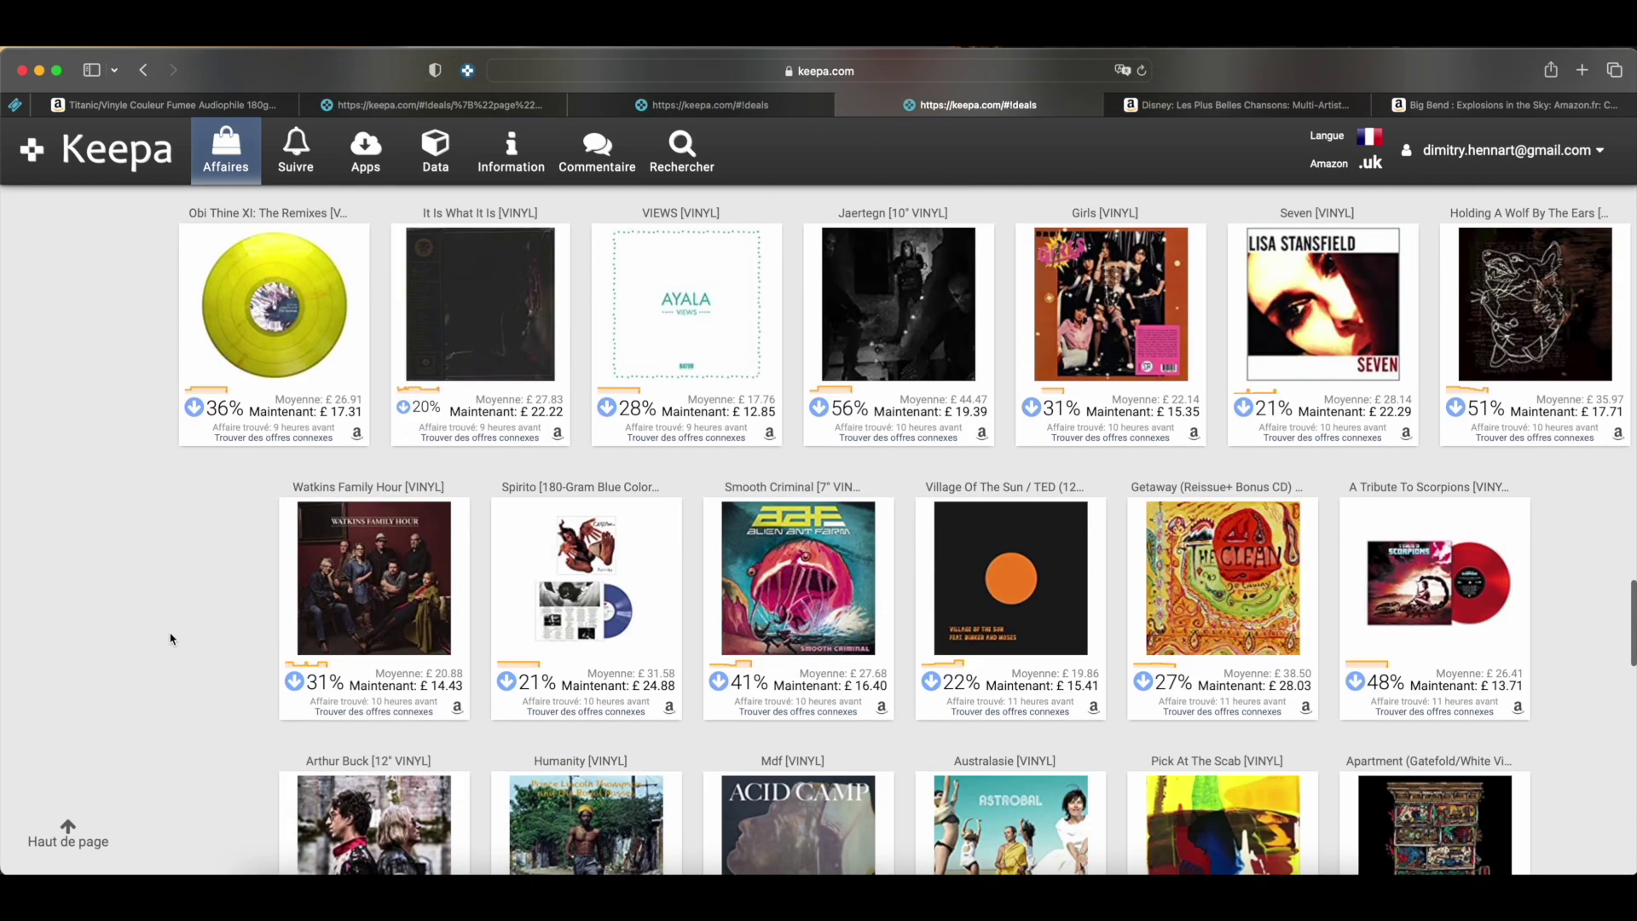
pyautogui.scroll(-5, 171, 638)
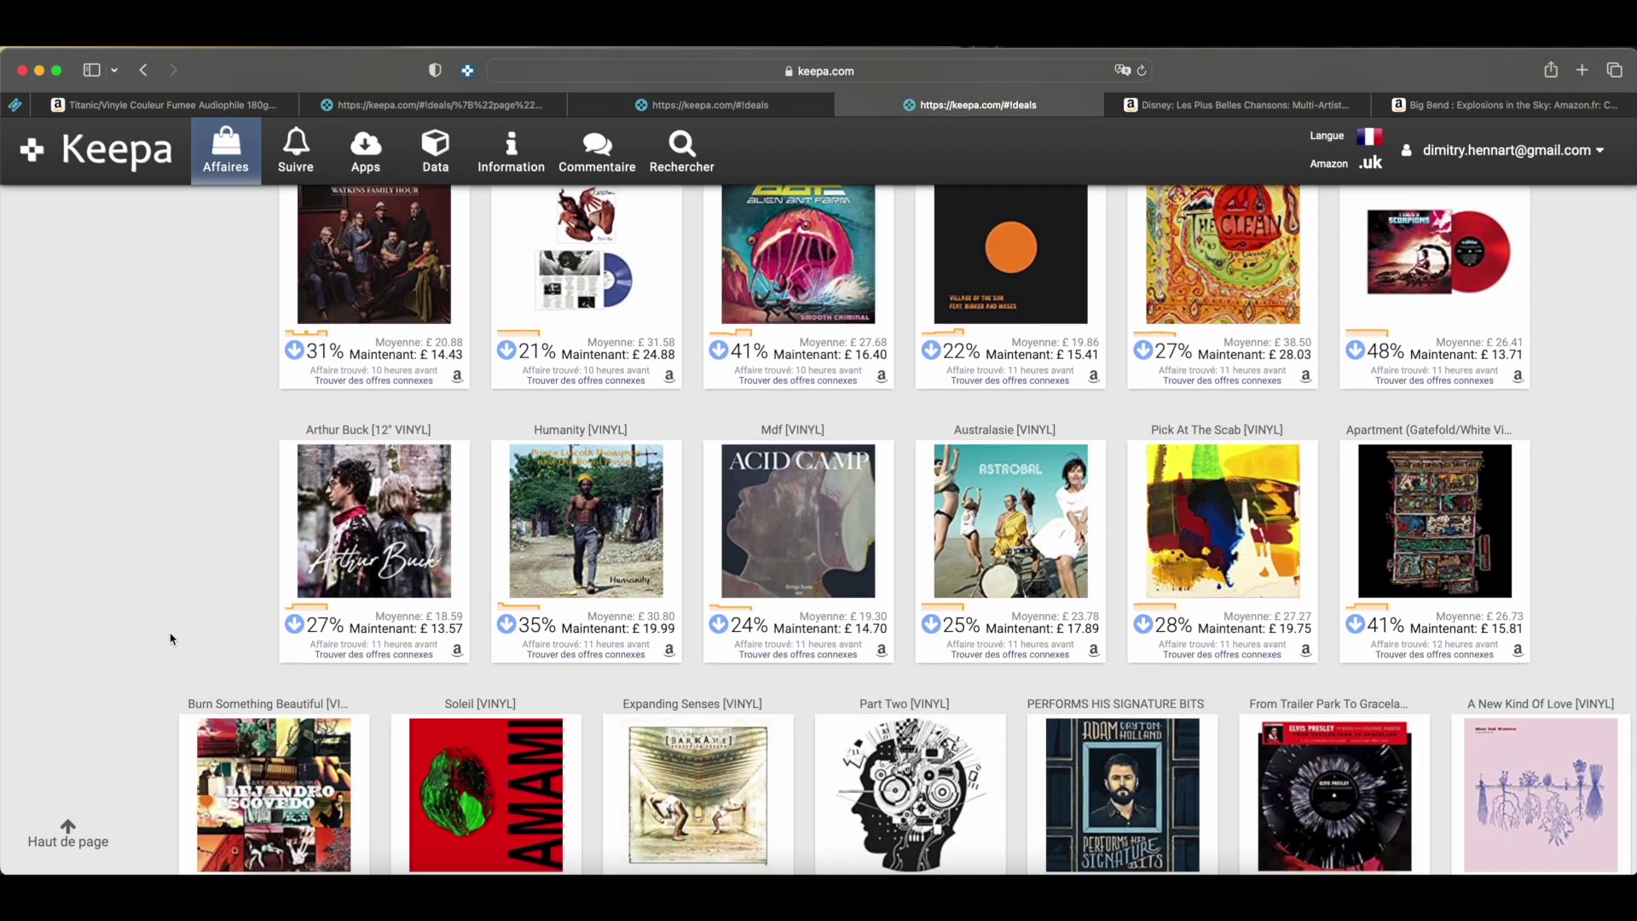
pyautogui.scroll(-6, 171, 638)
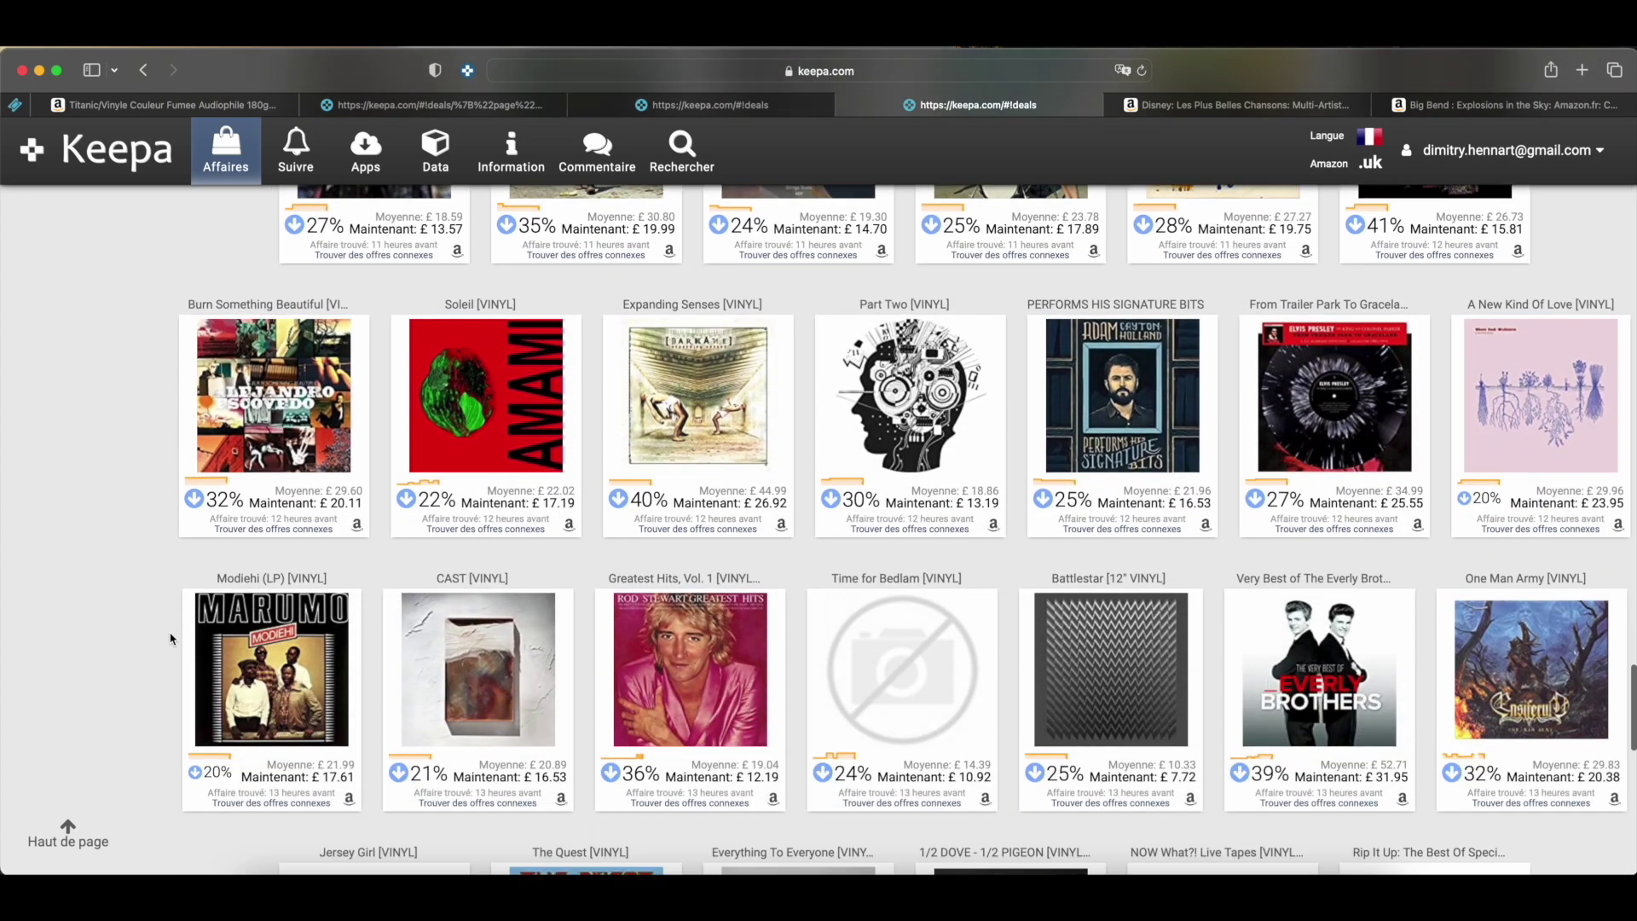
pyautogui.scroll(-7, 171, 638)
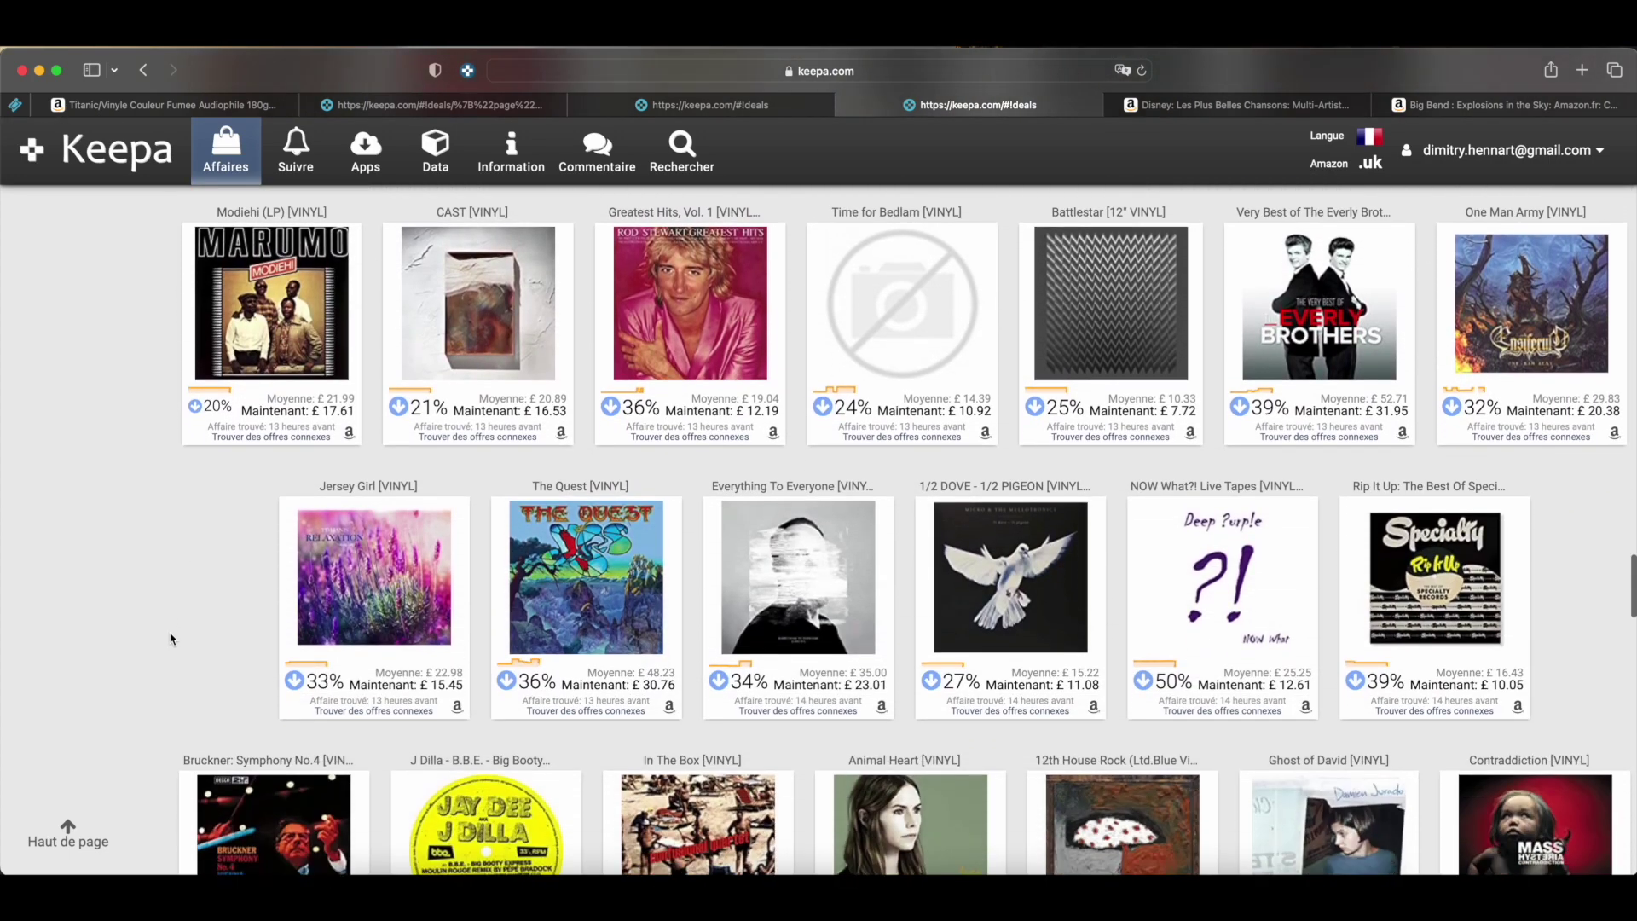
pyautogui.scroll(-3, 171, 638)
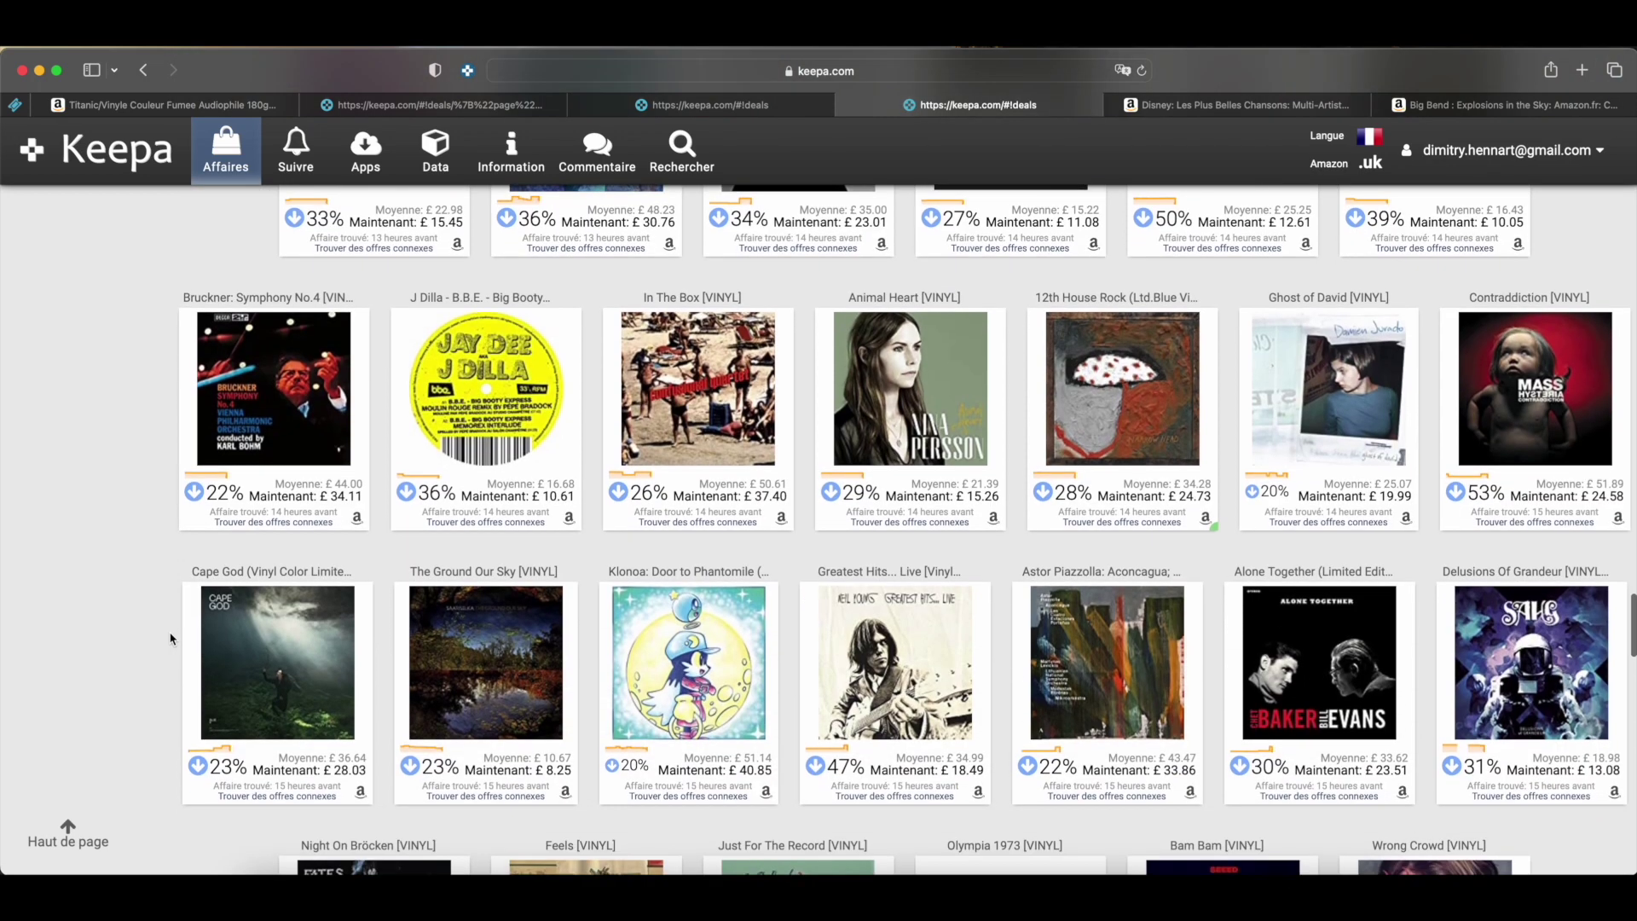
pyautogui.scroll(-6, 170, 638)
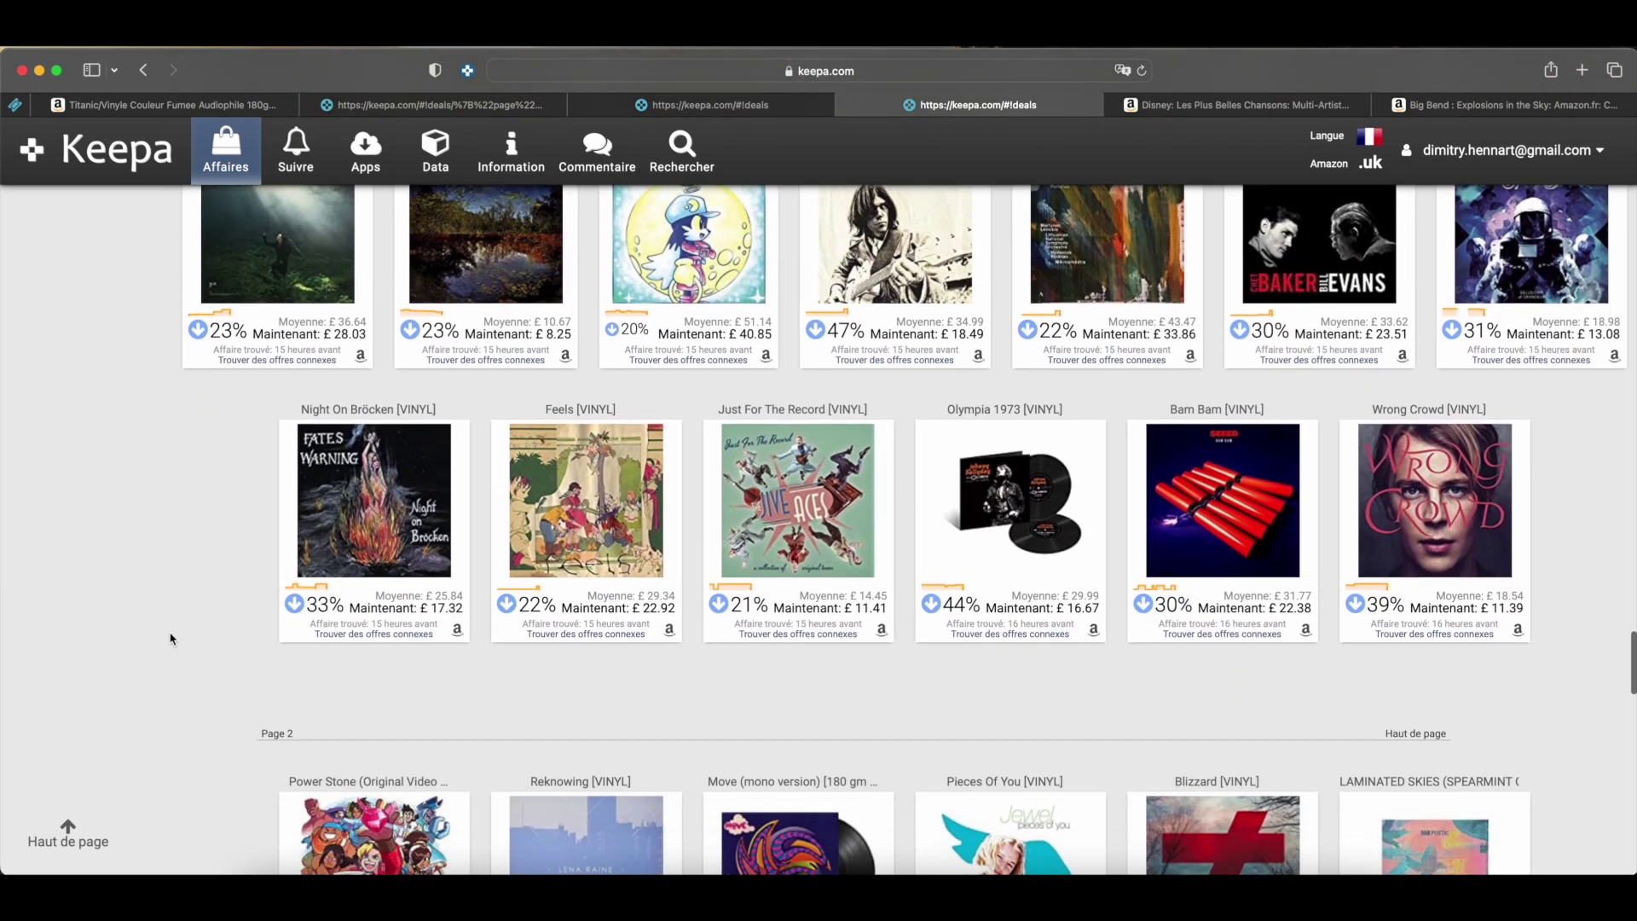
# Browse the rest of the UK vinyl deals through page 2, checking discounts and current prices
pyautogui.scroll(-6, 171, 637)
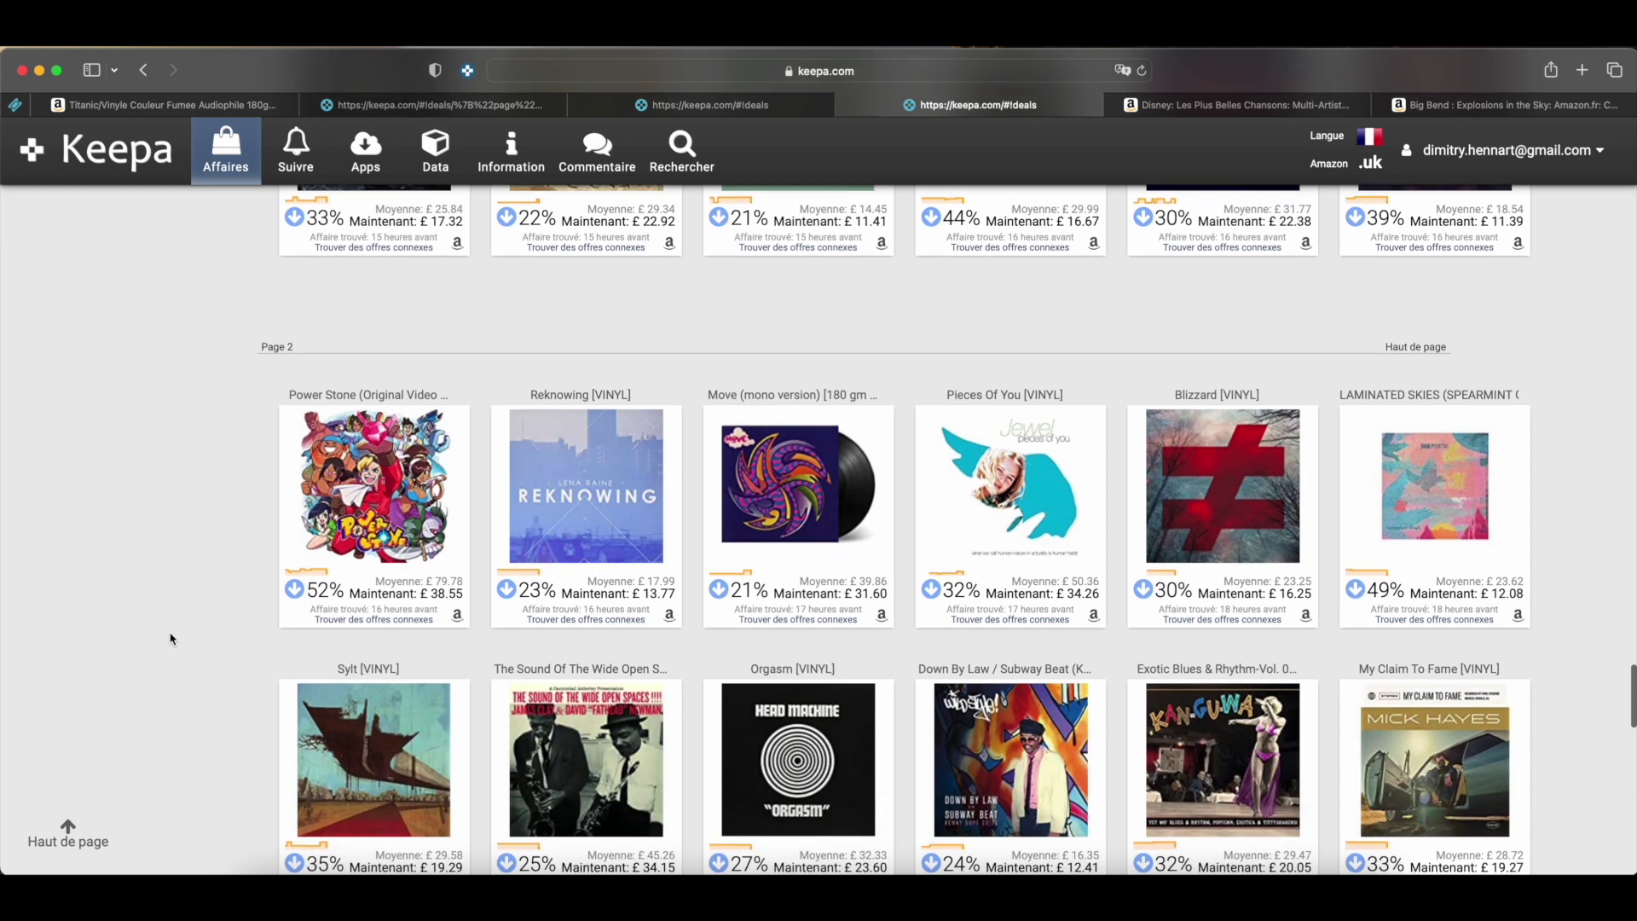
pyautogui.scroll(-1, 170, 638)
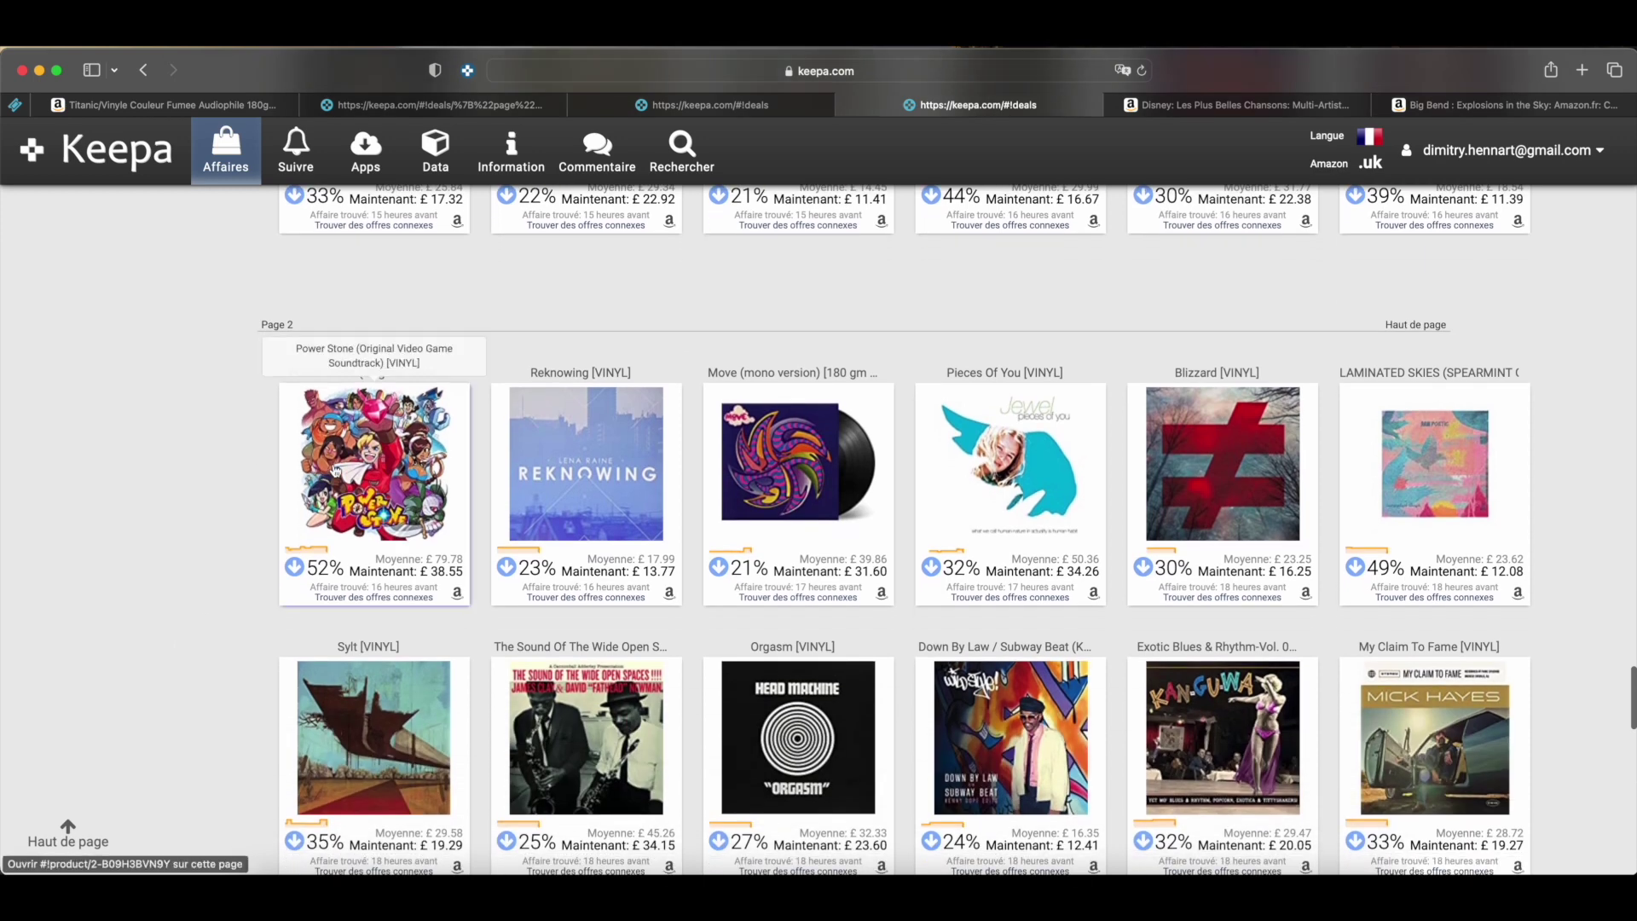
pyautogui.scroll(-2, 175, 650)
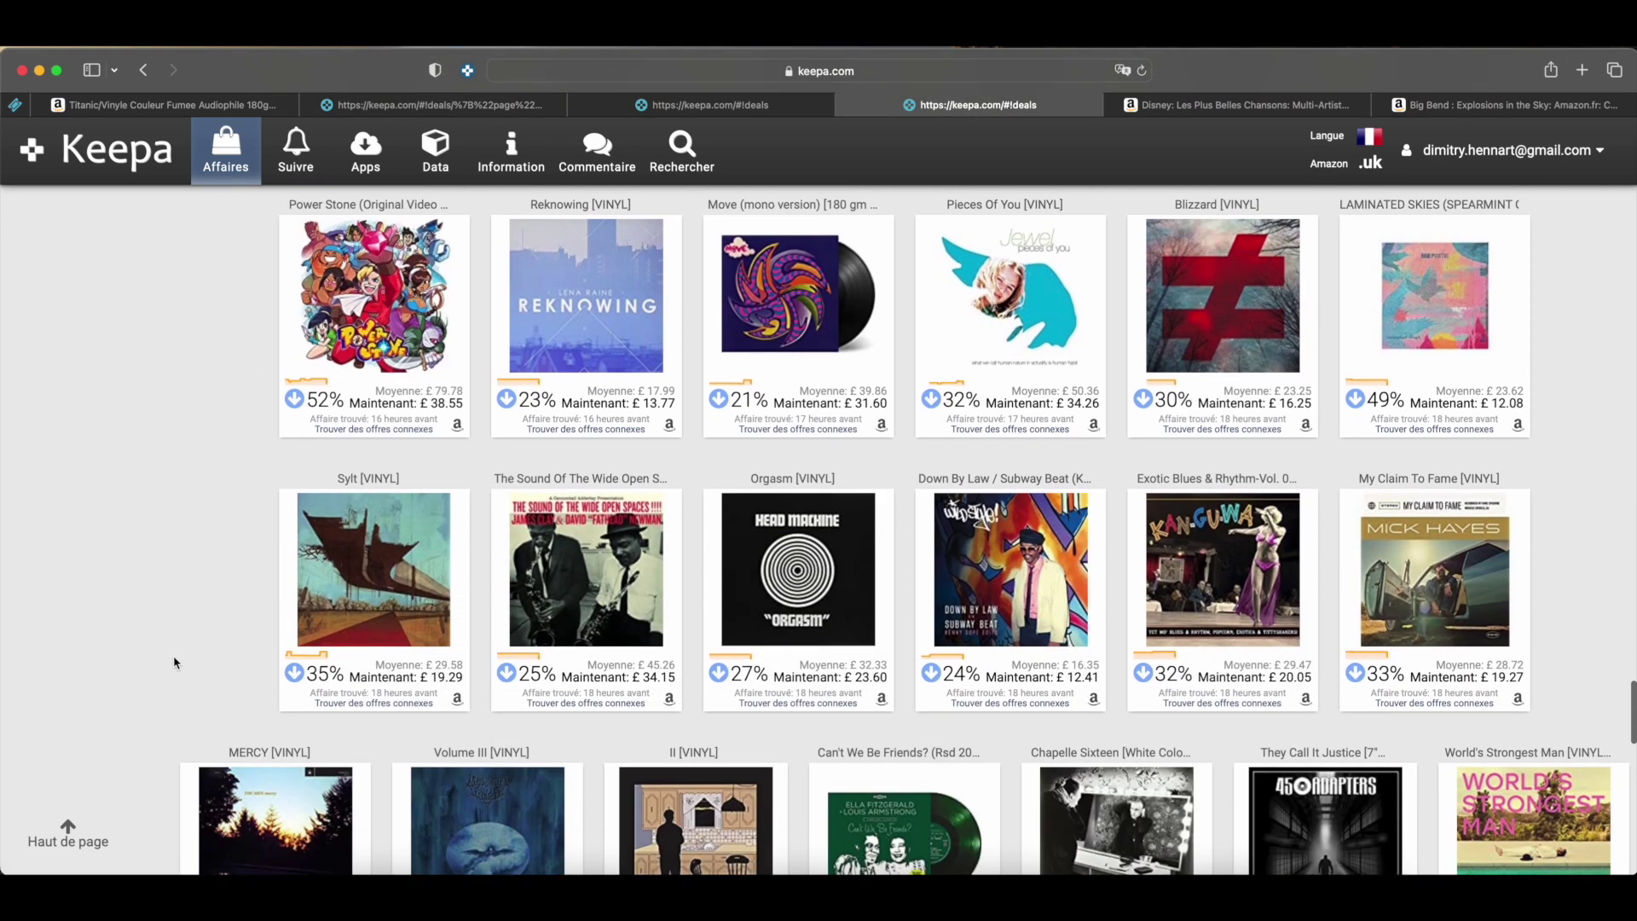
pyautogui.scroll(-3, 175, 663)
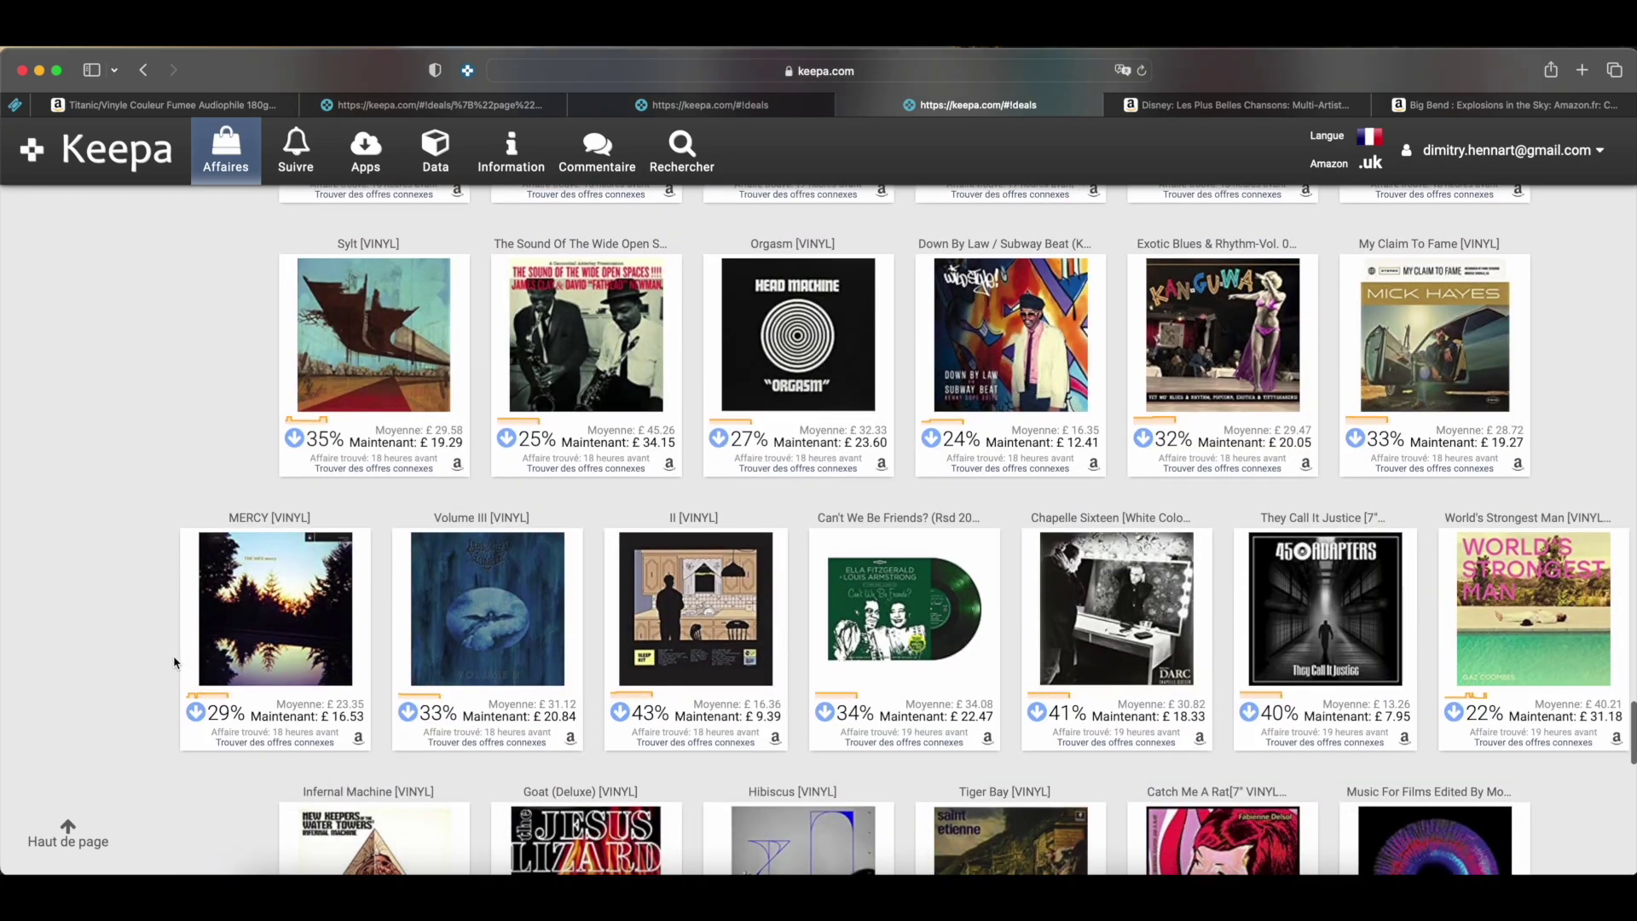
pyautogui.scroll(-3, 175, 663)
pyautogui.scroll(-5, 175, 663)
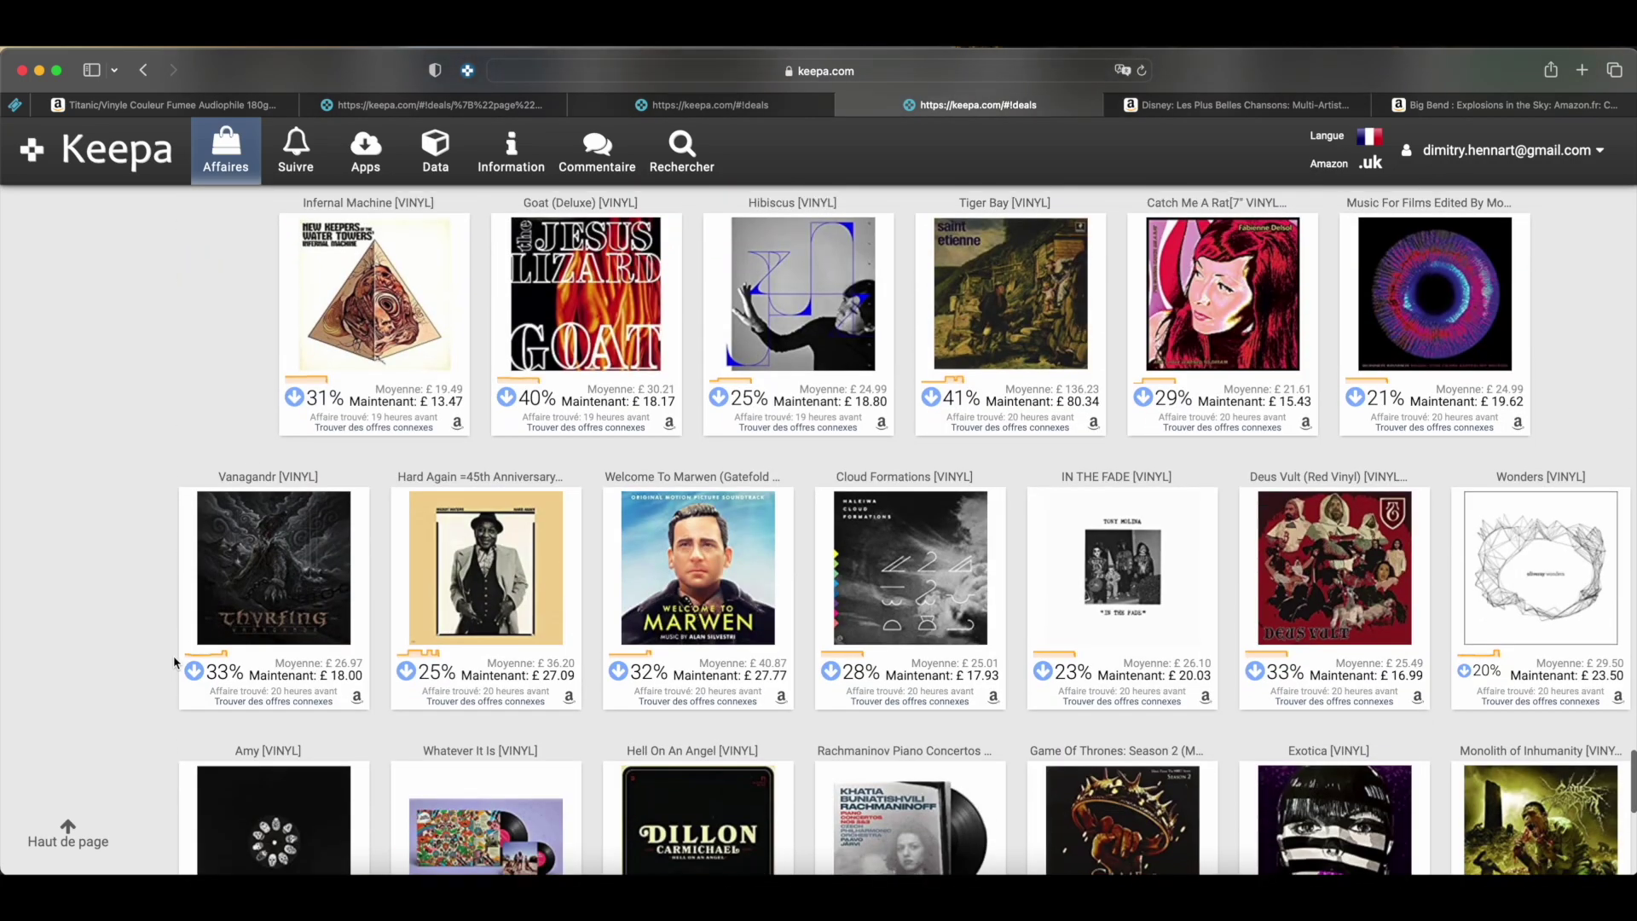
pyautogui.moveTo(752, 576)
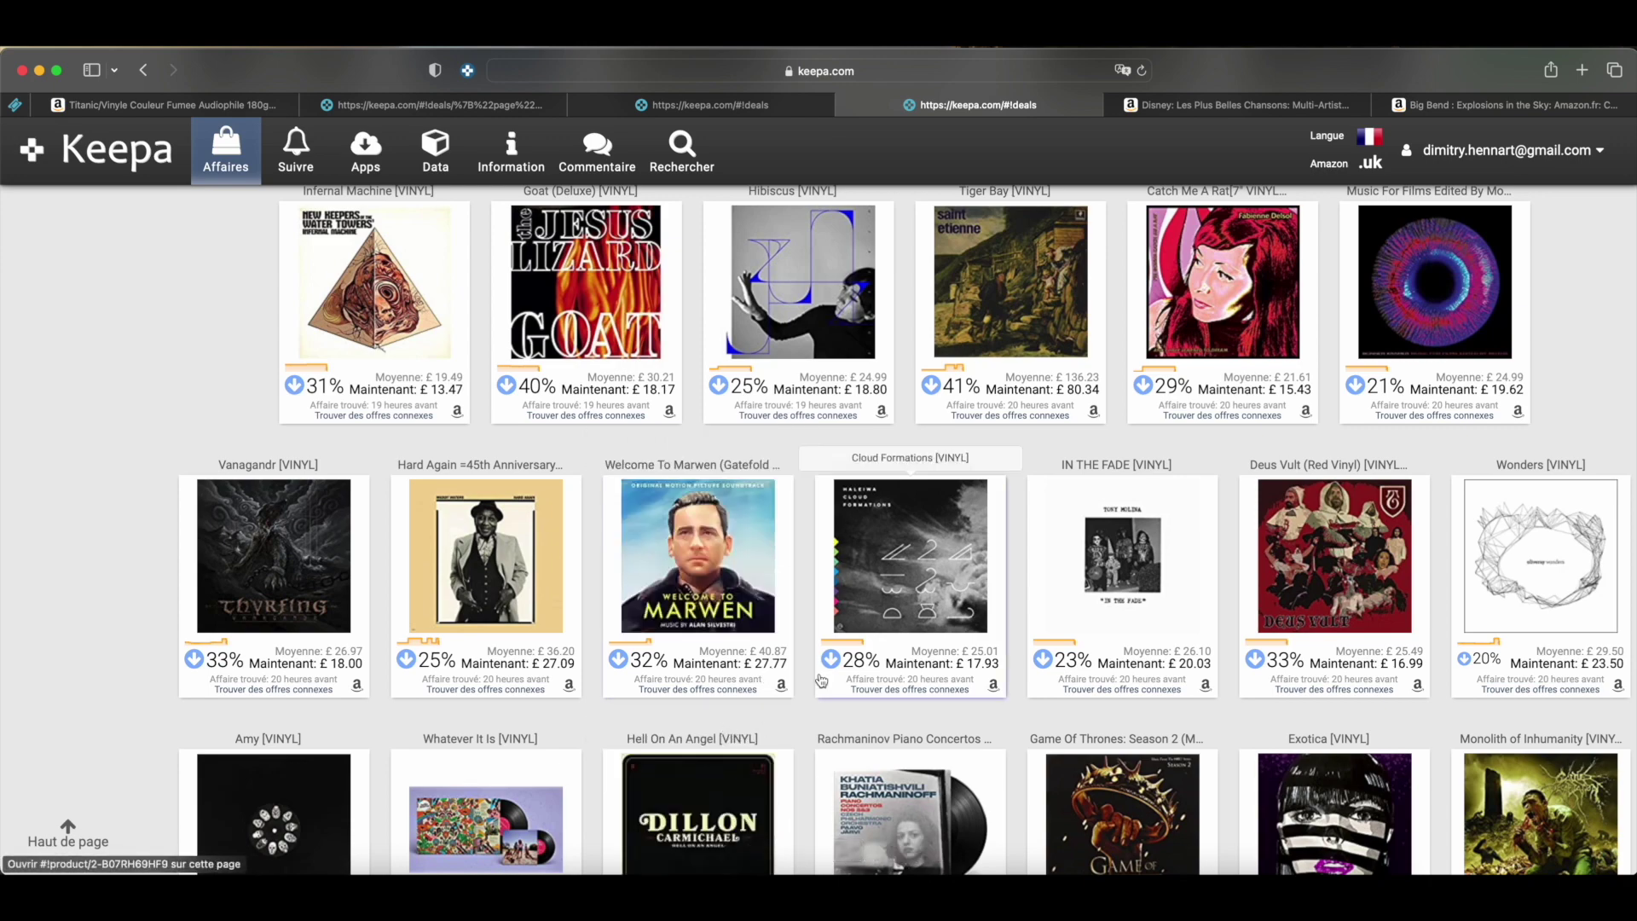
pyautogui.scroll(-10, 821, 680)
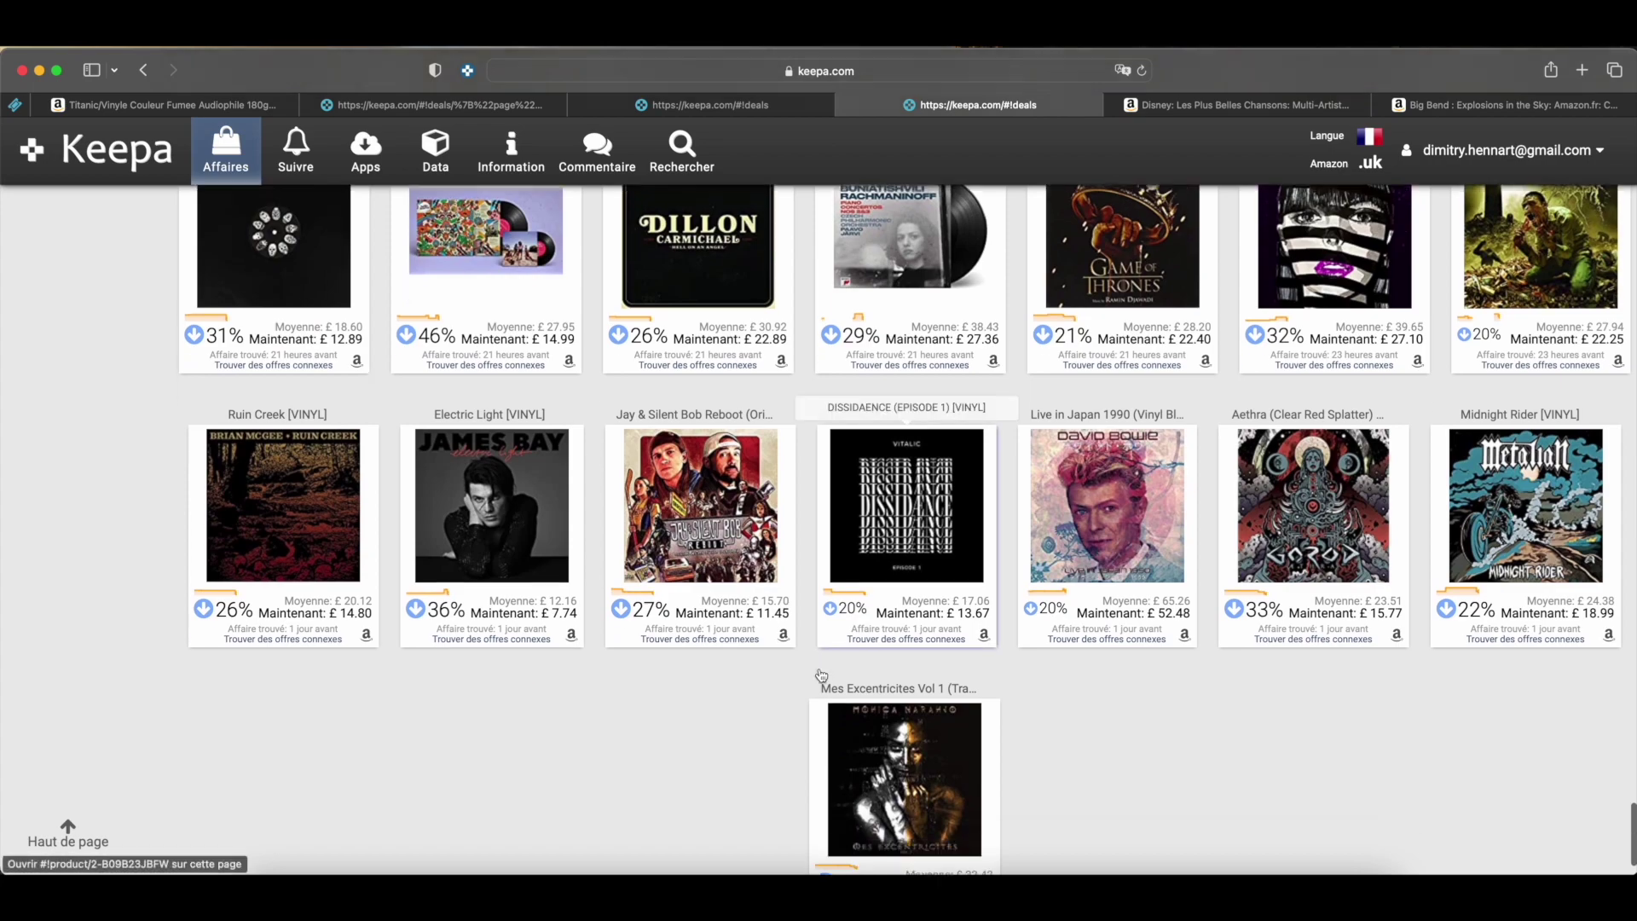
pyautogui.scroll(-2, 821, 674)
pyautogui.scroll(15, 821, 674)
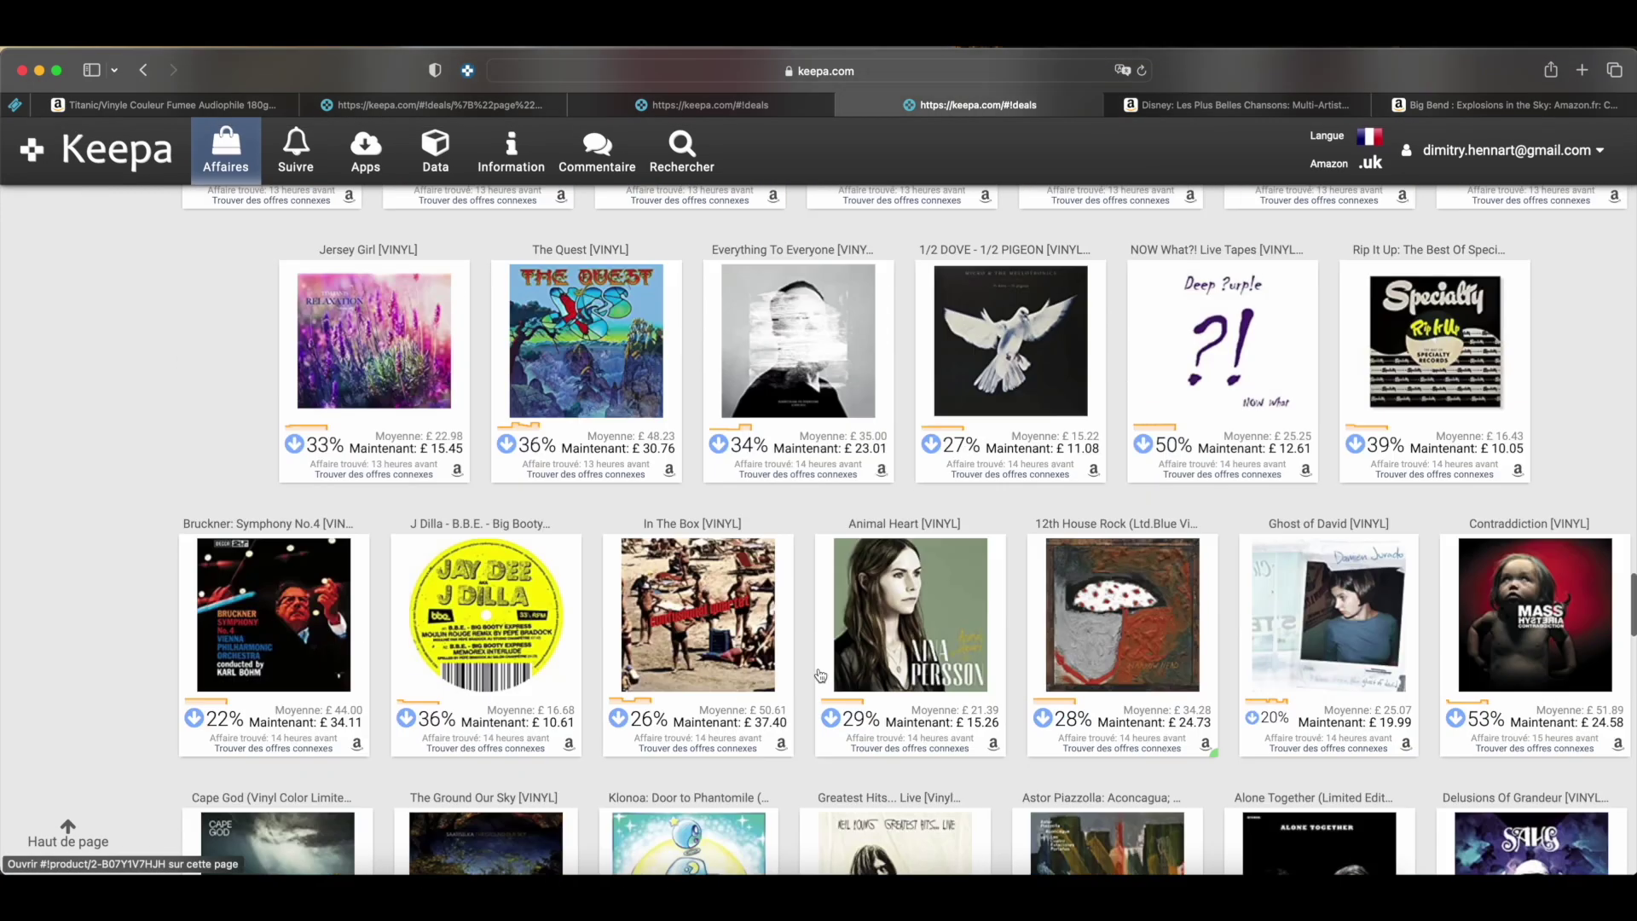
pyautogui.scroll(15, 821, 675)
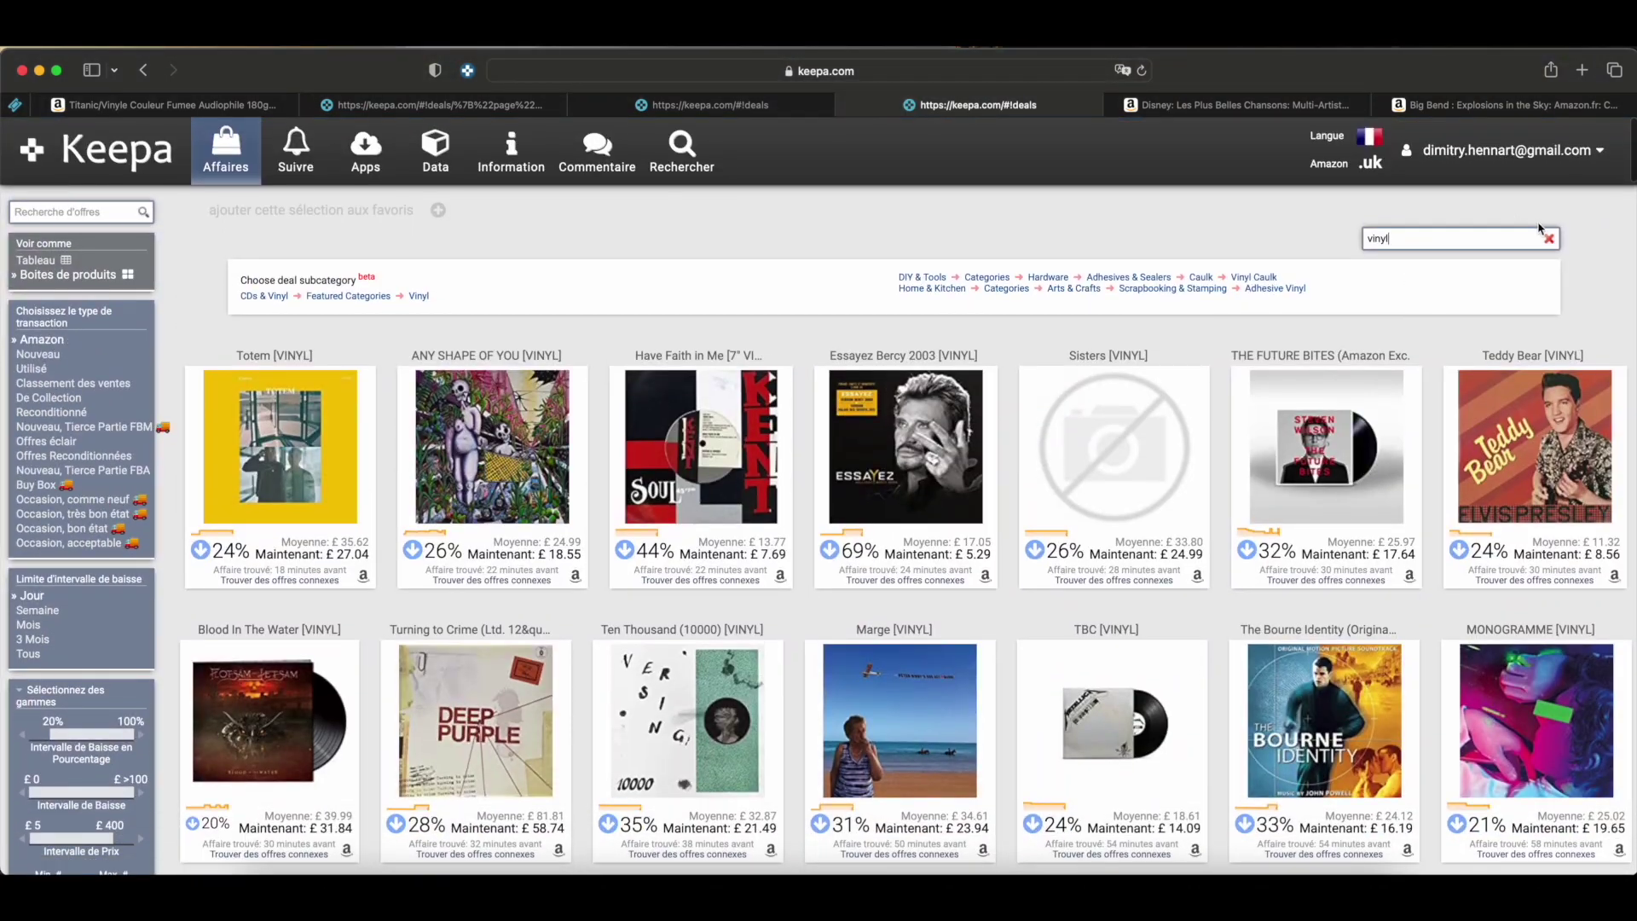
# Clear the vinyl subcategory search and switch the deals to the Amazon .jp marketplace
pyautogui.click(1552, 239)
pyautogui.moveTo(1365, 172)
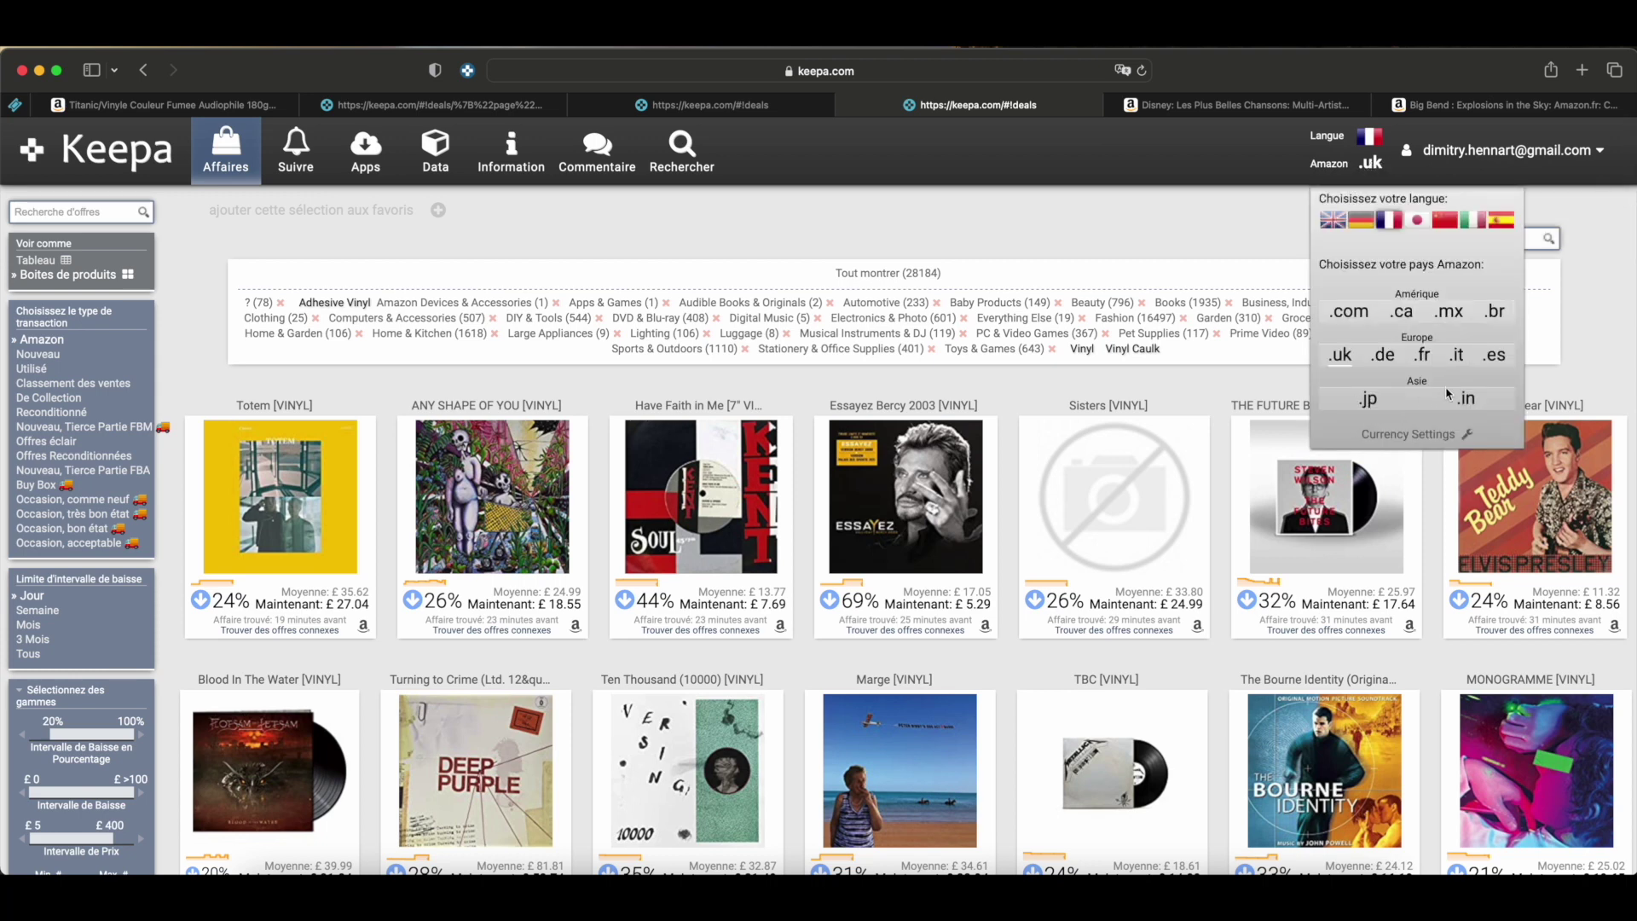
pyautogui.click(1368, 400)
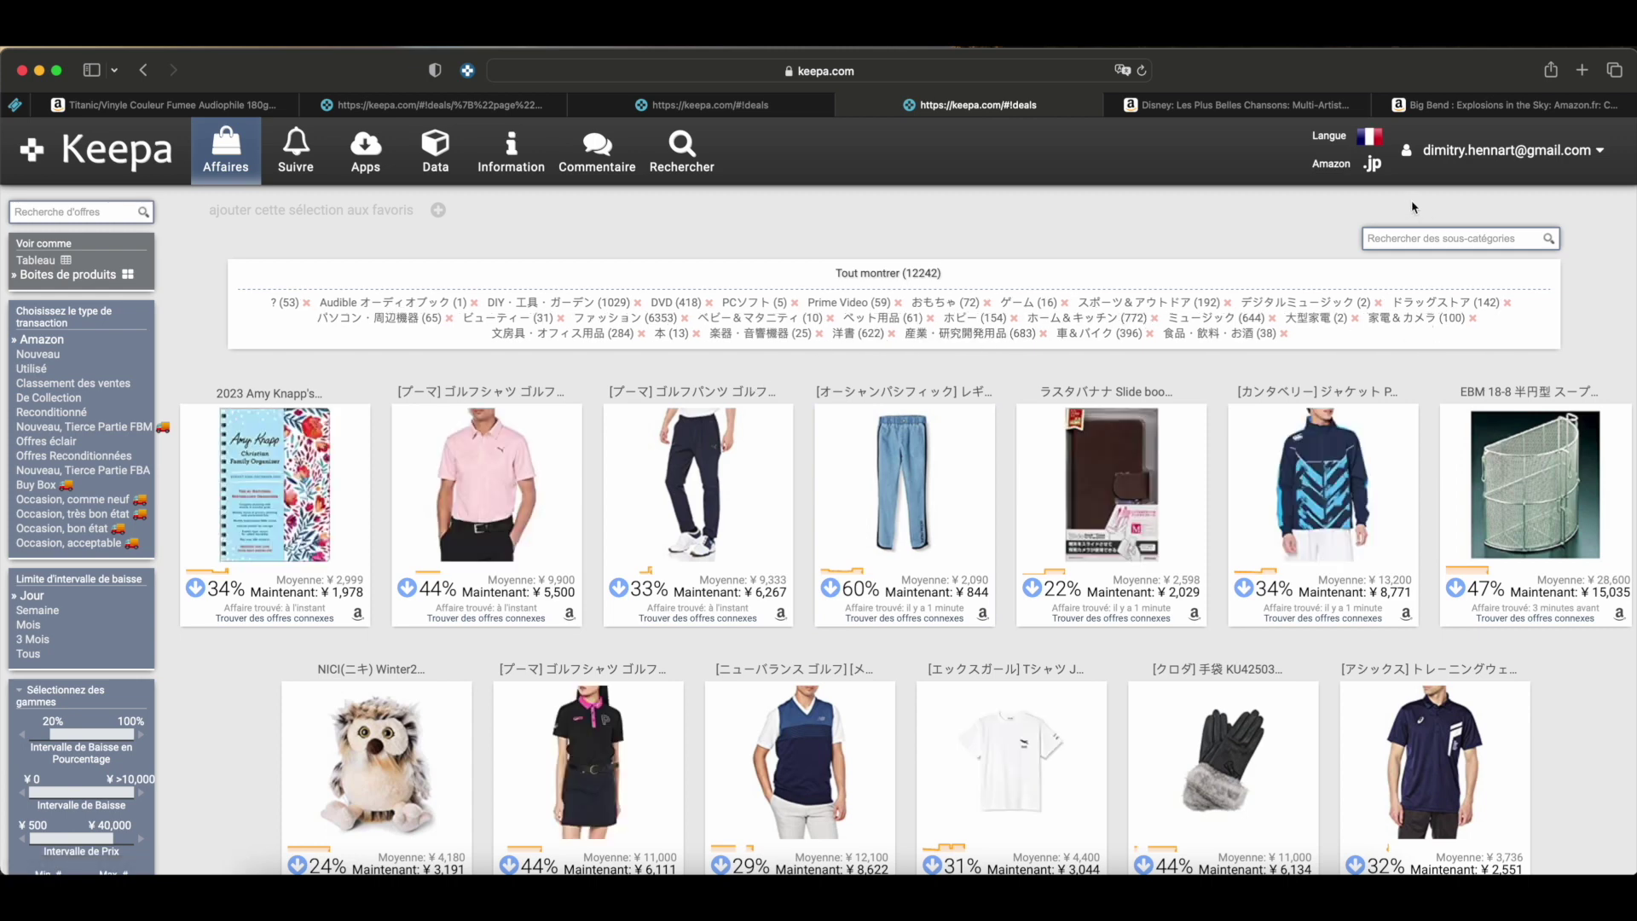
# Switch the deals to the Amazon .com marketplace and limit them to the CDs & Vinyl category
pyautogui.moveTo(1375, 170)
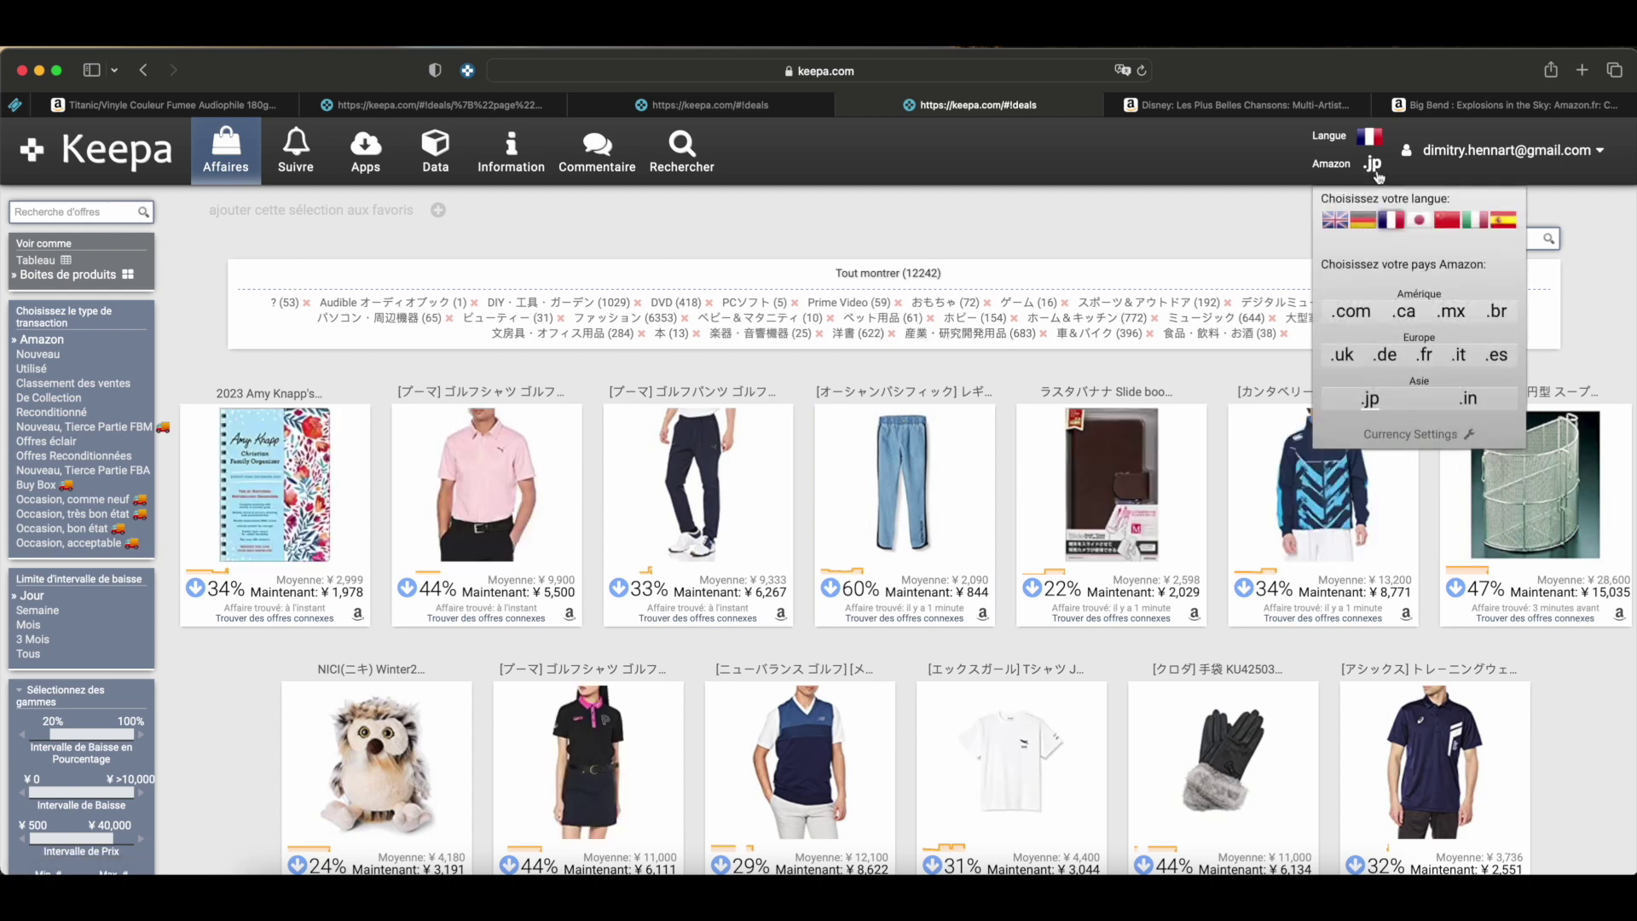
pyautogui.click(1352, 313)
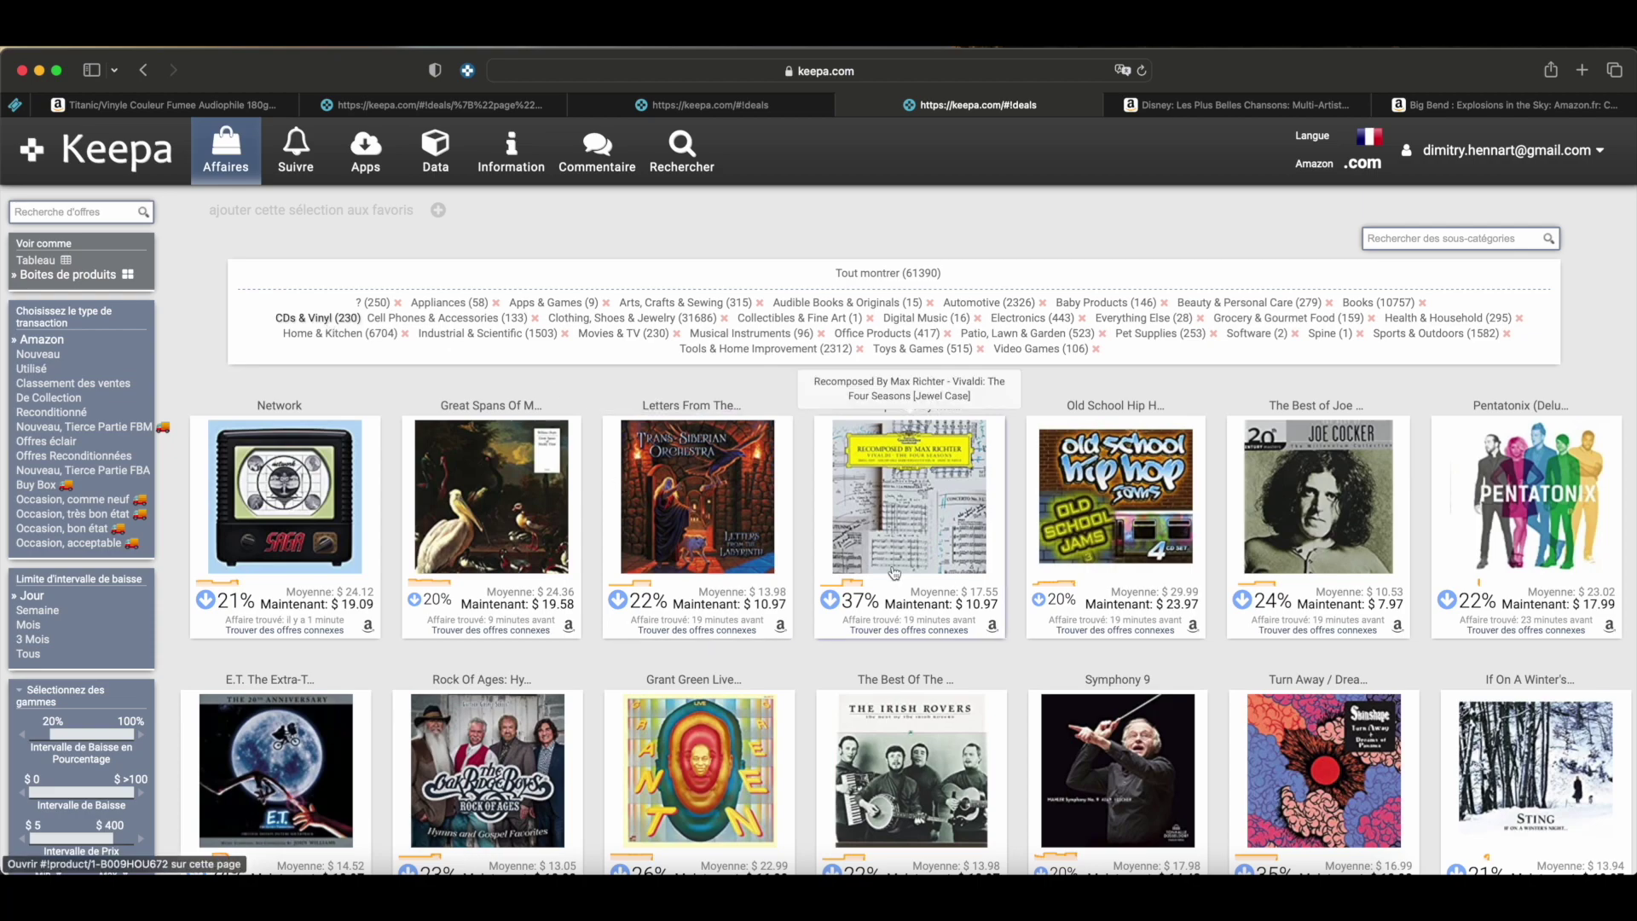
# Browse the US CDs & Vinyl deals, checking discounts, average prices and current dollar prices
pyautogui.scroll(-5, 241, 536)
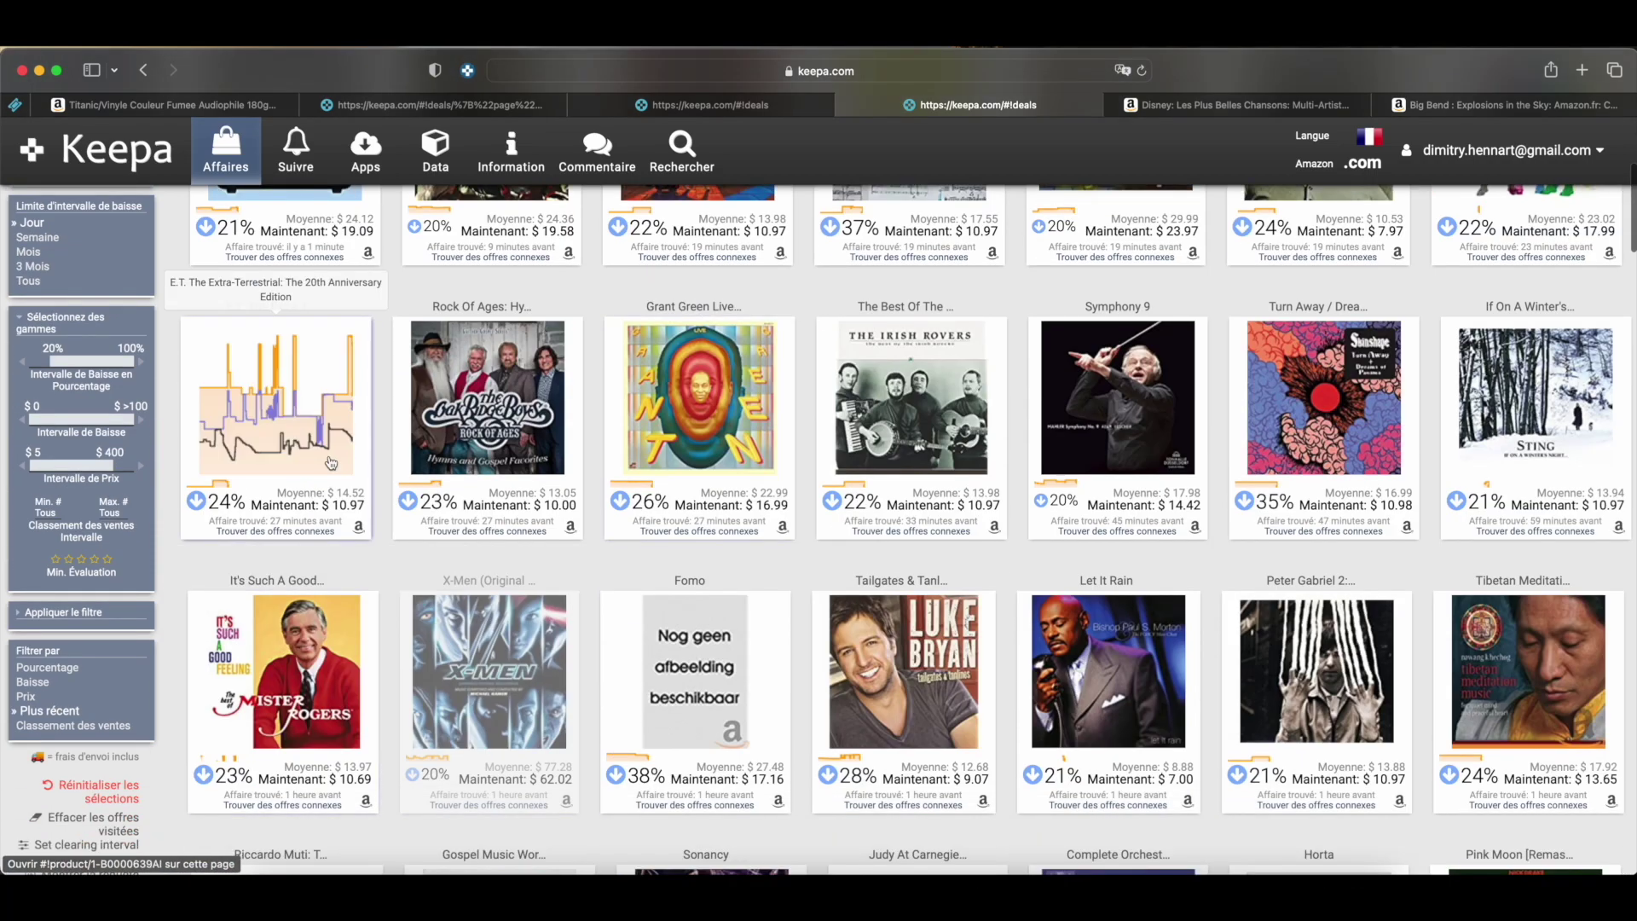
pyautogui.scroll(-4, 699, 648)
pyautogui.scroll(-5, 705, 641)
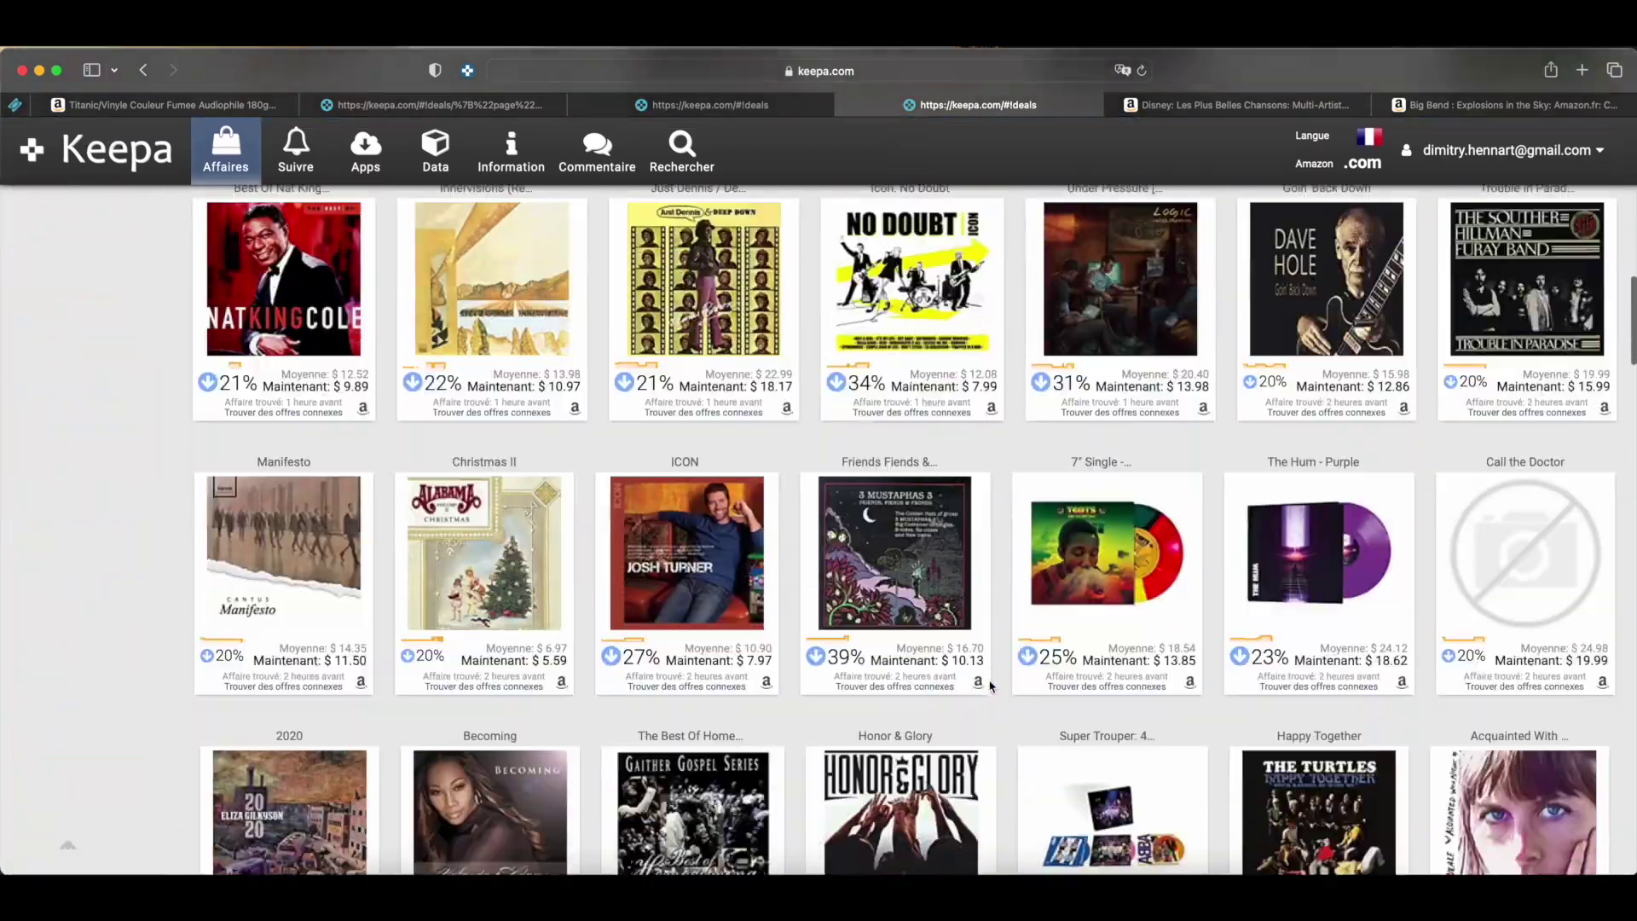
pyautogui.scroll(-12, 991, 686)
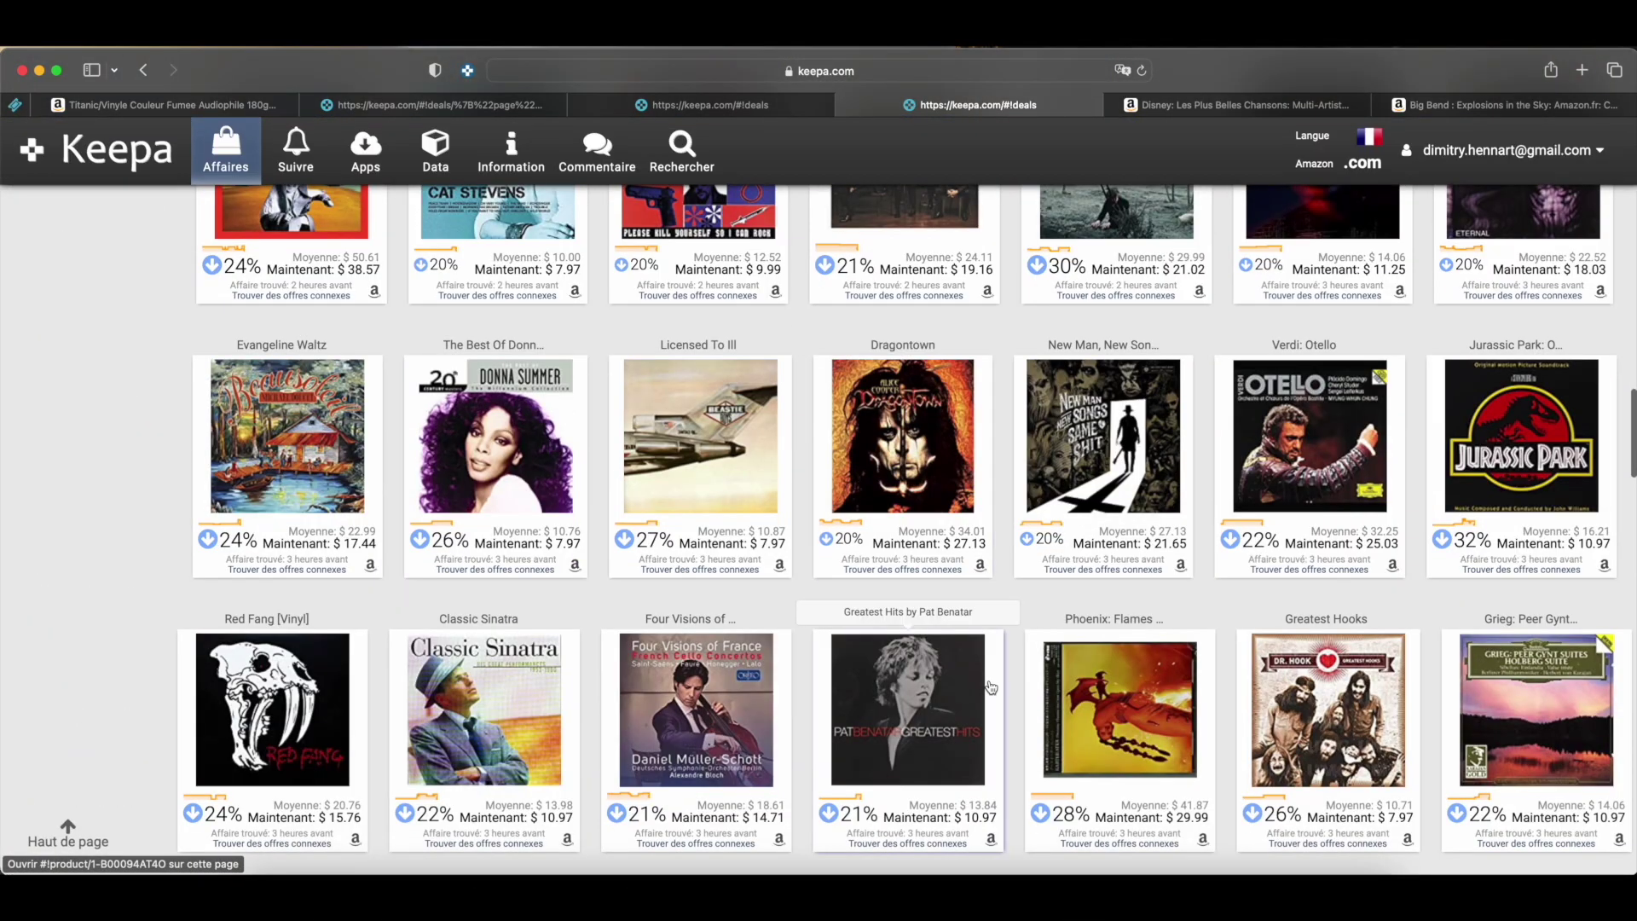
pyautogui.scroll(-8, 990, 686)
pyautogui.scroll(-5, 991, 686)
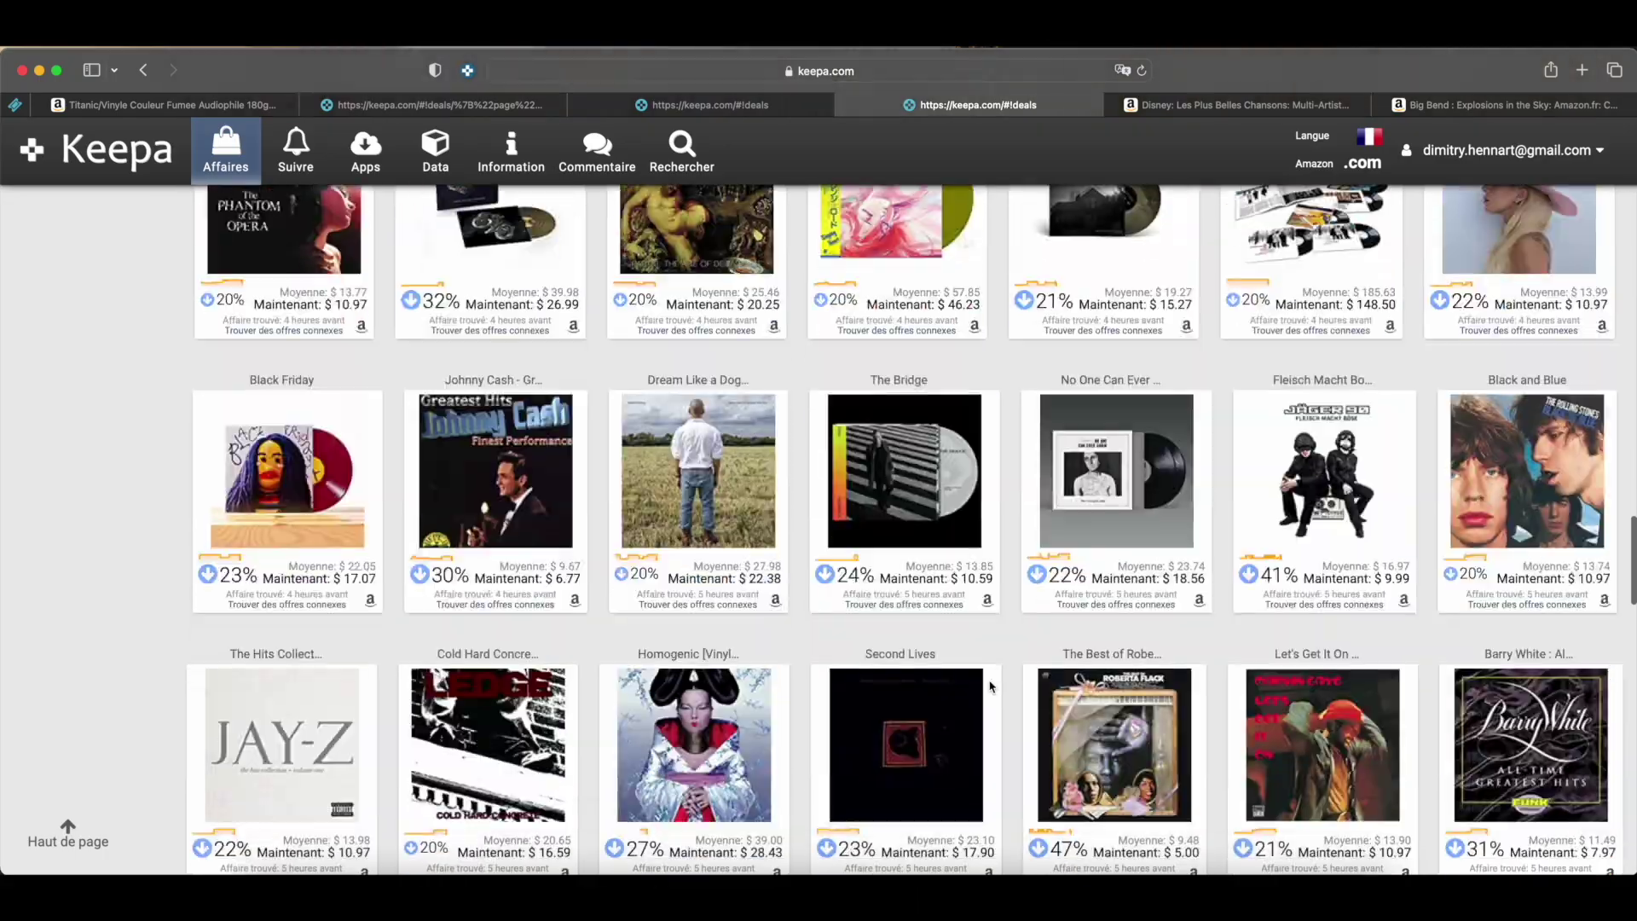
pyautogui.scroll(-5, 991, 686)
pyautogui.scroll(5, 991, 687)
pyautogui.scroll(20, 991, 686)
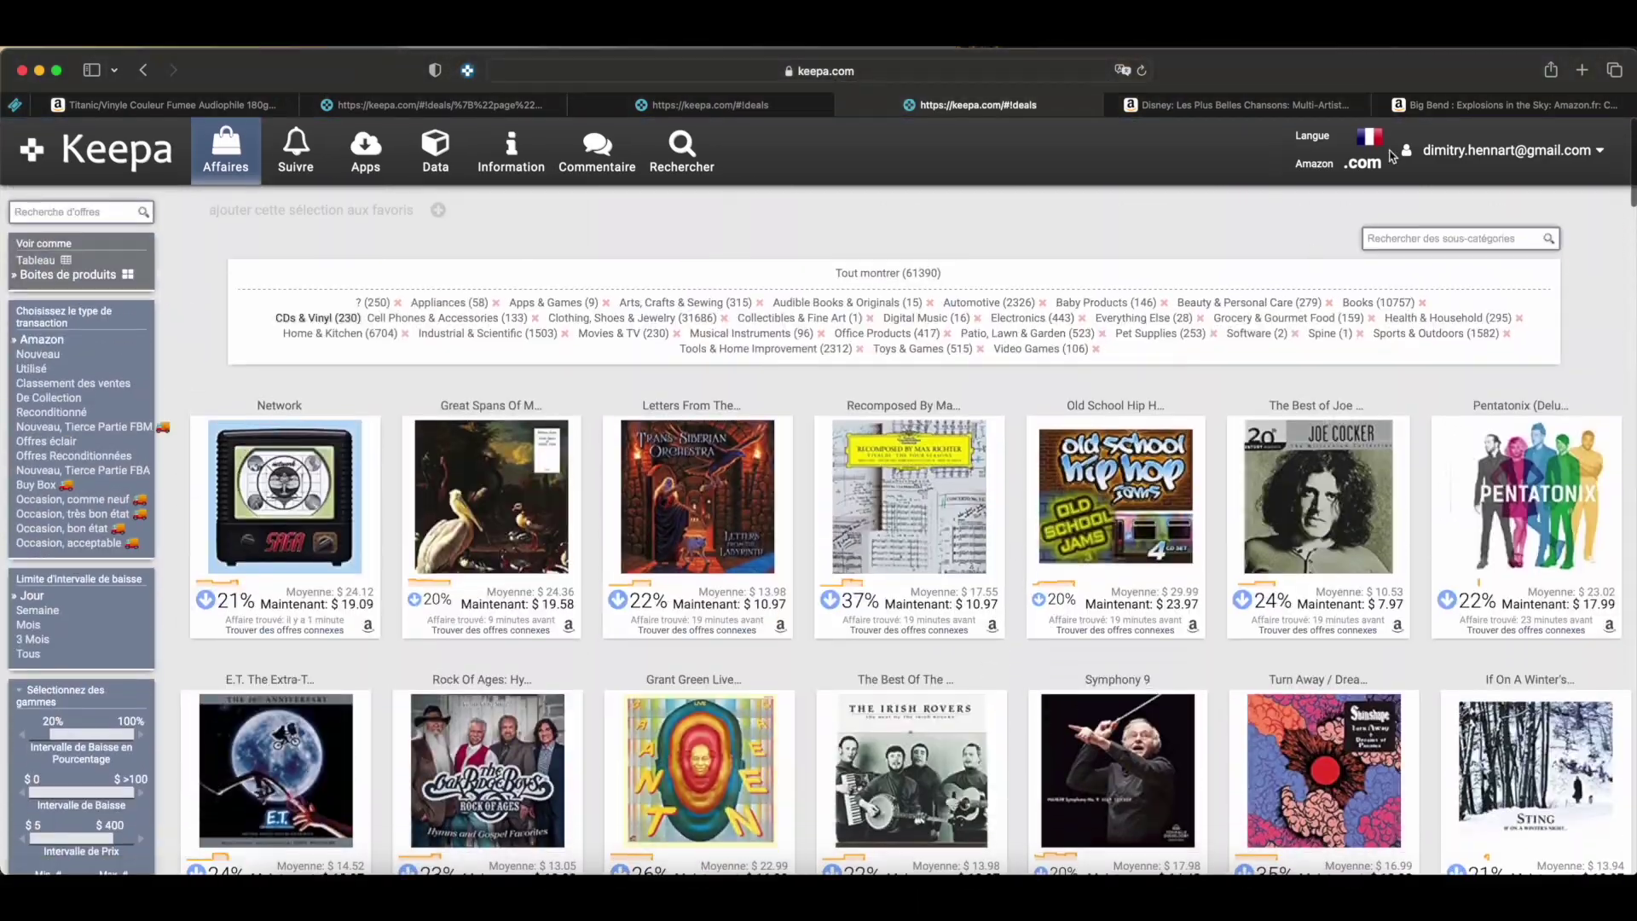
# Switch the deals to the Amazon .fr marketplace and show the CD et Vinyles category
pyautogui.click(1362, 167)
pyautogui.click(1409, 354)
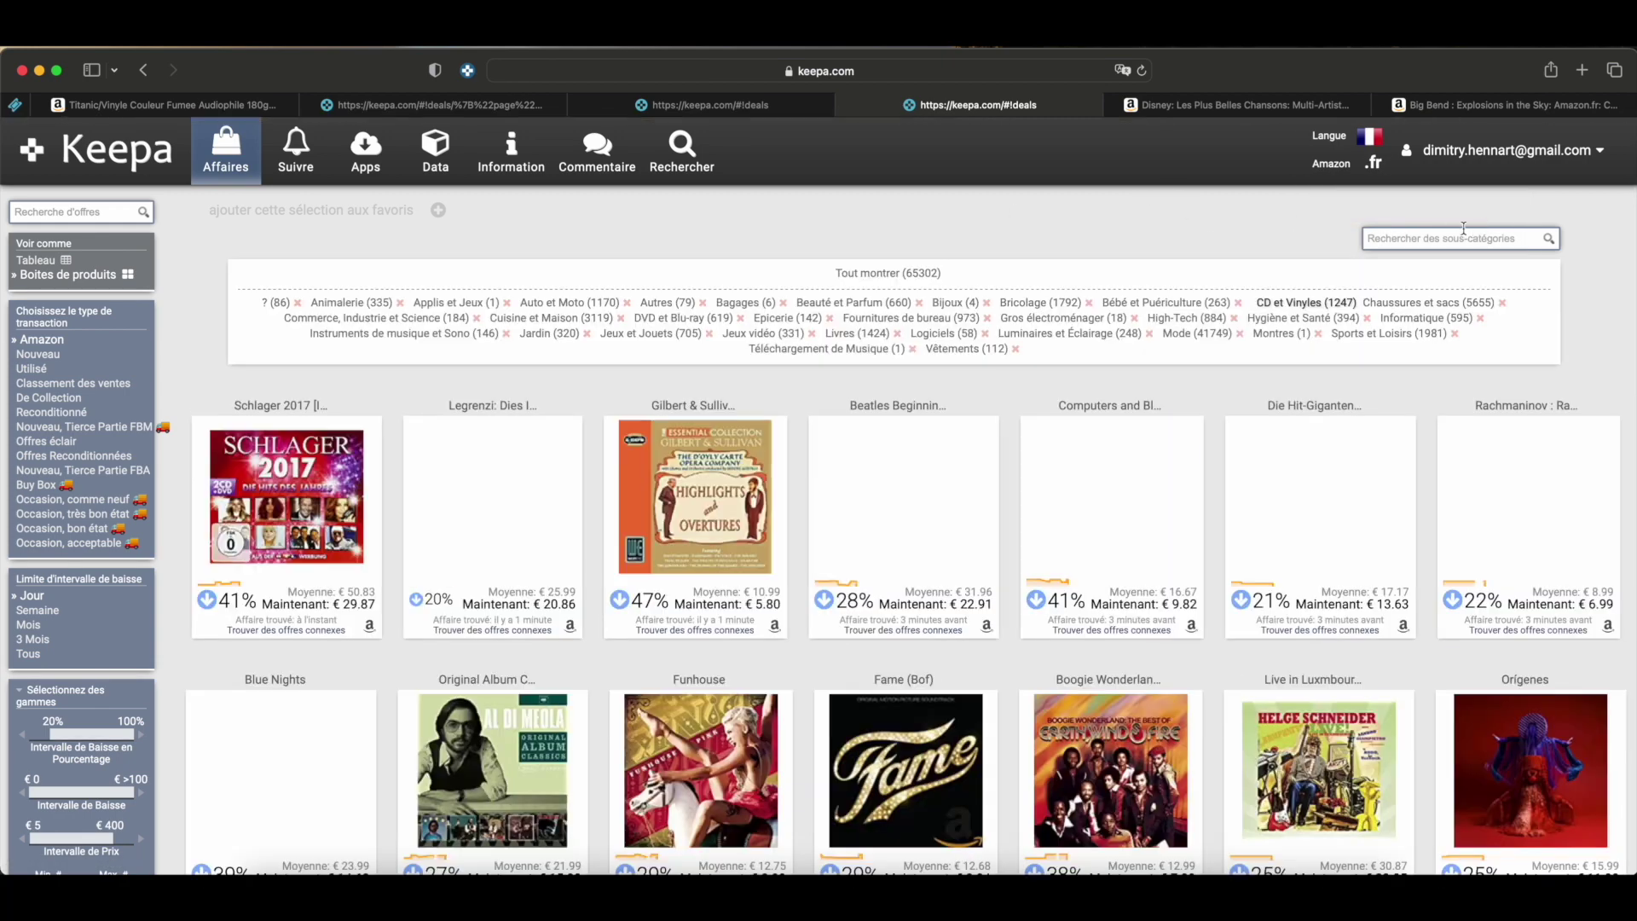
# Browse the French CD et Vinyles deals, comparing discount percentages, average prices, current euro prices and price-history thumbnails
pyautogui.scroll(-8, 1001, 663)
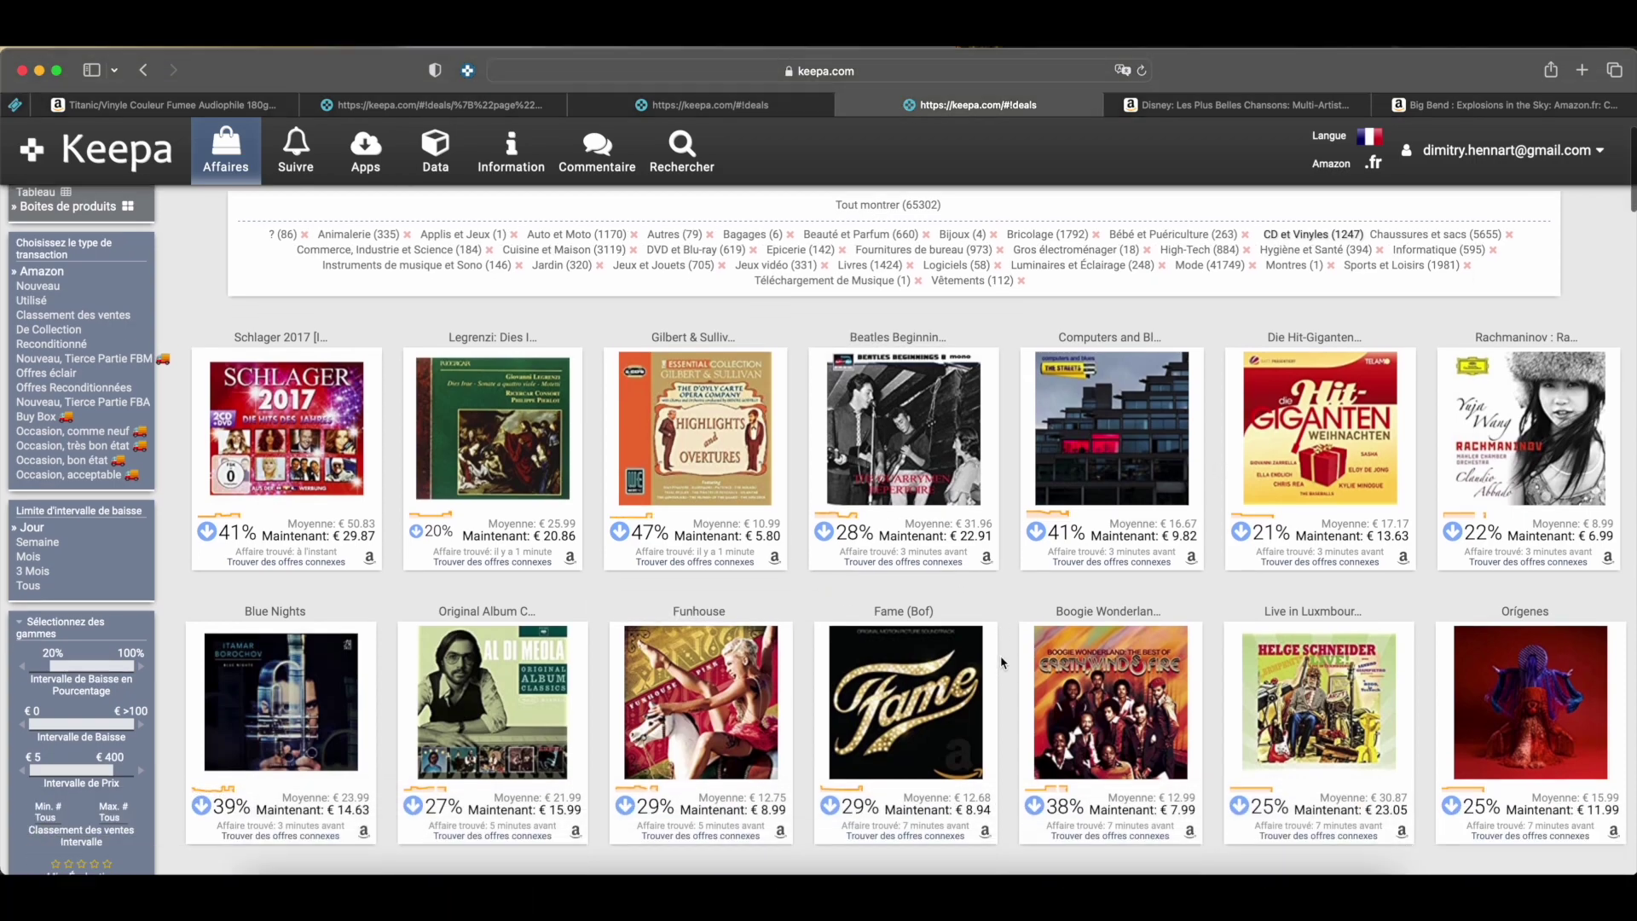
pyautogui.scroll(-4, 1001, 662)
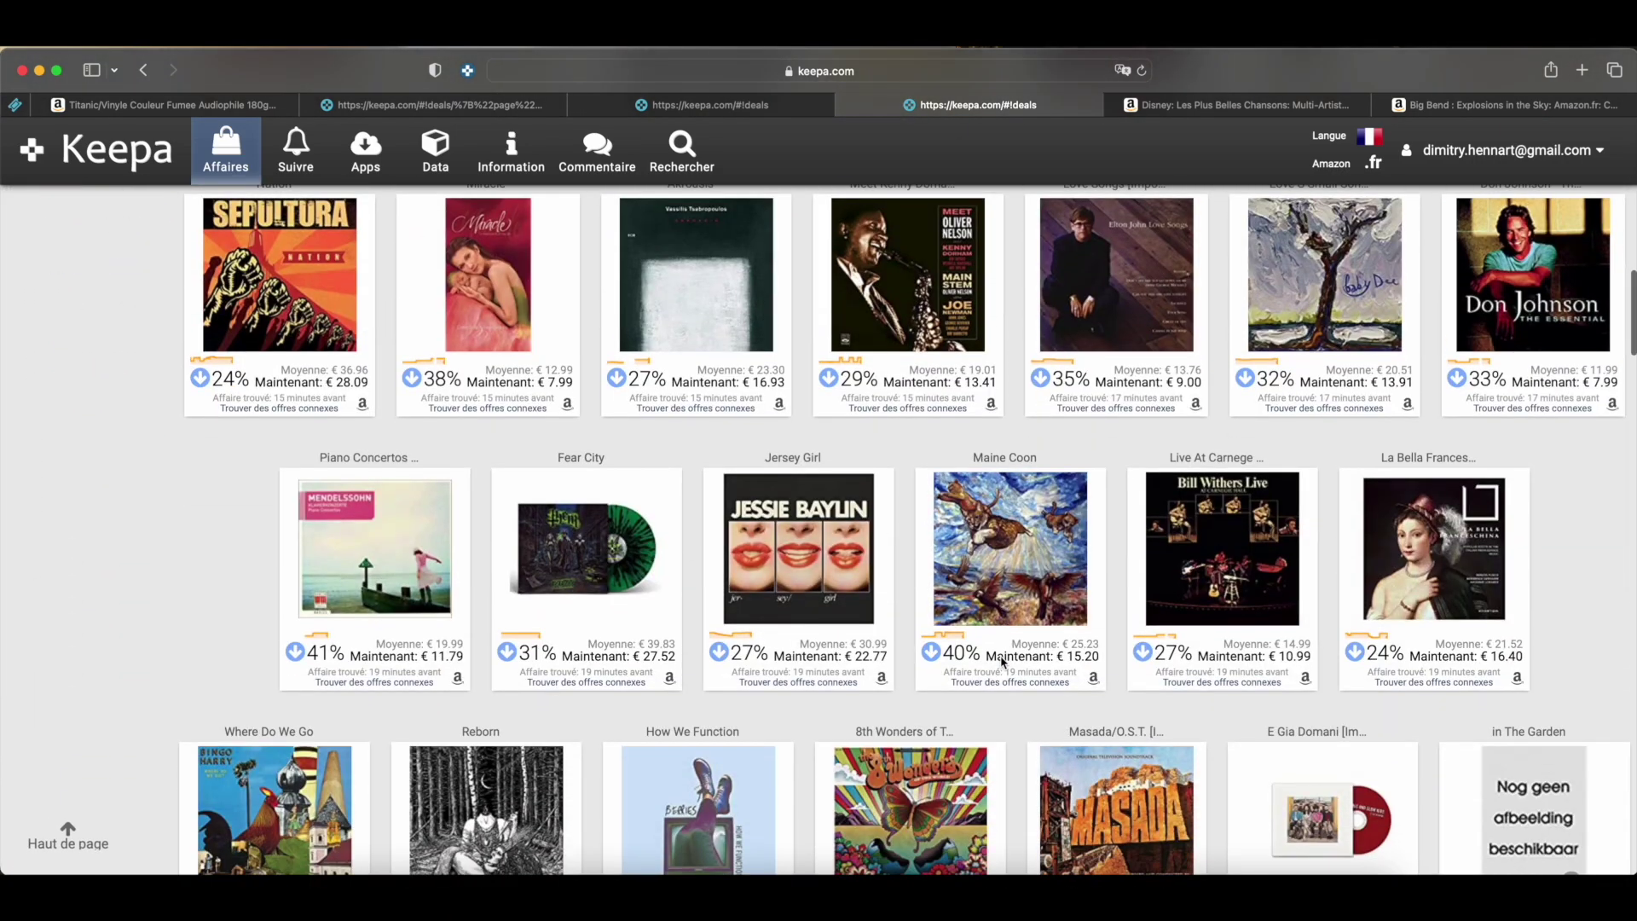
pyautogui.scroll(-9, 1001, 663)
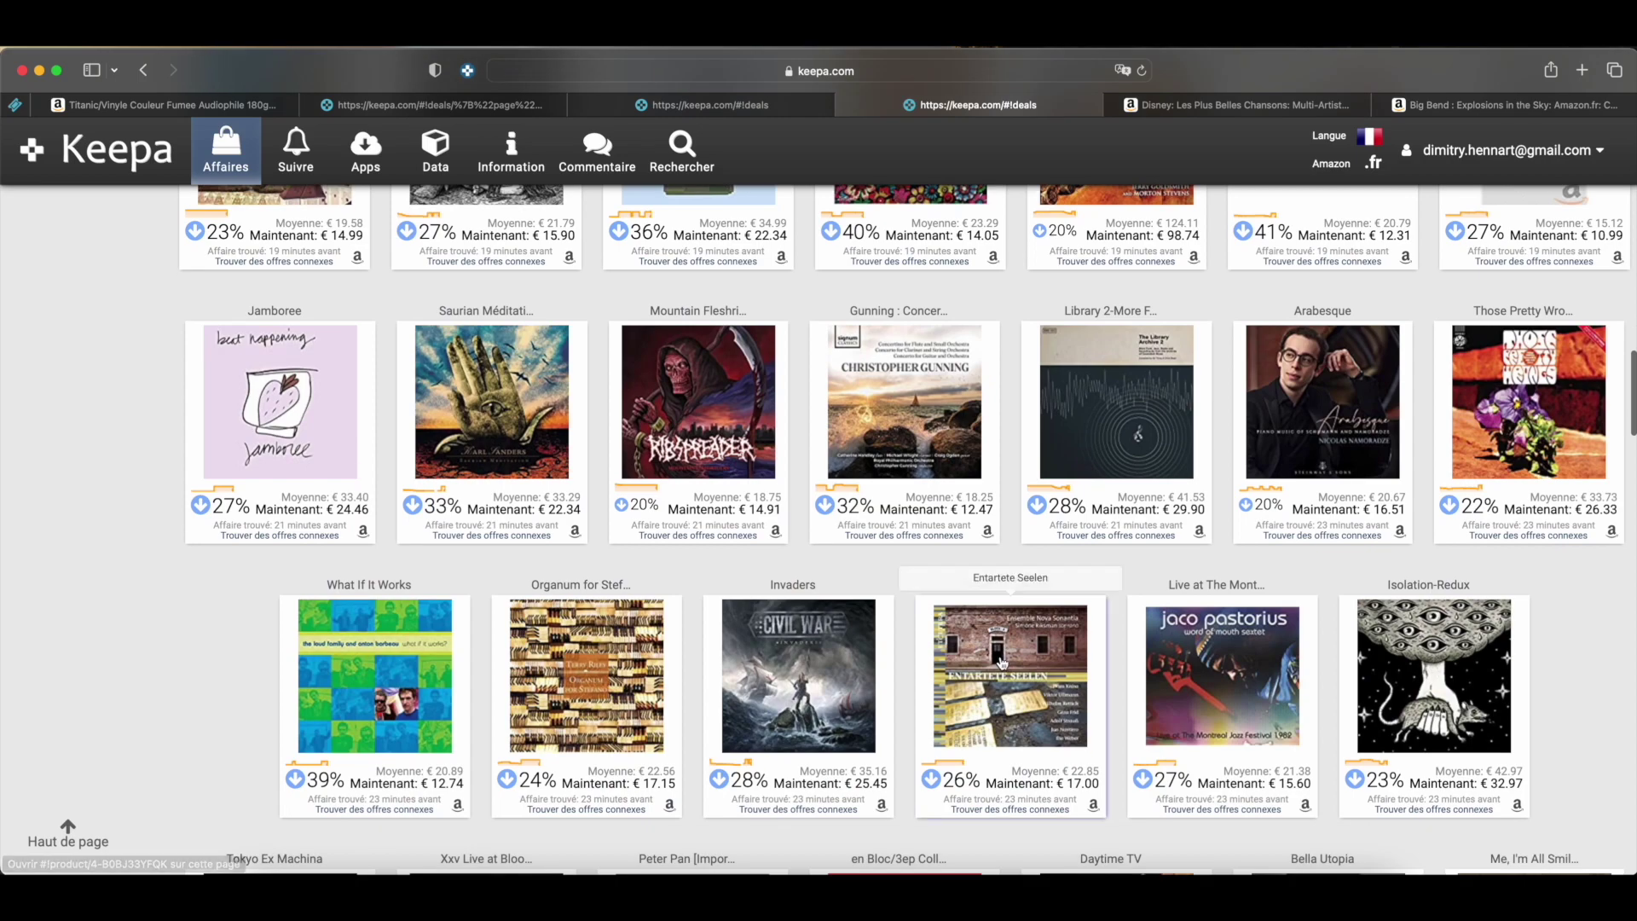
pyautogui.scroll(-8, 1001, 663)
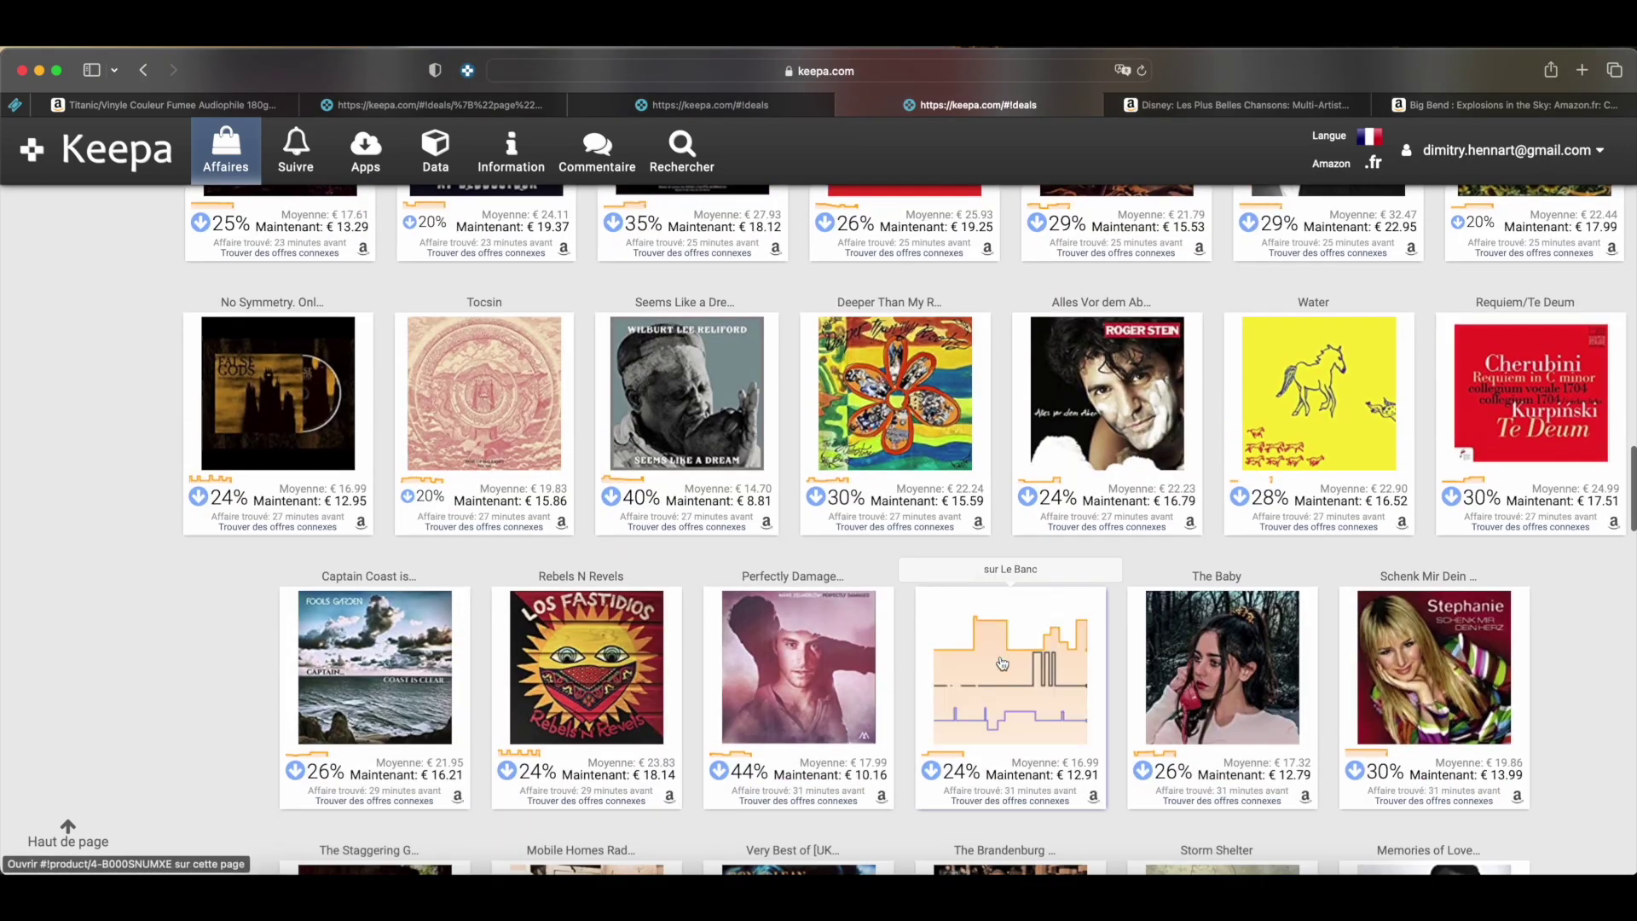
pyautogui.scroll(-4, 1003, 665)
pyautogui.scroll(-3, 1002, 663)
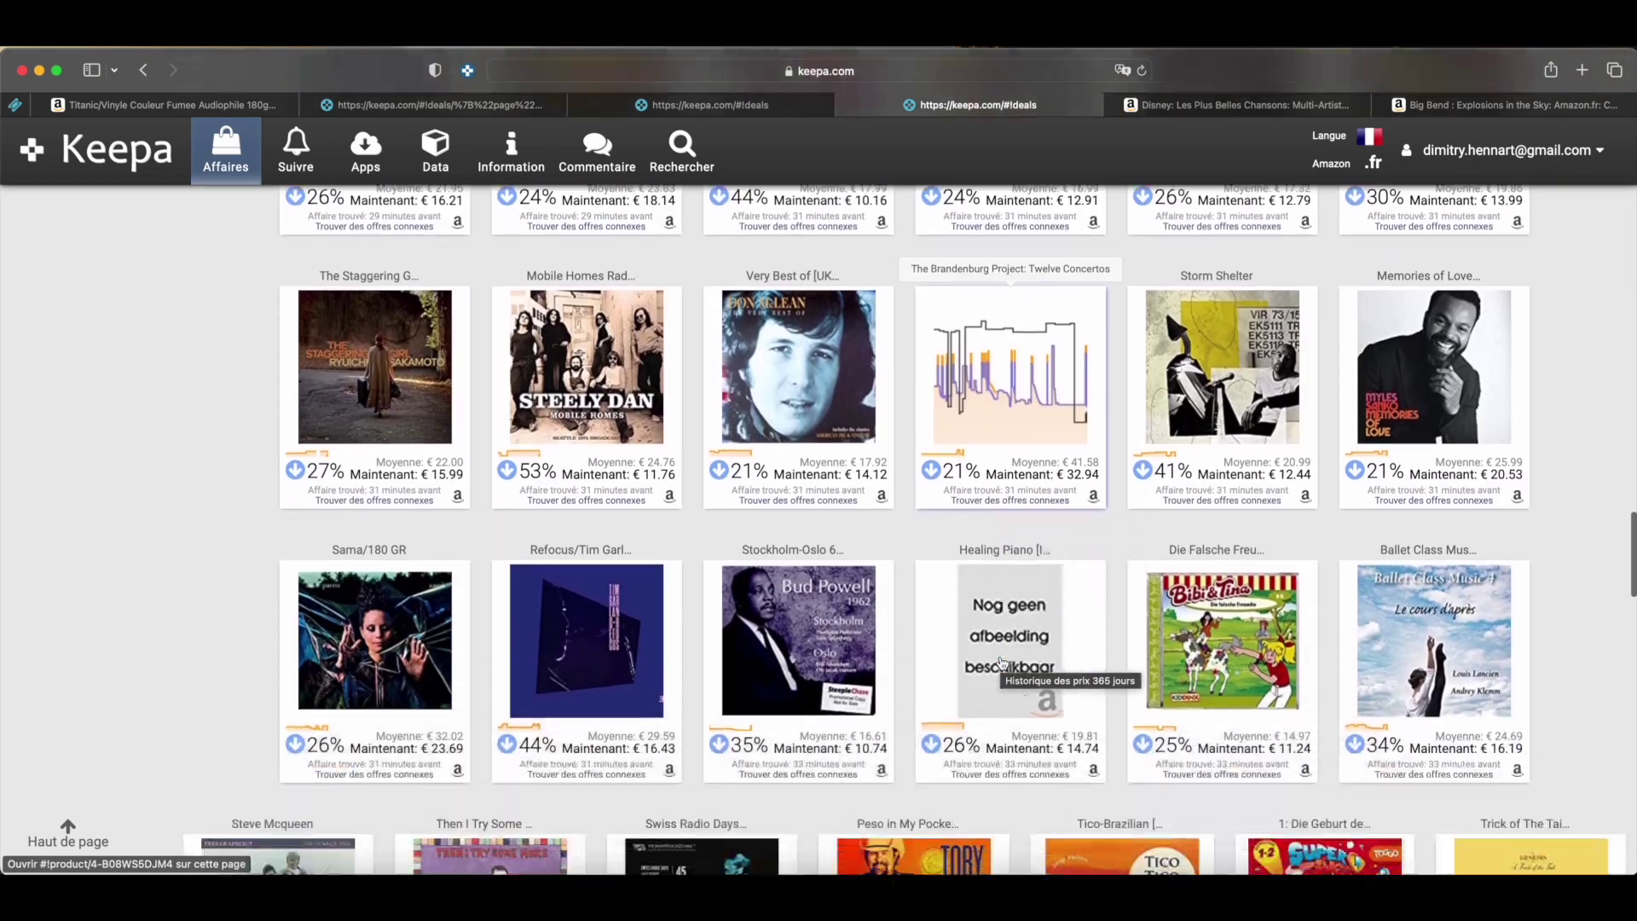
pyautogui.scroll(-11, 1002, 663)
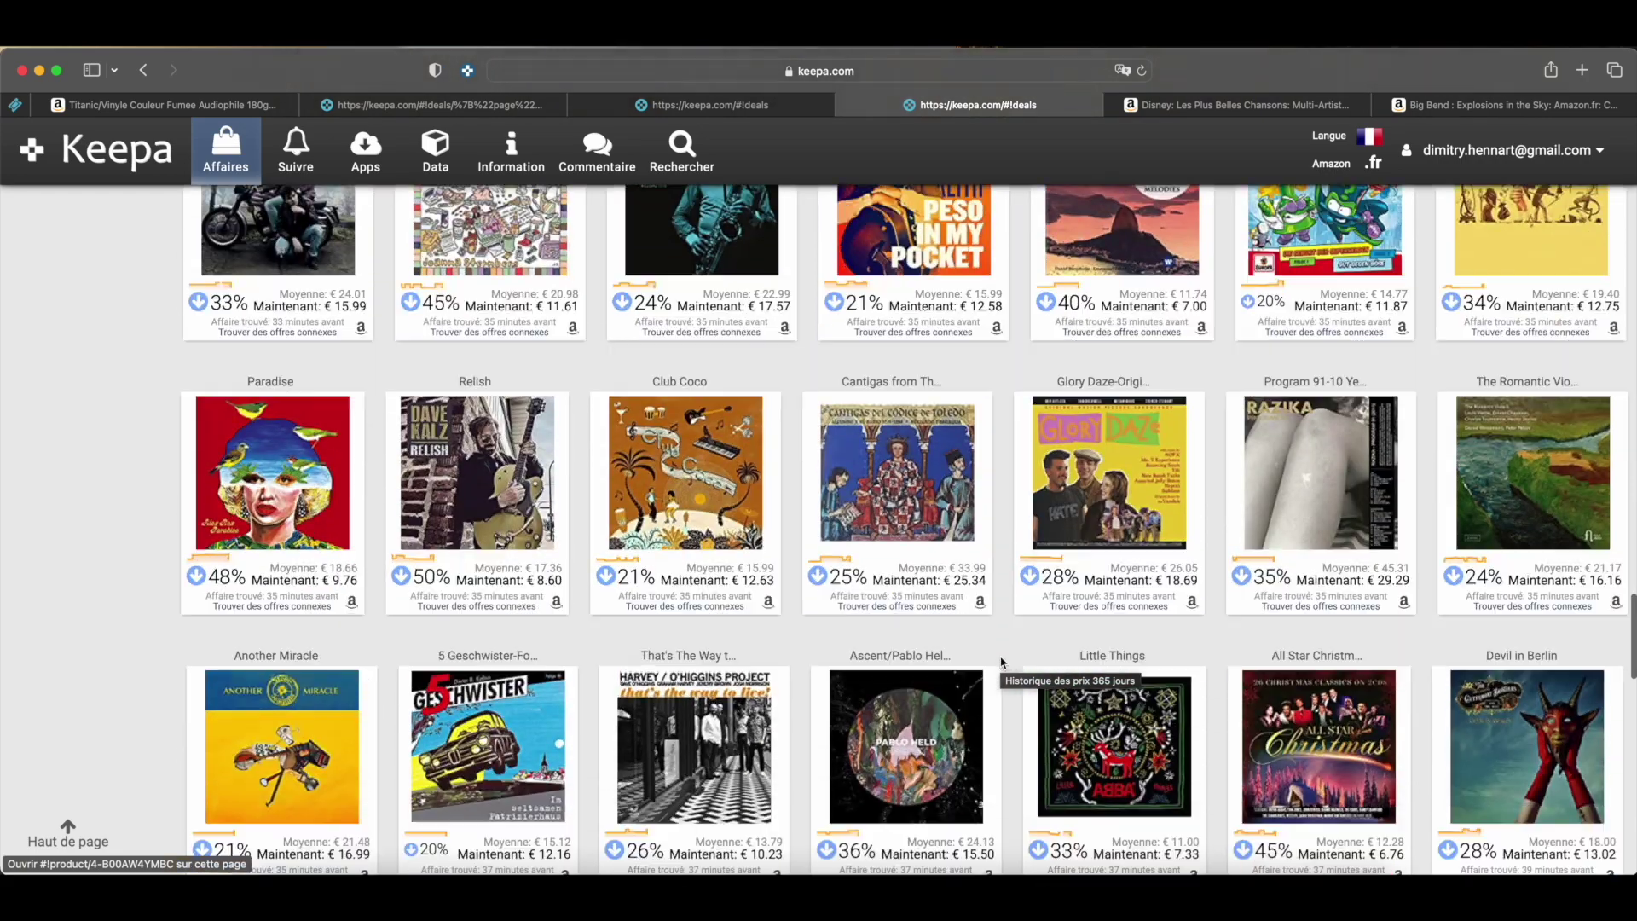
pyautogui.scroll(-15, 1001, 663)
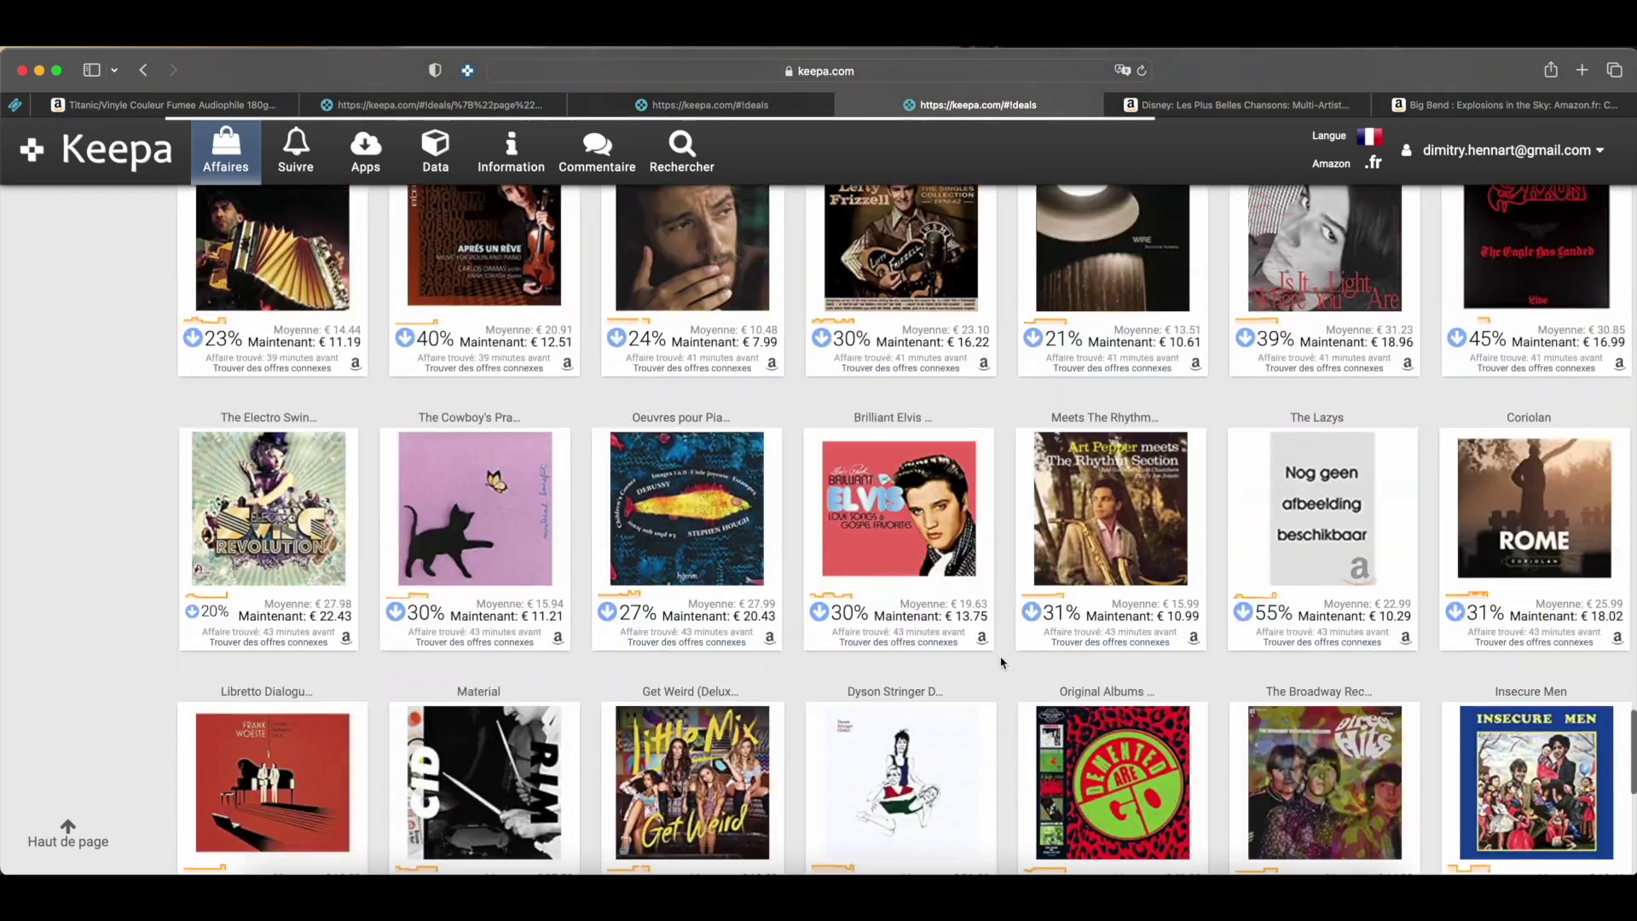
pyautogui.scroll(-12, 1002, 663)
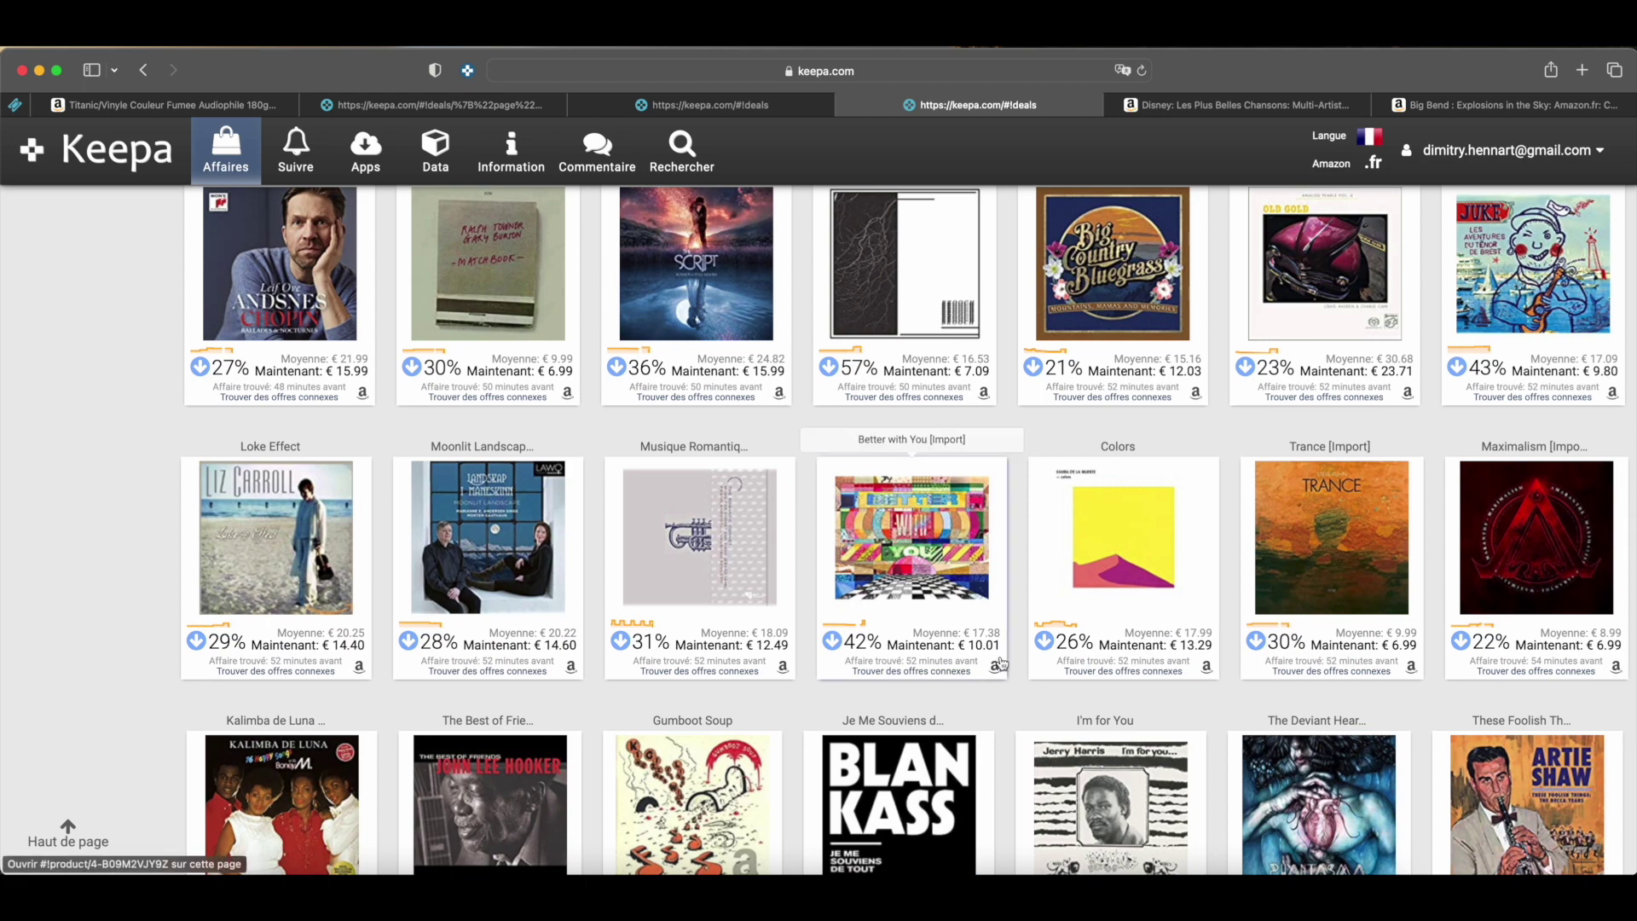
pyautogui.scroll(-4, 1001, 663)
pyautogui.scroll(-4, 1002, 664)
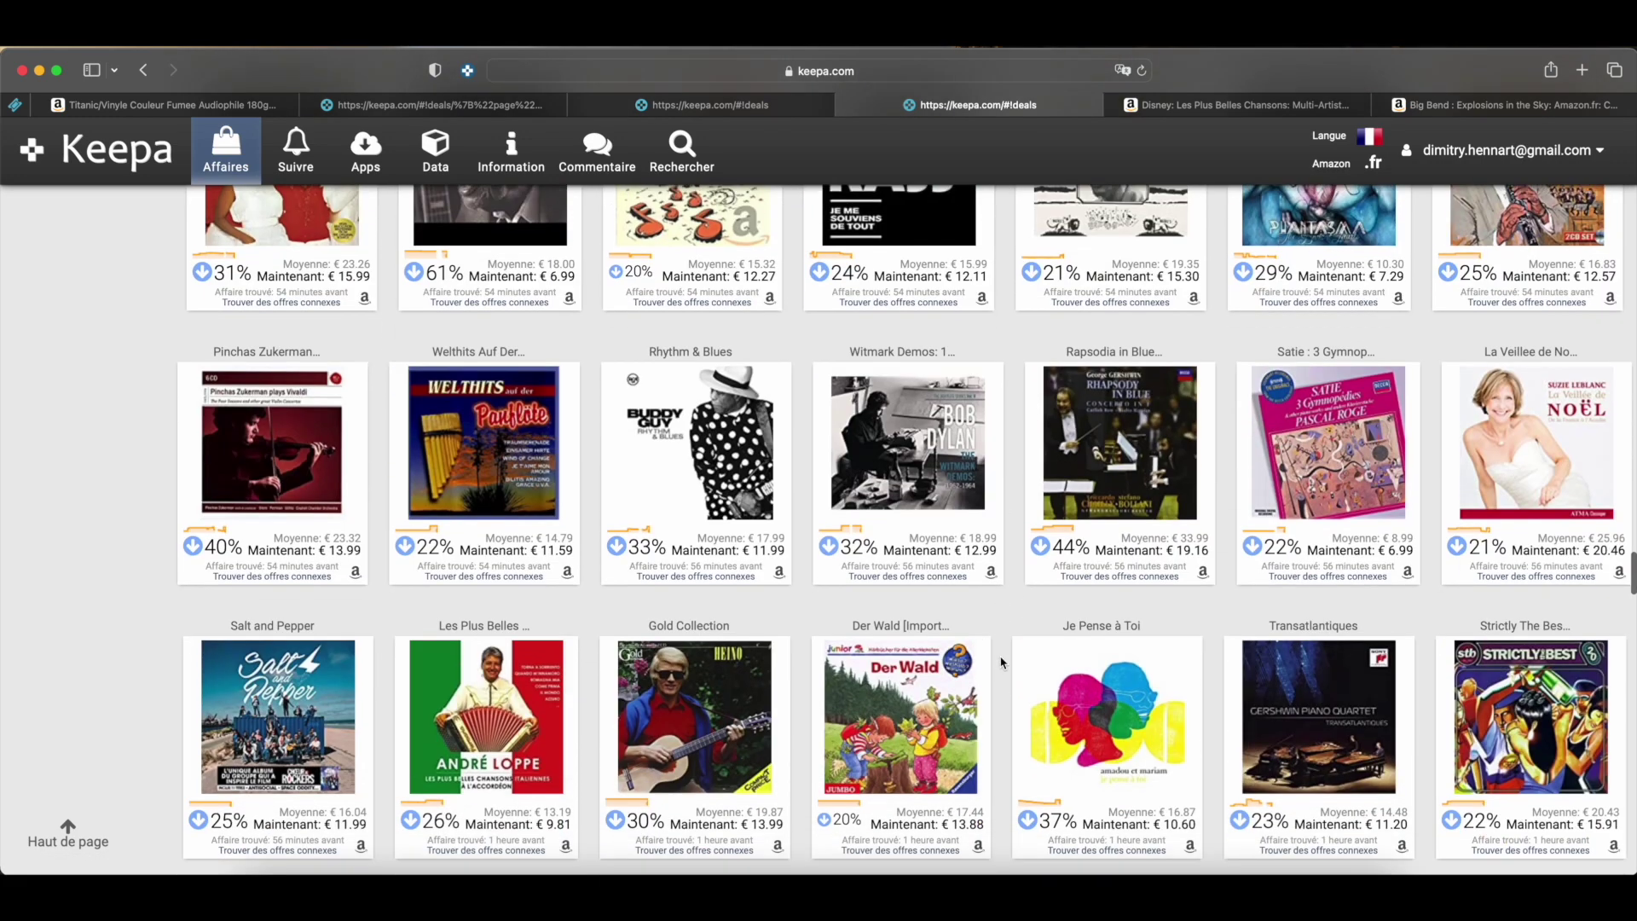
pyautogui.scroll(-4, 1002, 663)
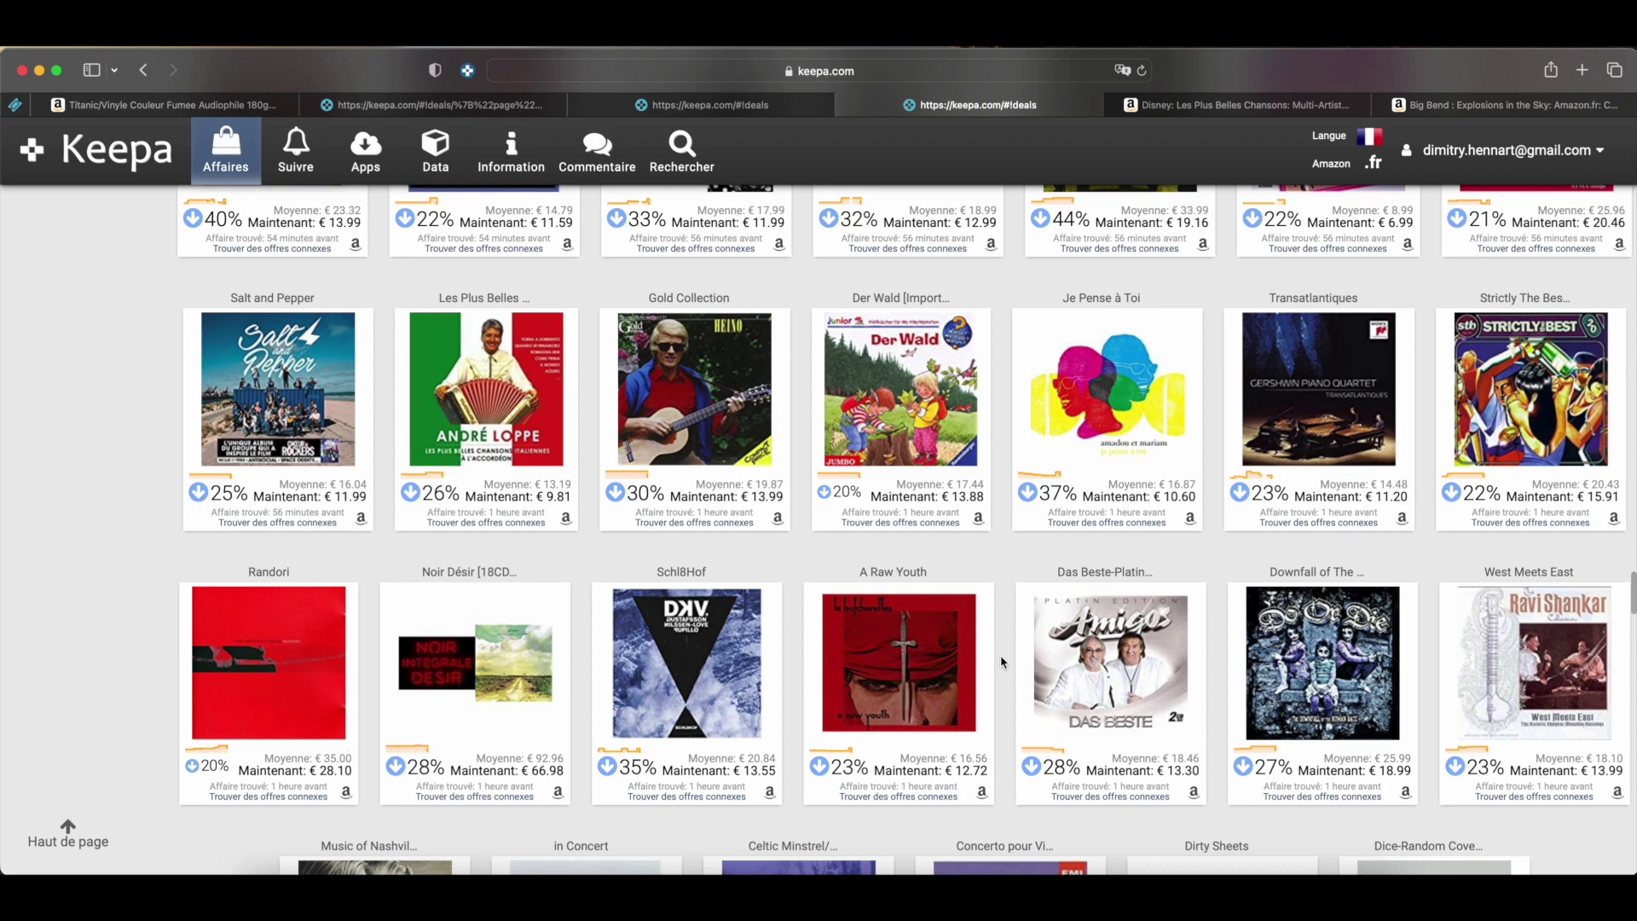
pyautogui.scroll(-4, 1002, 663)
pyautogui.scroll(-2, 1002, 663)
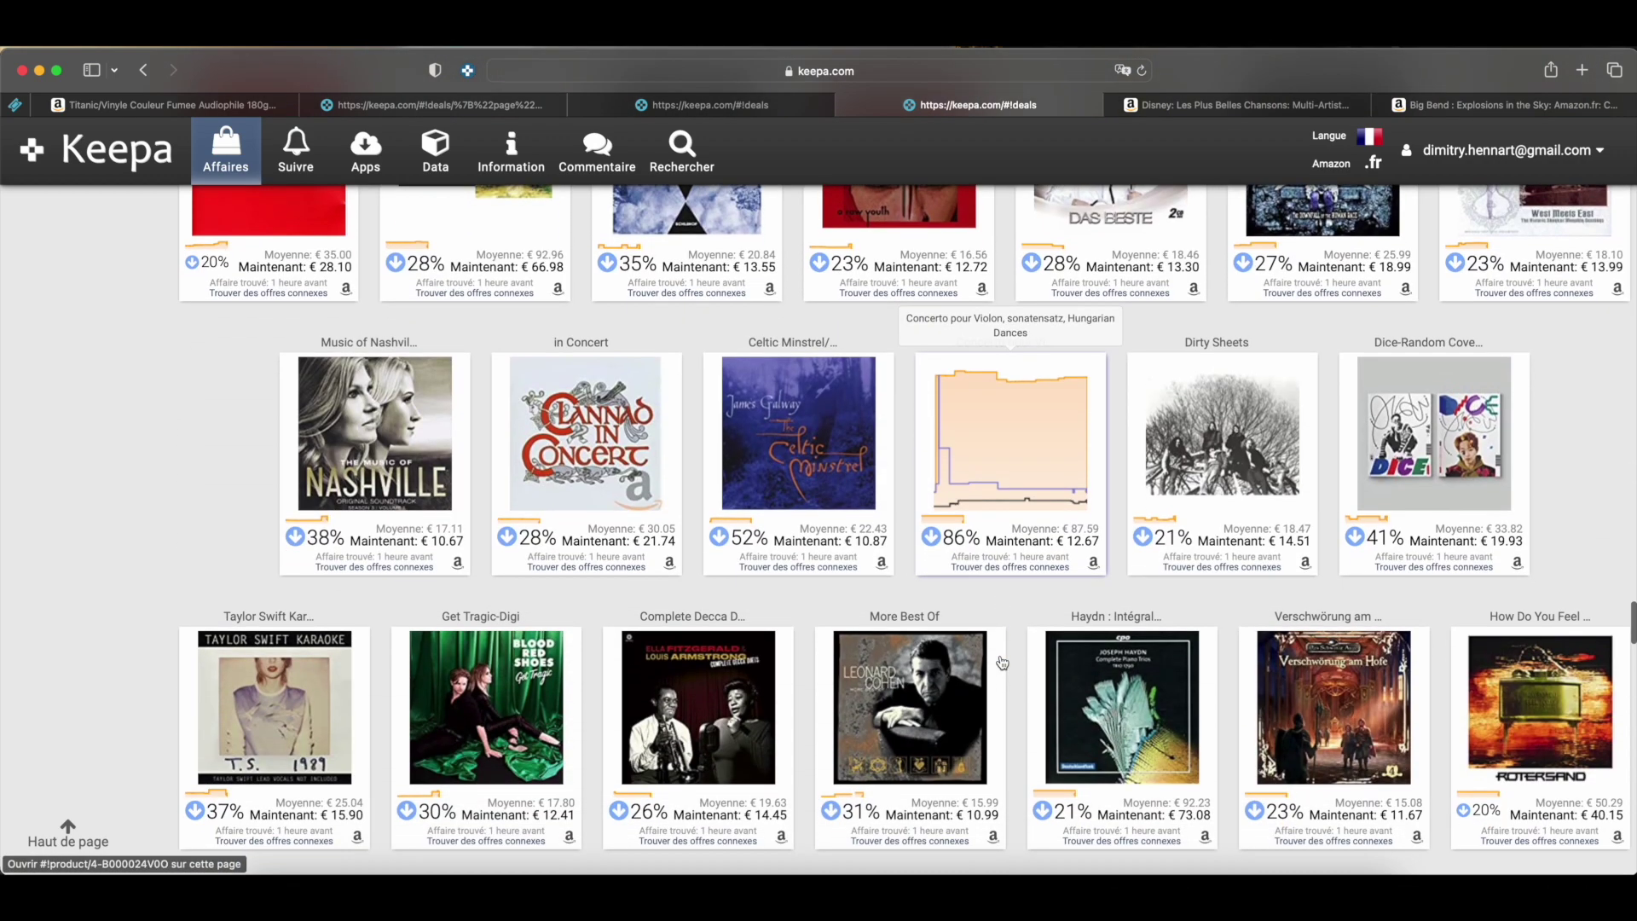
pyautogui.scroll(-1, 1002, 663)
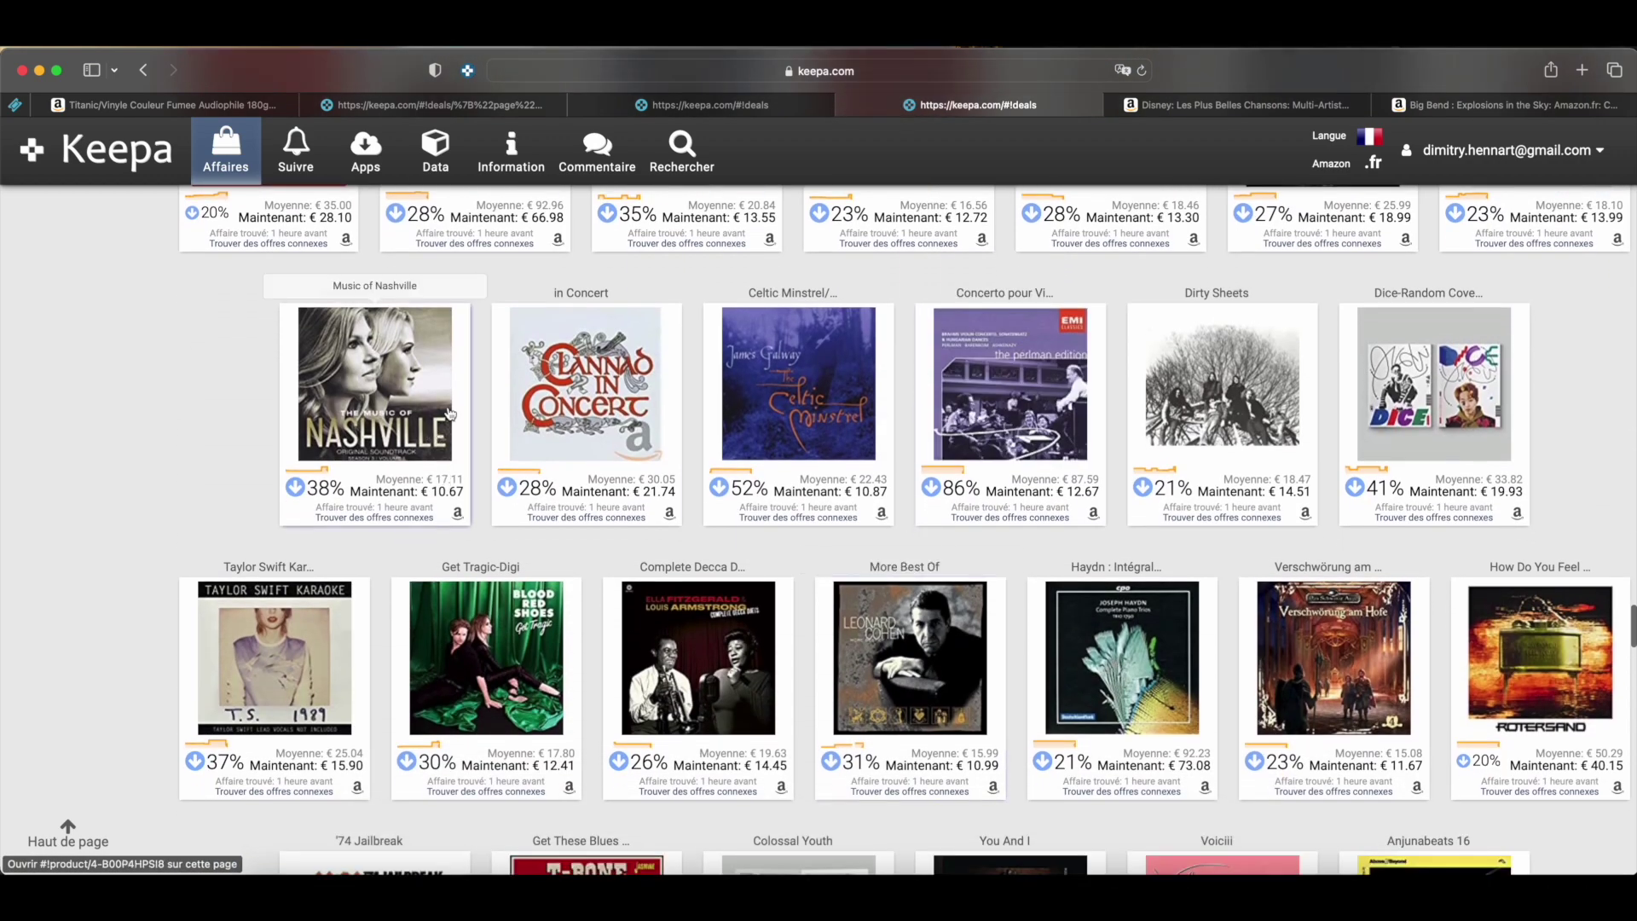
pyautogui.scroll(-4, 880, 597)
pyautogui.scroll(-4, 880, 597)
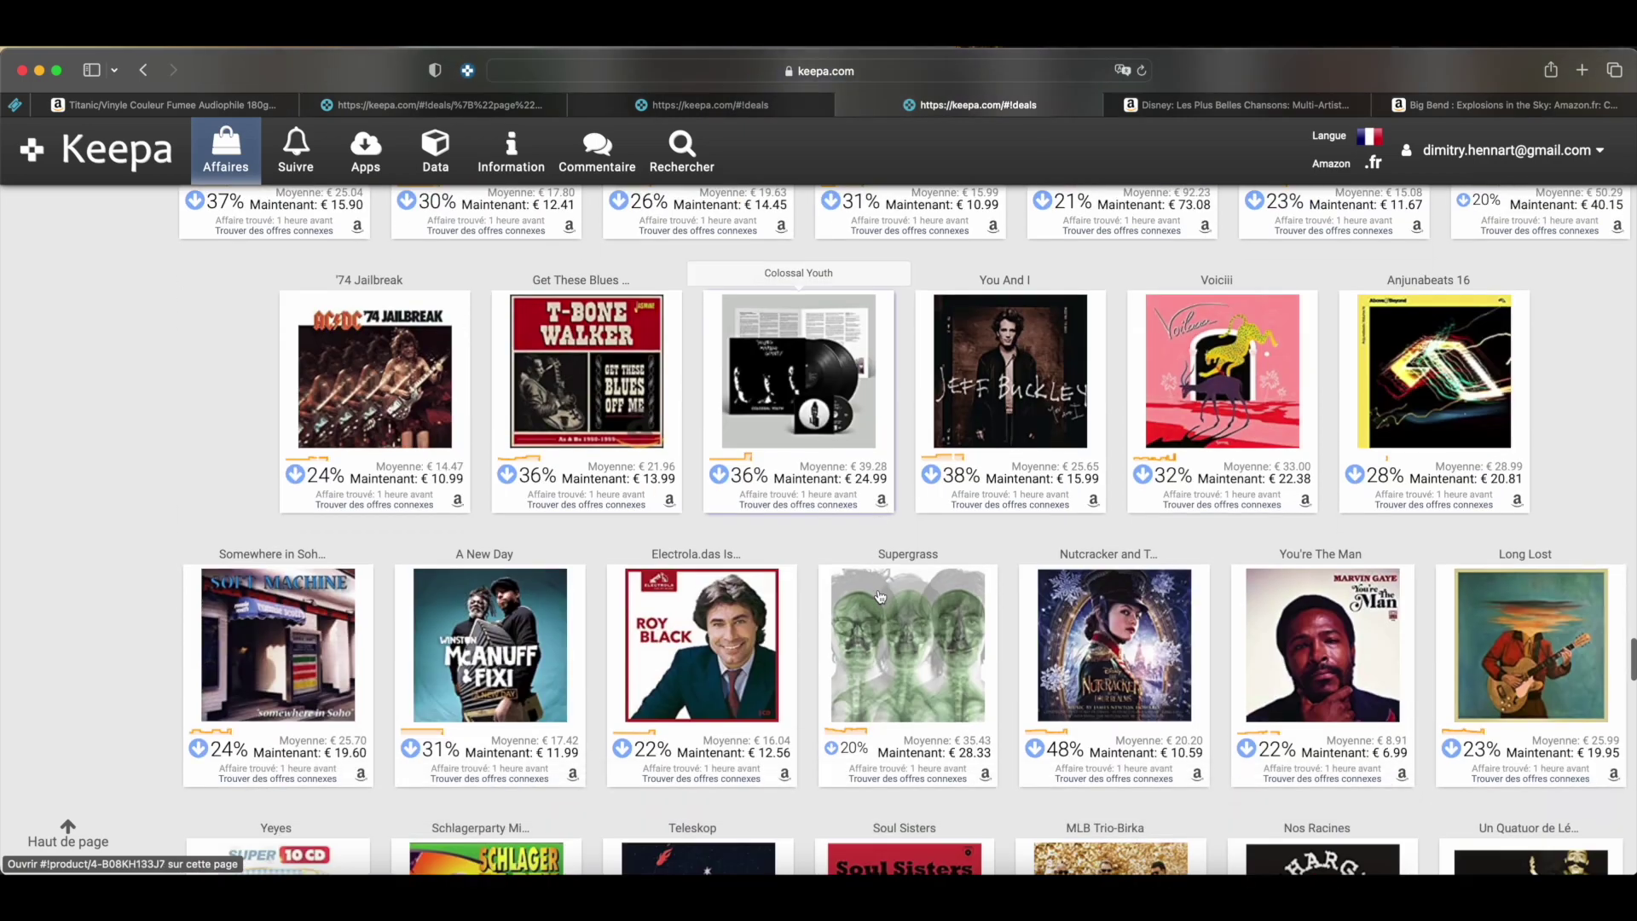
pyautogui.scroll(-2, 880, 597)
pyautogui.scroll(-5, 880, 597)
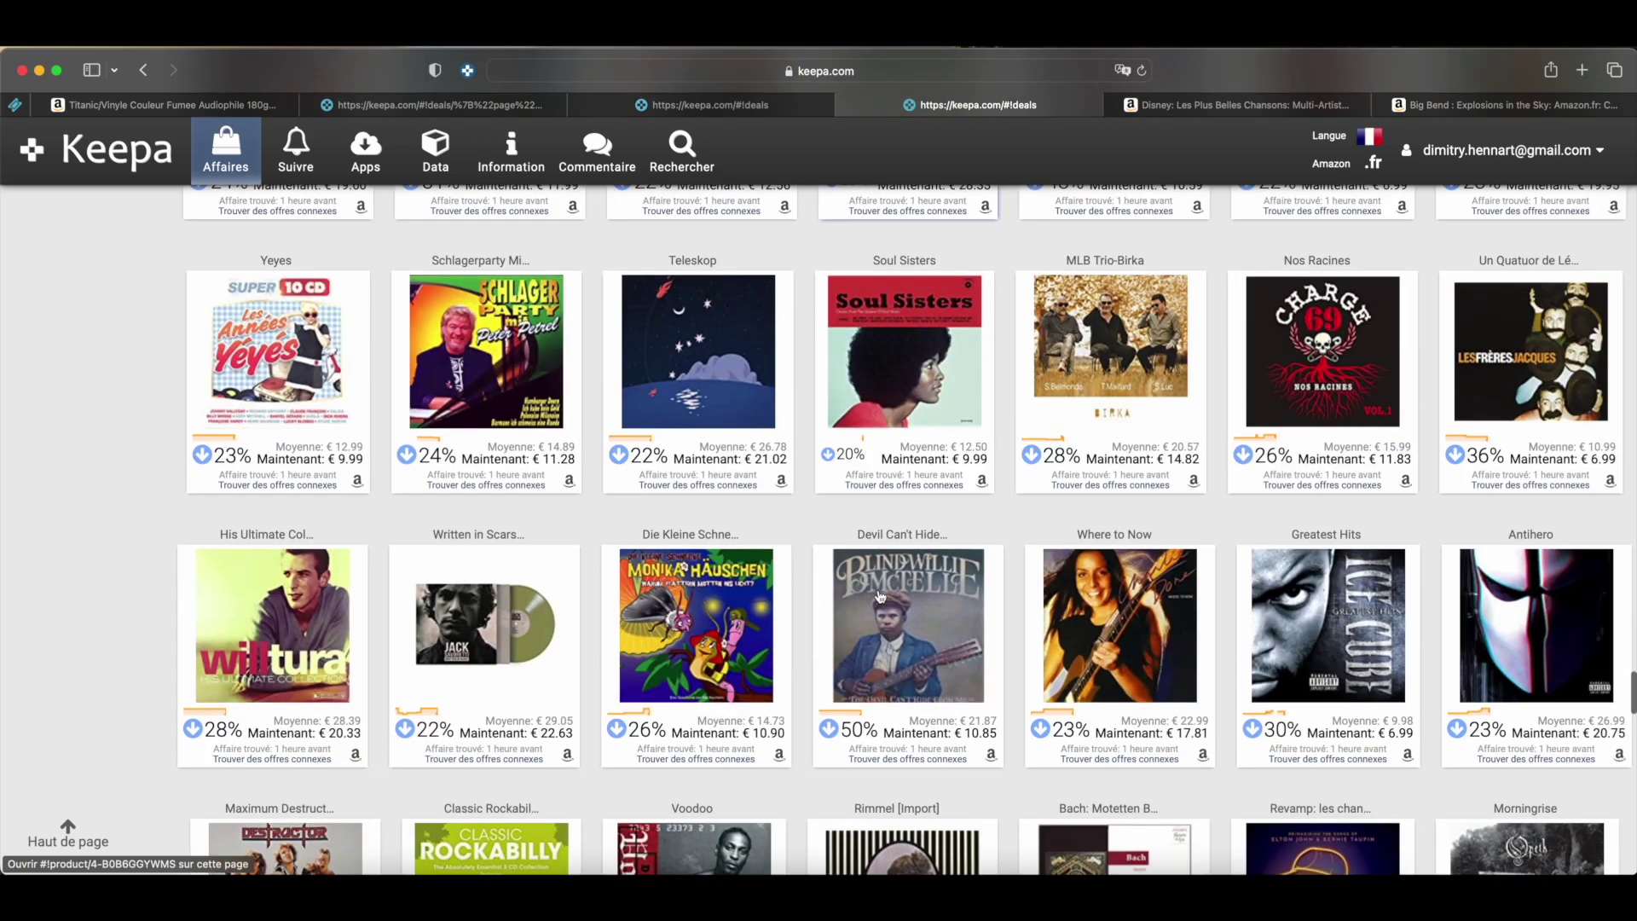
pyautogui.scroll(-5, 880, 596)
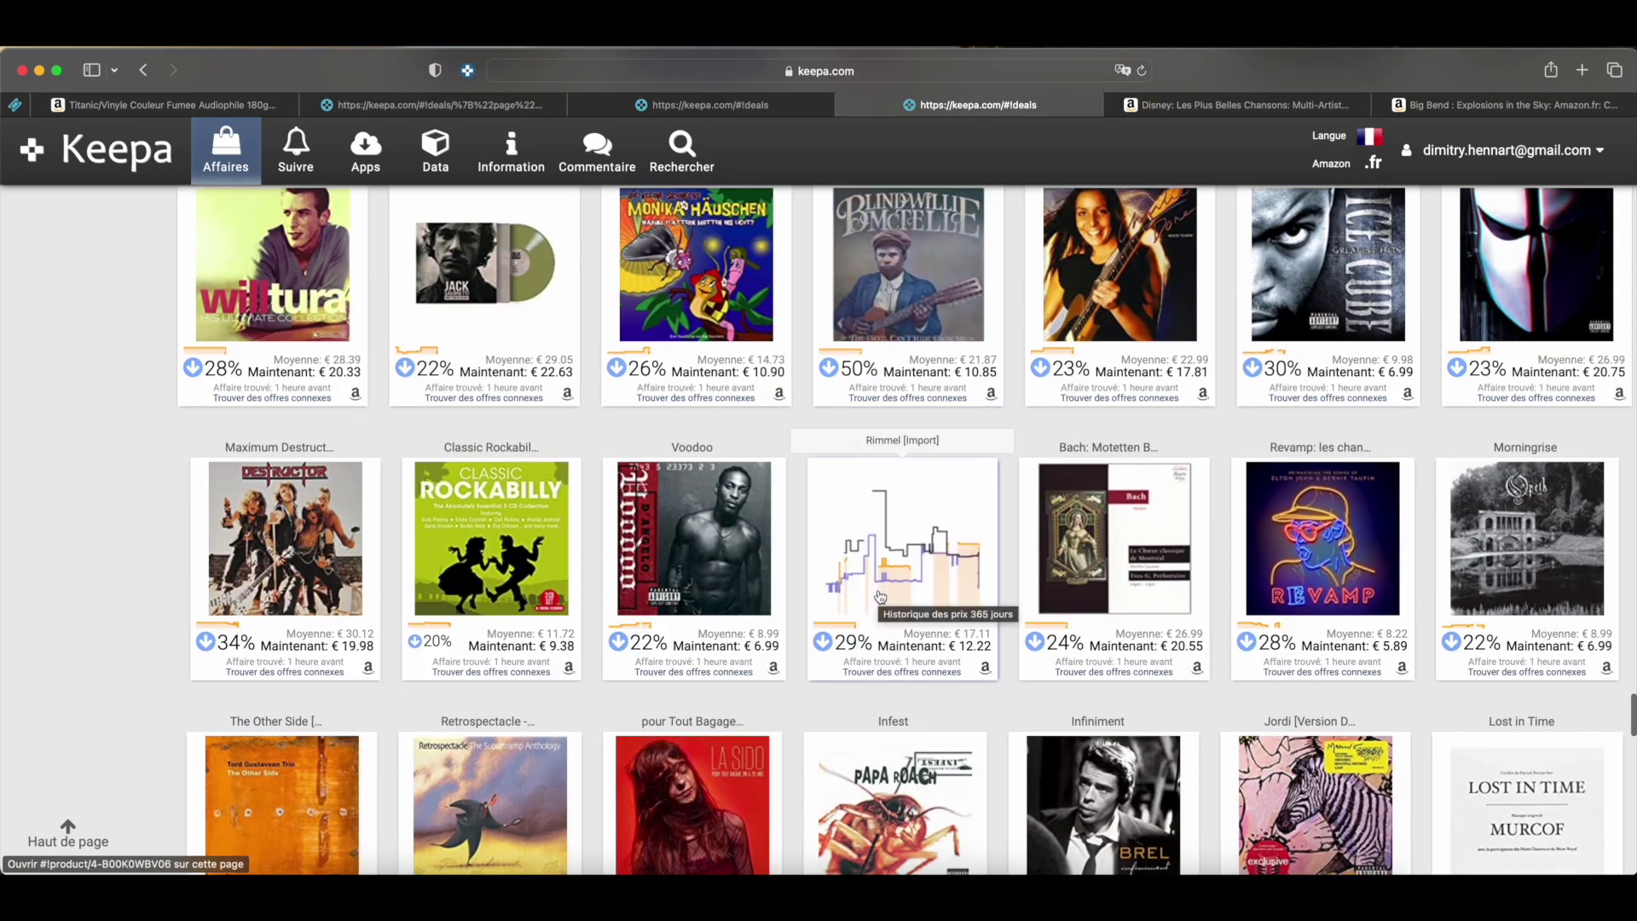
pyautogui.scroll(-12, 880, 596)
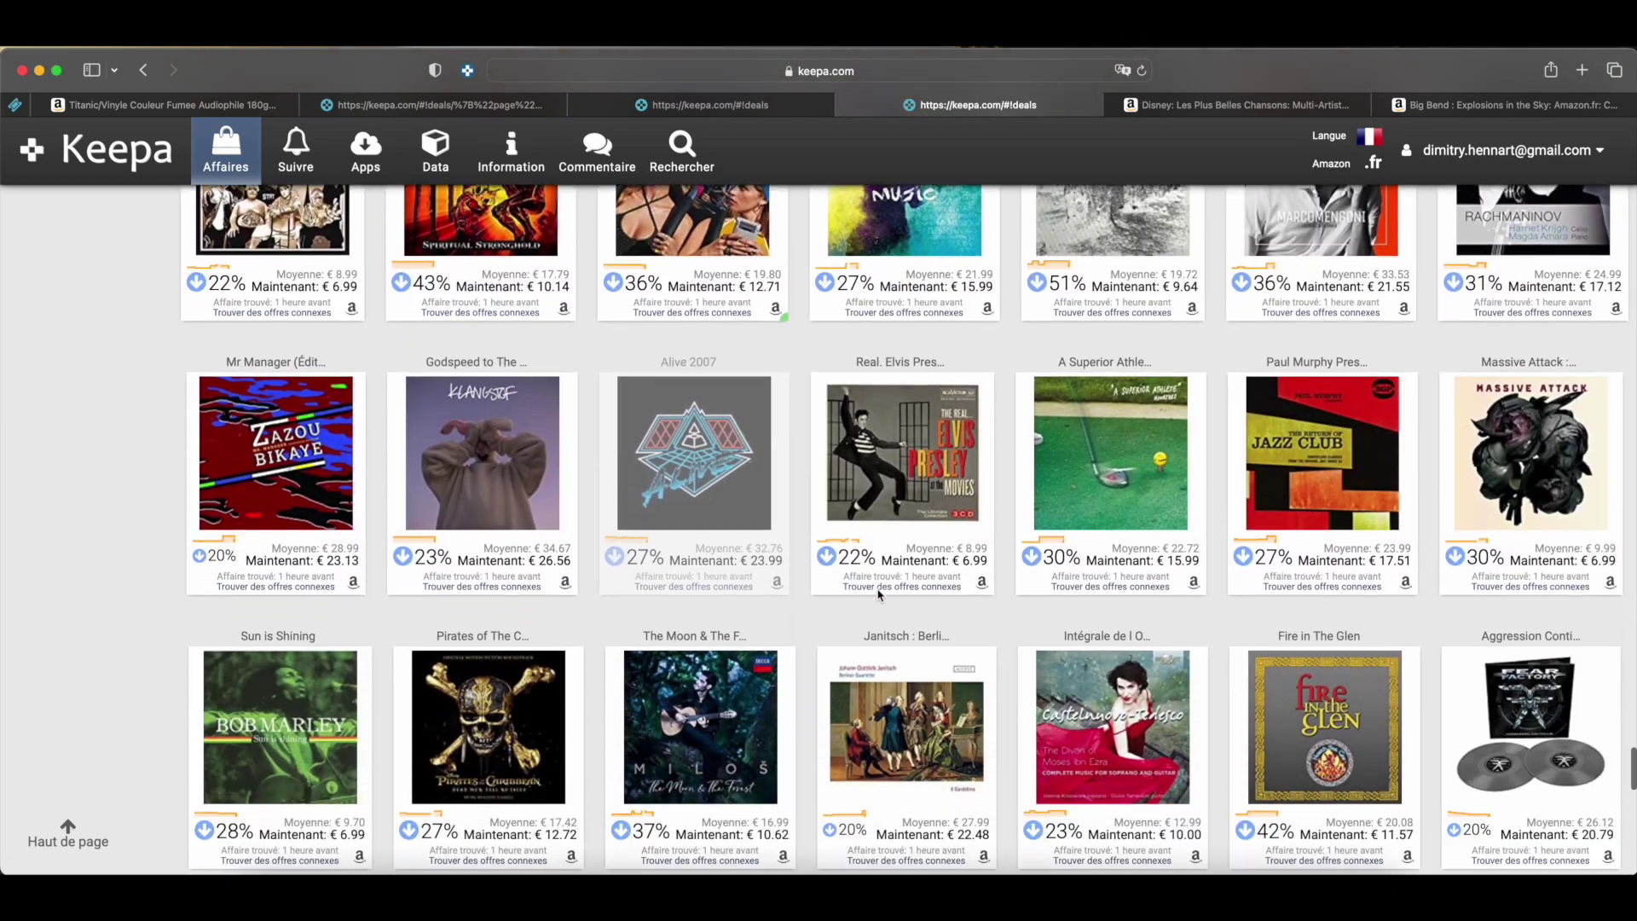
pyautogui.scroll(-3, 880, 595)
pyautogui.scroll(-4, 880, 595)
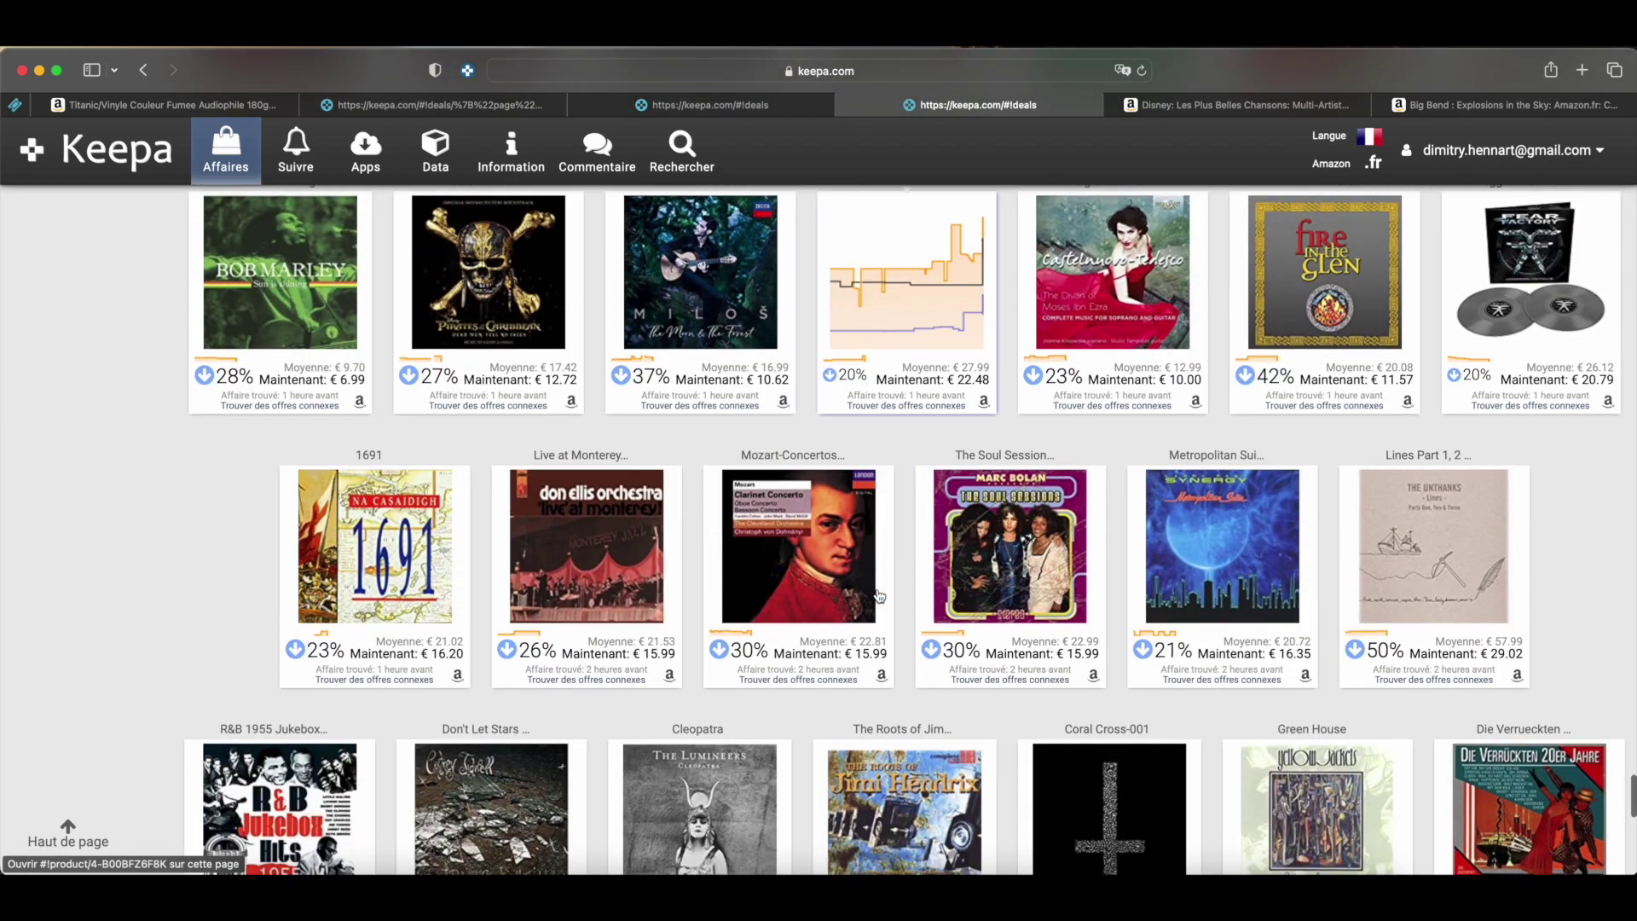
pyautogui.scroll(-13, 880, 596)
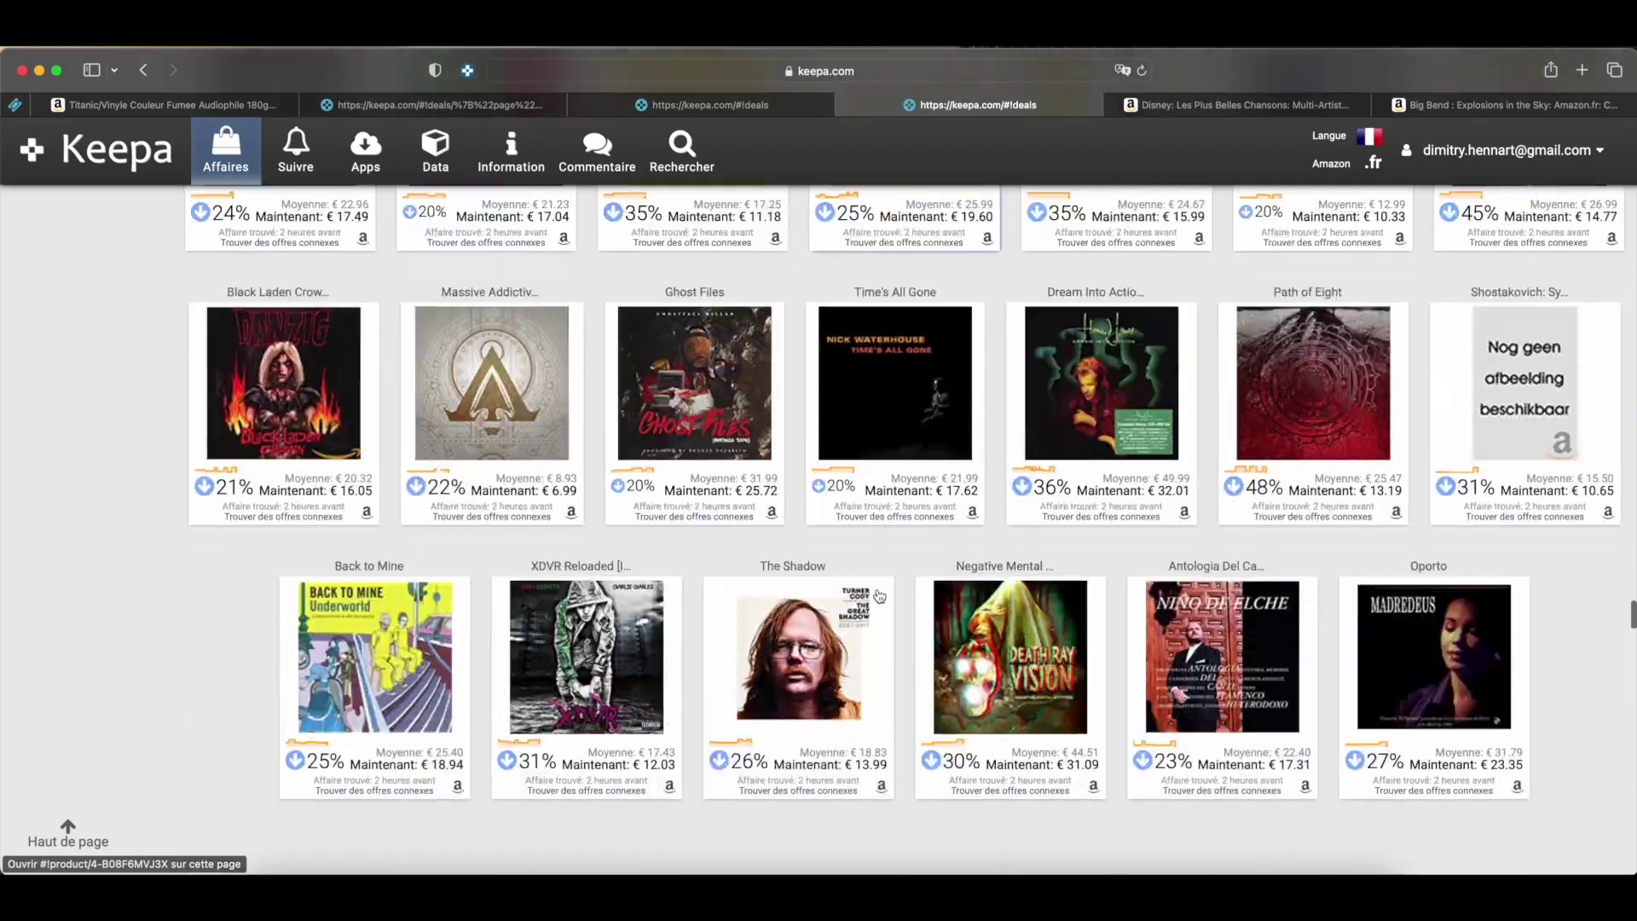
pyautogui.scroll(-12, 880, 596)
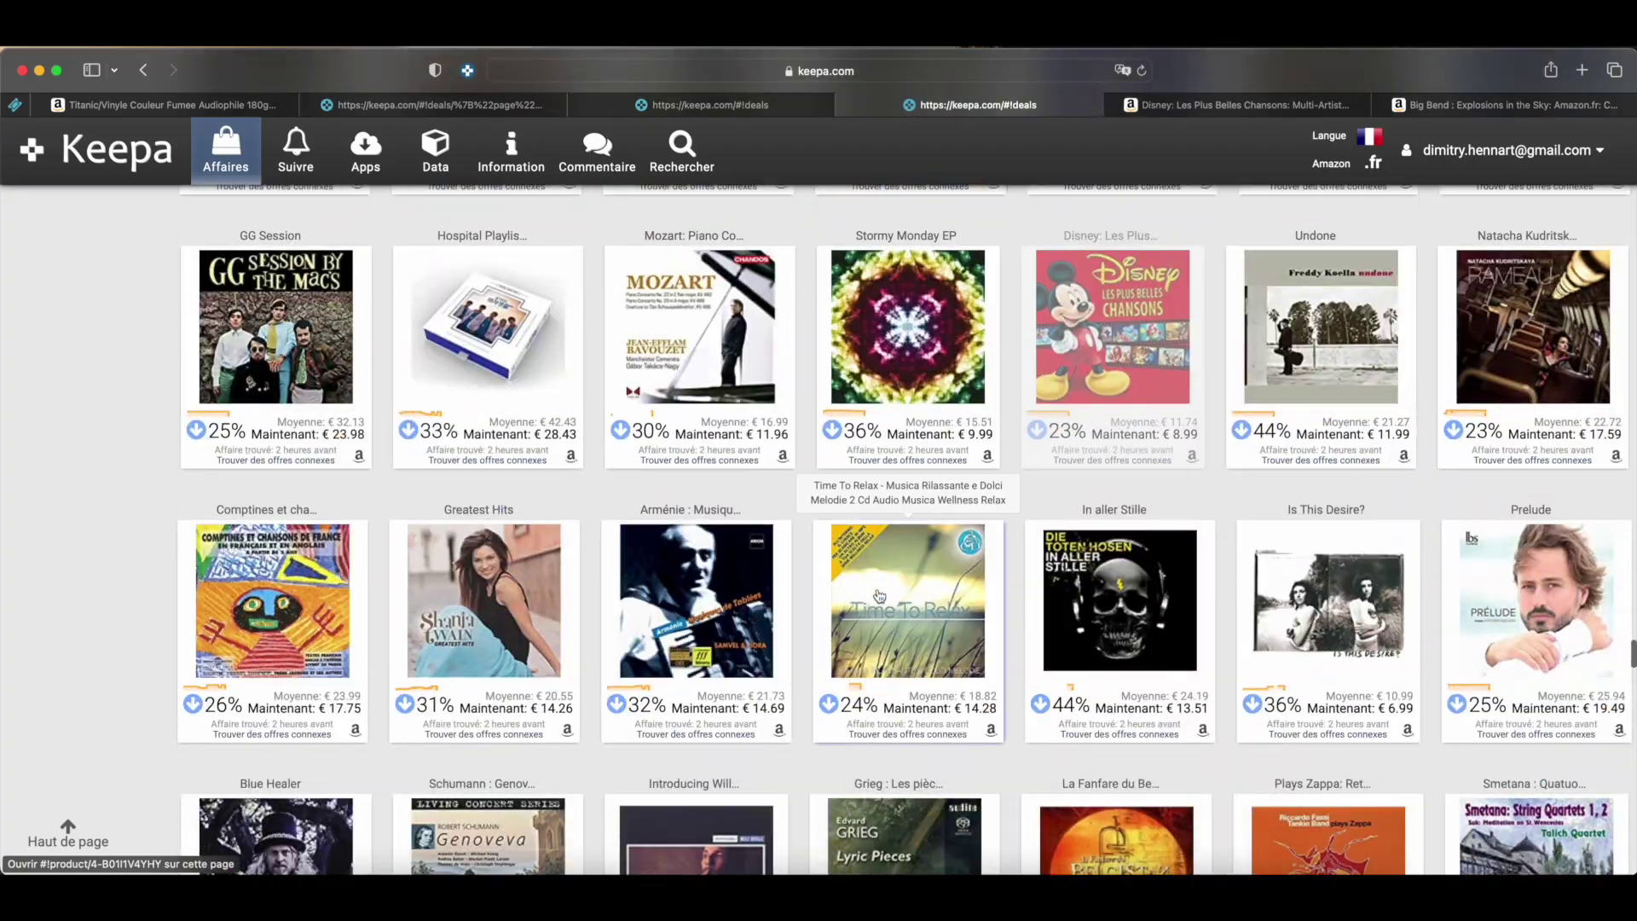
pyautogui.scroll(-15, 880, 595)
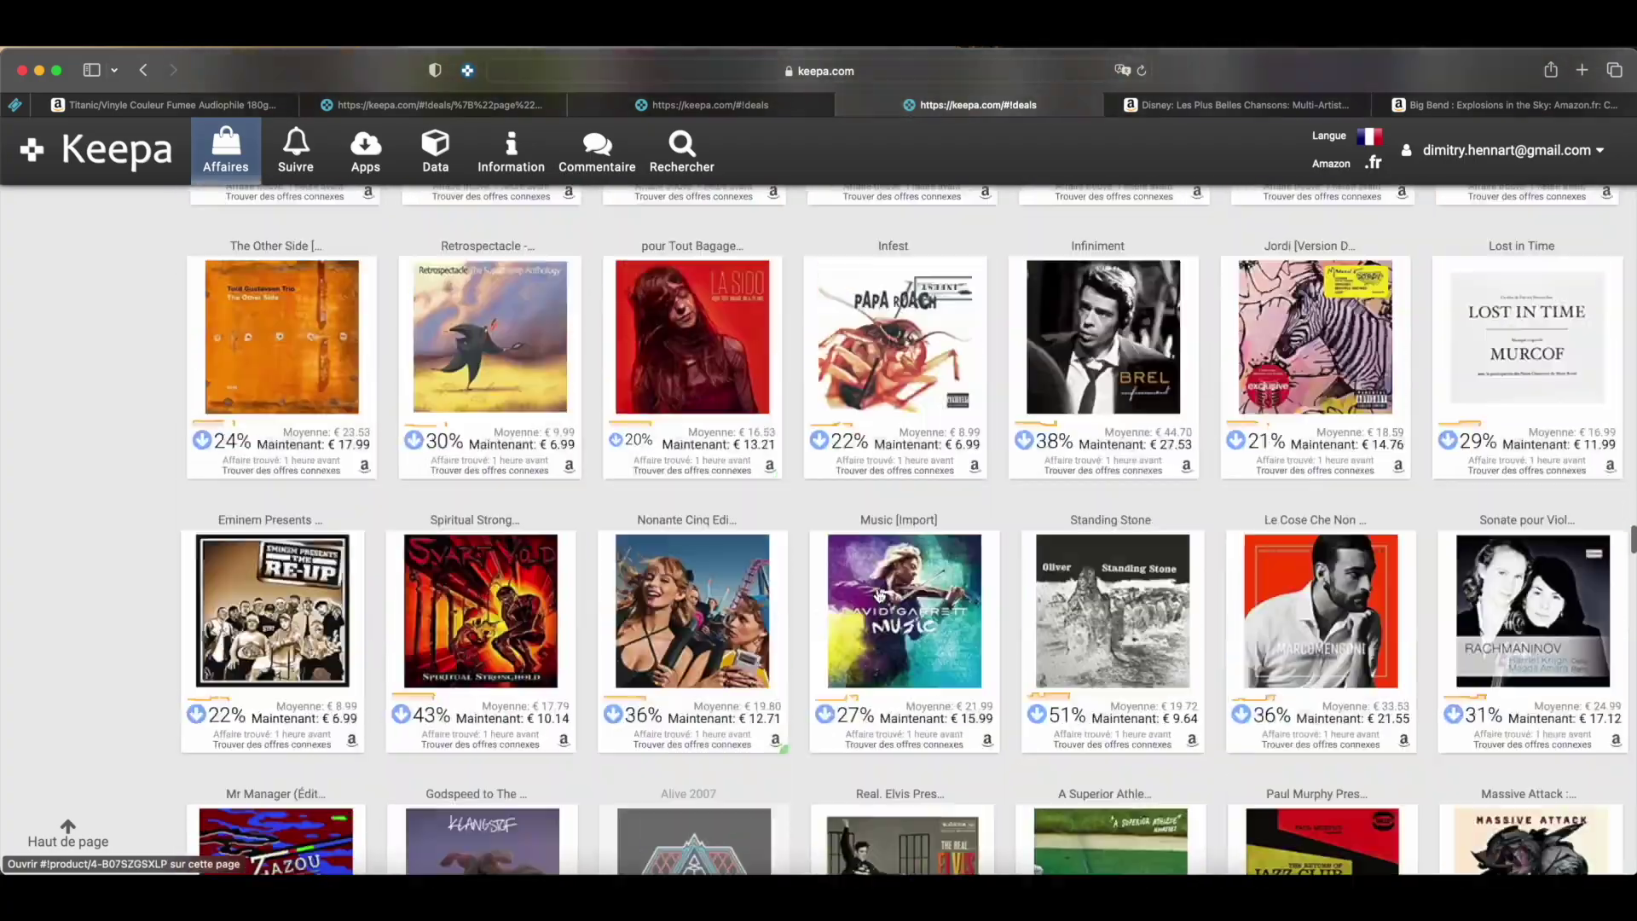
pyautogui.scroll(-5, 879, 595)
# Switch to the open Amazon.fr page and search its CD & Vinyles section for "kiss", refining the query to "kiss vinyl"
pyautogui.click(223, 109)
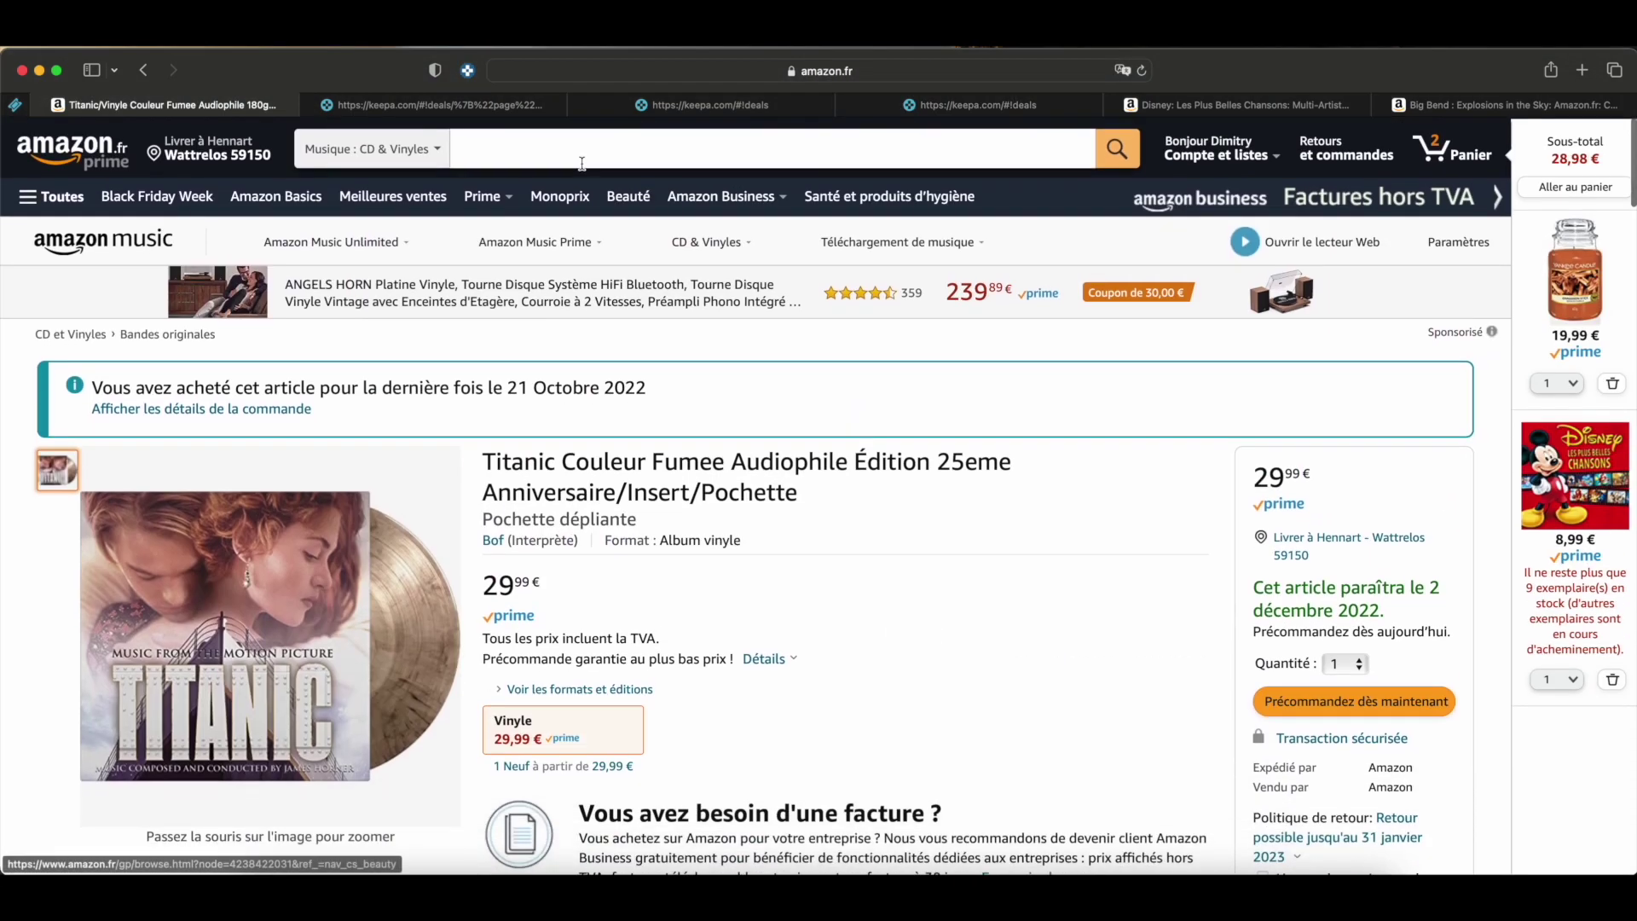
pyautogui.click(559, 153)
pyautogui.write('kis')
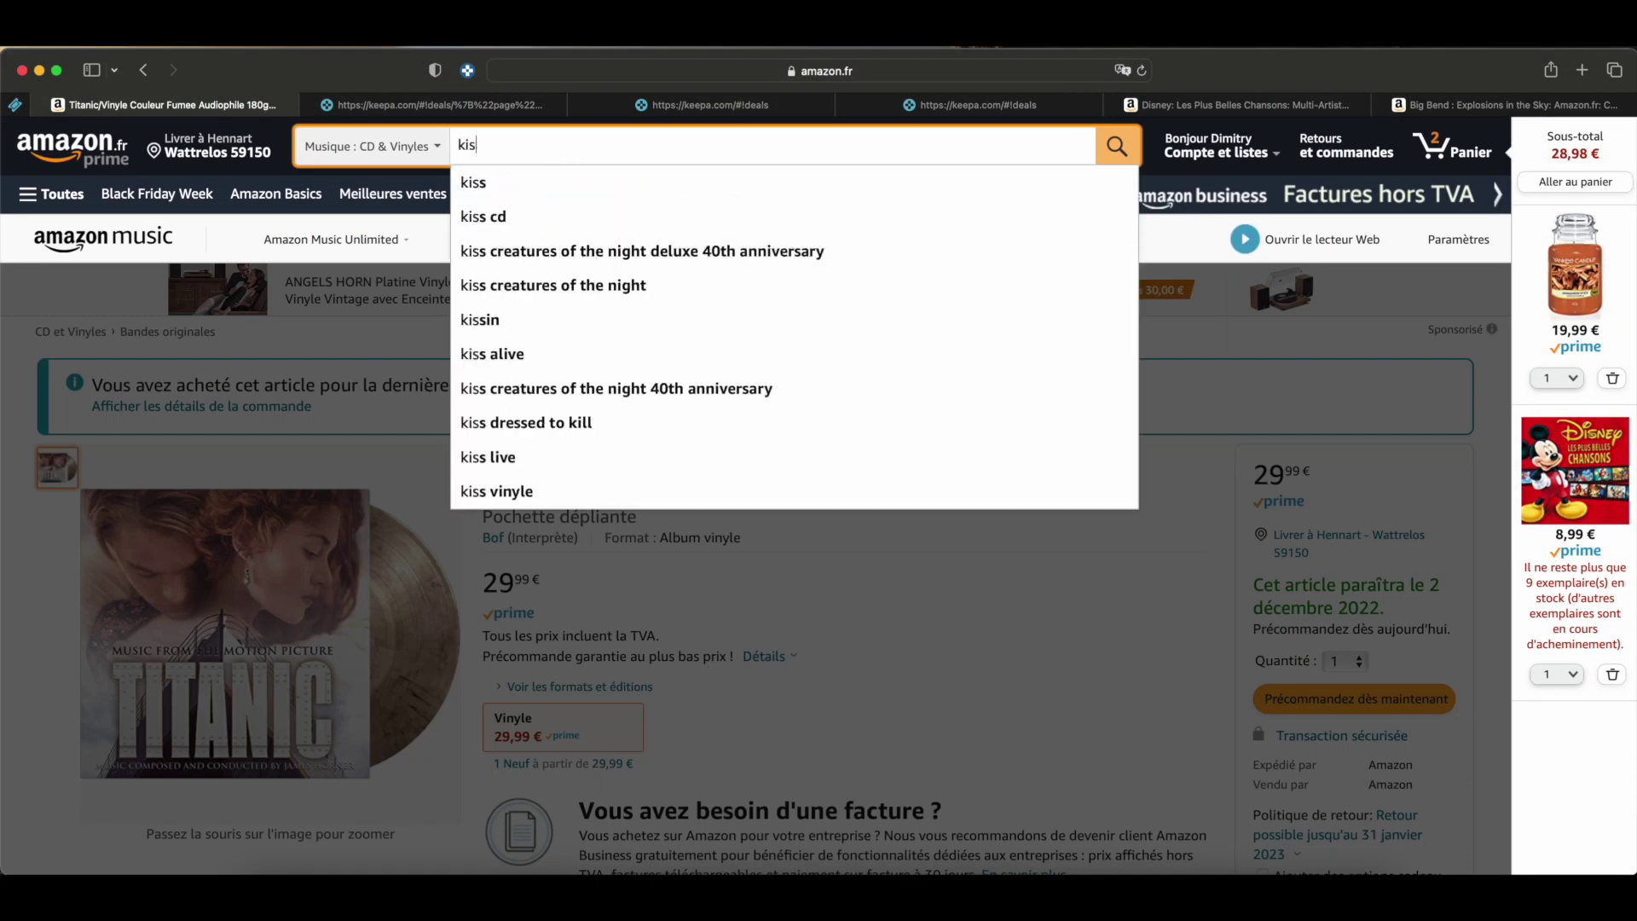
pyautogui.write('s')
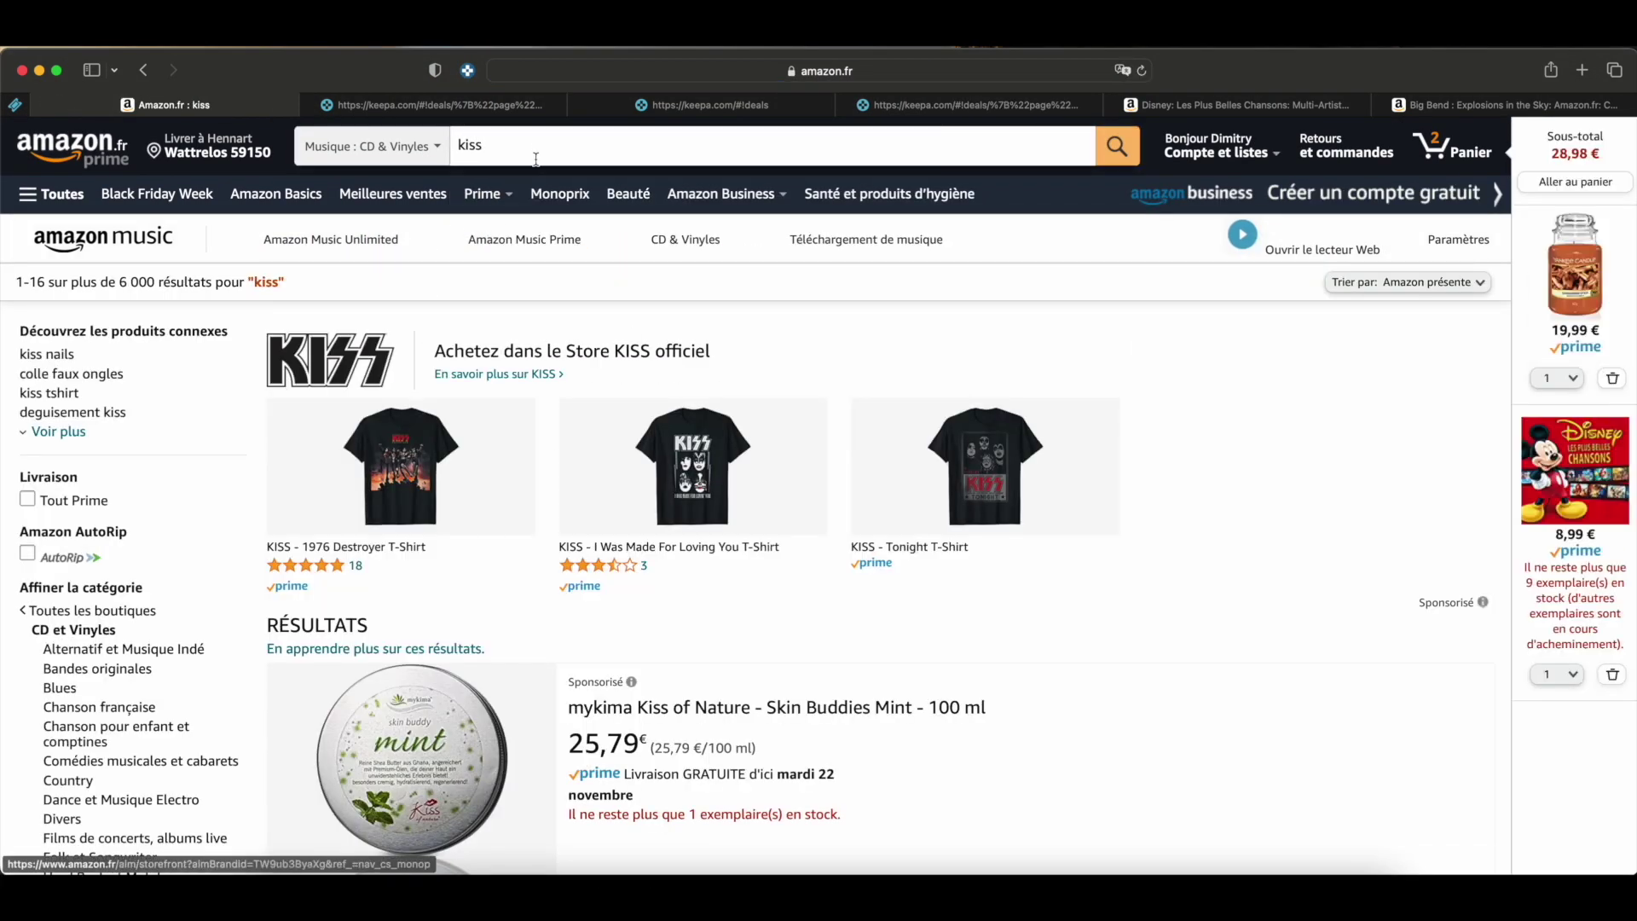
pyautogui.click(535, 149)
pyautogui.write('vinyl')
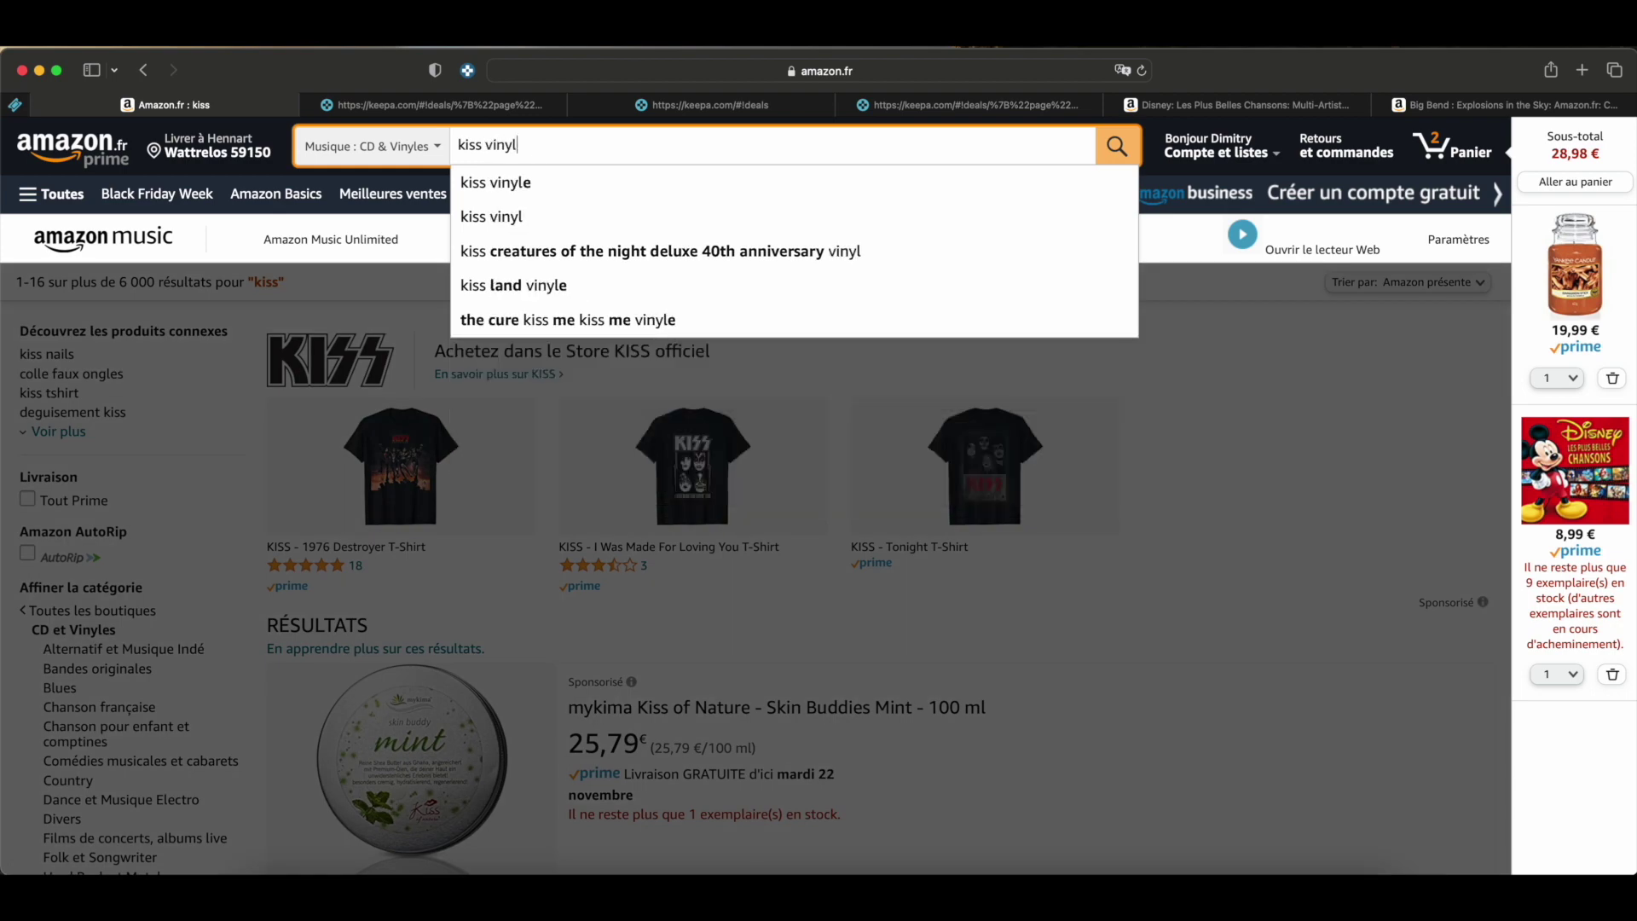
pyautogui.press('Return')
# Find and open the Kiss triple vinyl "Off The Soundboard: Live in Donington 1996" in the search results
pyautogui.scroll(-10, 706, 441)
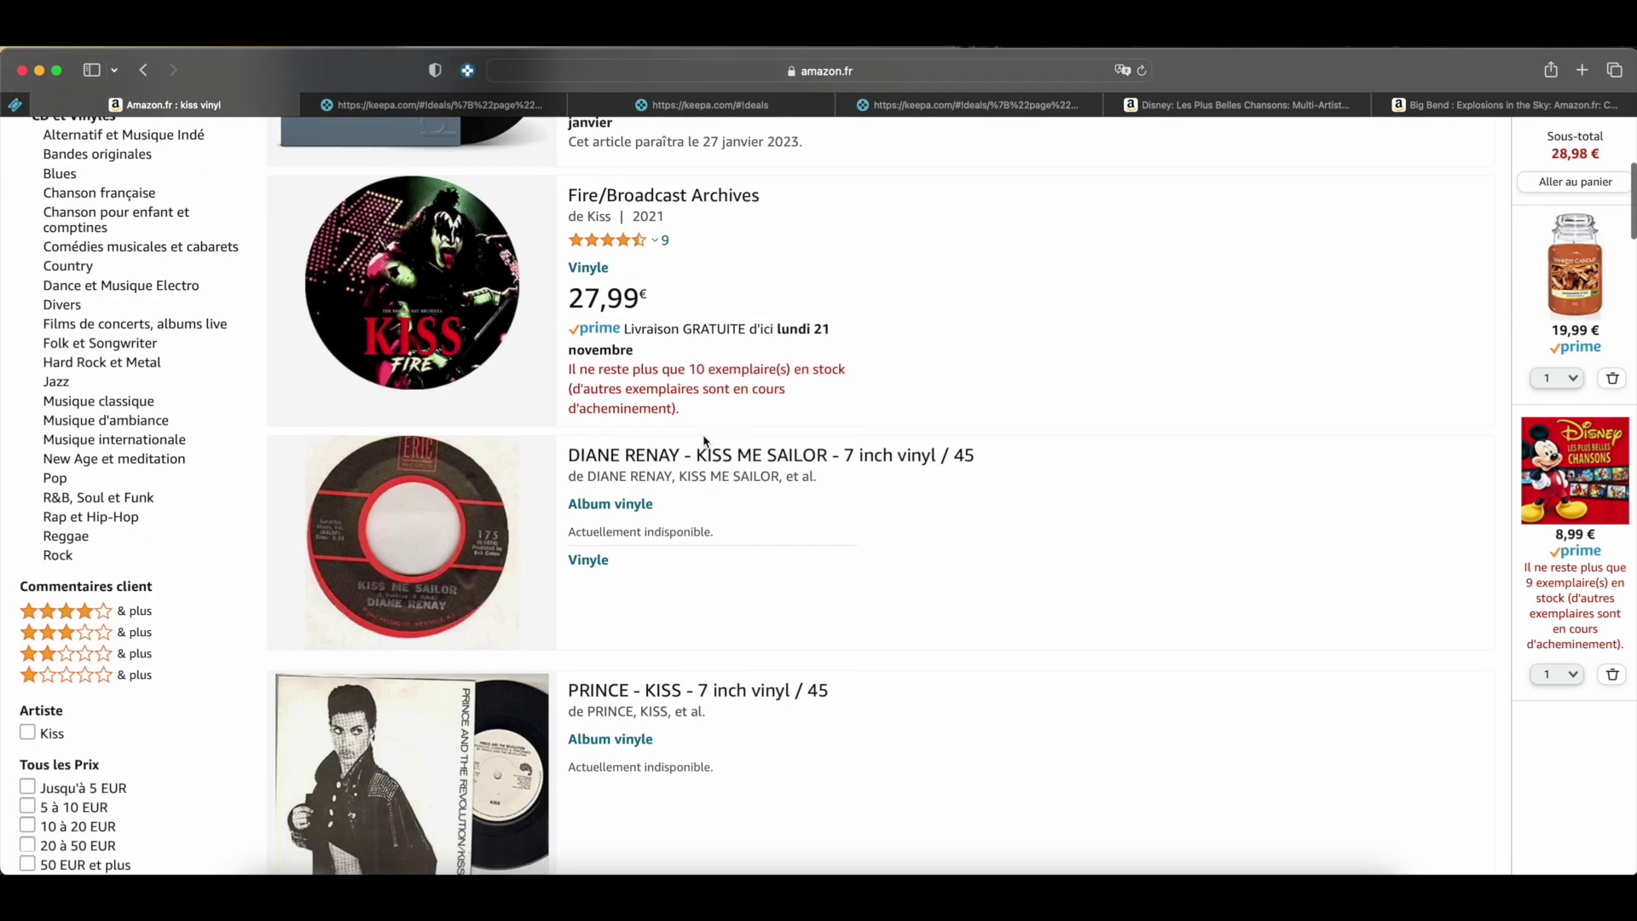
pyautogui.scroll(-8, 706, 440)
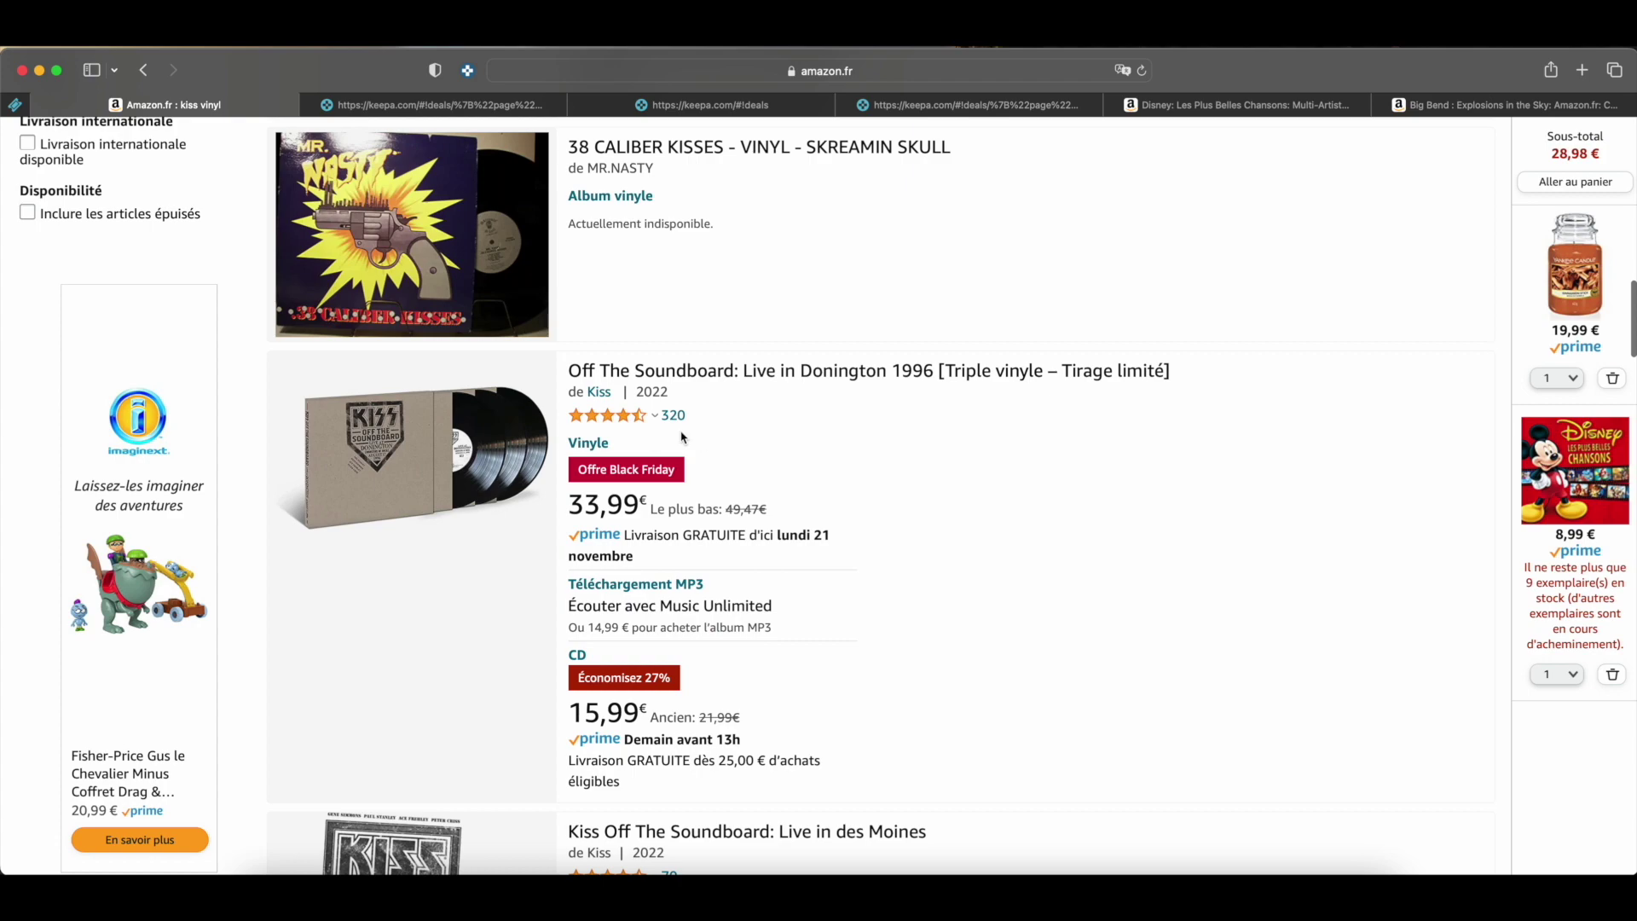
pyautogui.click(405, 451)
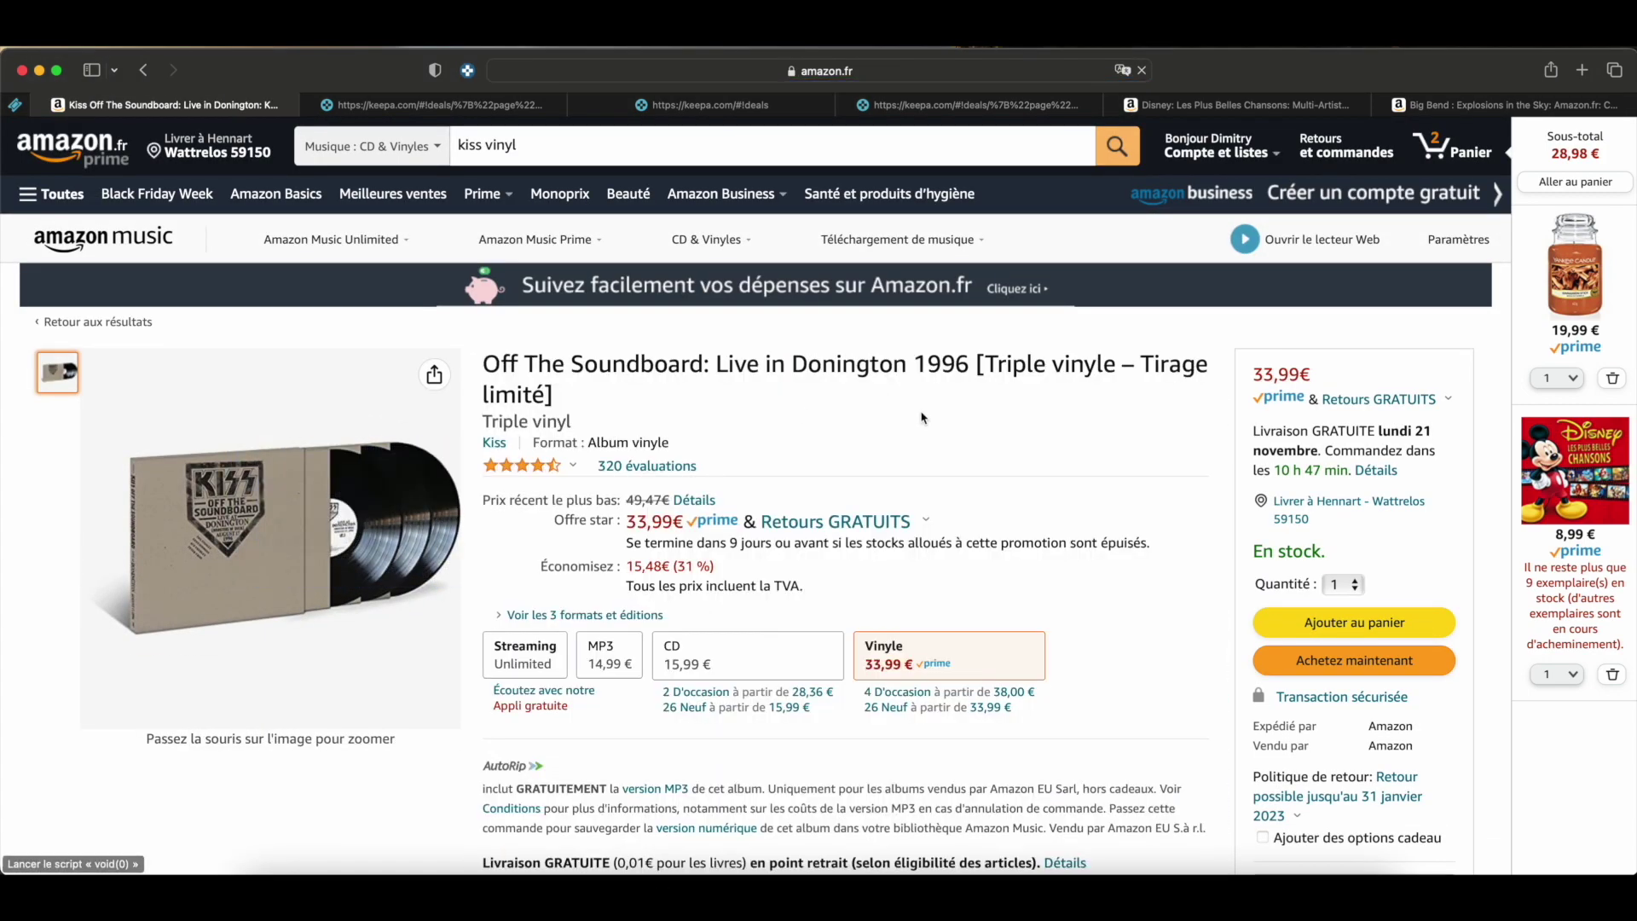
# Inspect the Kiss album's cover and display its Keepa price history over the full tracked period
pyautogui.scroll(-5, 922, 417)
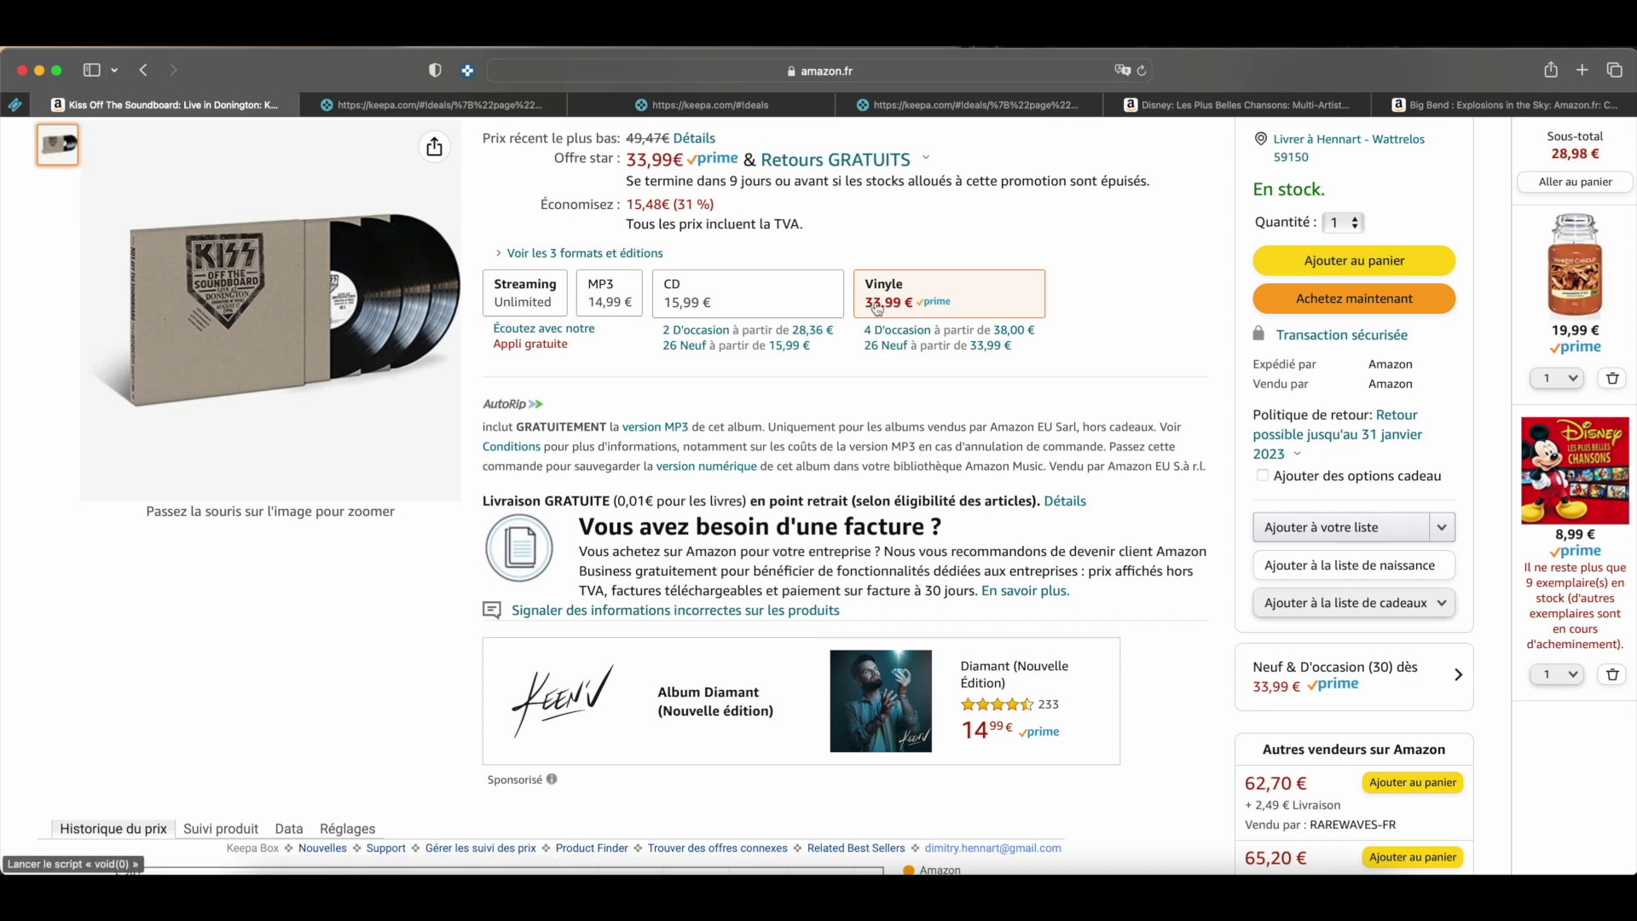
pyautogui.moveTo(396, 326)
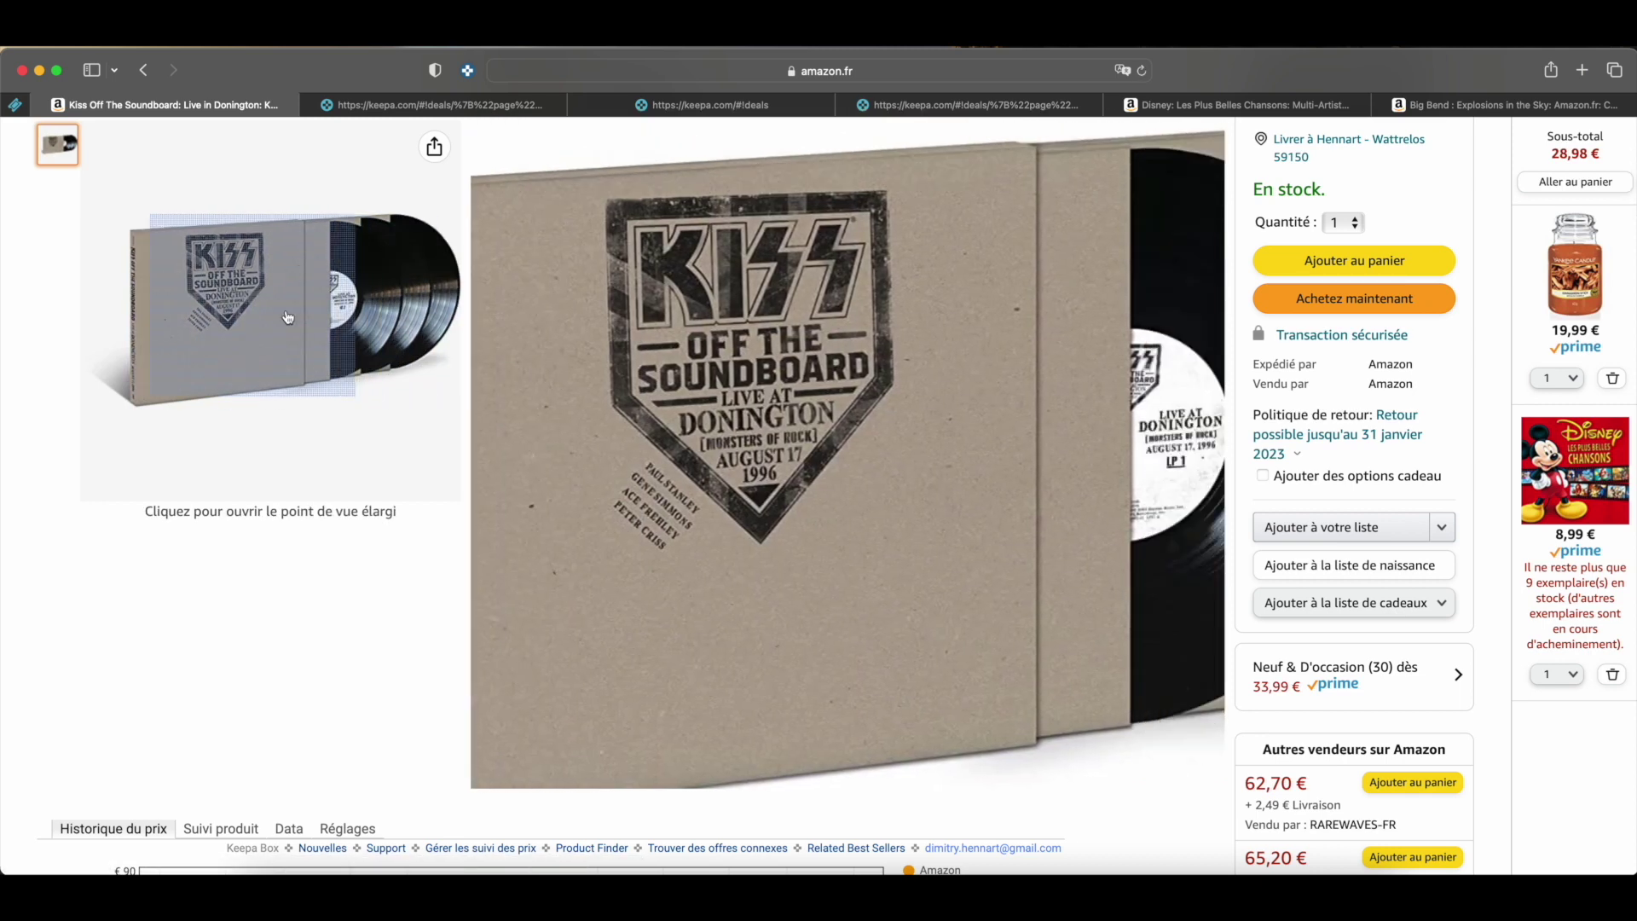
pyautogui.scroll(-8, 804, 546)
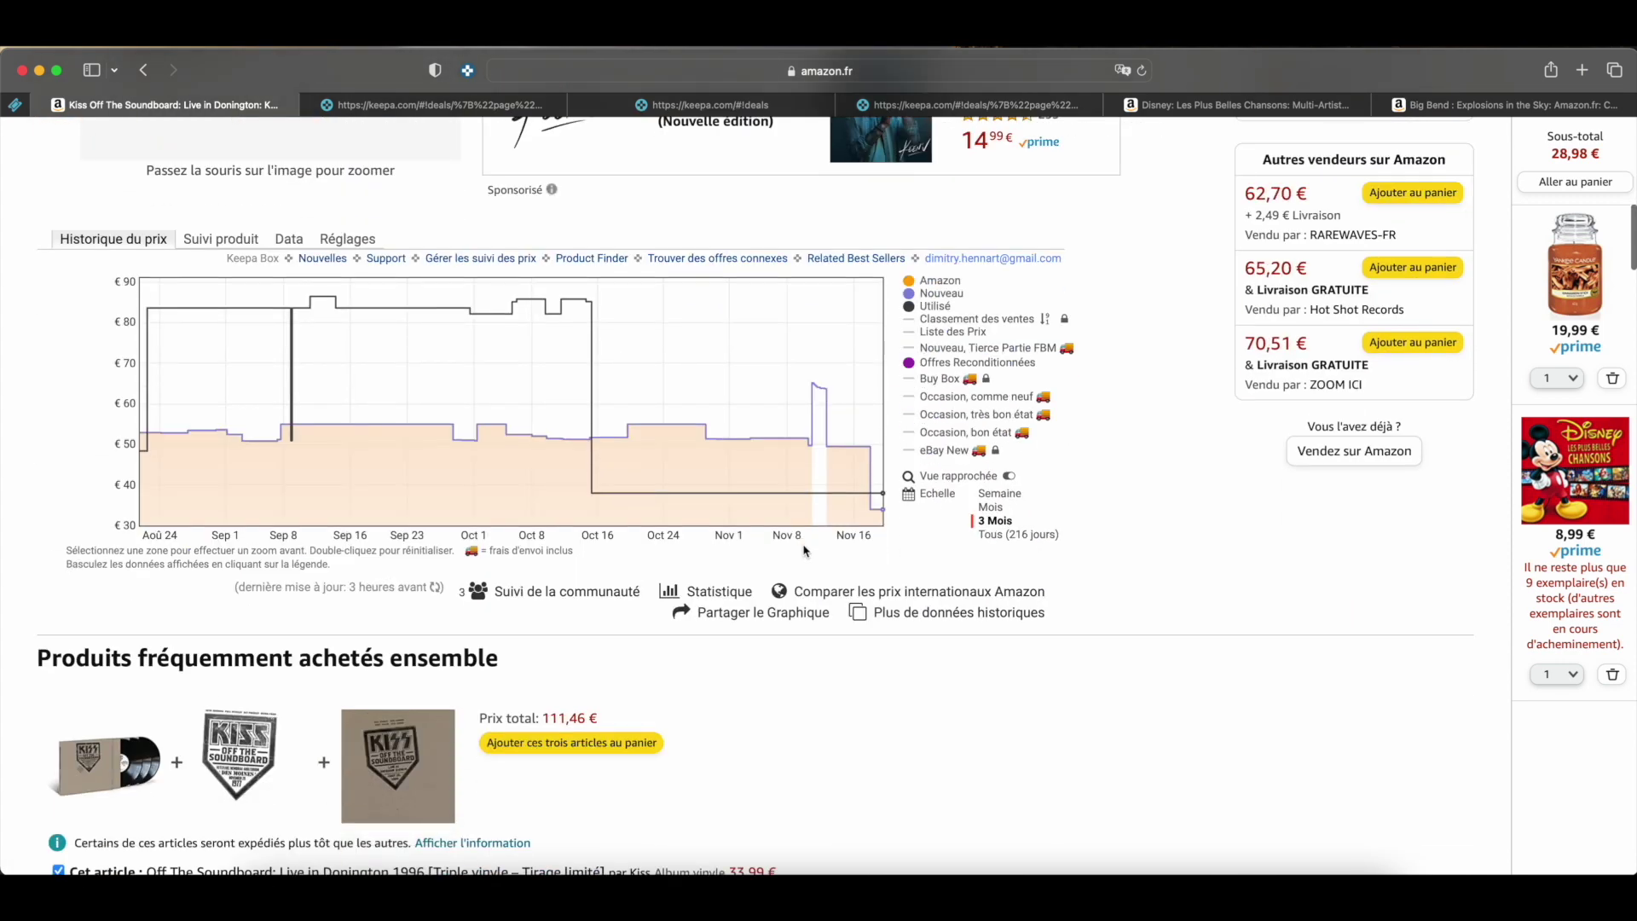
pyautogui.click(993, 534)
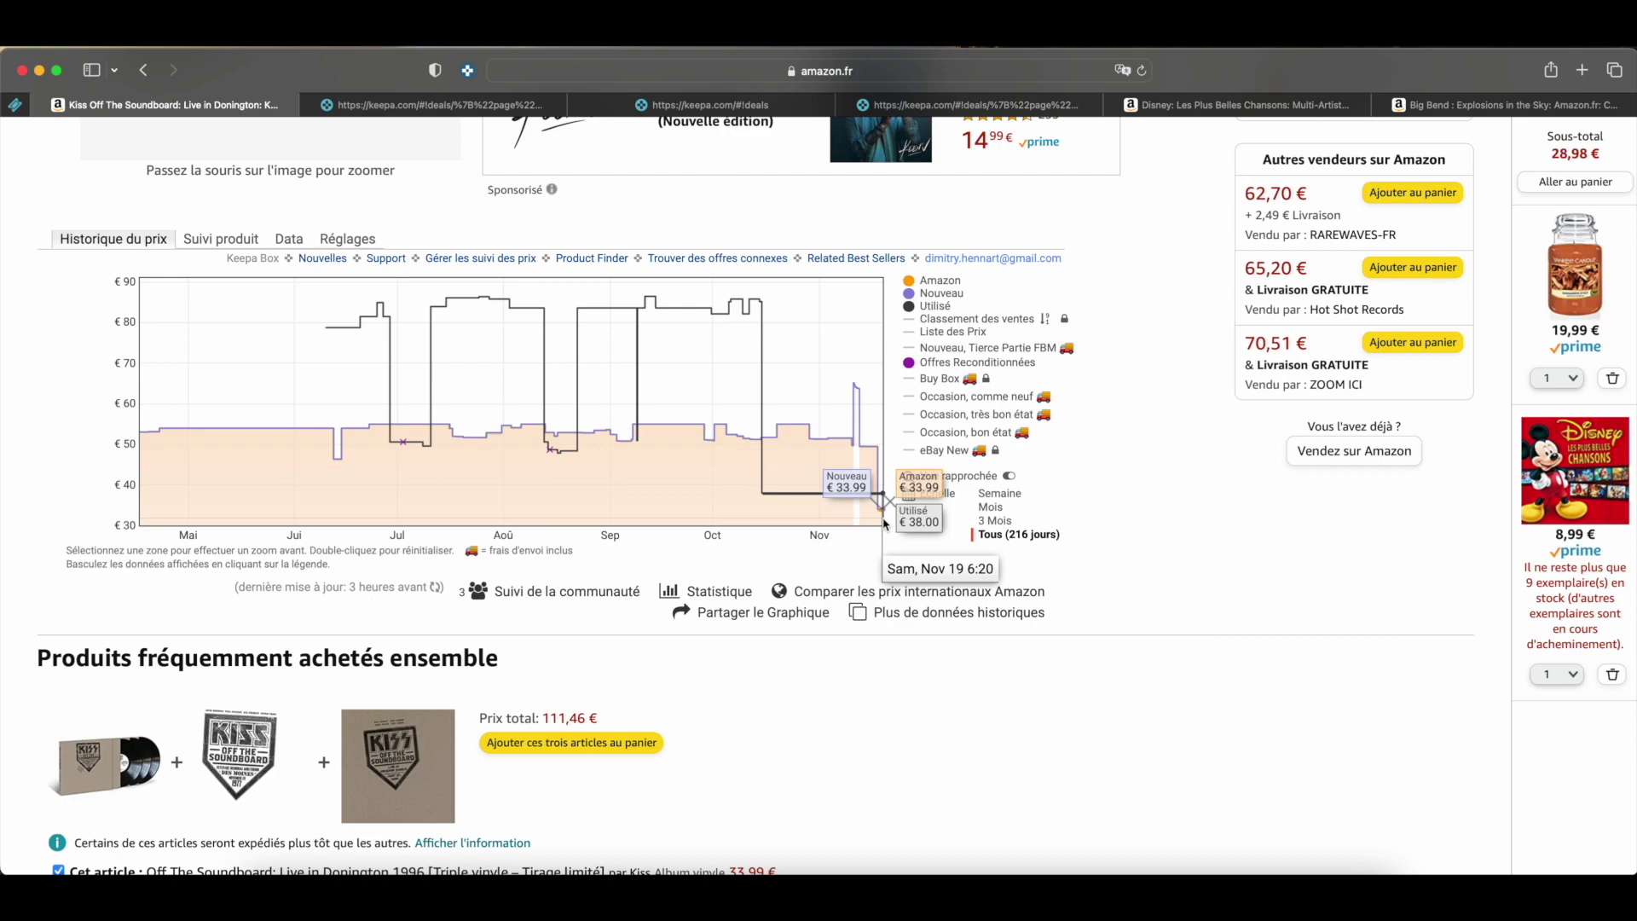
# Review the Kiss album's offer details, related products and track list on its product page
pyautogui.scroll(15, 884, 523)
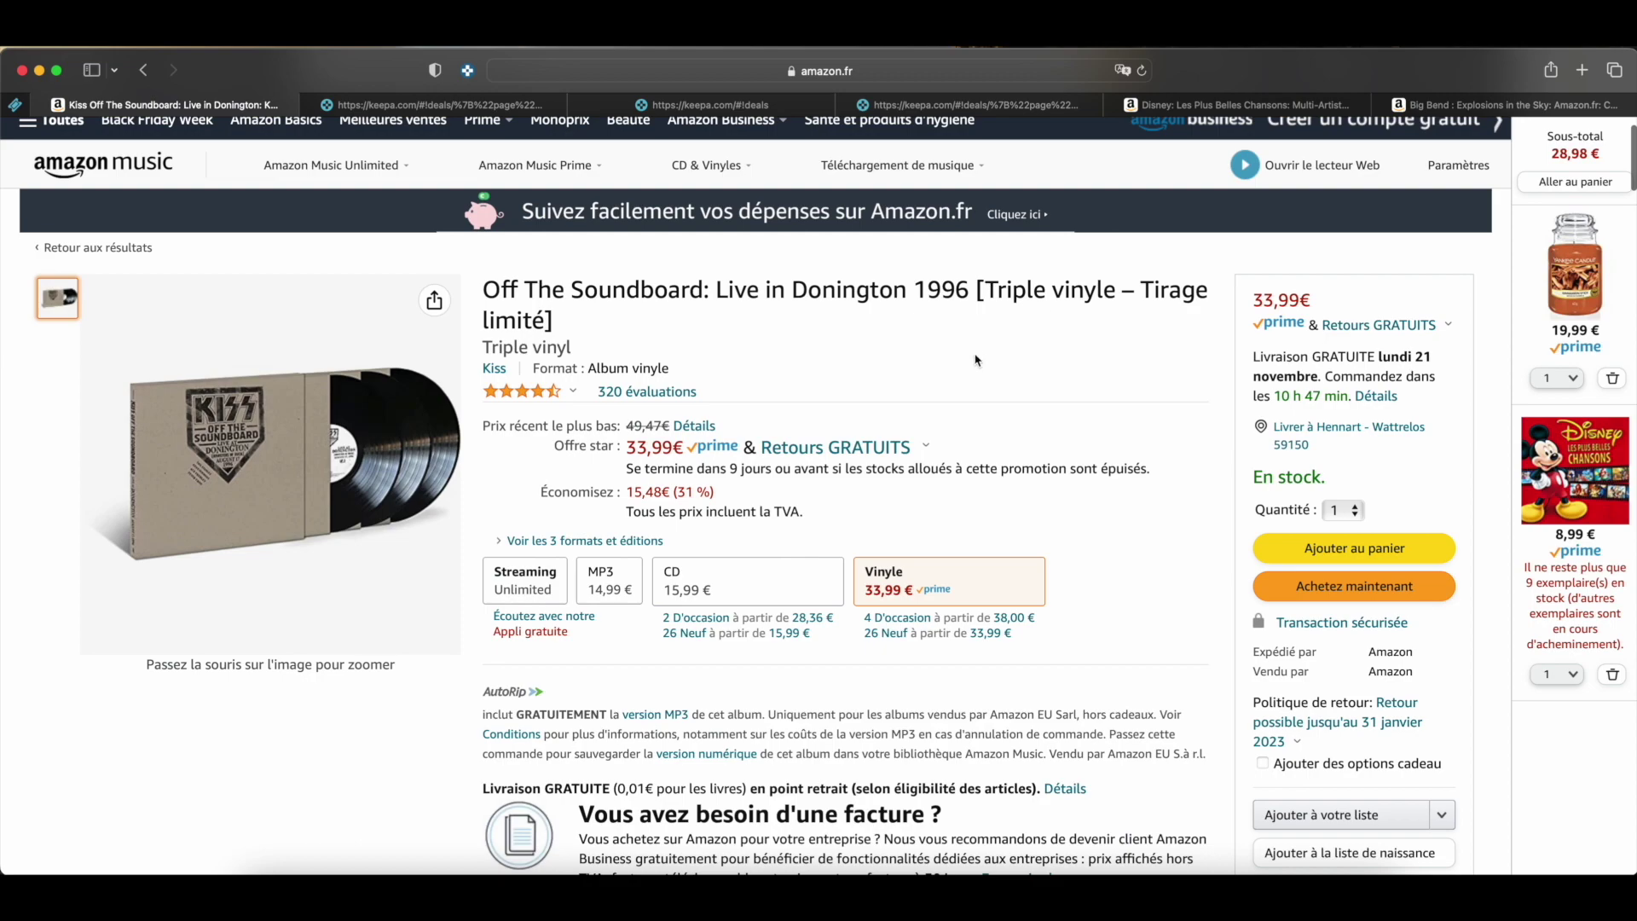
pyautogui.scroll(-20, 781, 588)
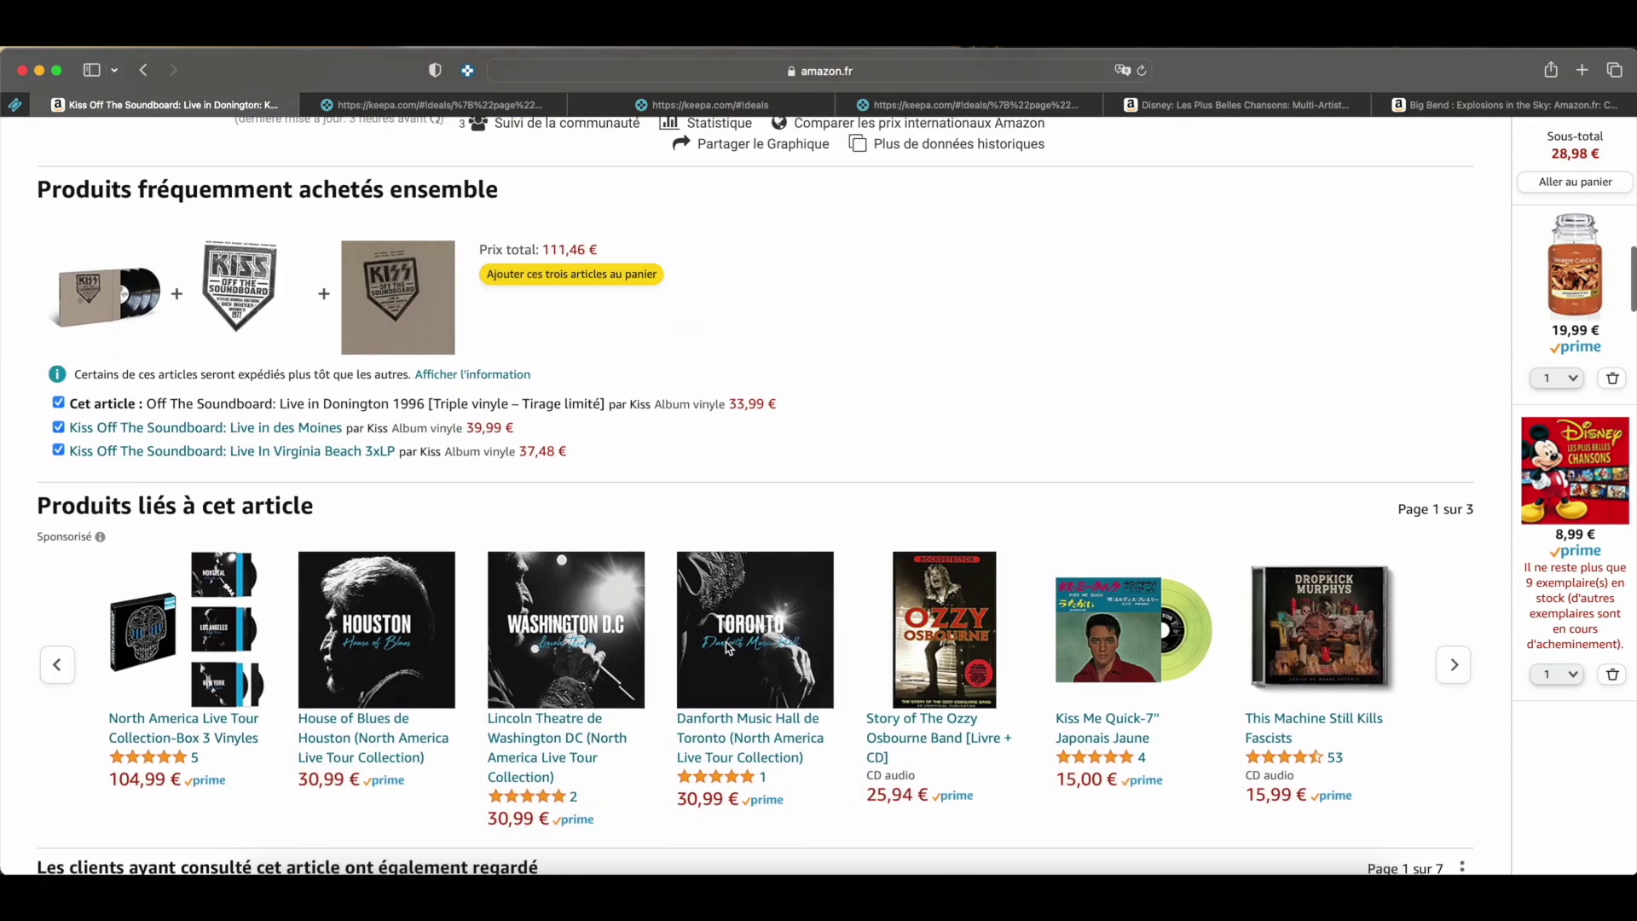
pyautogui.scroll(-14, 727, 648)
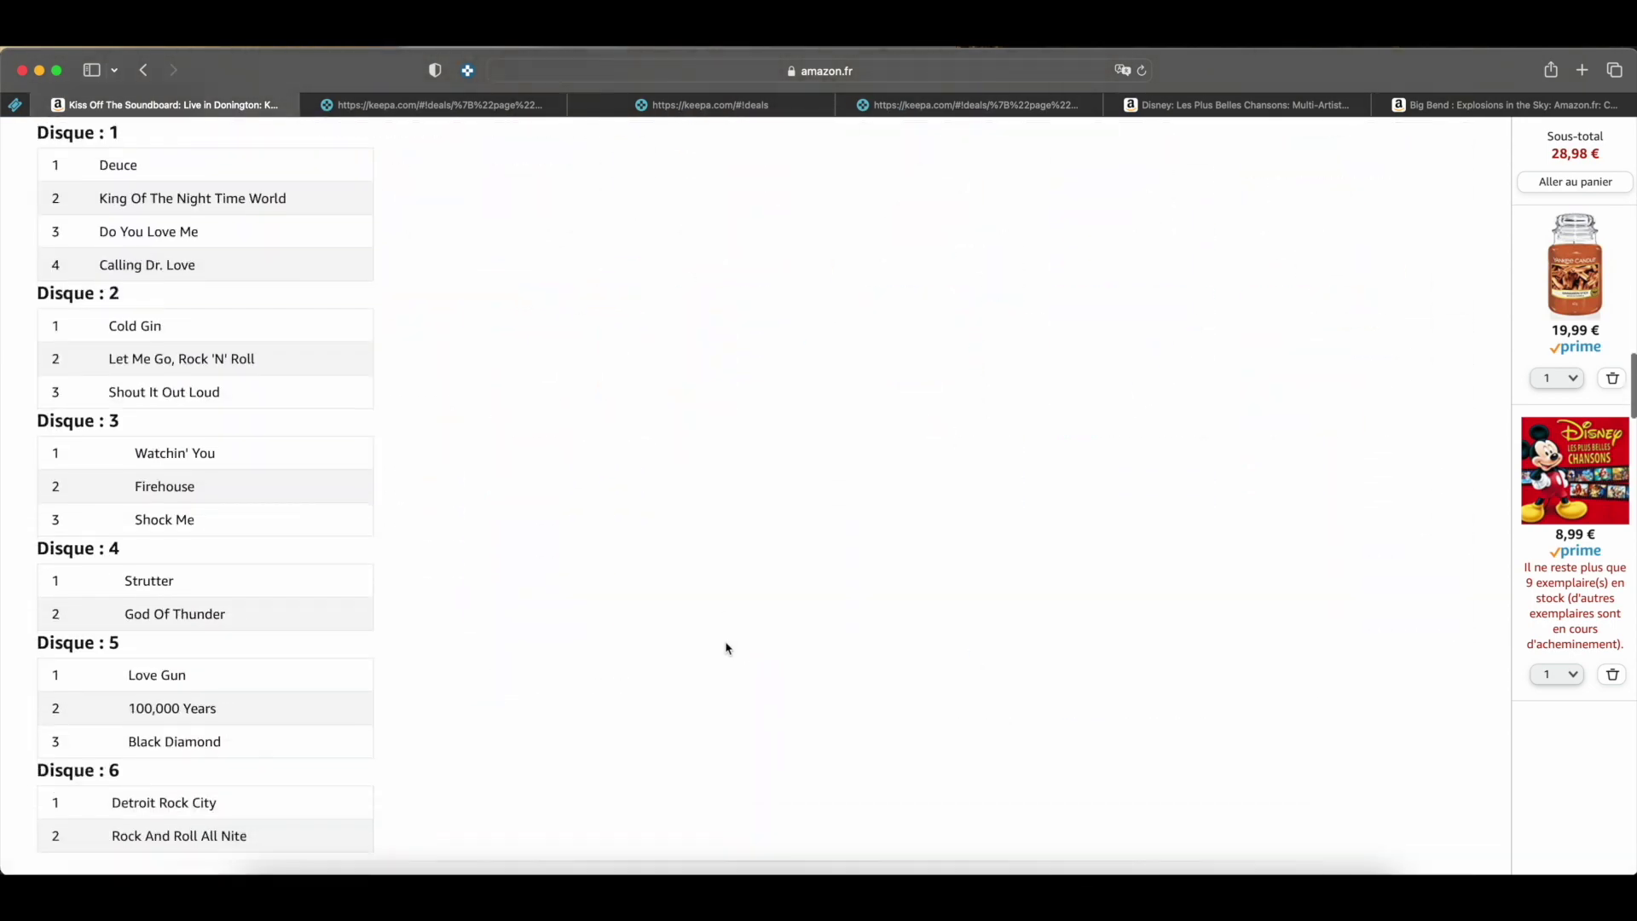
pyautogui.scroll(20, 727, 648)
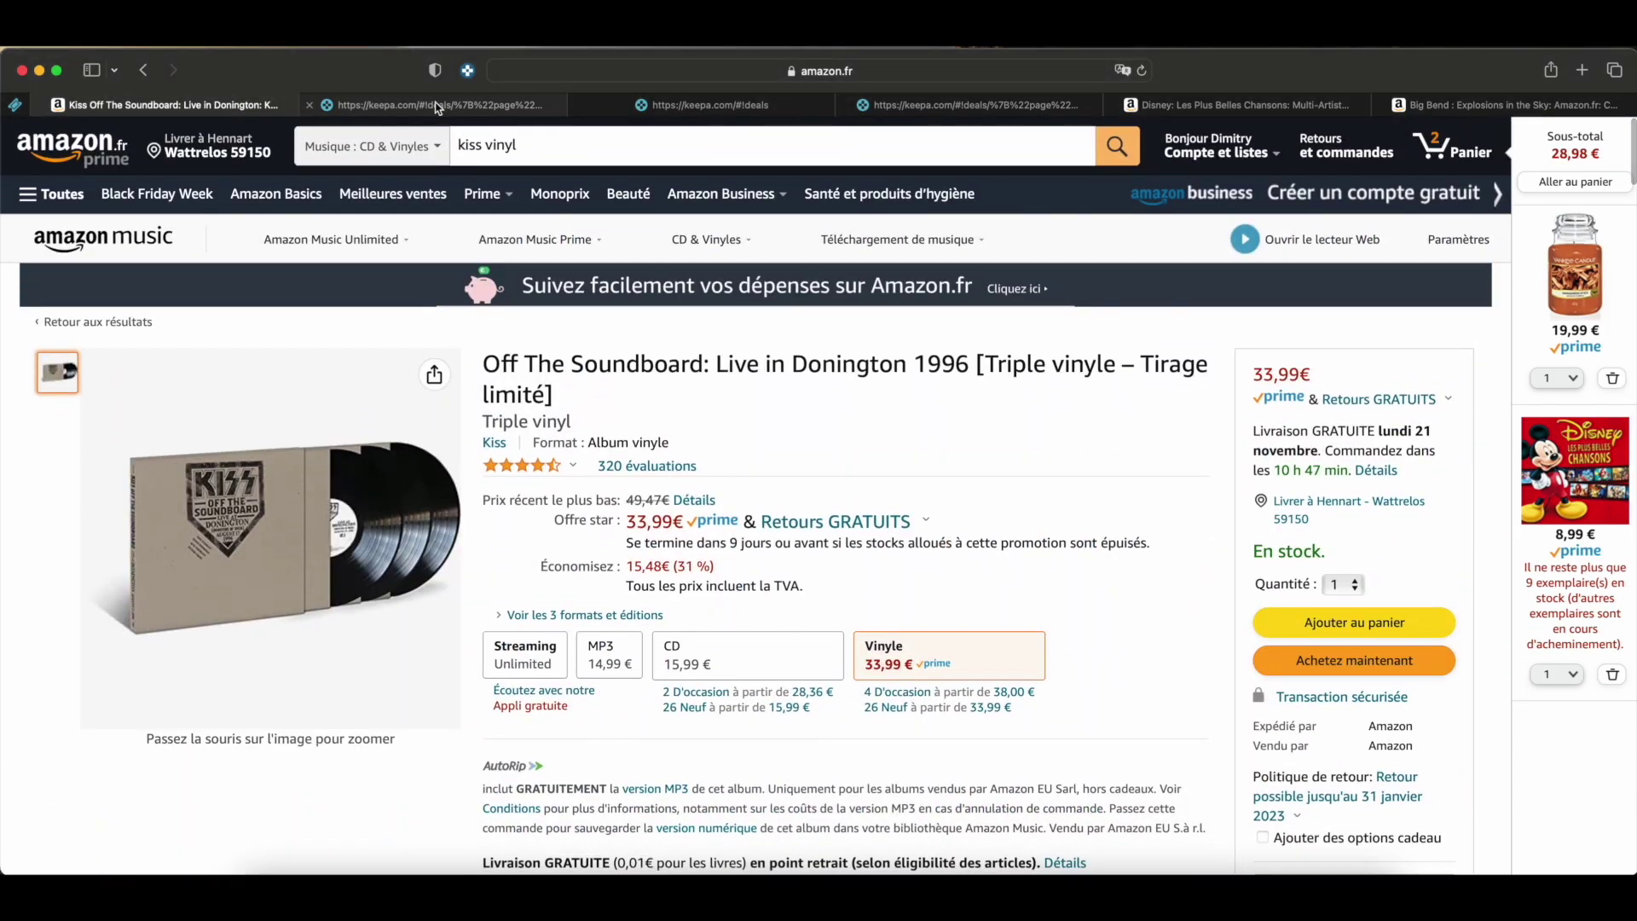
# Switch from the Amazon.fr product page to Keepa and list its Amazon.fr deals across all categories
pyautogui.click(437, 105)
pyautogui.scroll(15, 705, 686)
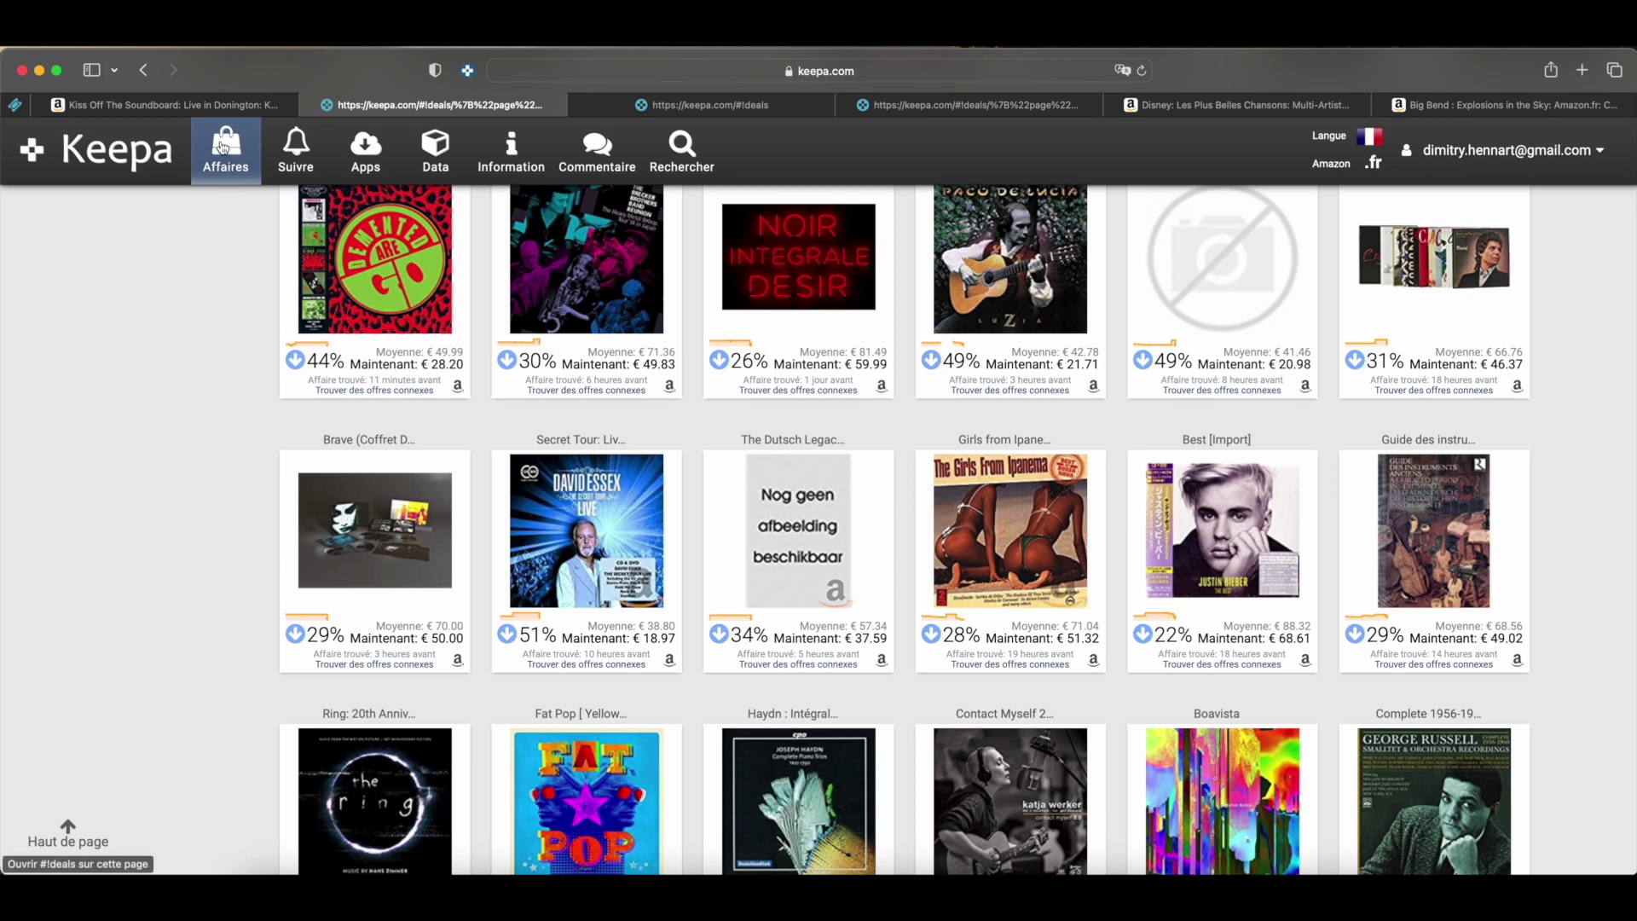
pyautogui.click(468, 73)
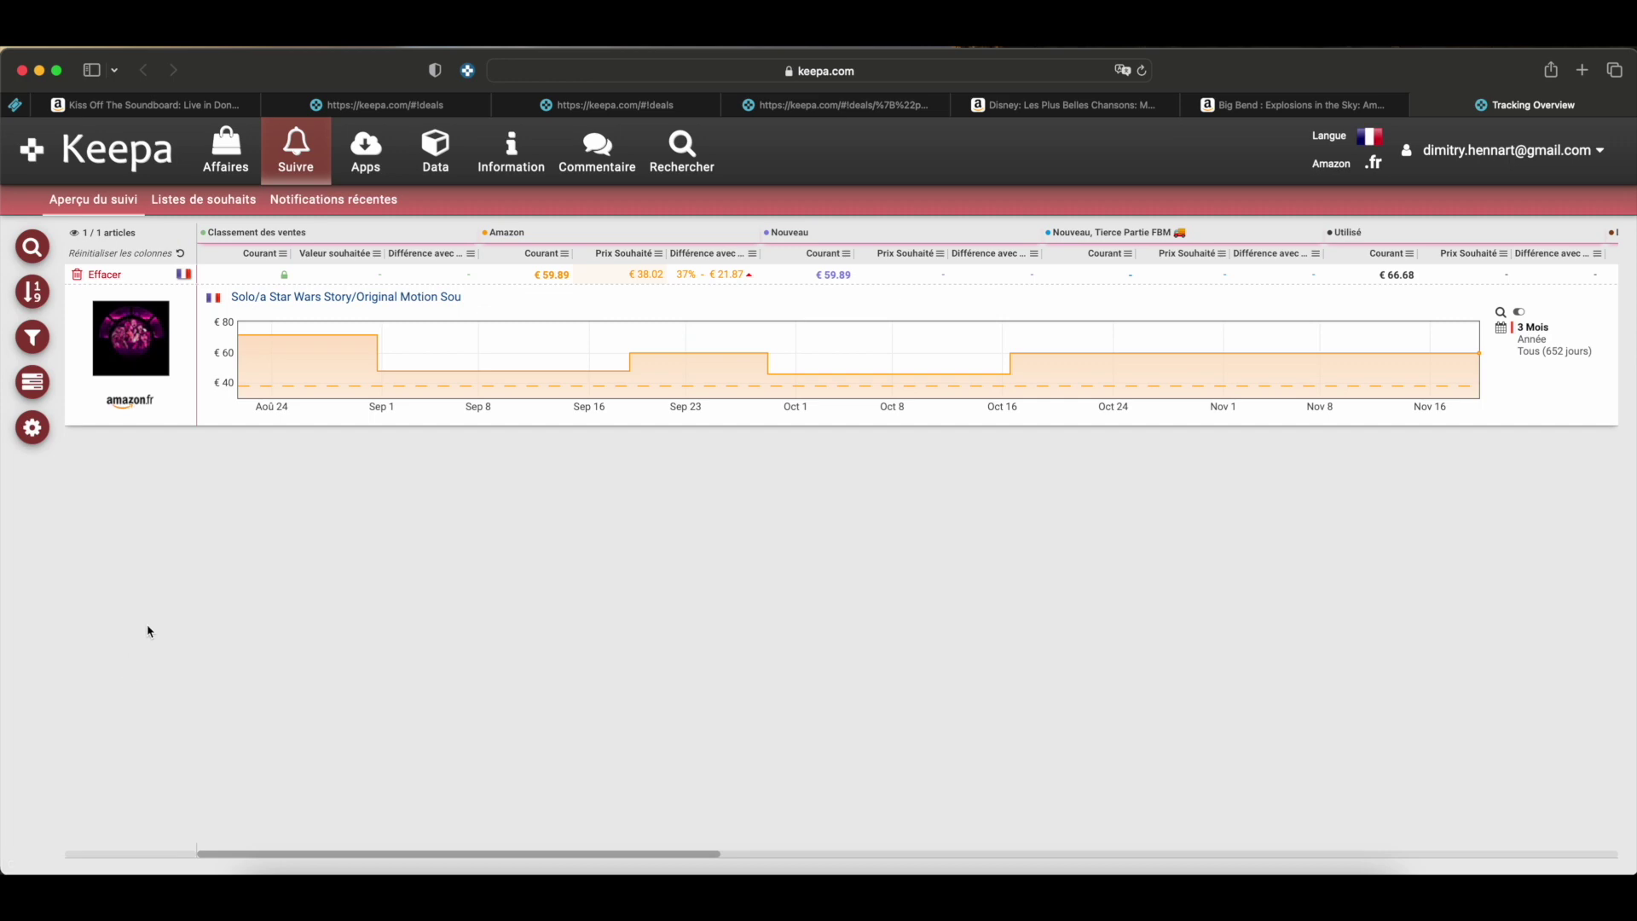
pyautogui.click(226, 149)
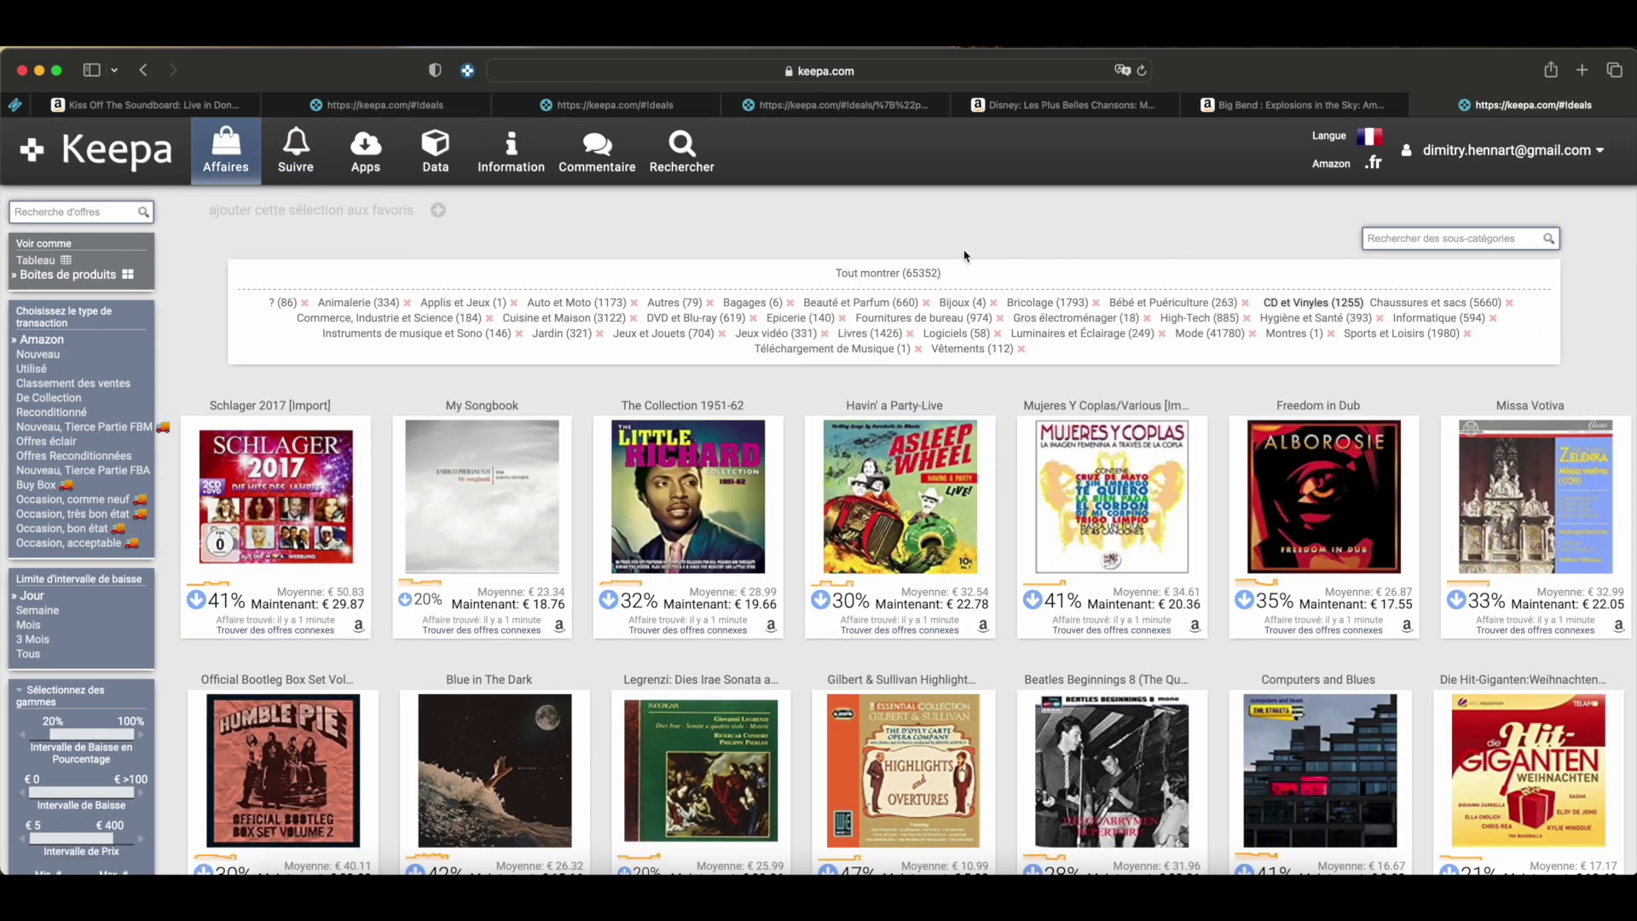
pyautogui.click(901, 277)
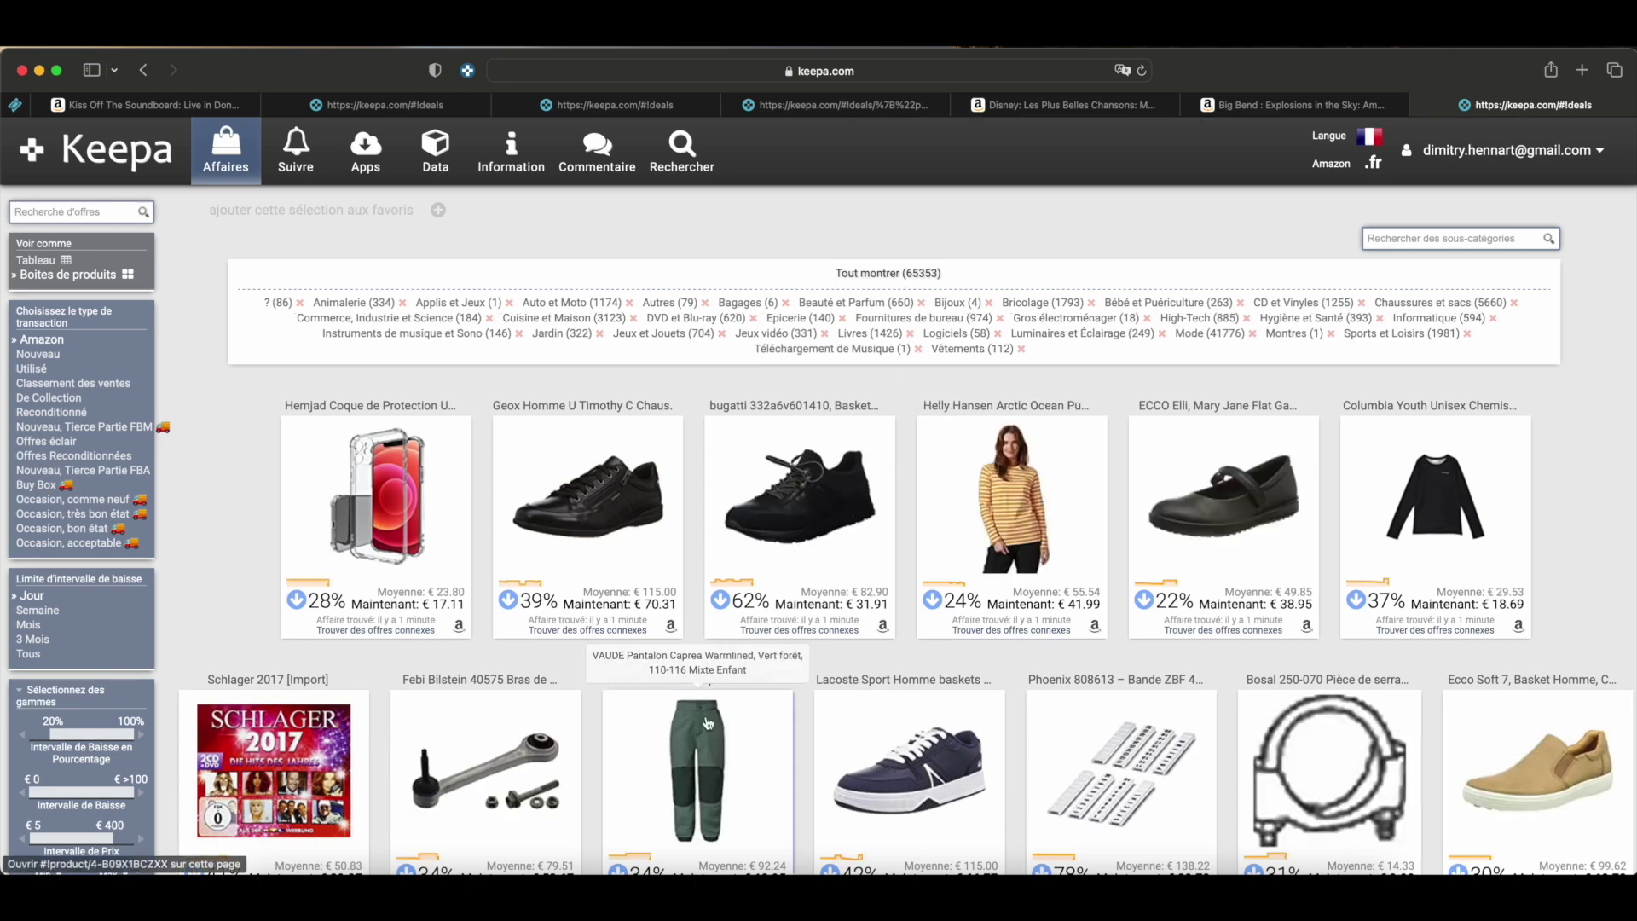
# Set the percentage drop range of the deals to 10%–80%
pyautogui.scroll(-4, 707, 723)
pyautogui.scroll(2, 708, 723)
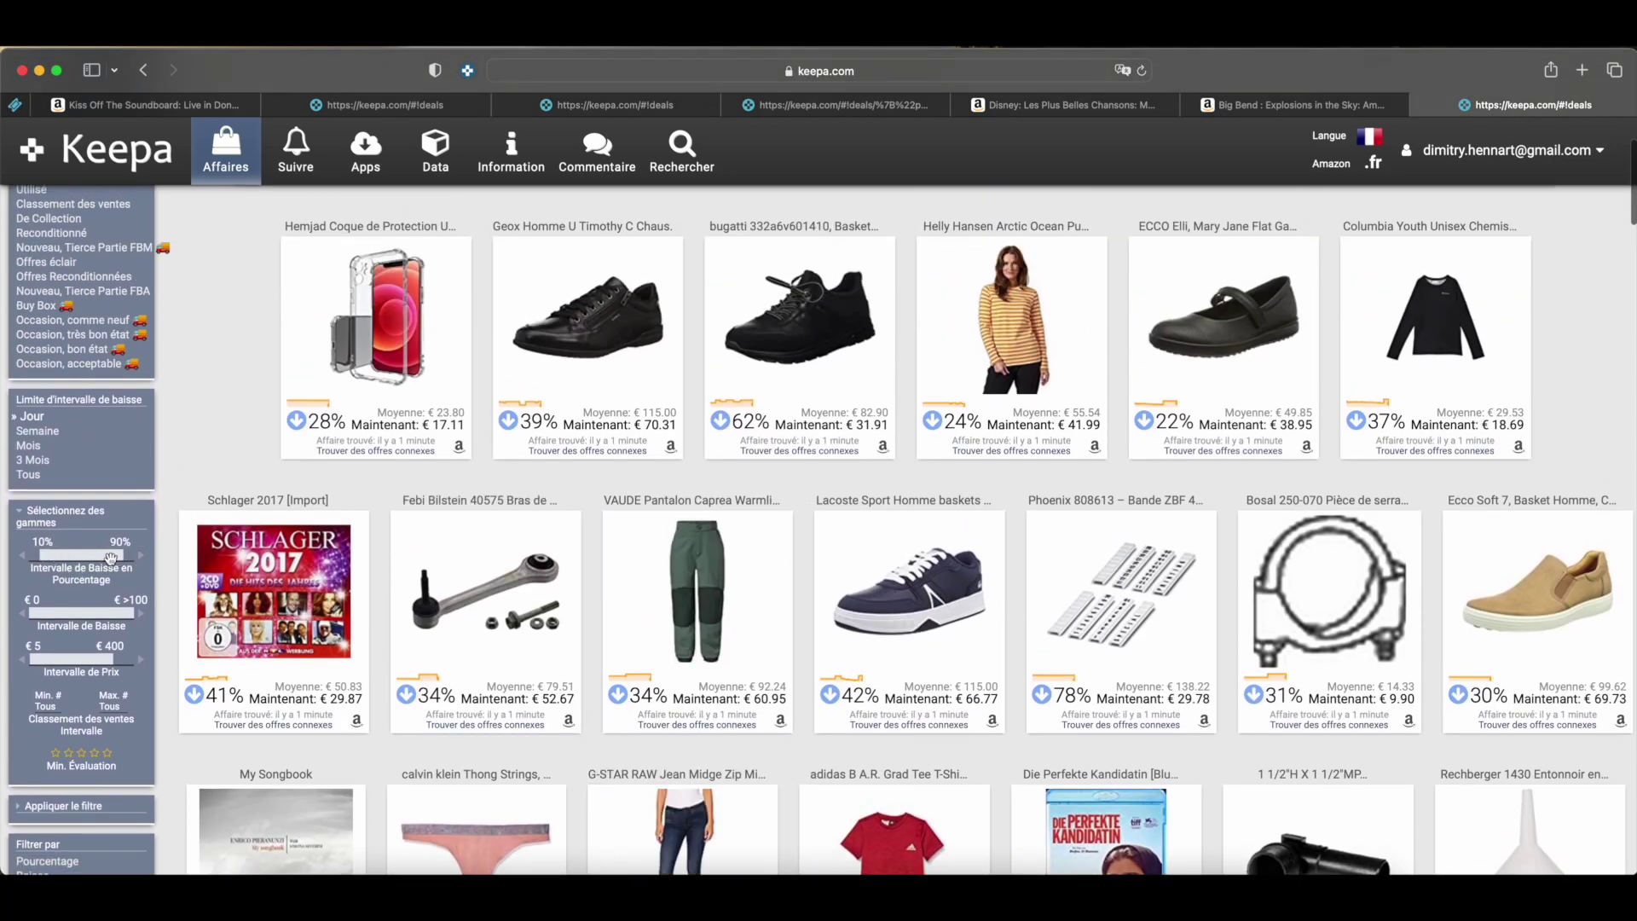
pyautogui.click(96, 556)
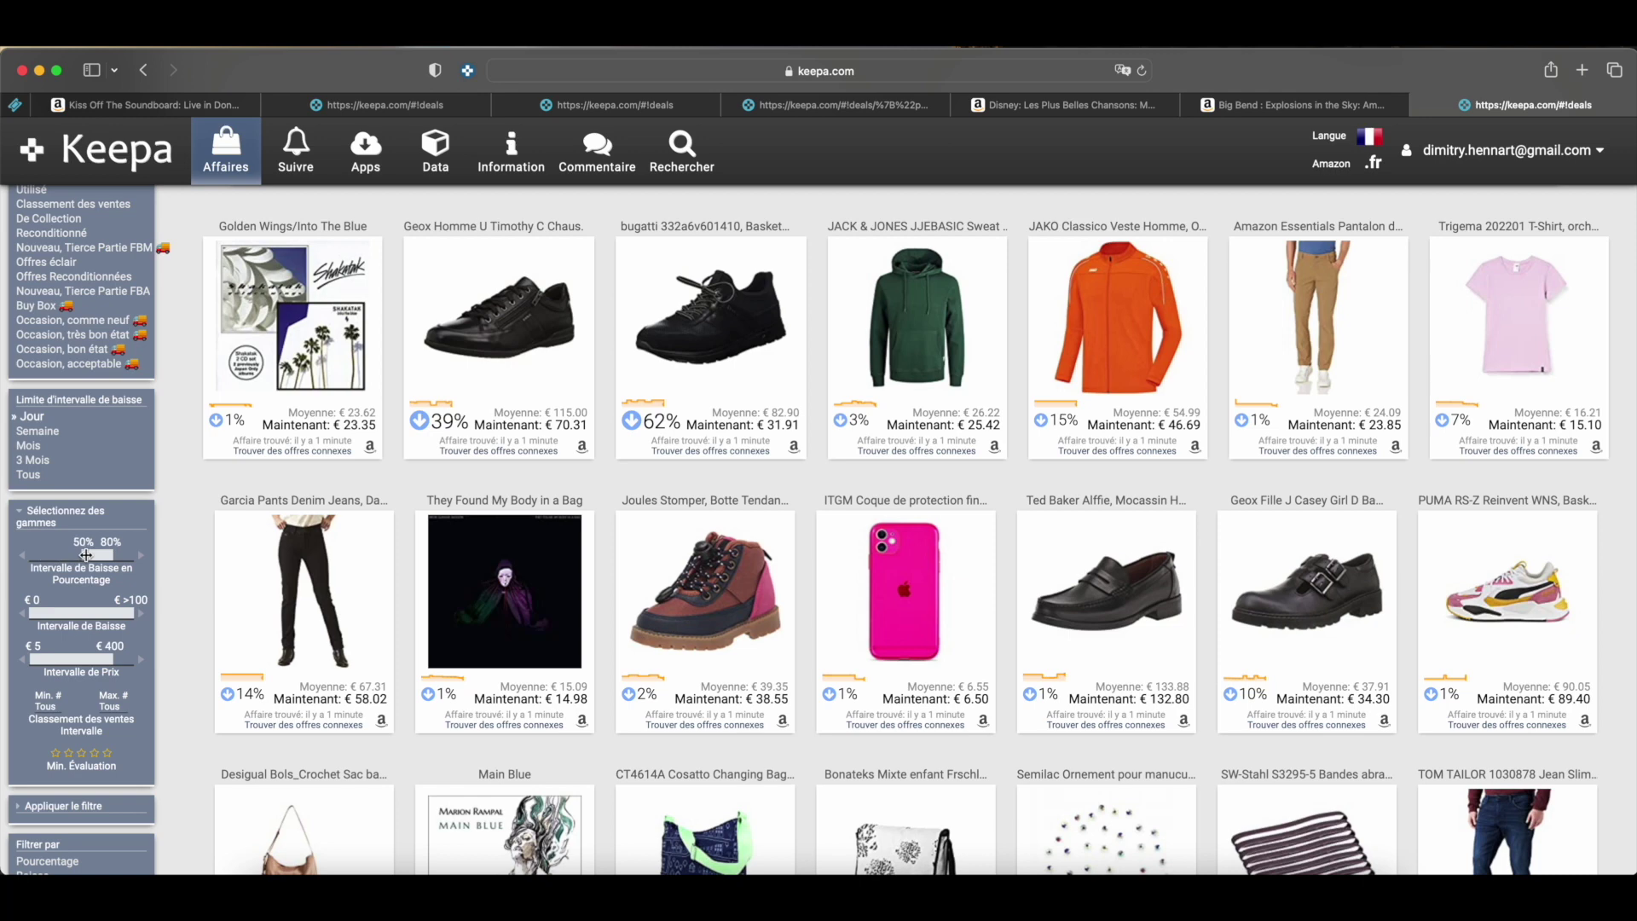
pyautogui.moveTo(47, 555); pyautogui.dragTo(40, 554)
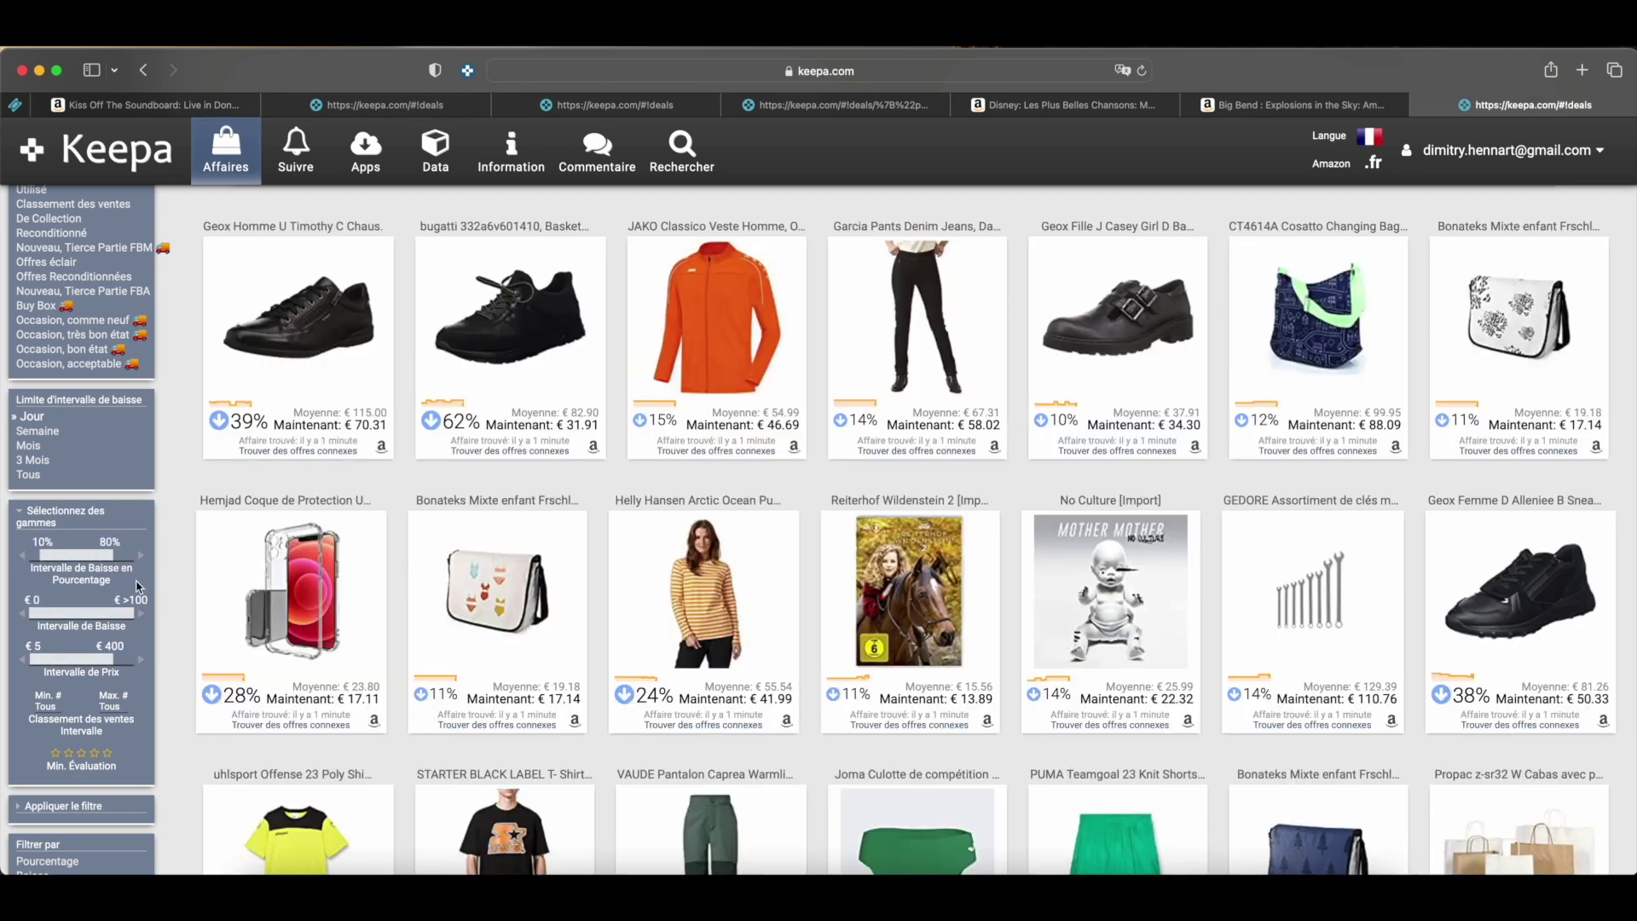
# Narrow the deals to CD et Vinyles, search the subcategories for "vinyl" and choose Featured Categories > Vinyle
pyautogui.scroll(3, 614, 478)
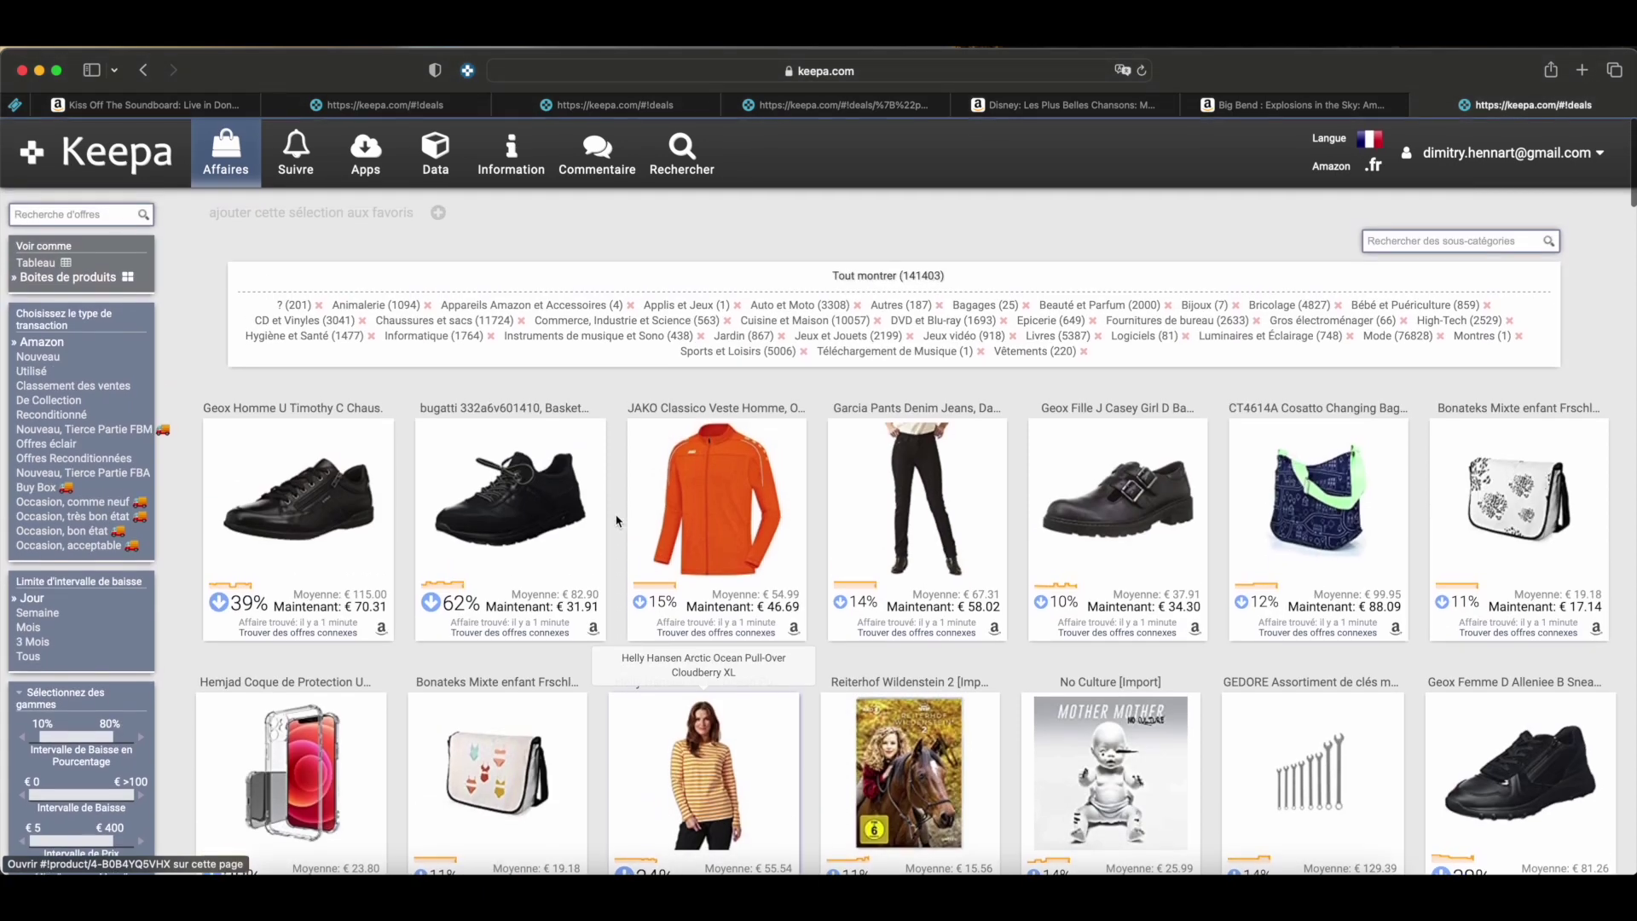
pyautogui.click(335, 319)
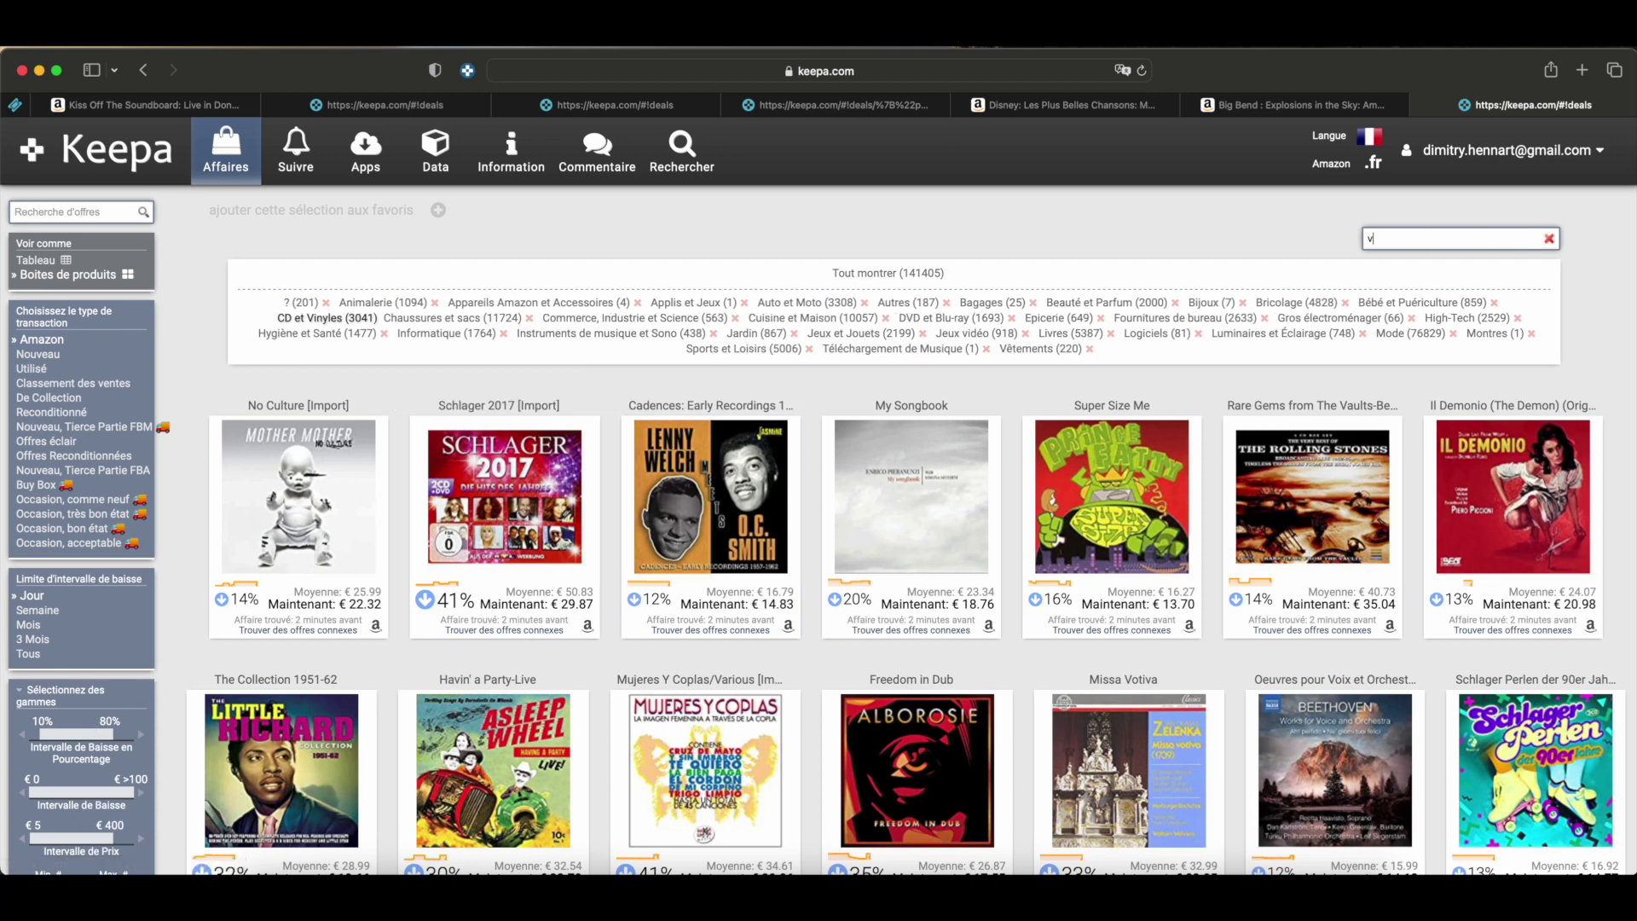
pyautogui.press('Return')
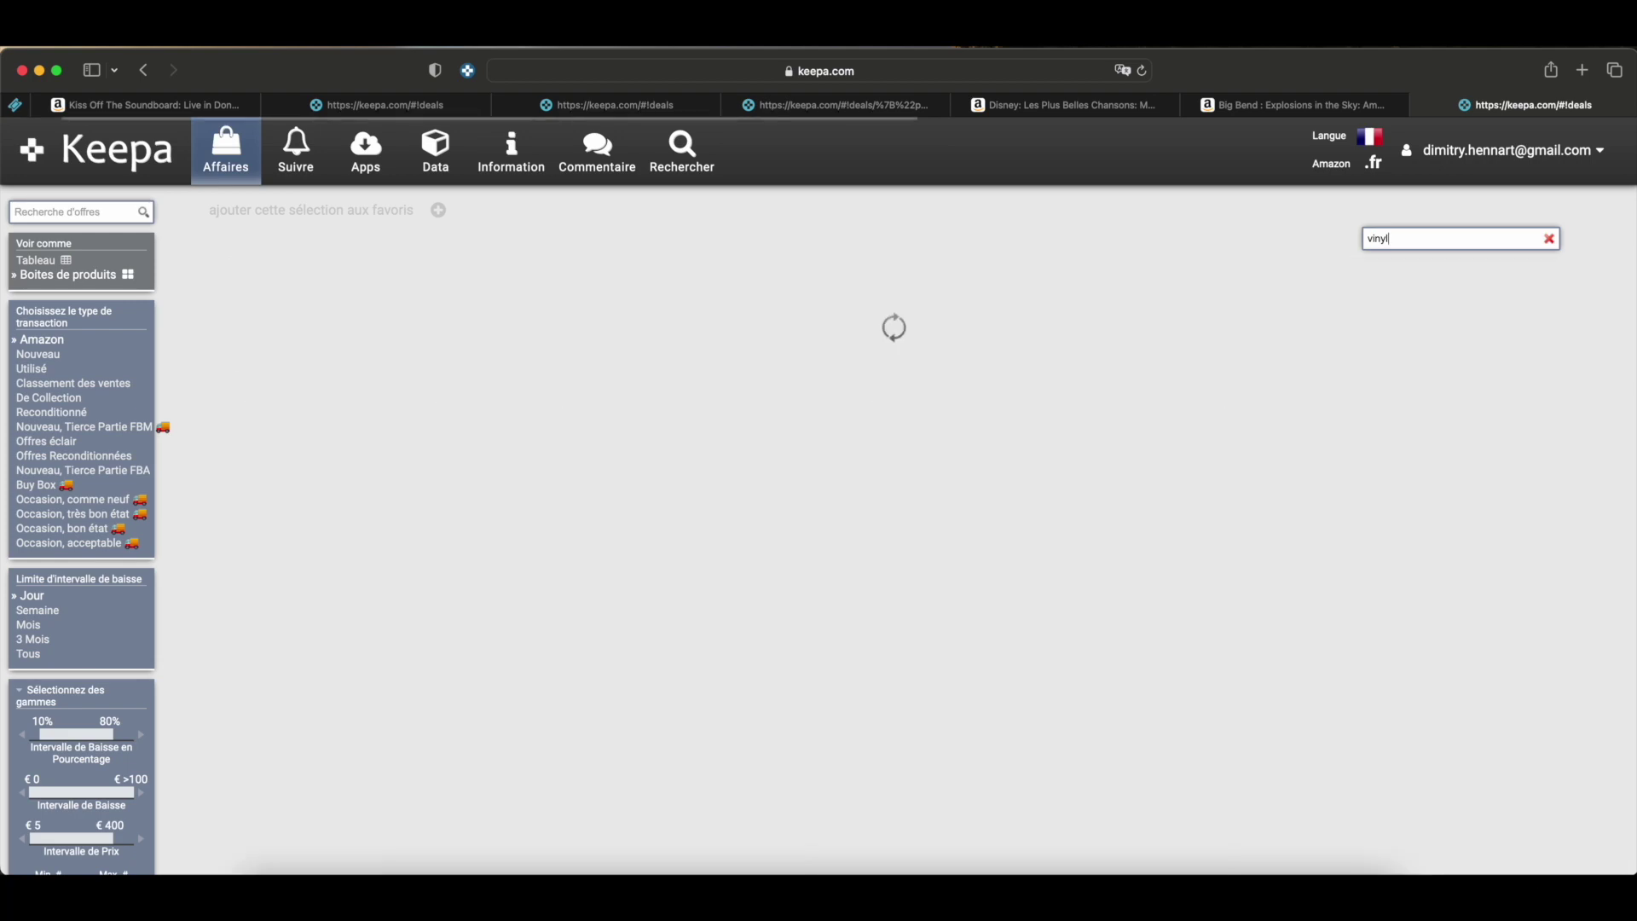
pyautogui.click(1091, 290)
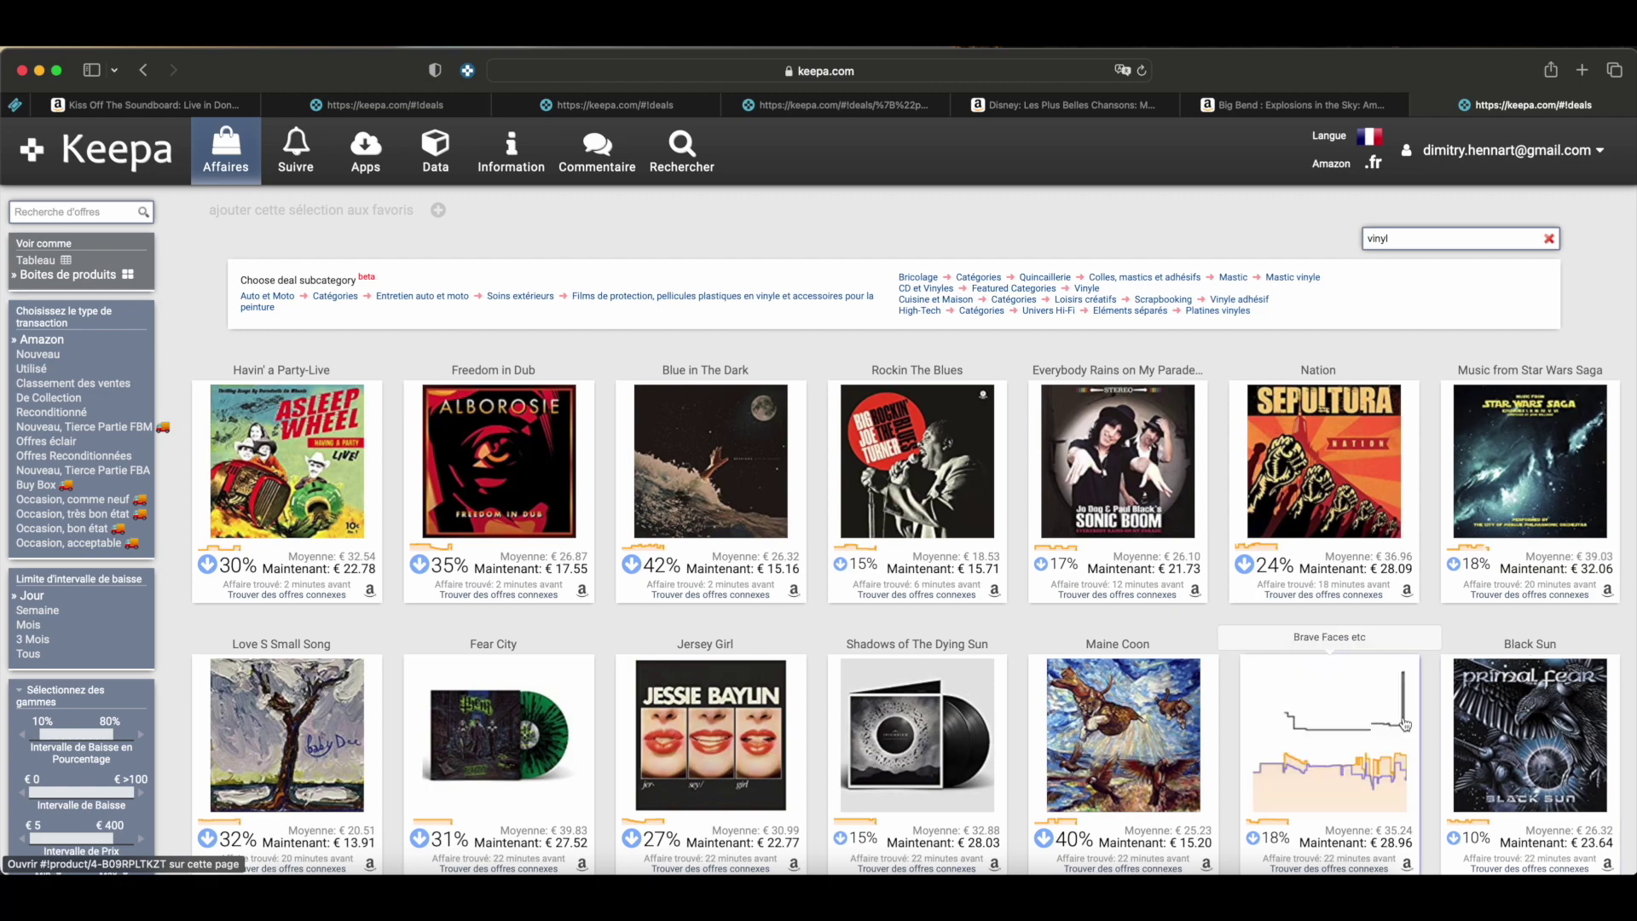
# Find the Moonlight OST vinyl among the deals and view its Amazon price history over one year
pyautogui.scroll(-8, 1405, 725)
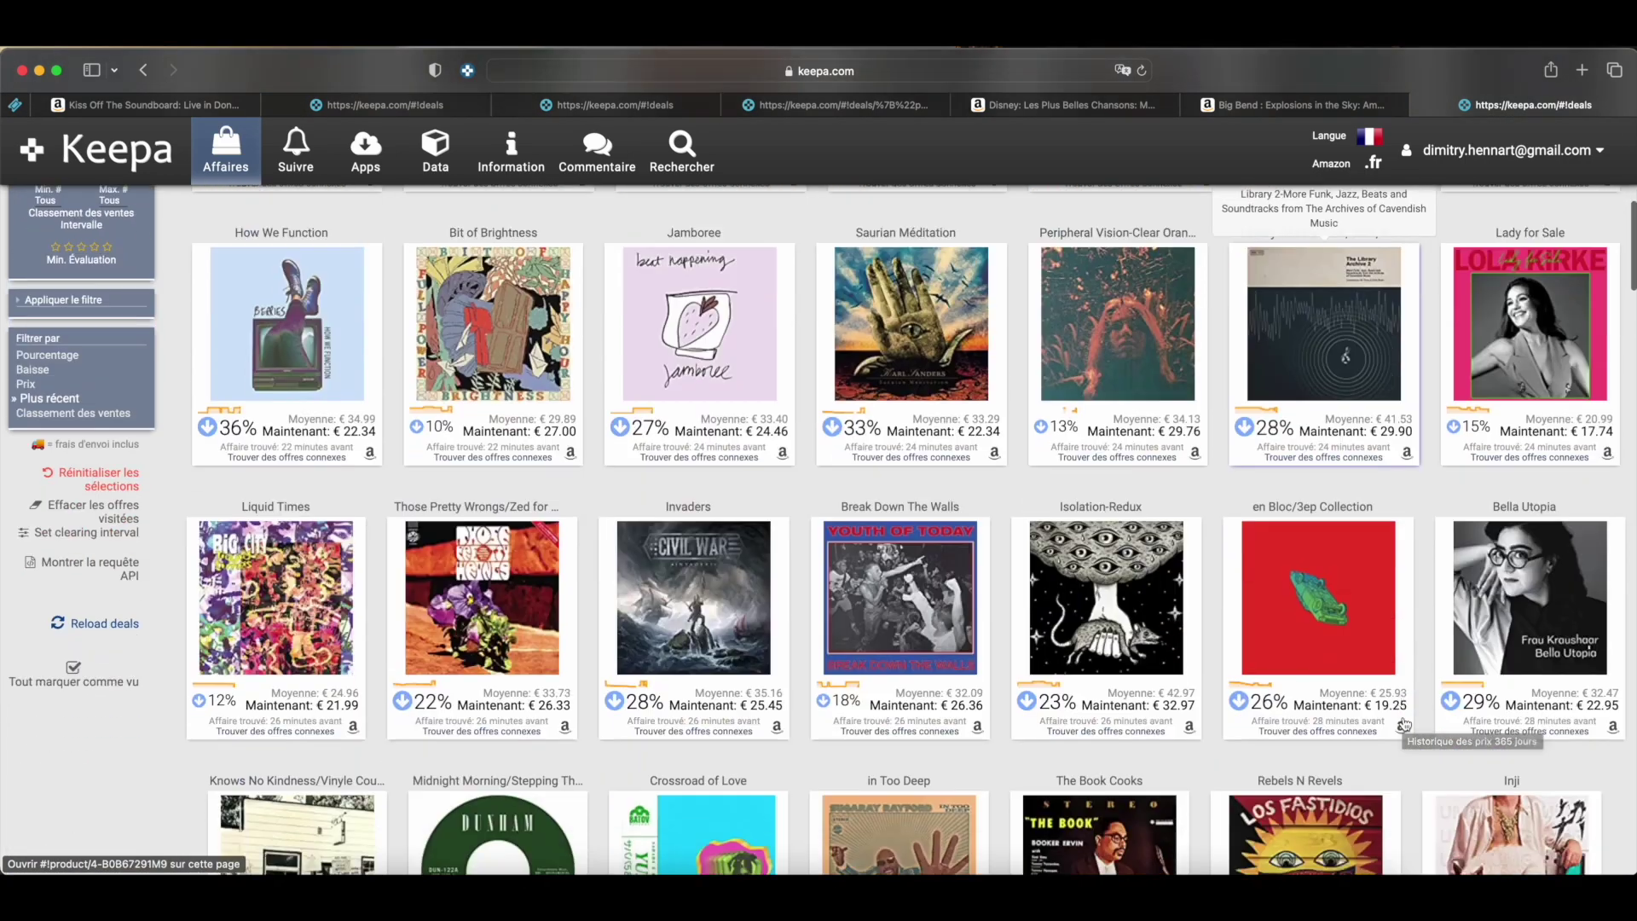
pyautogui.scroll(-5, 1398, 719)
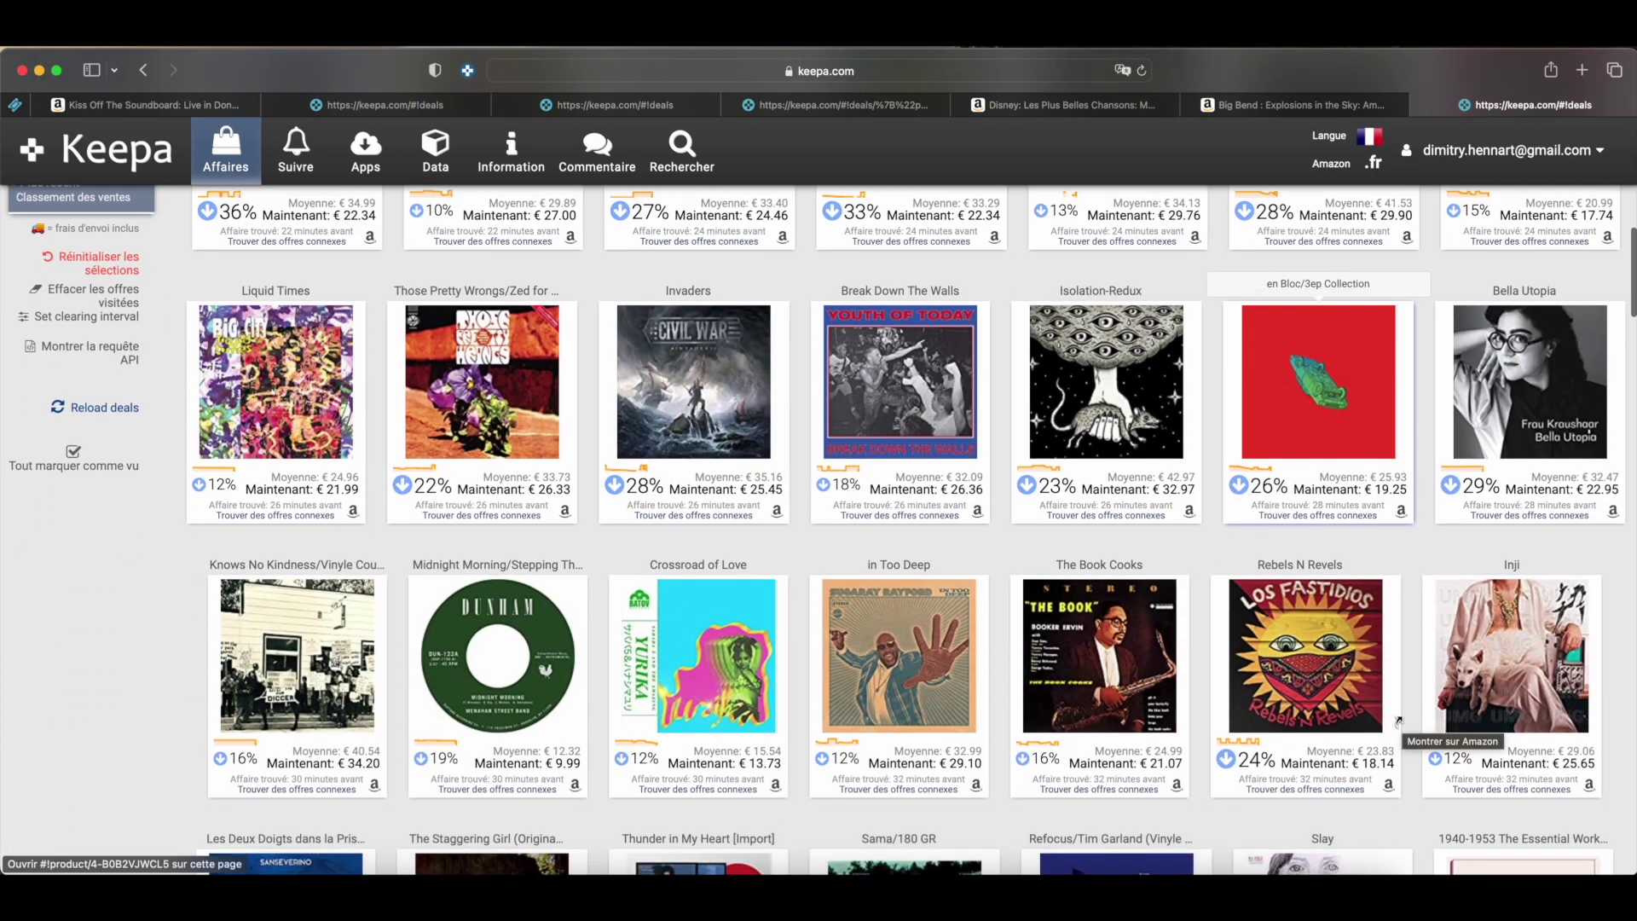
pyautogui.scroll(-4, 1405, 723)
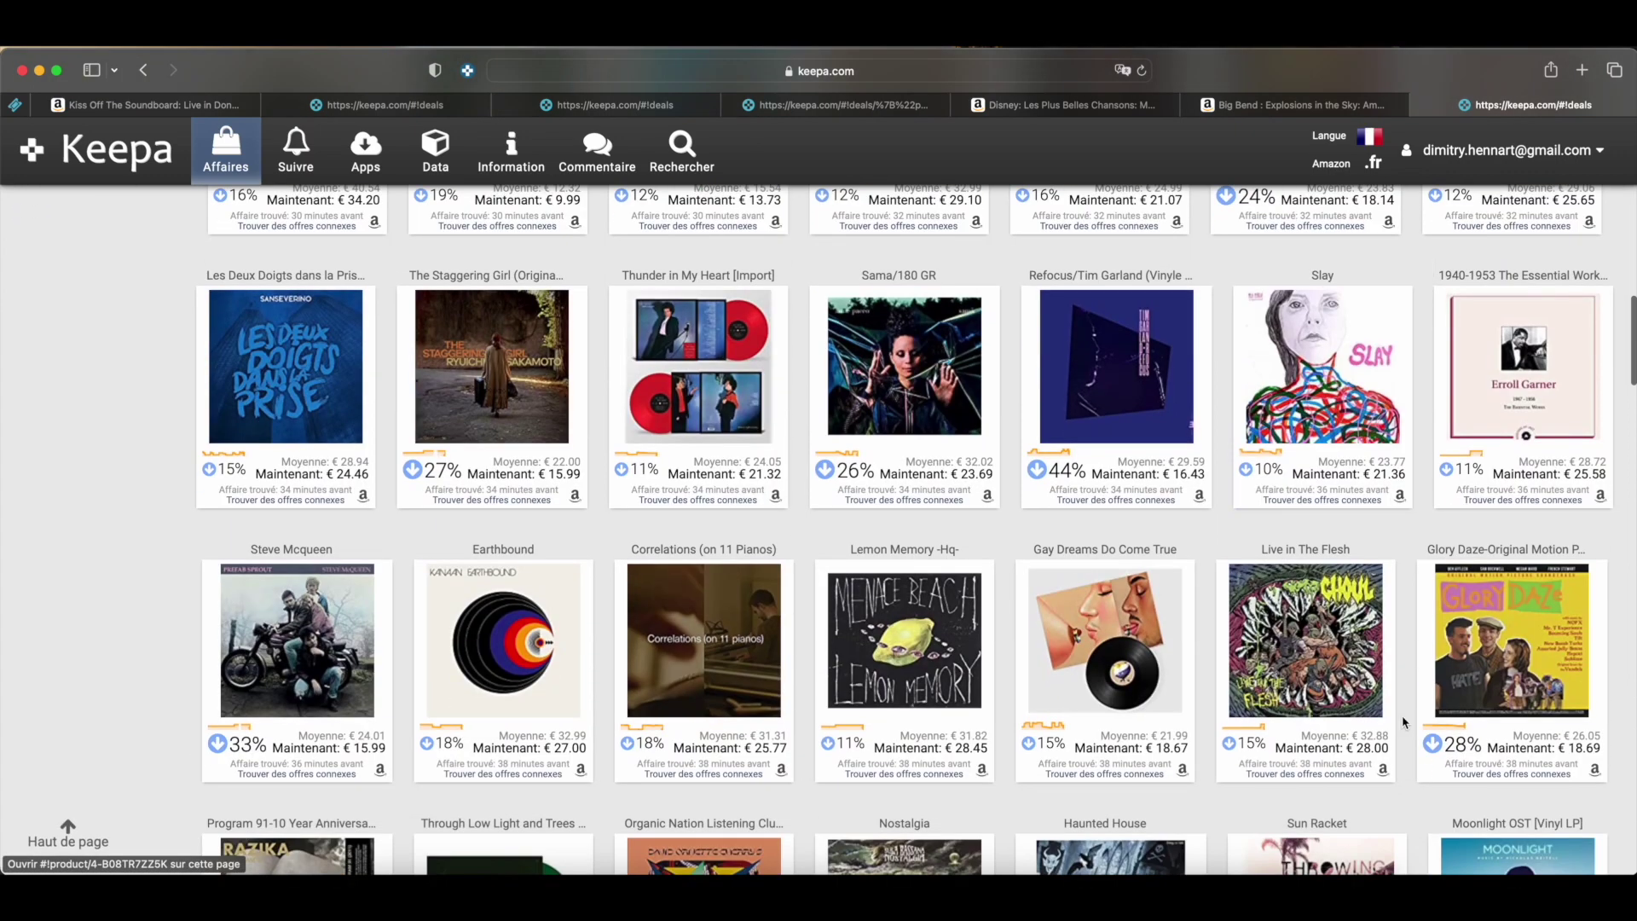
pyautogui.scroll(-5, 1405, 723)
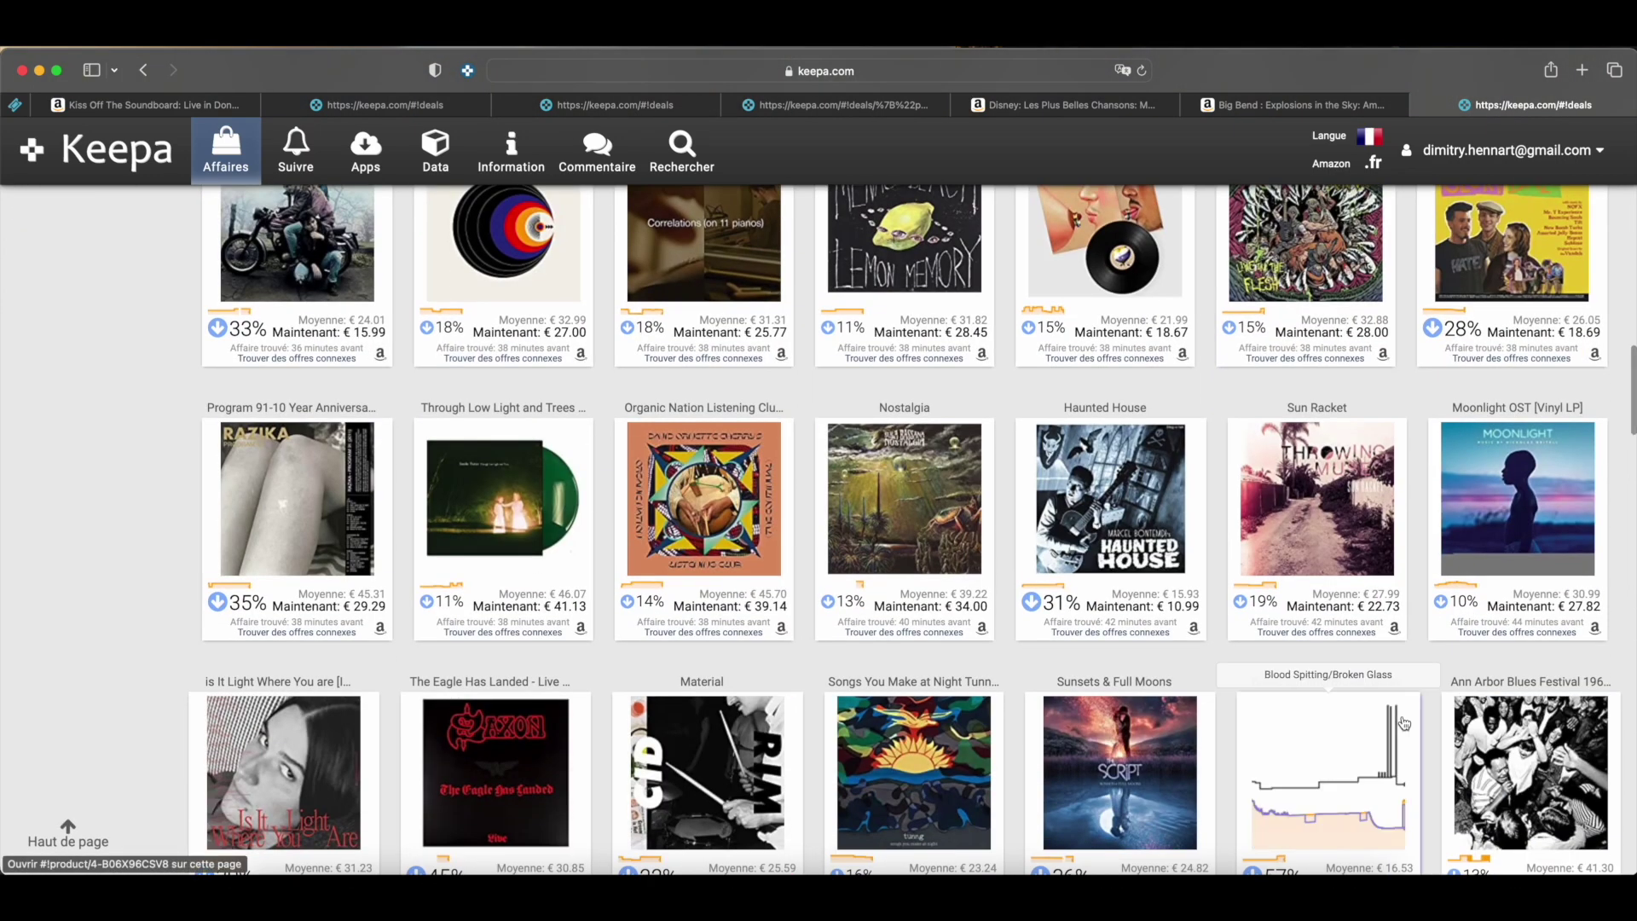
pyautogui.click(1496, 494)
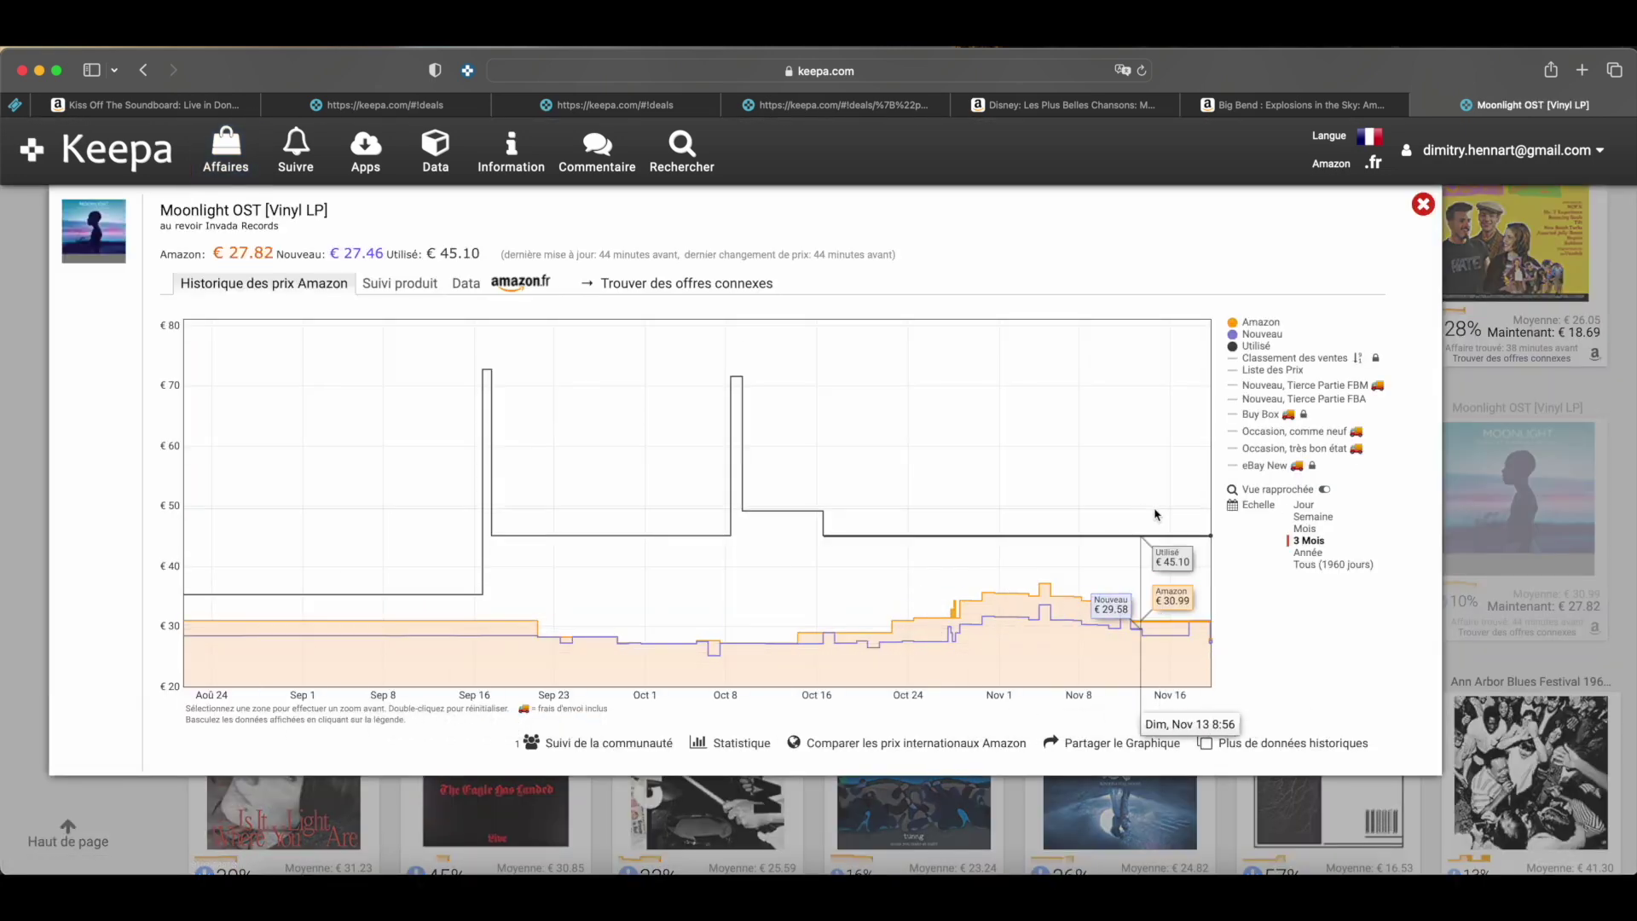
pyautogui.click(1304, 553)
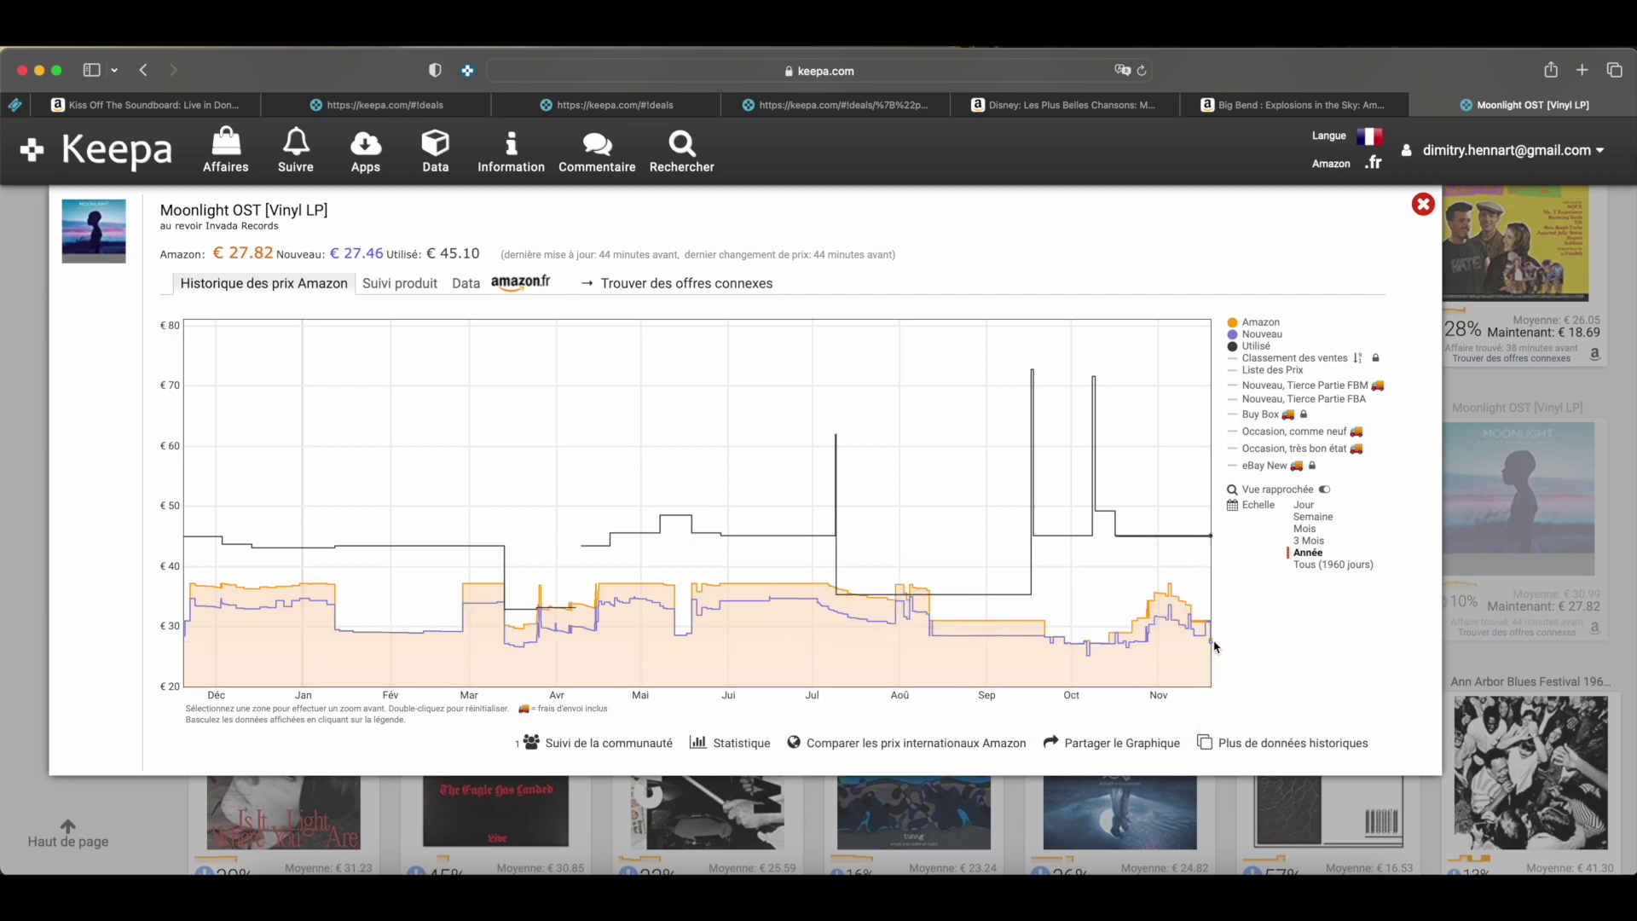
pyautogui.click(1422, 204)
# Browse further through the vinyl deals, comparing covers, discount percentages and current prices
pyautogui.scroll(-2, 1319, 683)
pyautogui.scroll(-6, 1319, 682)
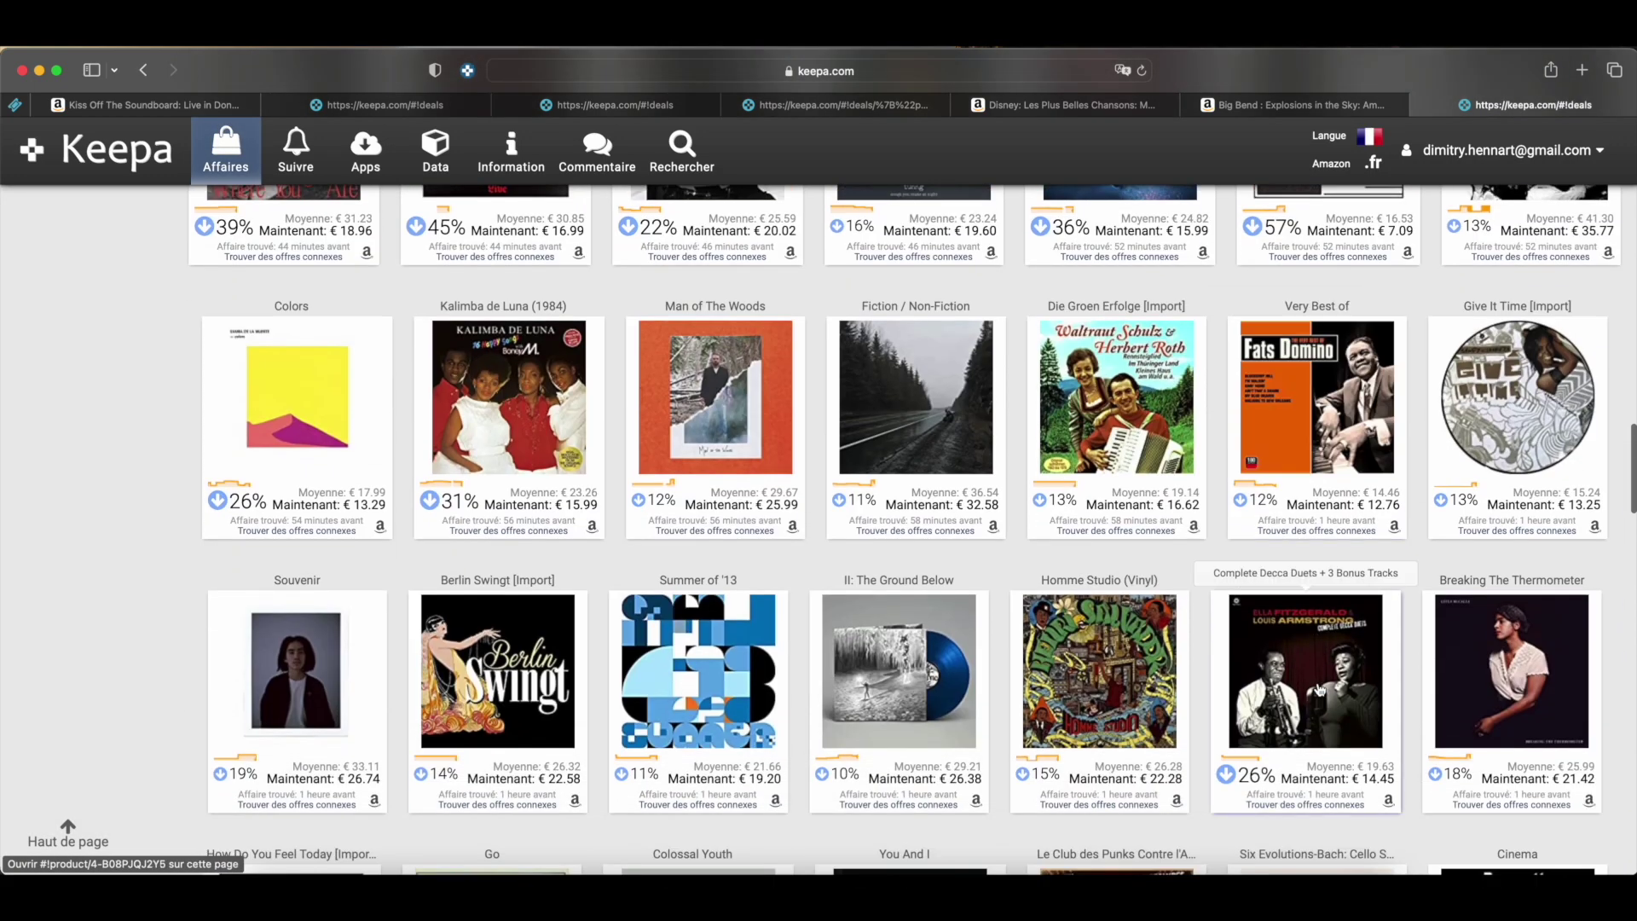
pyautogui.scroll(-3, 1319, 689)
pyautogui.scroll(-3, 1319, 689)
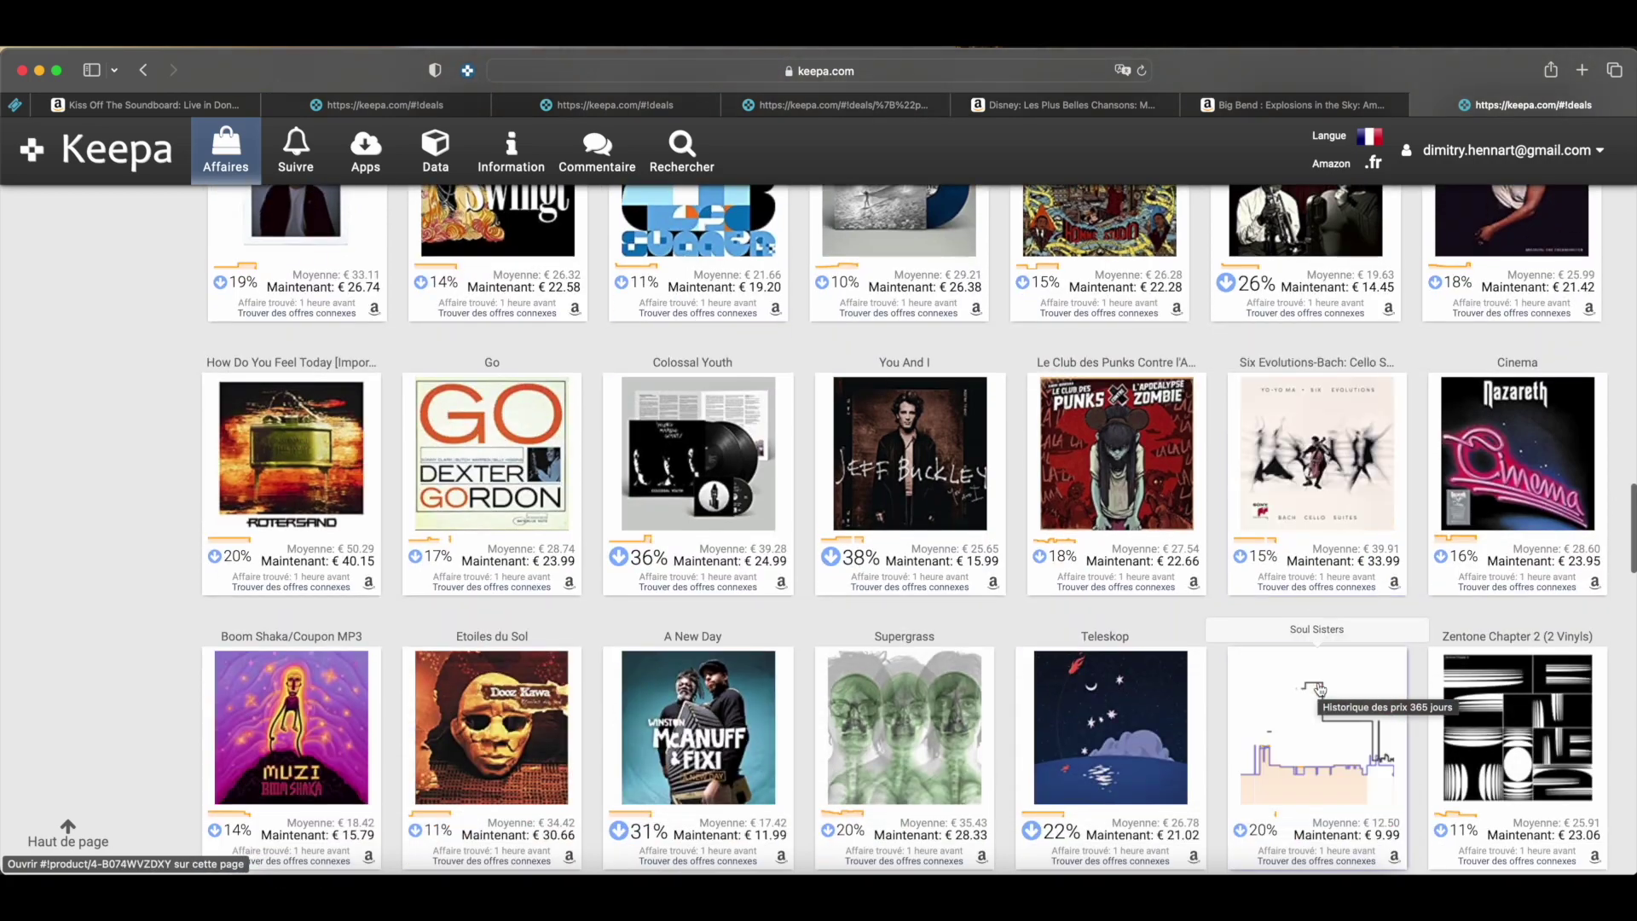
pyautogui.scroll(-5, 1319, 689)
pyautogui.scroll(-3, 1279, 693)
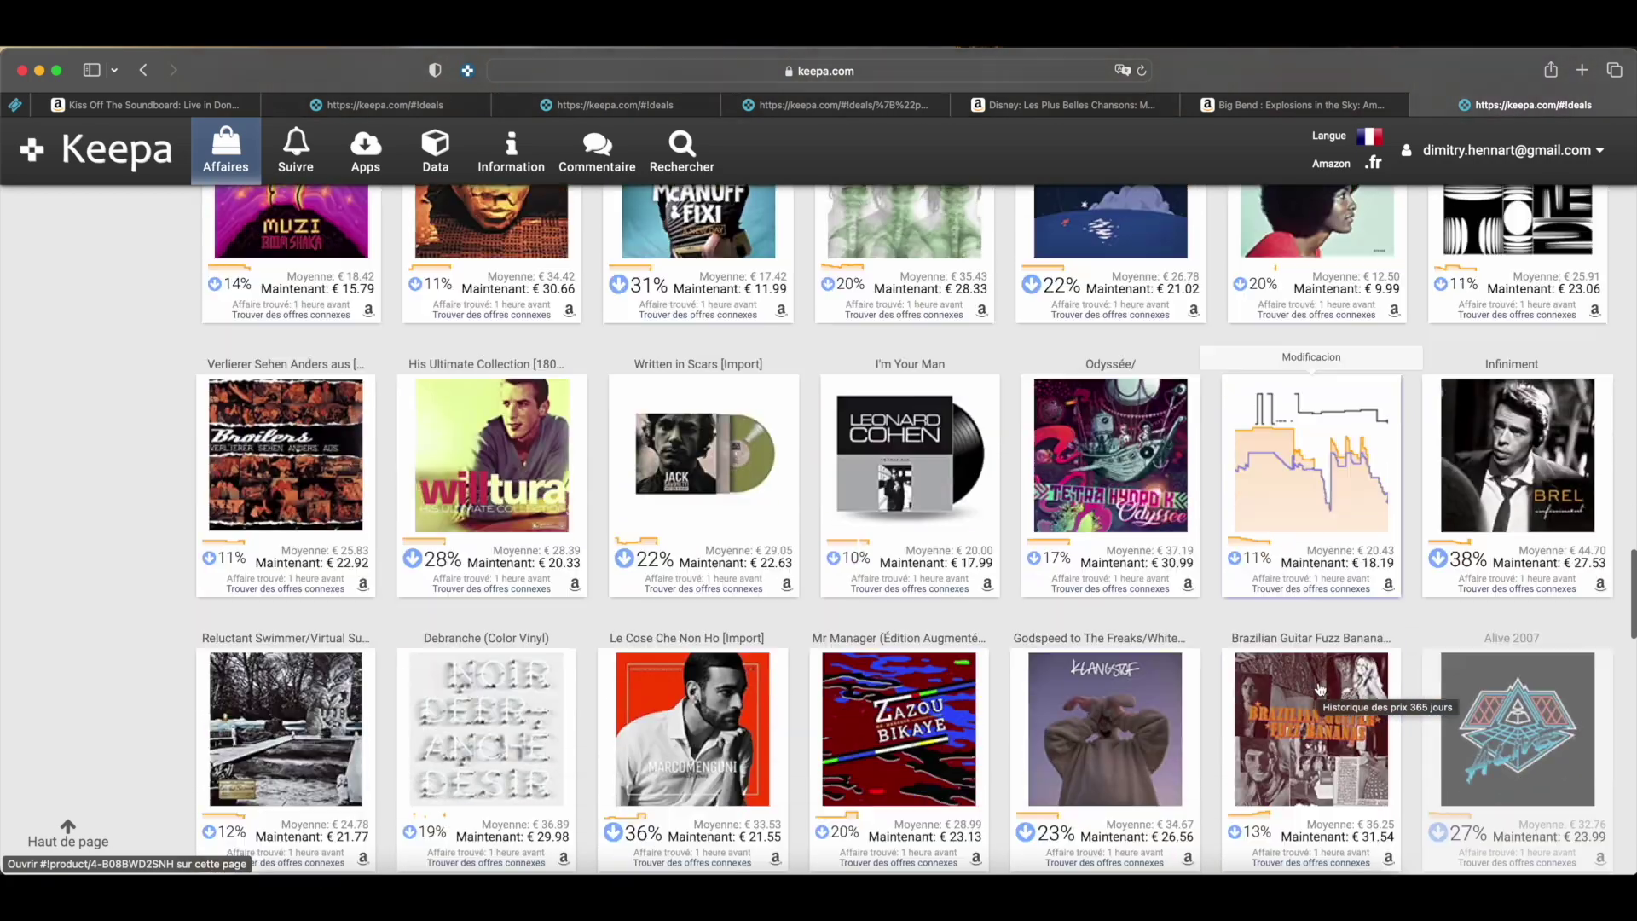
pyautogui.scroll(-4, 1256, 695)
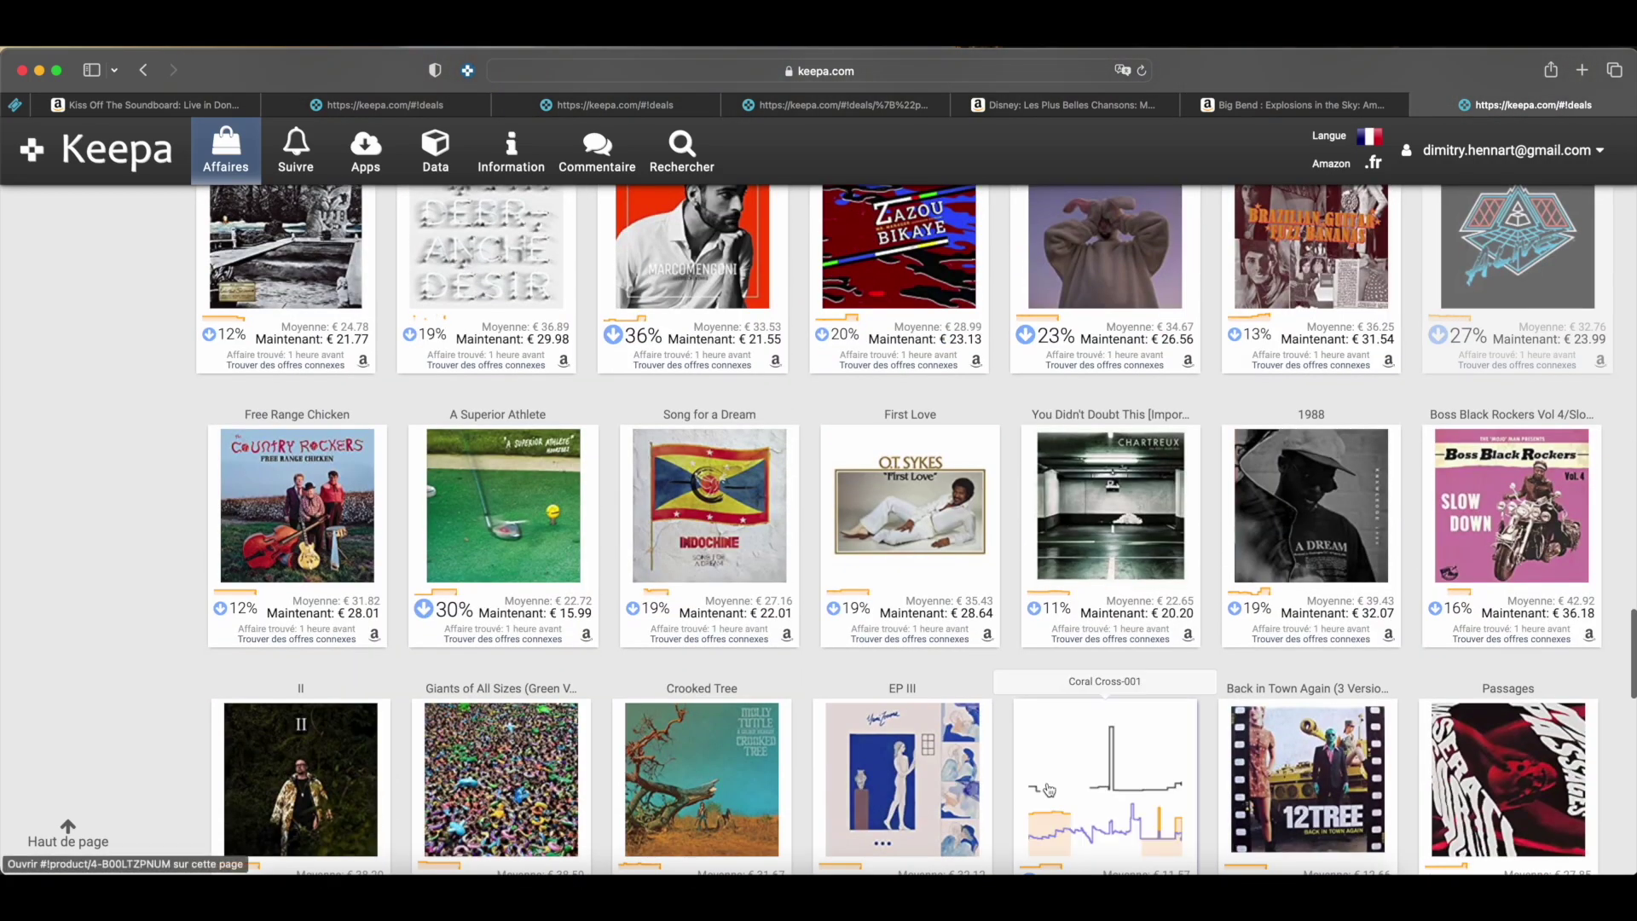
pyautogui.scroll(-4, 1050, 789)
pyautogui.scroll(-3, 1050, 789)
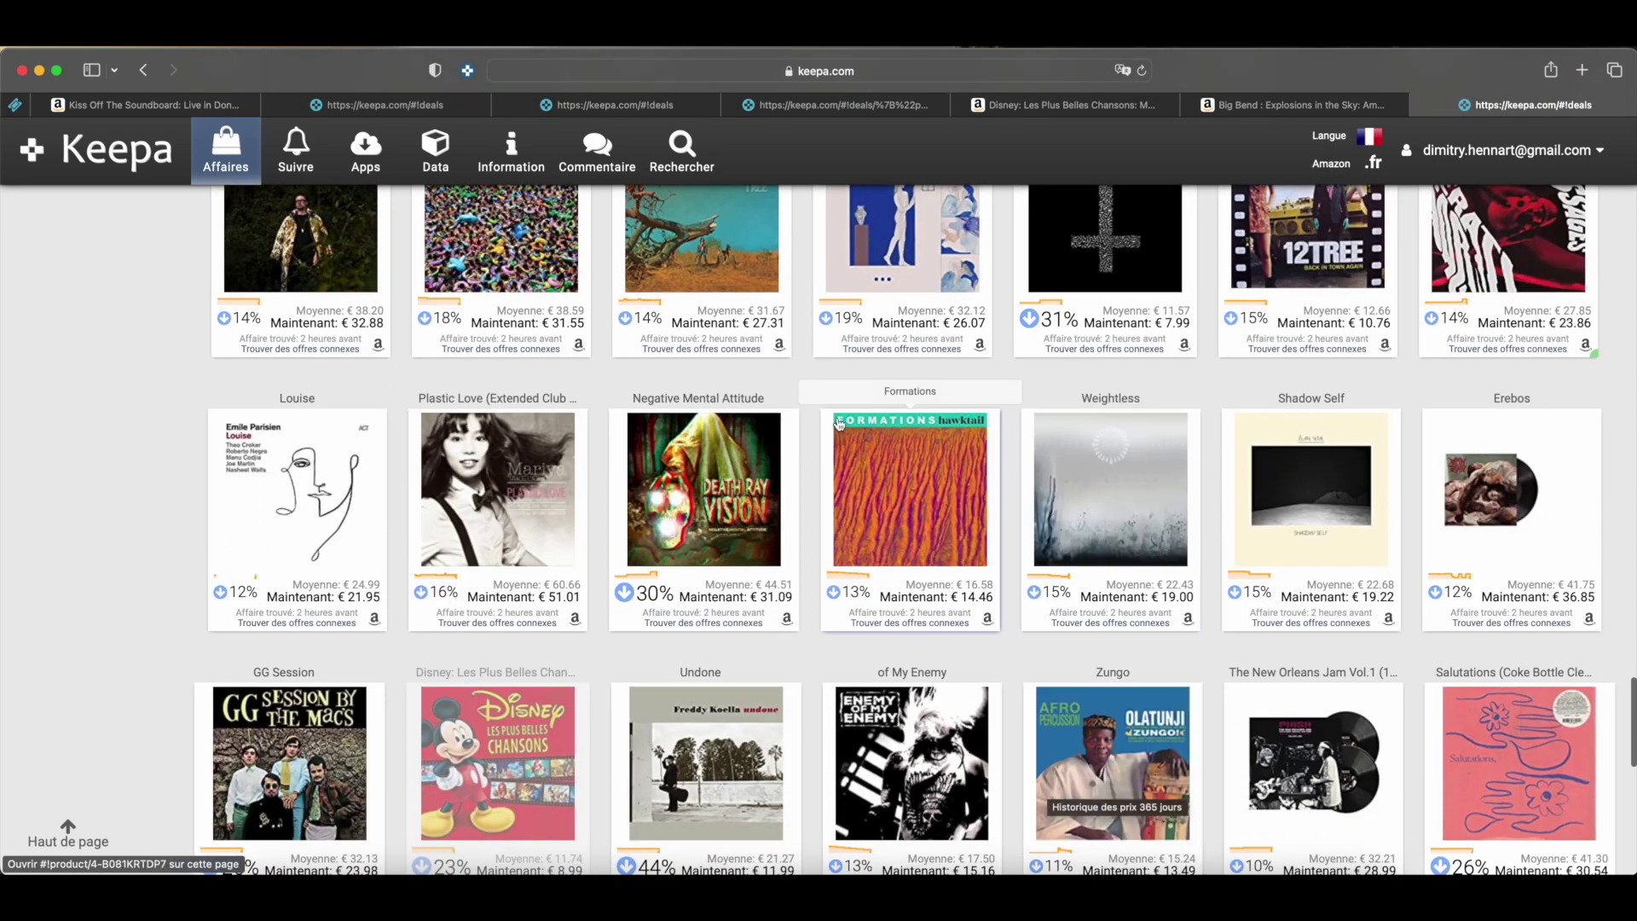
# Sort the vinyl deals by percentage drop and check the first results
pyautogui.scroll(15, 840, 345)
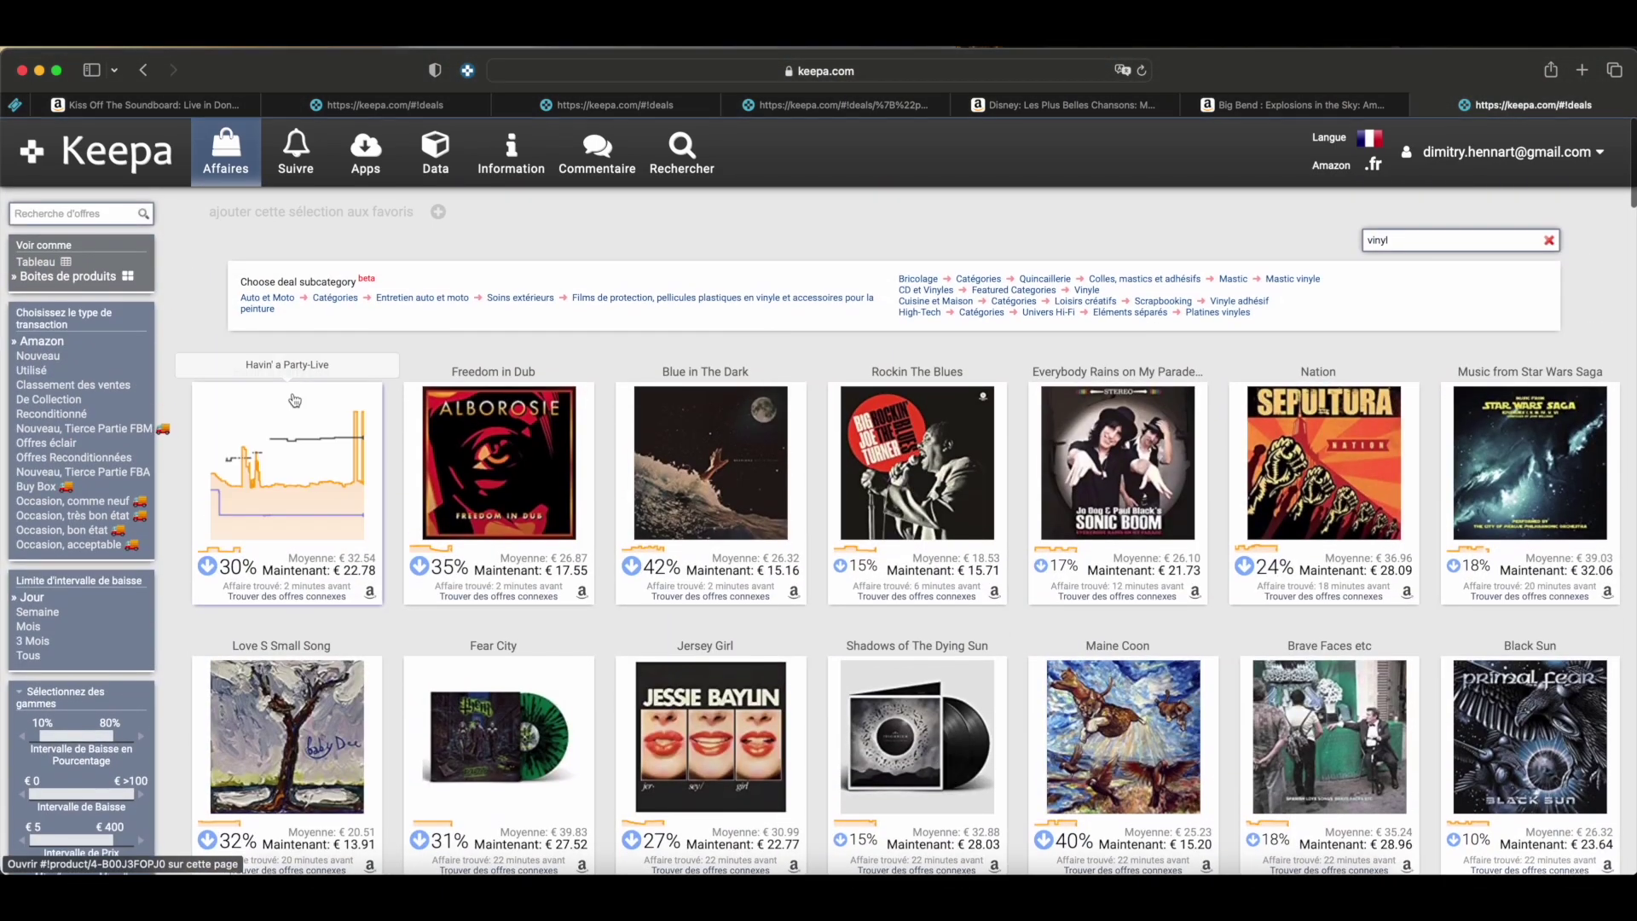
pyautogui.scroll(-2, 294, 399)
pyautogui.scroll(-2, 294, 399)
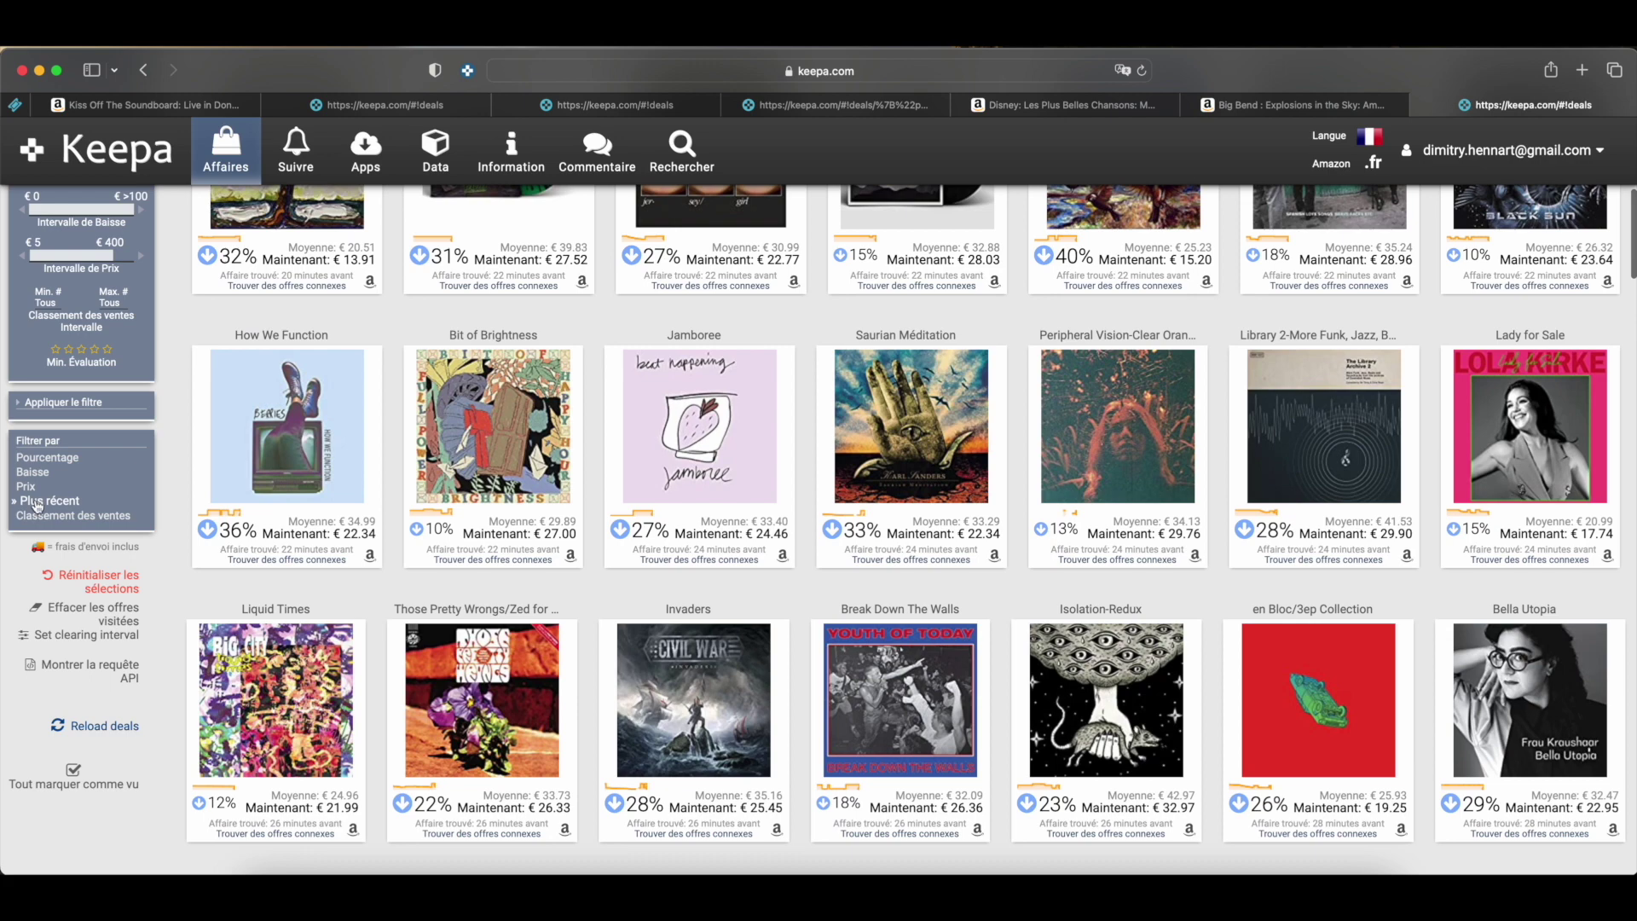
pyautogui.click(34, 461)
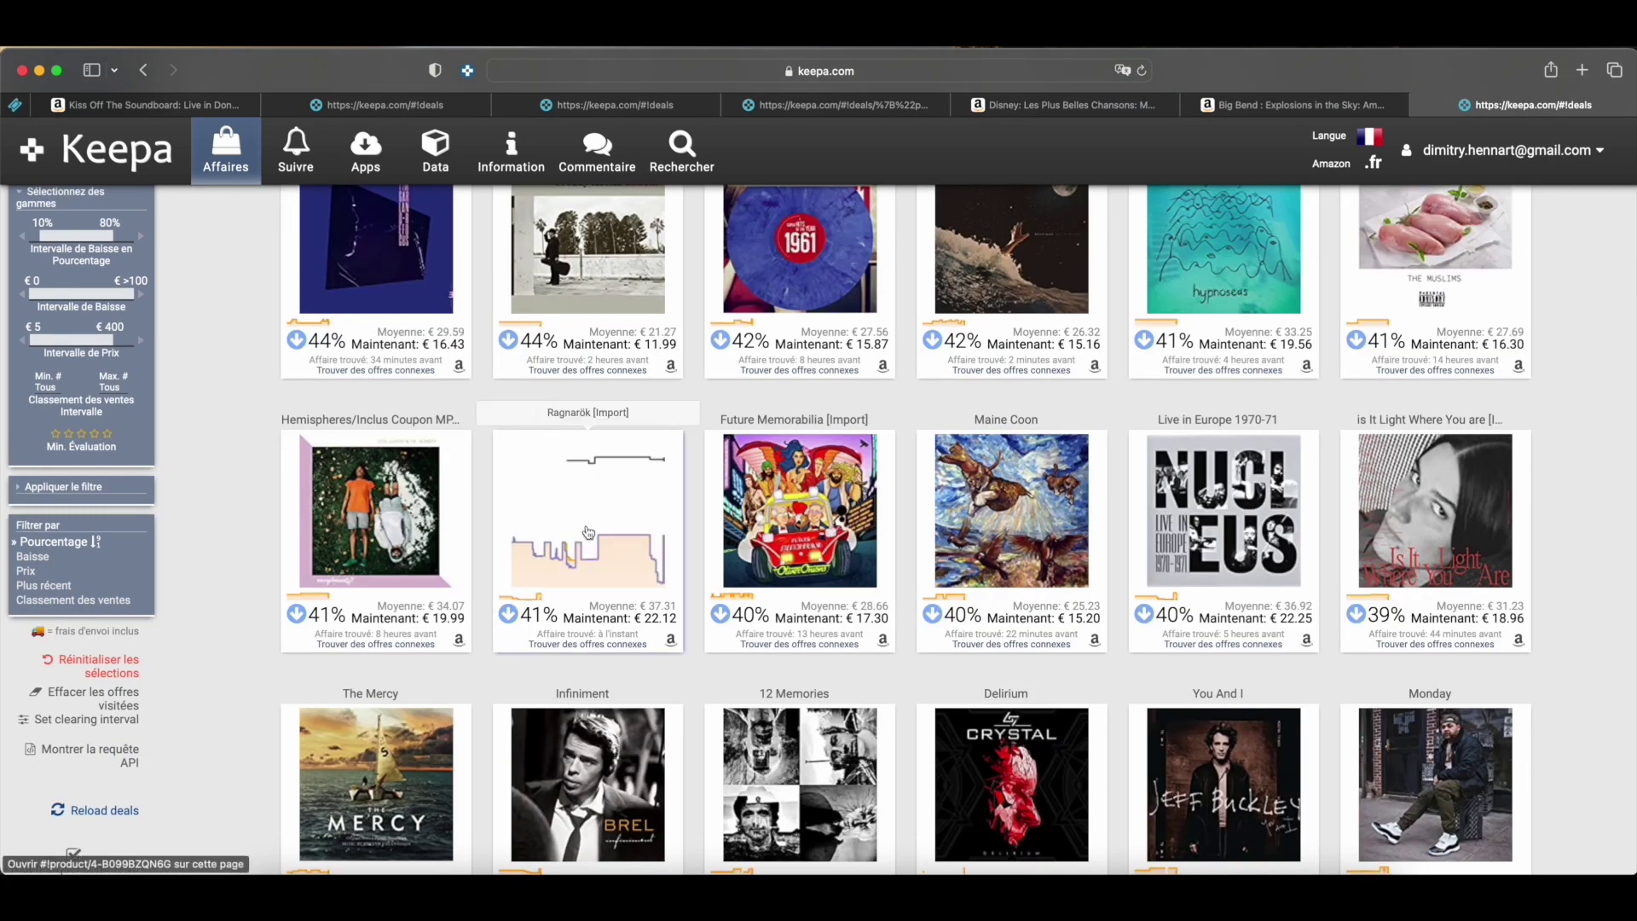
pyautogui.scroll(5, 588, 533)
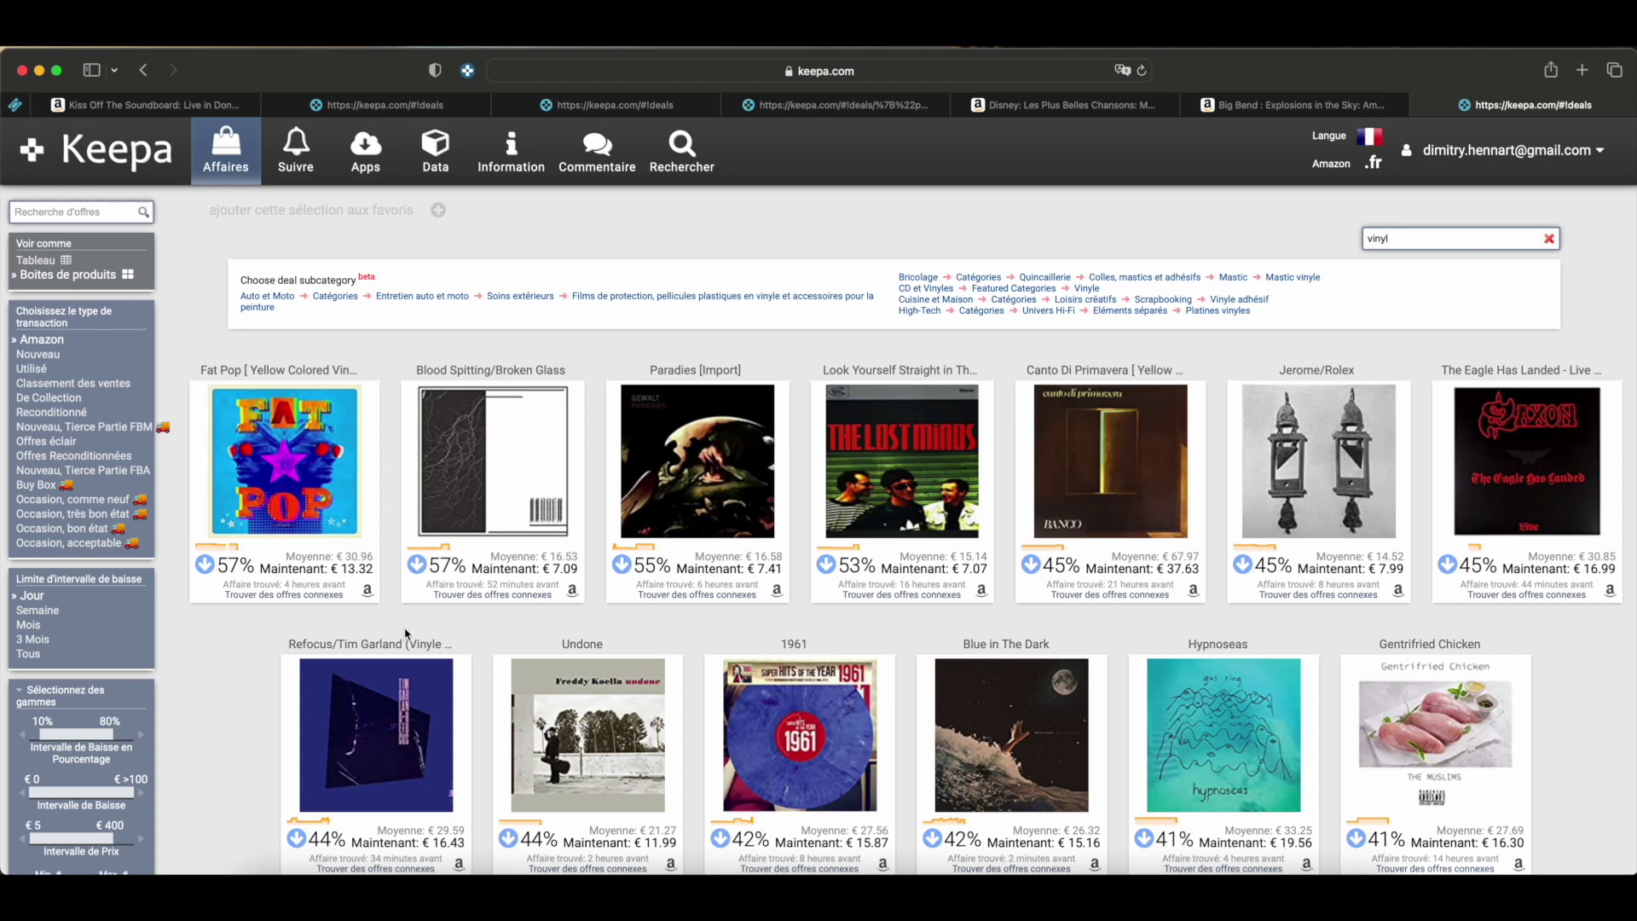
# Sort the vinyl deals by the amount of the price drop (Baisse)
pyautogui.scroll(-6, 806, 554)
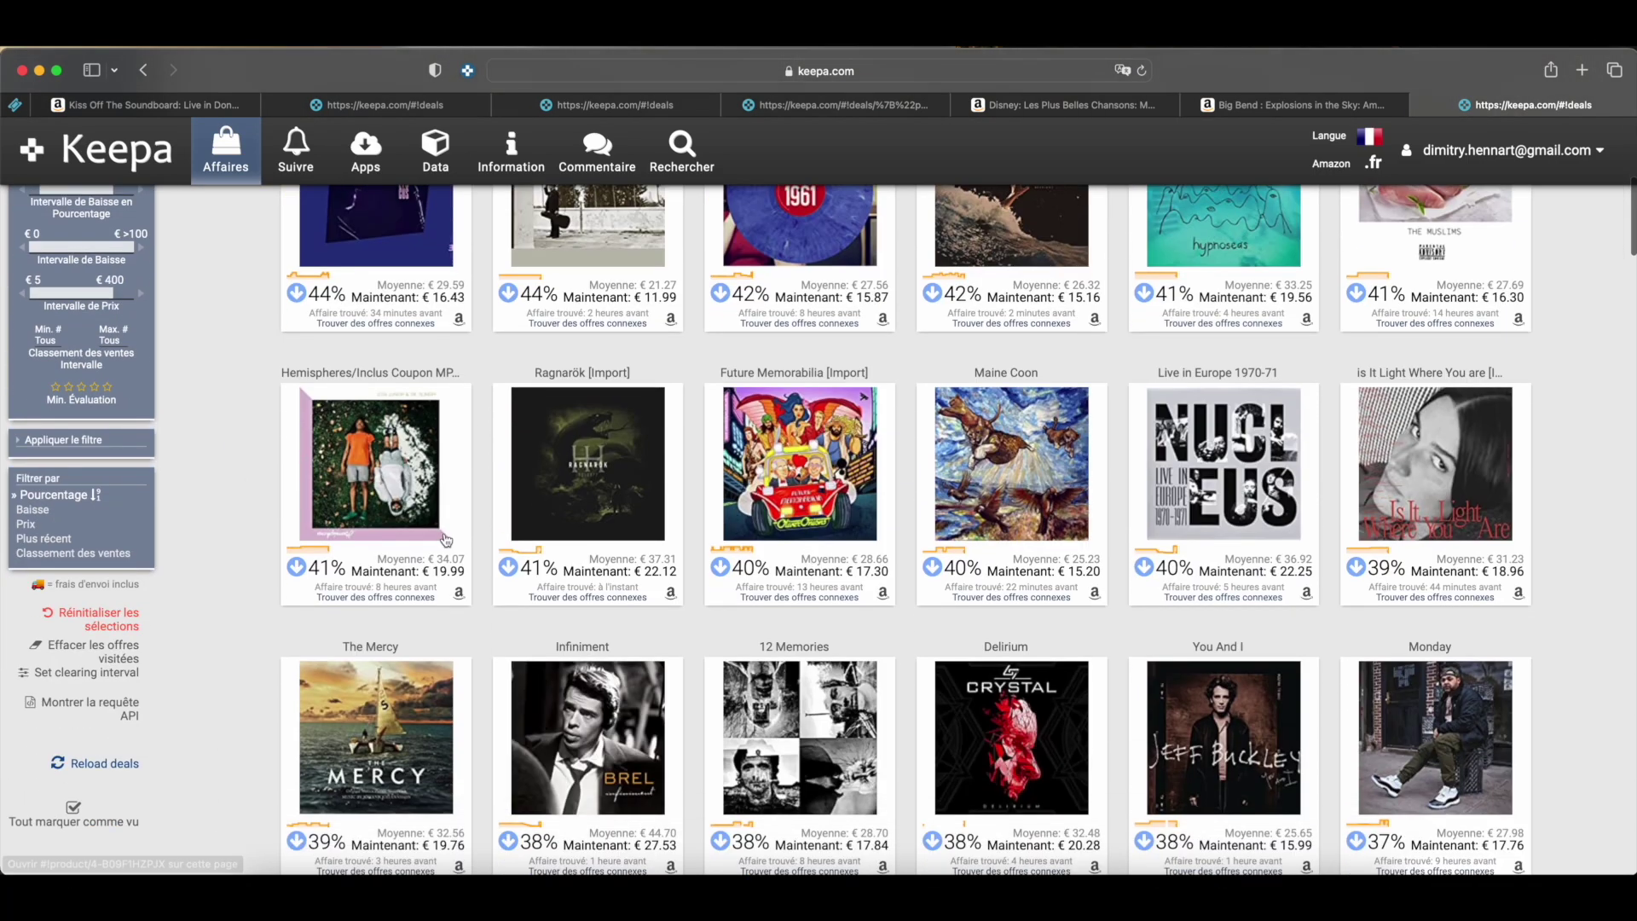
pyautogui.click(45, 513)
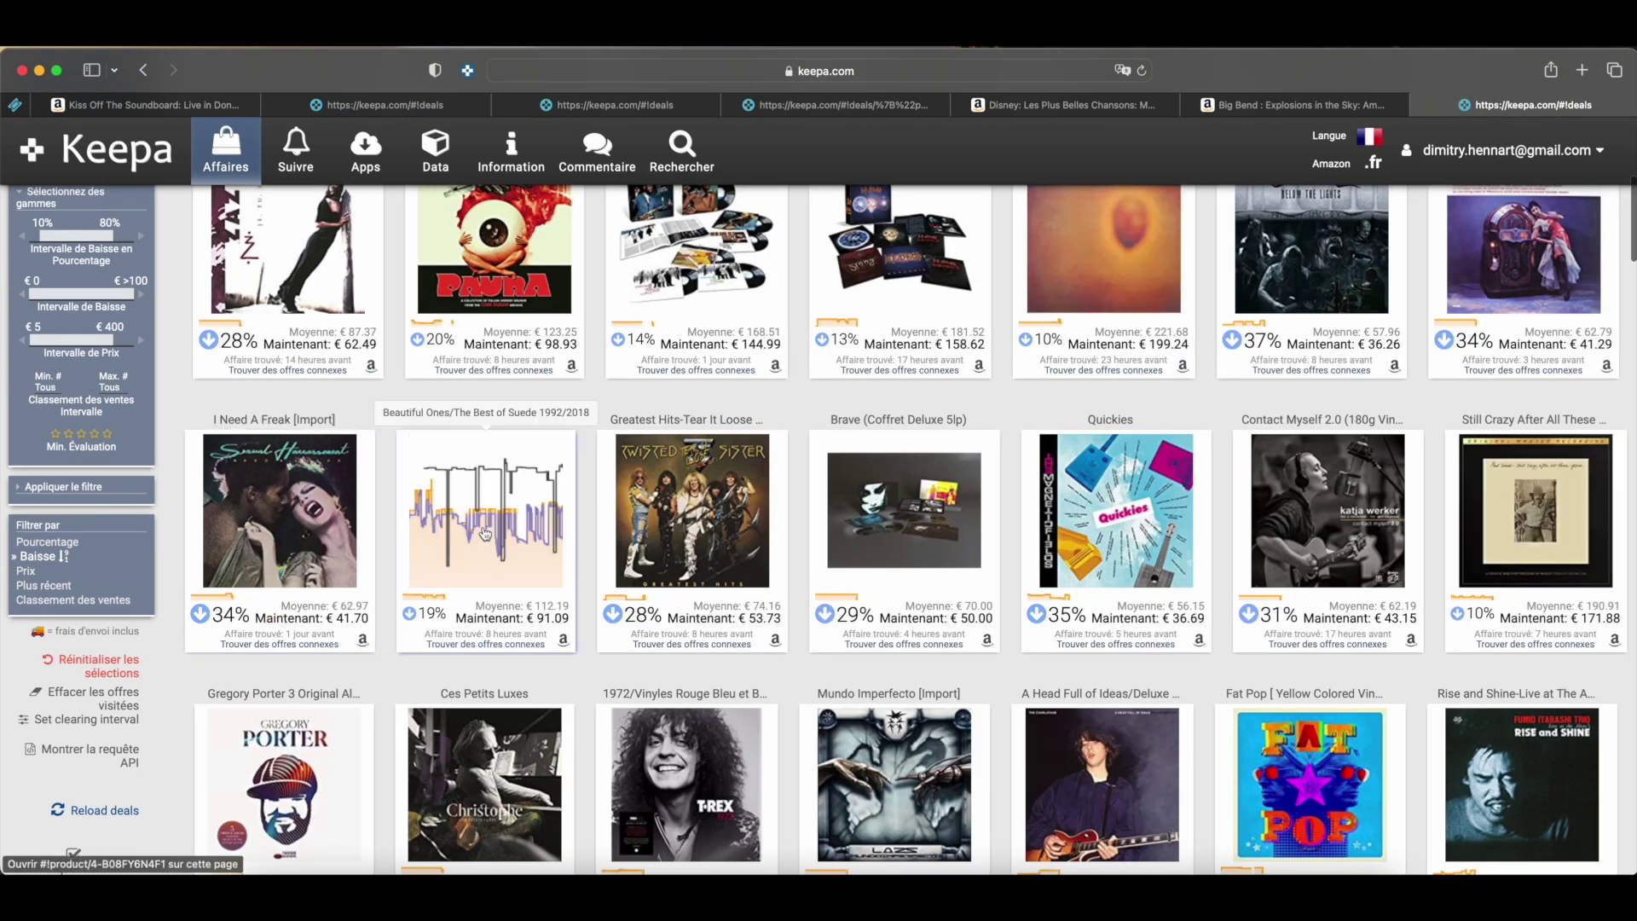
pyautogui.scroll(-2, 485, 534)
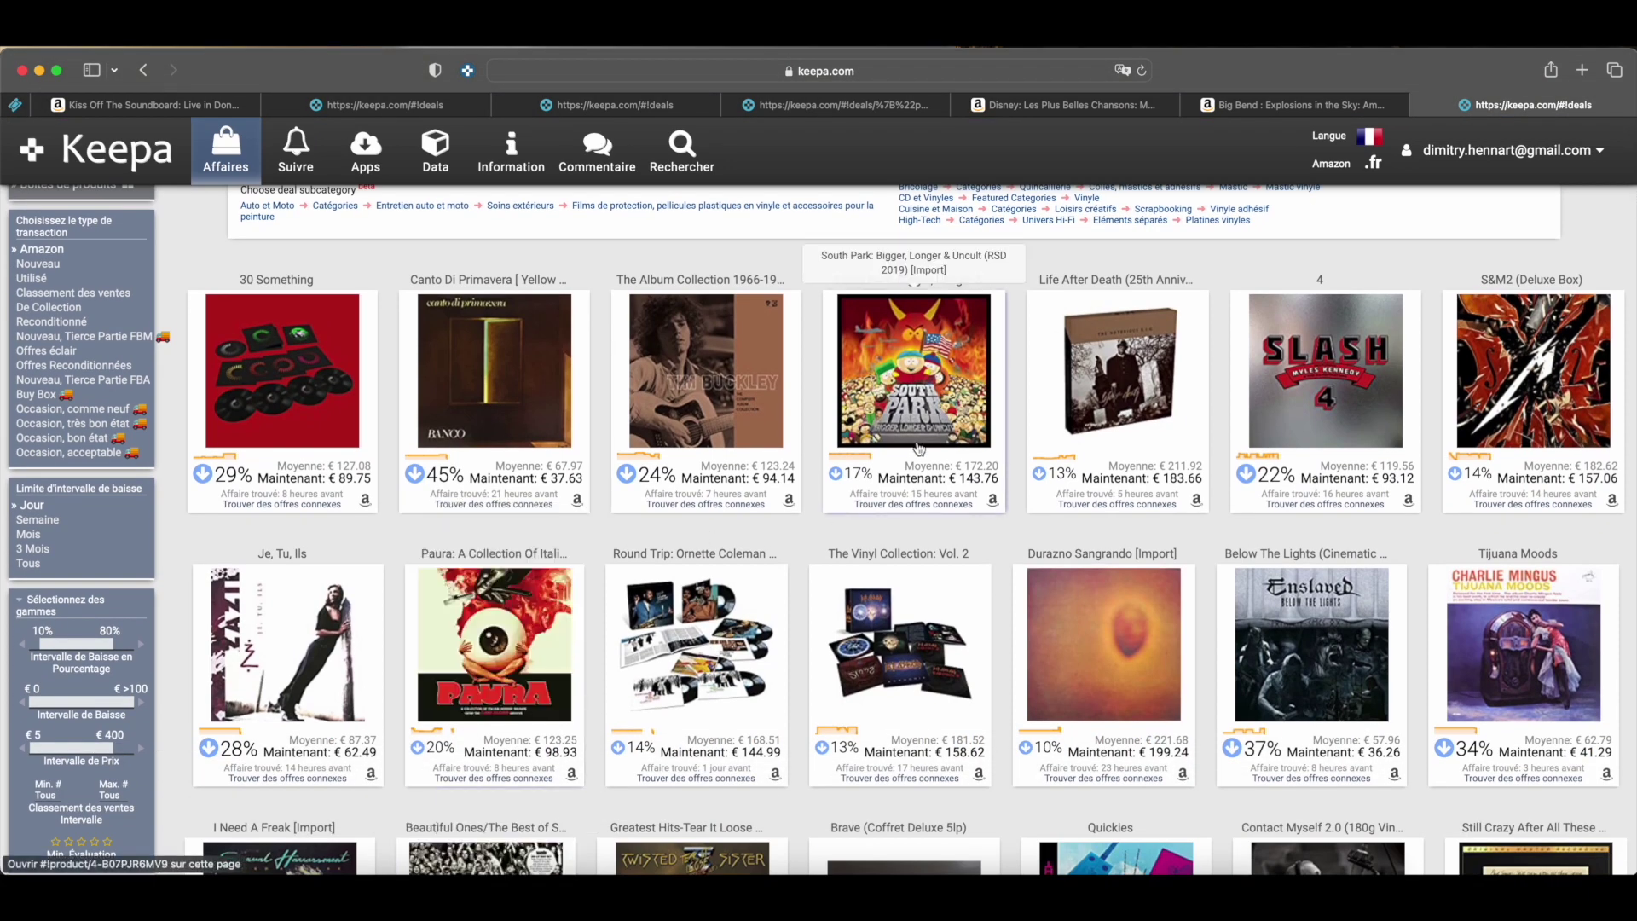
# View the price history of the South Park RSD 2019 import vinyl and inspect its cover images
pyautogui.moveTo(926, 409)
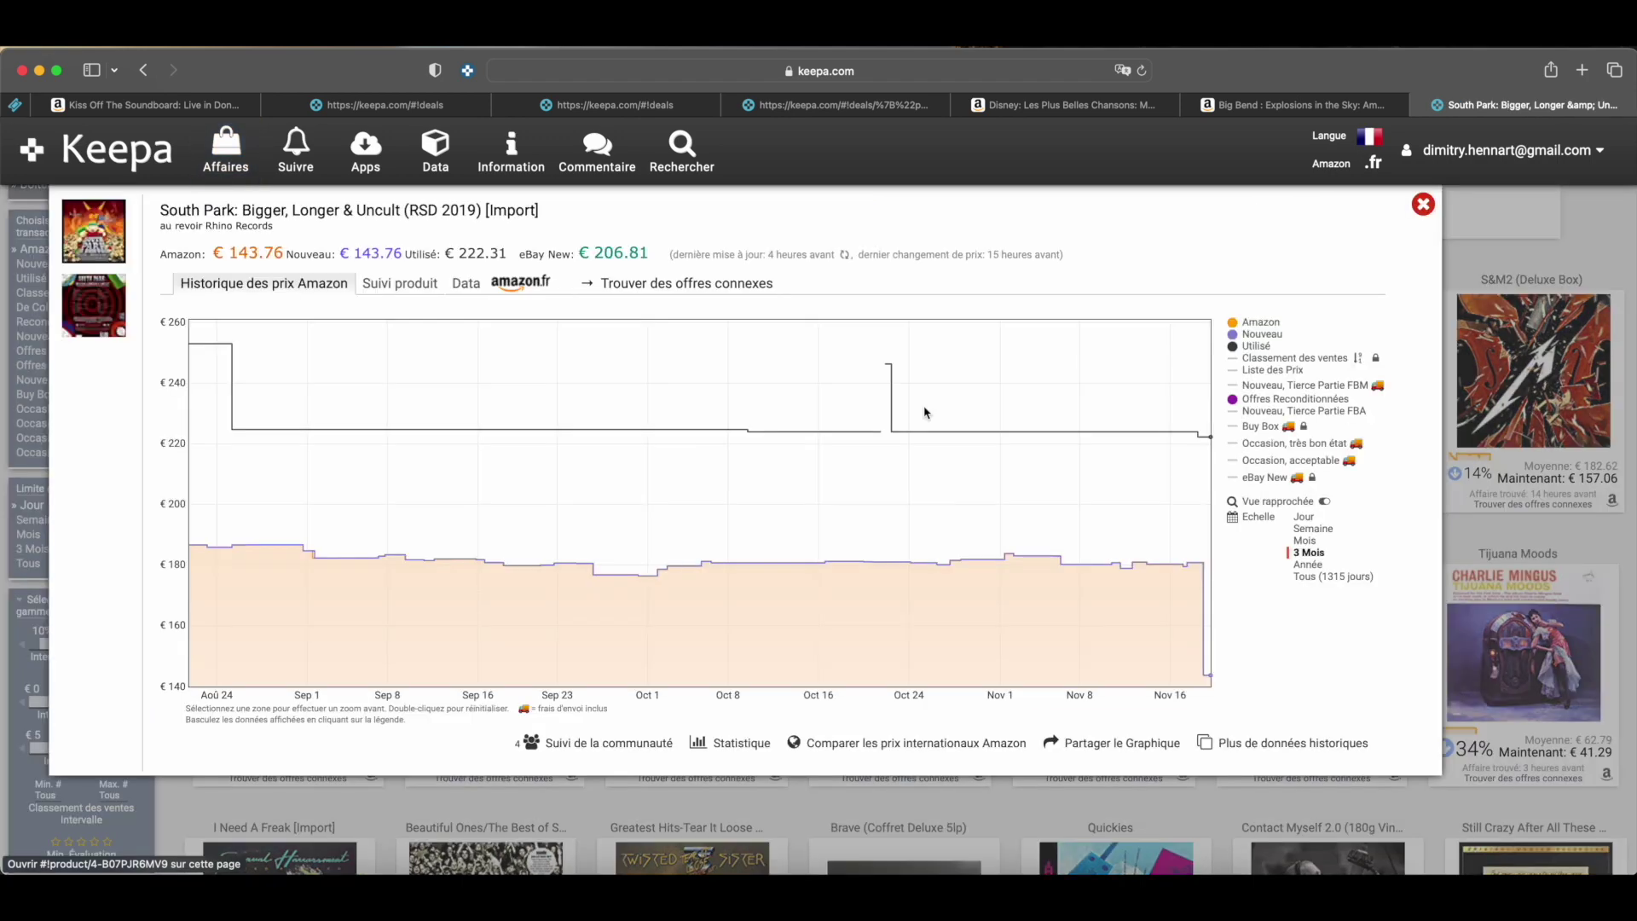
pyautogui.moveTo(96, 318)
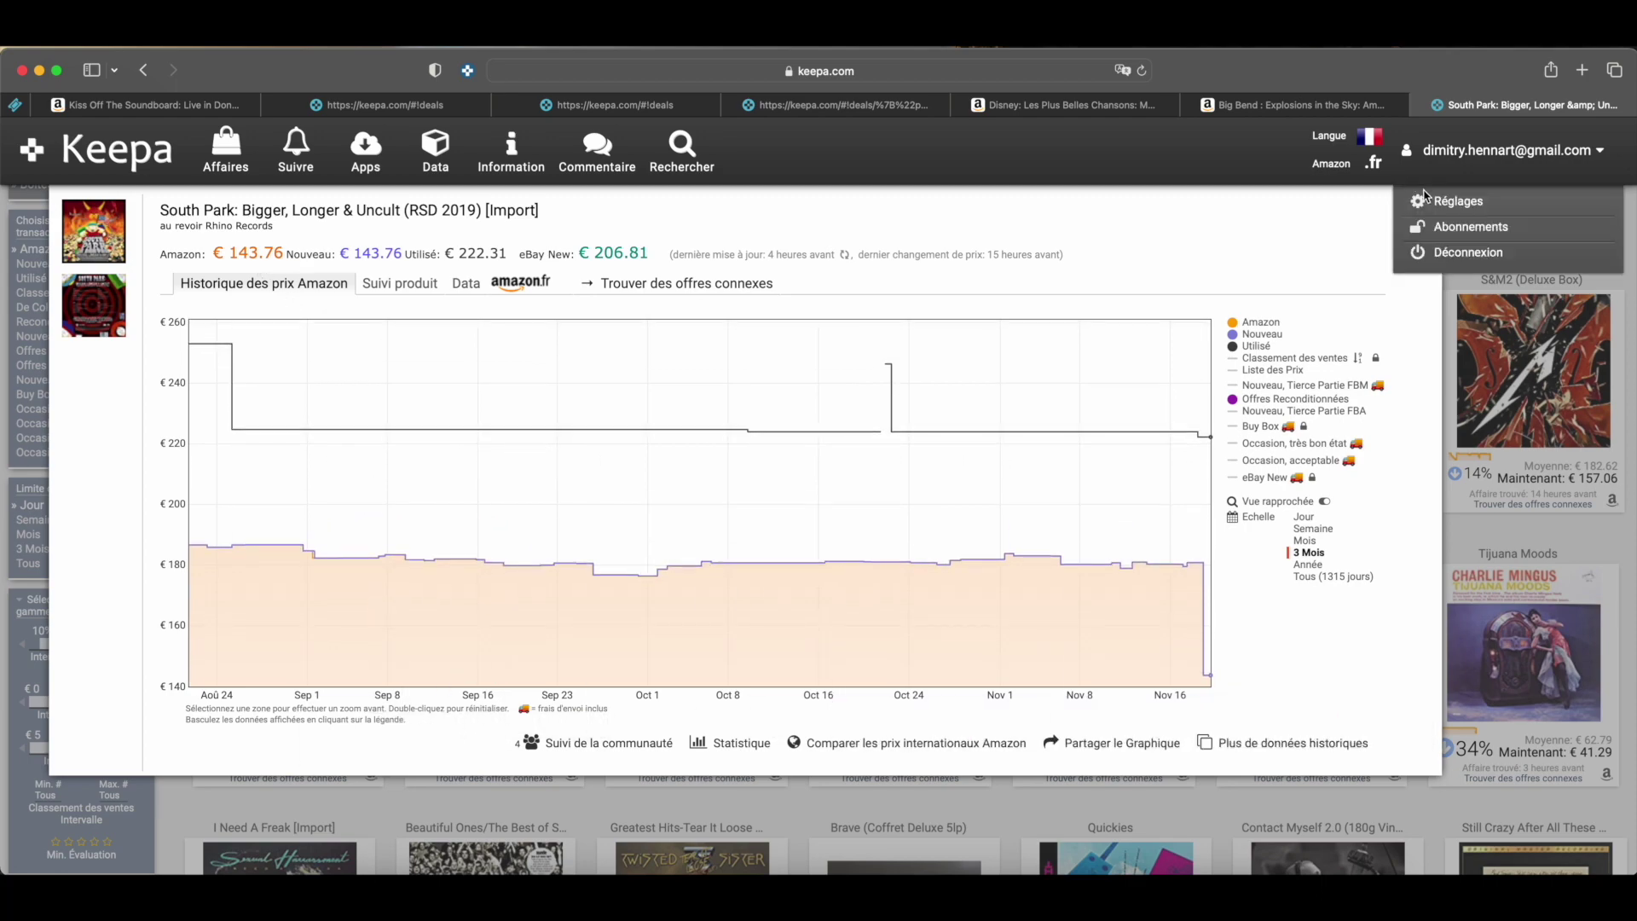
pyautogui.click(1422, 204)
# Look through the remaining vinyl deals in the list sorted by drop amount
pyautogui.scroll(-5, 1072, 633)
pyautogui.scroll(-15, 1073, 634)
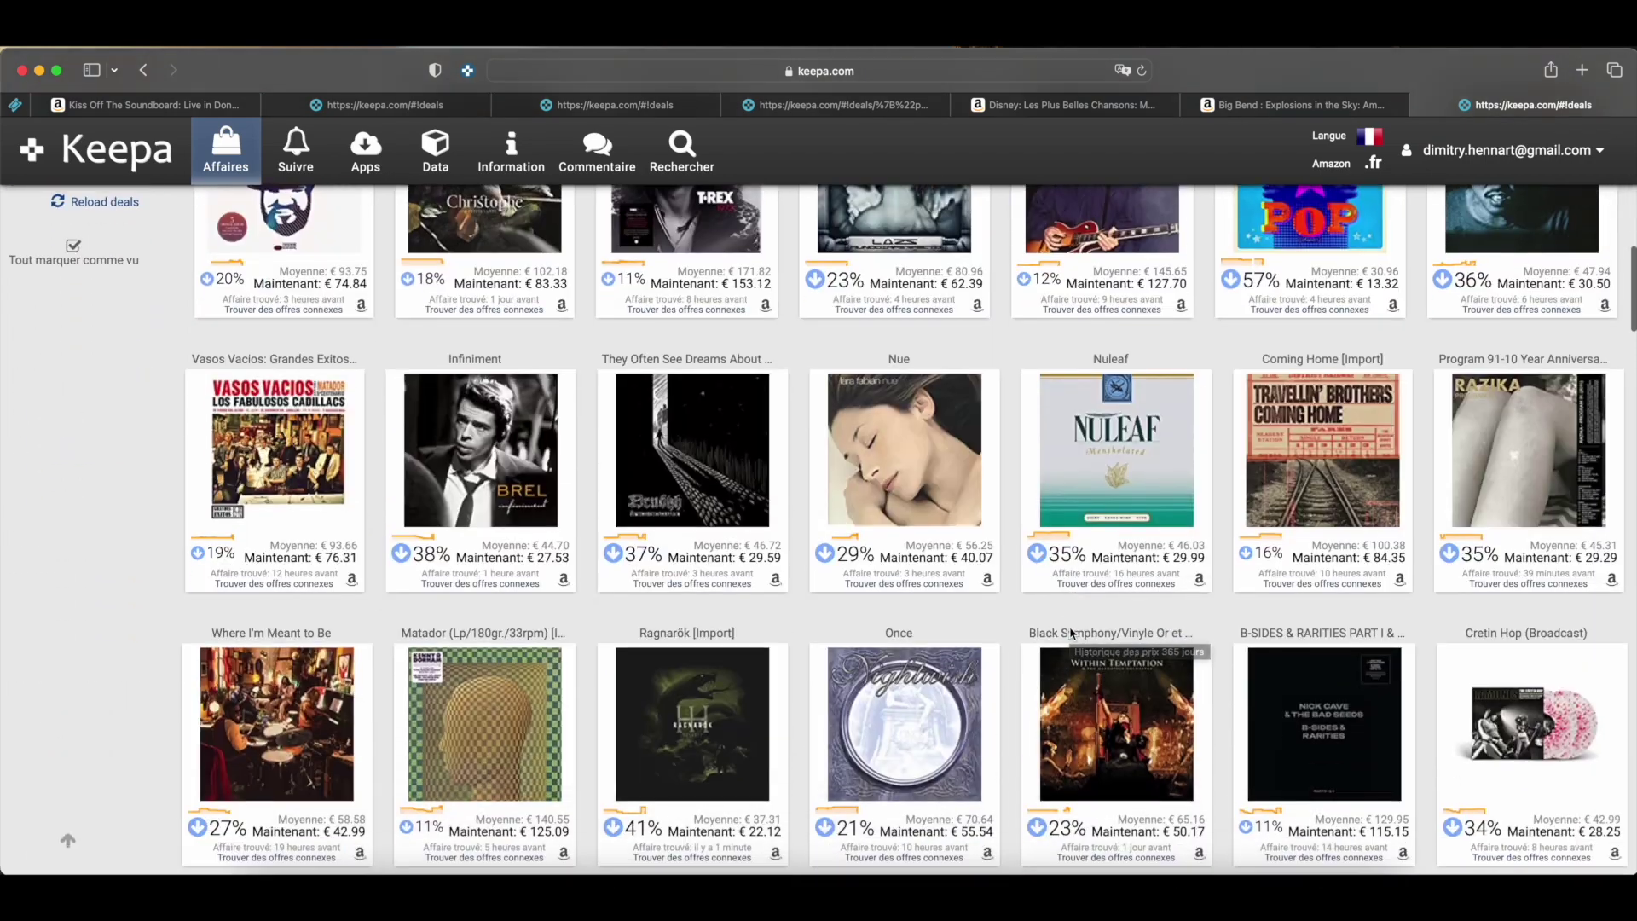
pyautogui.scroll(-5, 1073, 633)
pyautogui.scroll(3, 1072, 633)
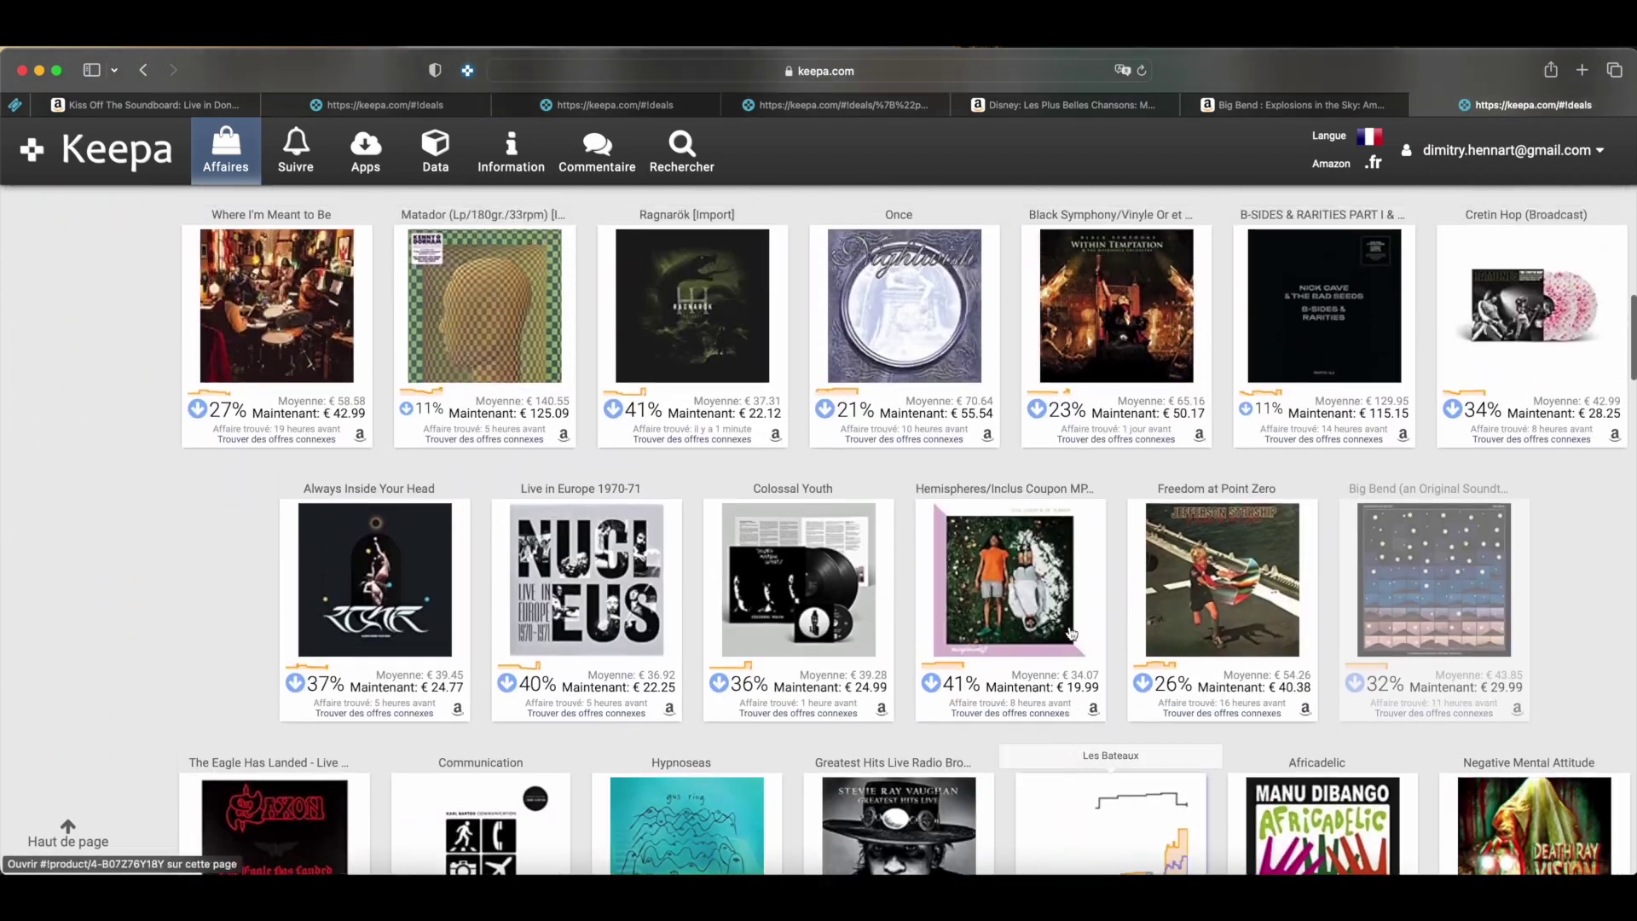
pyautogui.scroll(-15, 1073, 633)
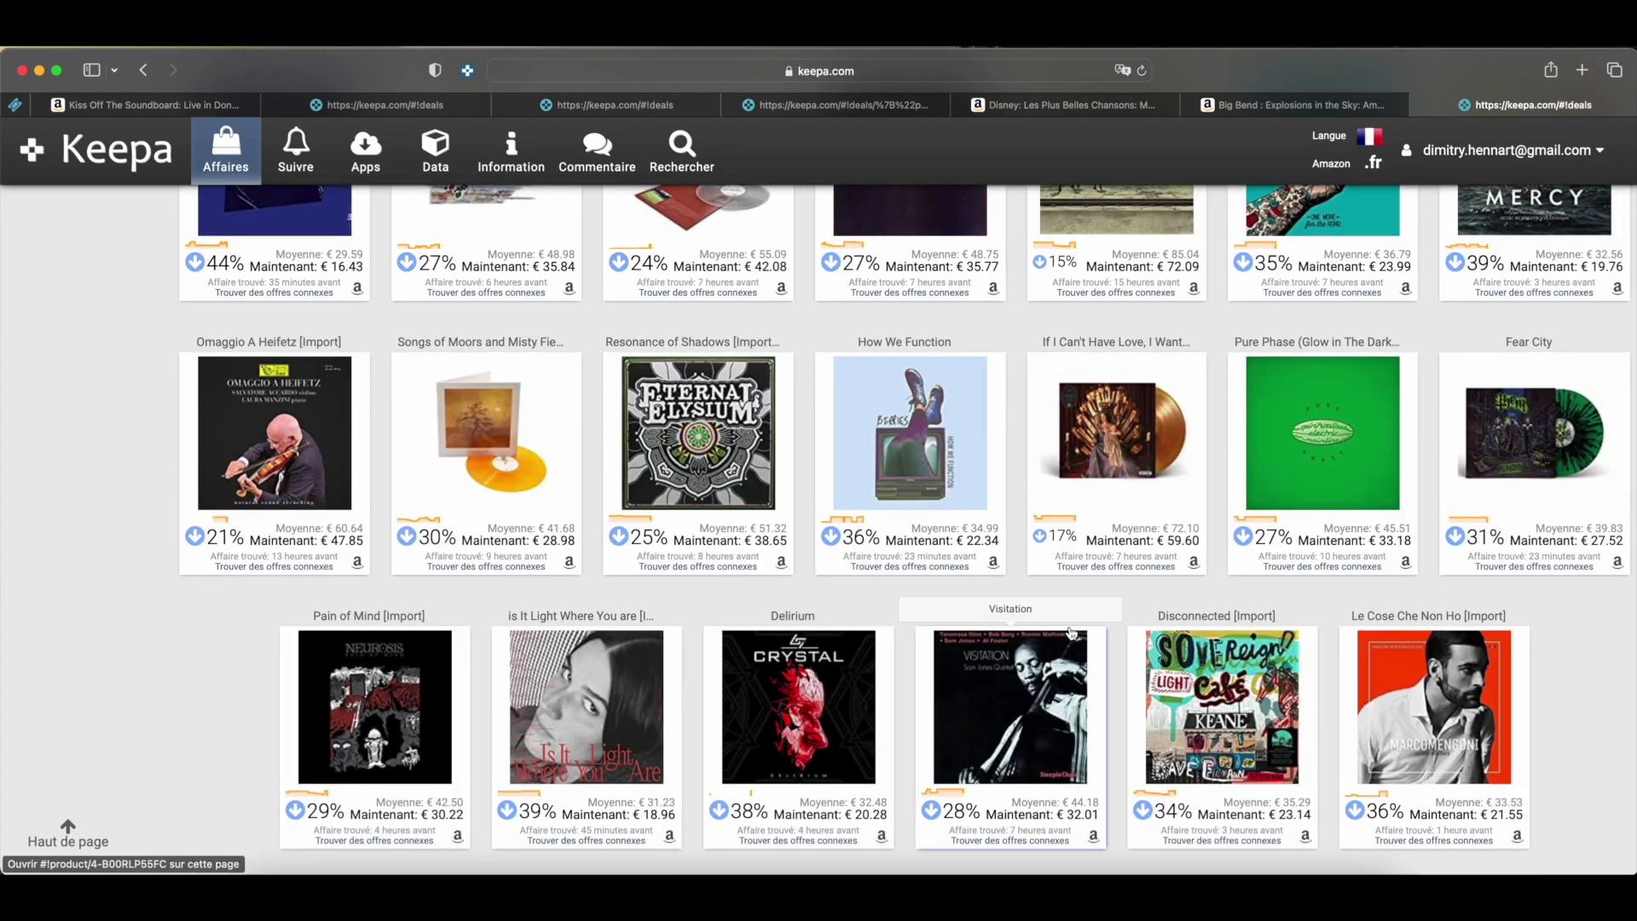
pyautogui.scroll(-10, 1072, 634)
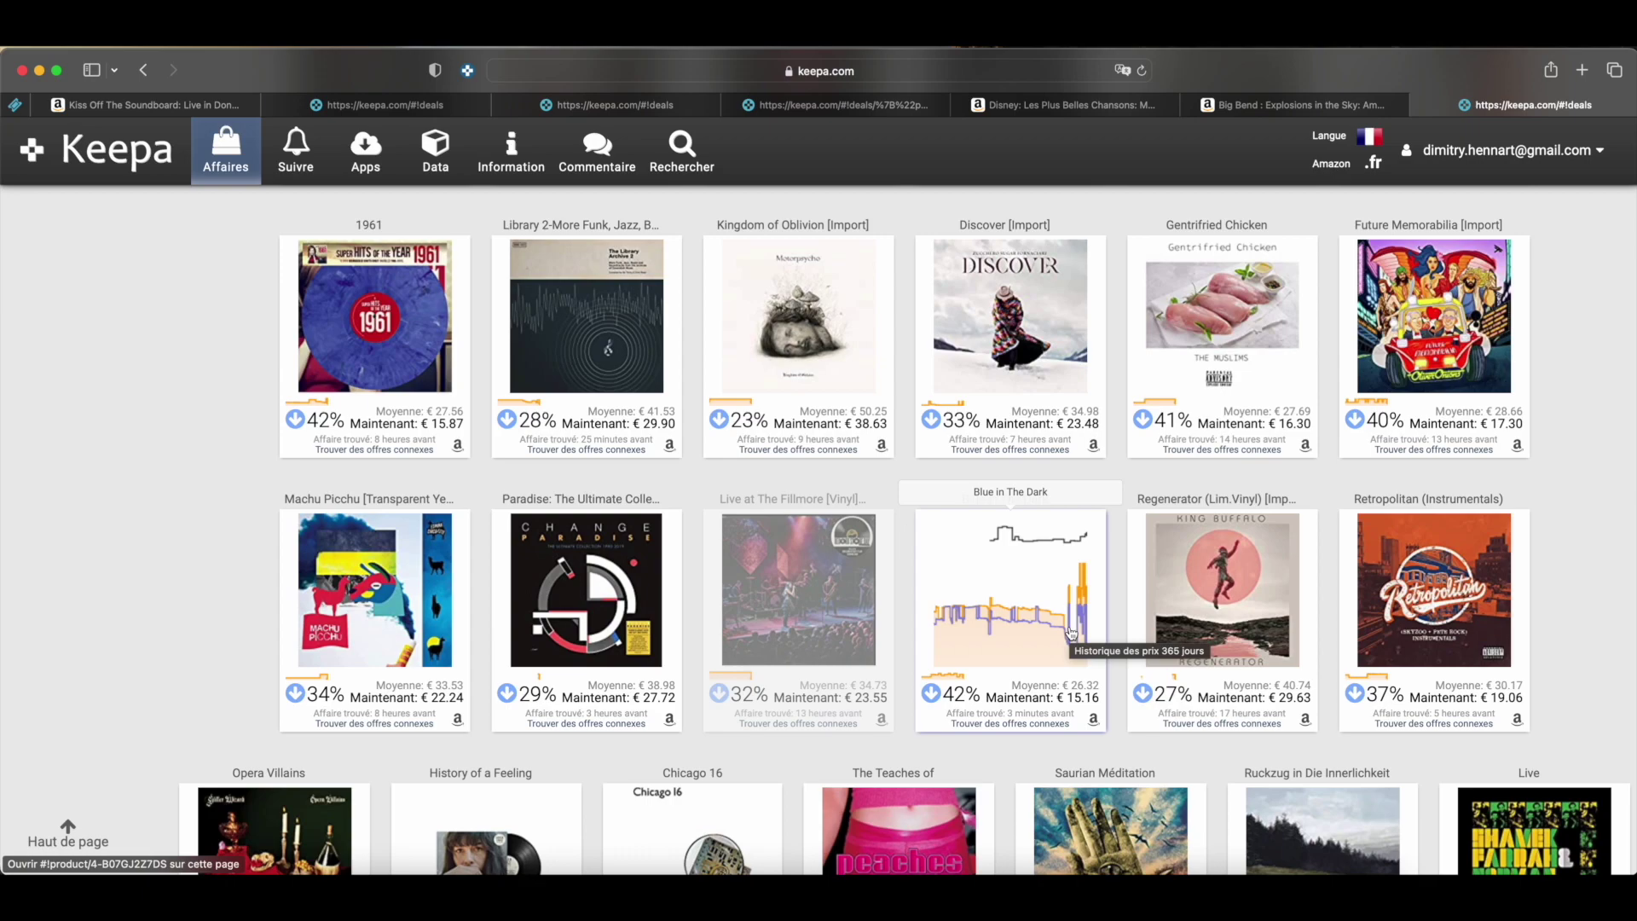
# Return to the start of the deals list and clear the "vinyl" subcategory search
pyautogui.scroll(-10, 1073, 634)
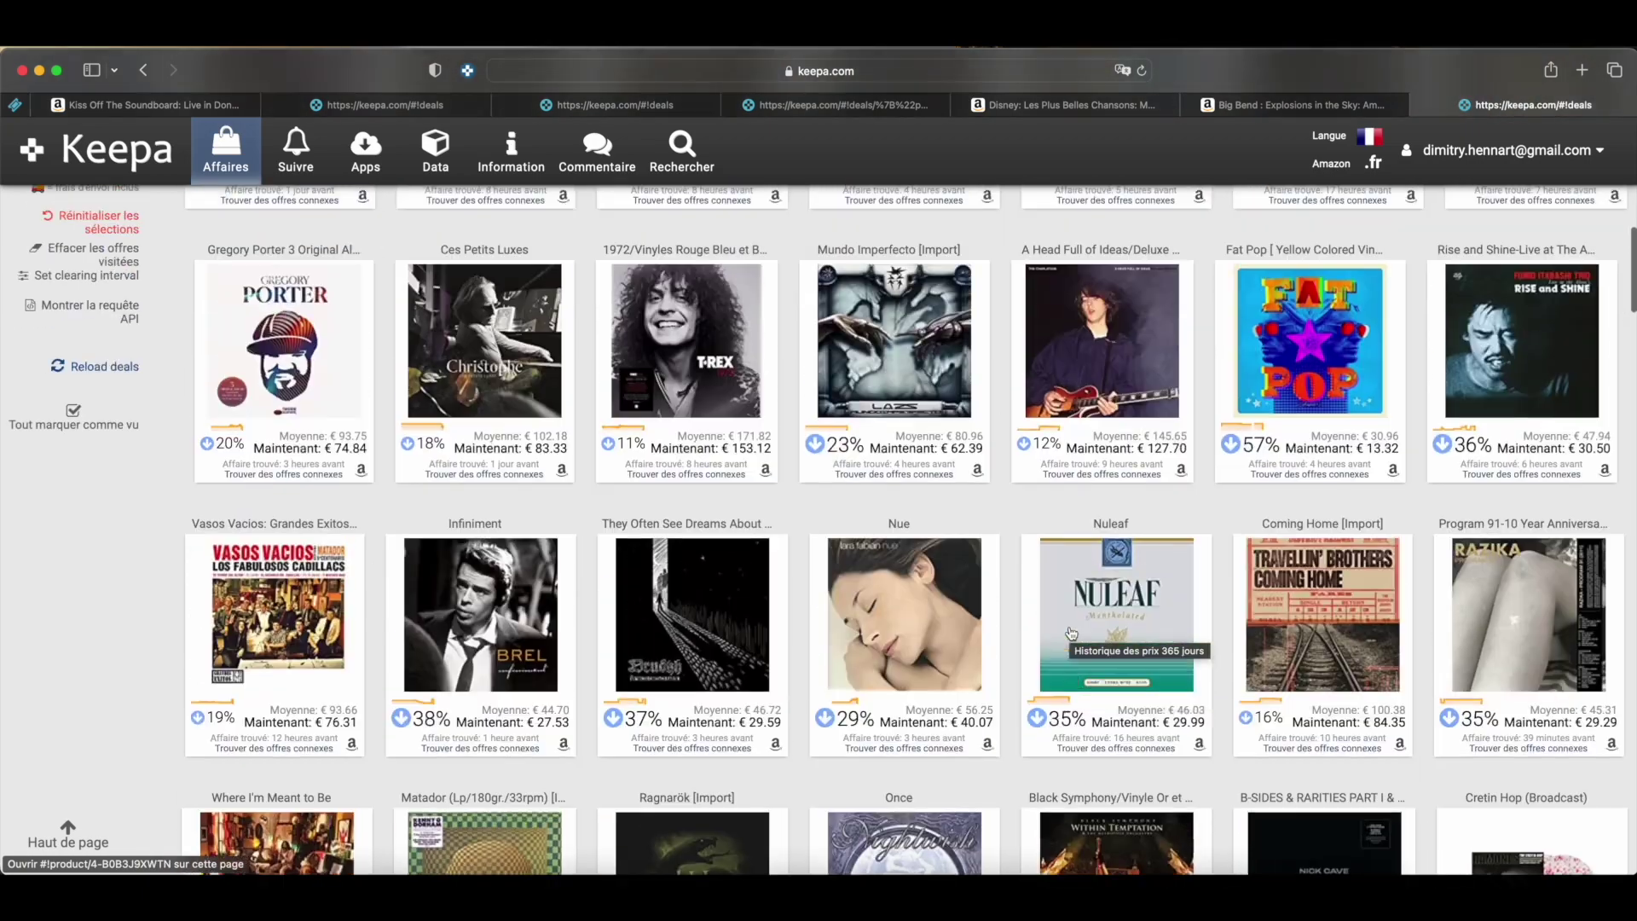
pyautogui.scroll(20, 1073, 634)
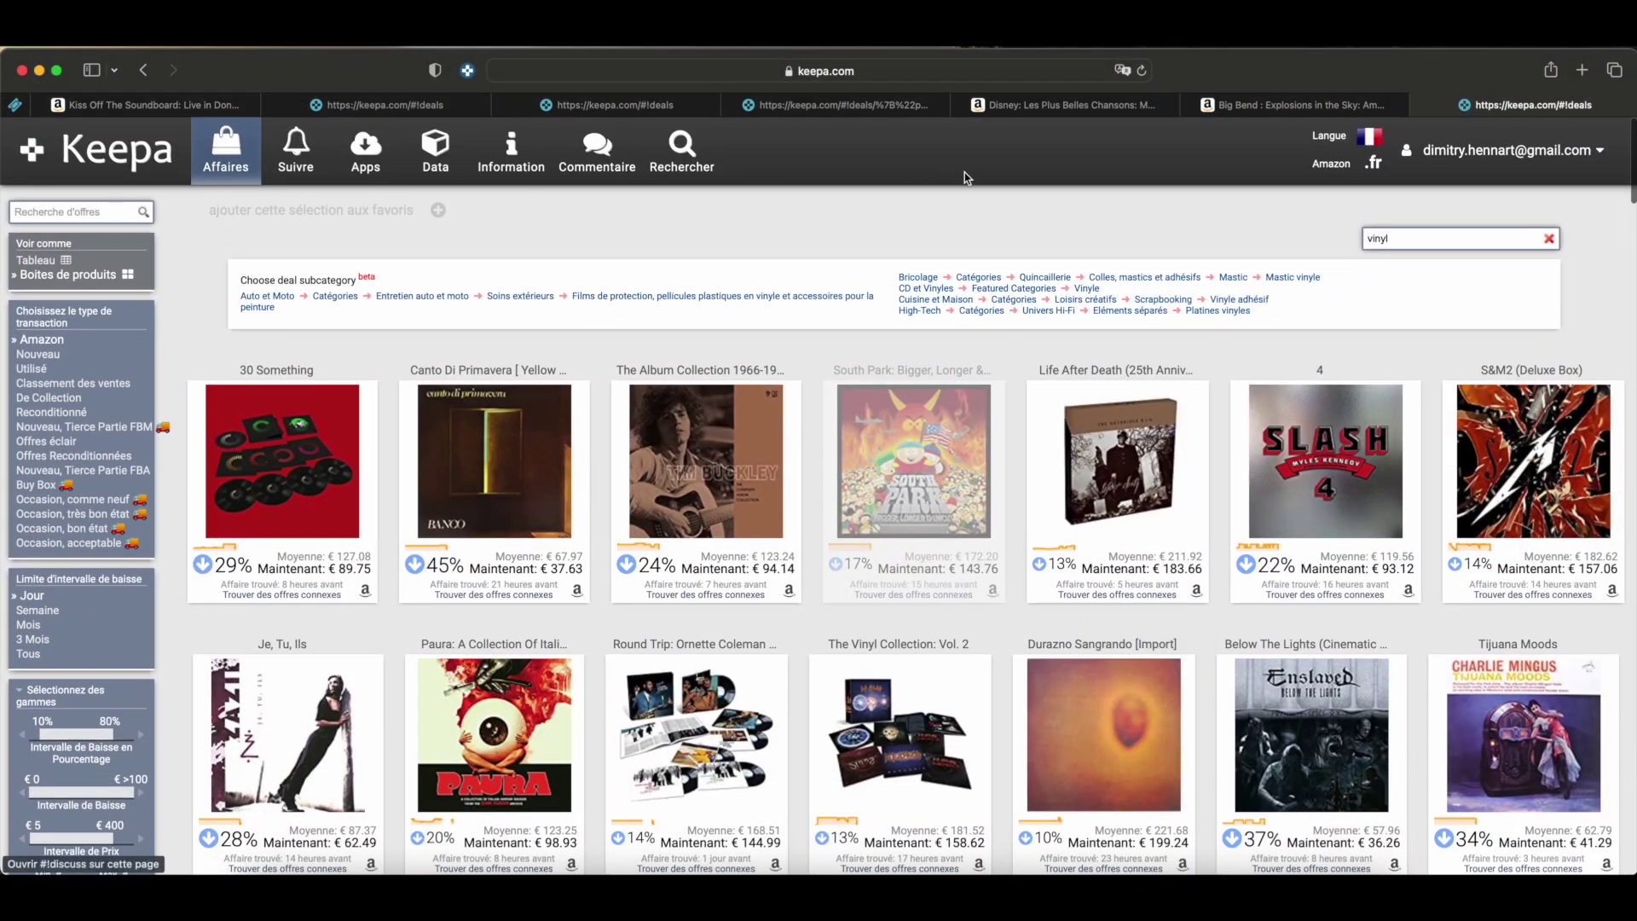
pyautogui.click(1551, 241)
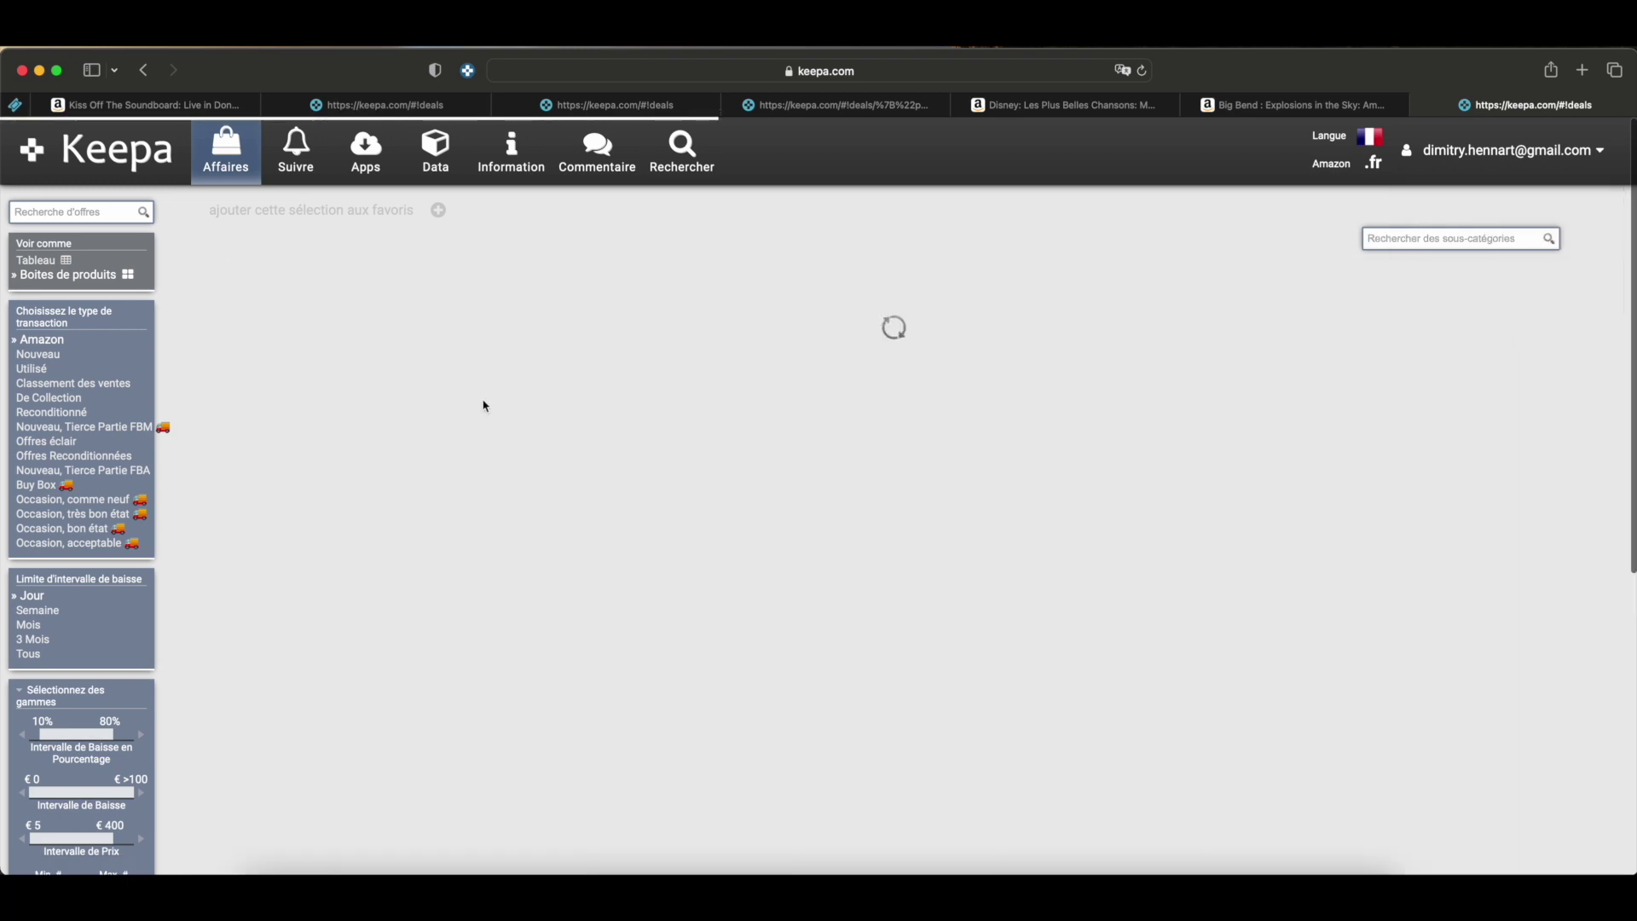
# Open the Keepa home page and look over its feature presentations and announcements
pyautogui.click(95, 154)
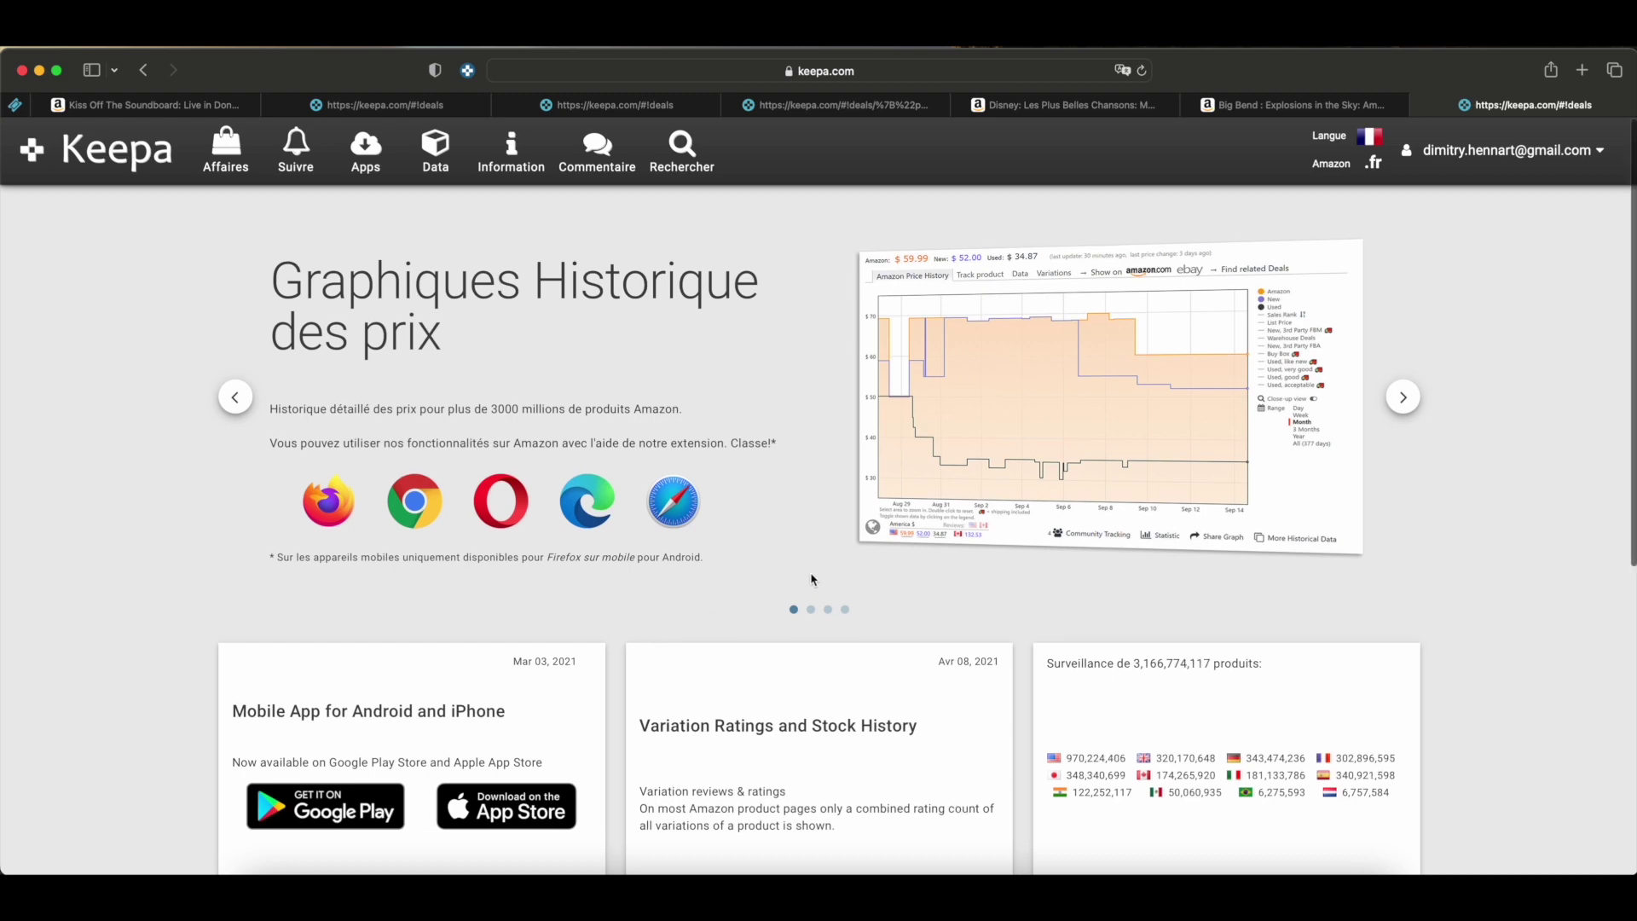
pyautogui.scroll(-5, 811, 579)
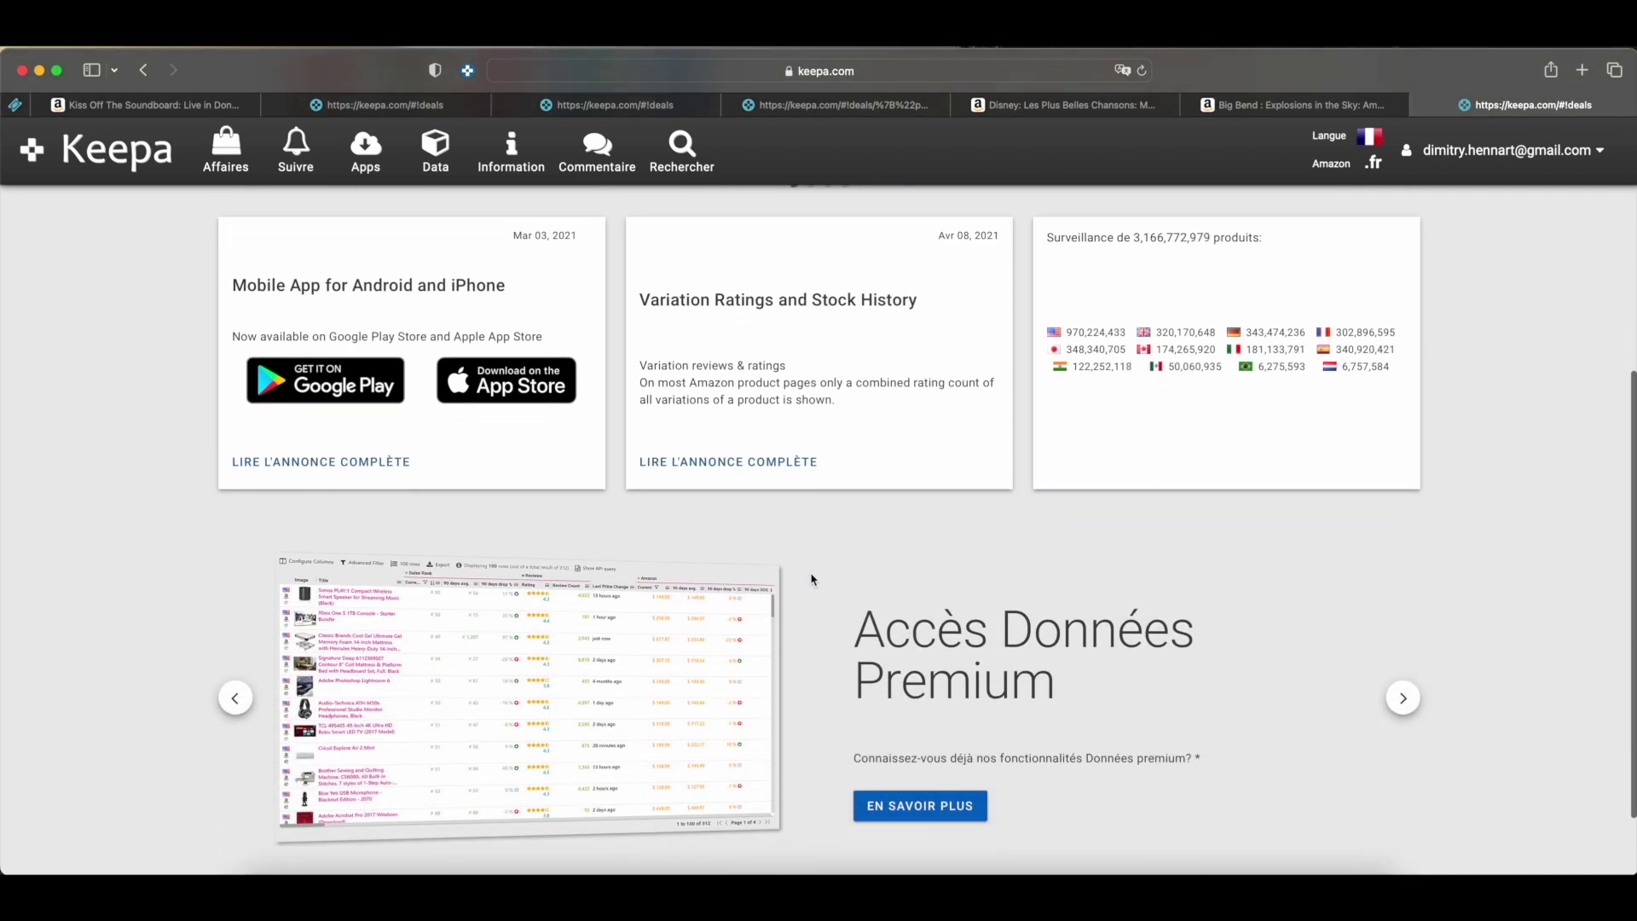
pyautogui.scroll(5, 811, 580)
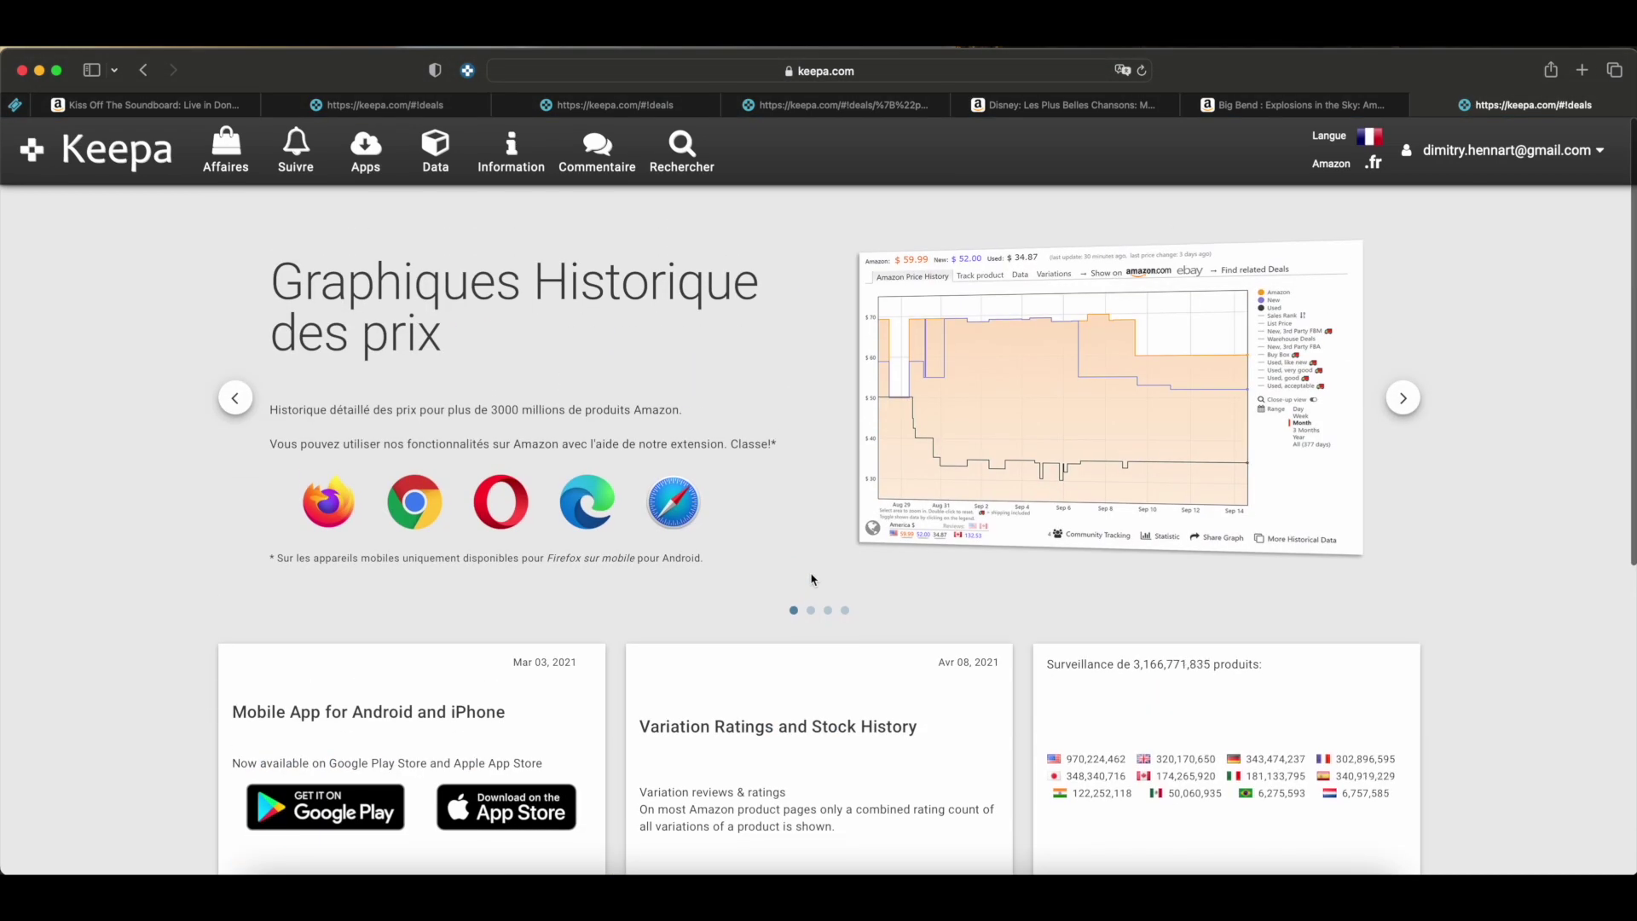